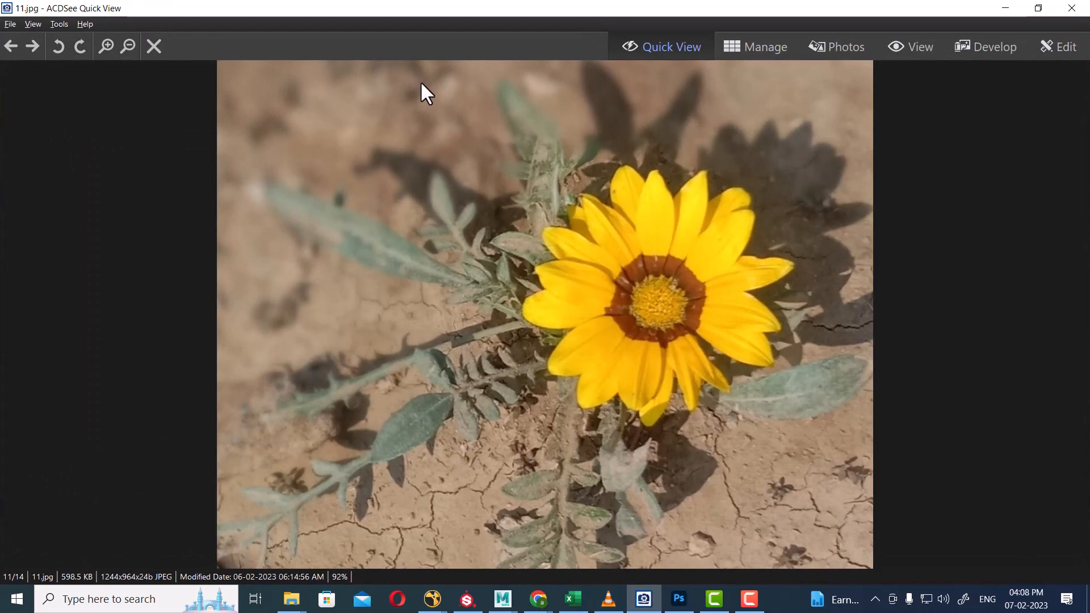
Page back through the flower photos from 11.jpg to the first image, 1.jpg (1/14).
{"action": "key", "text": "Right"}
{"action": "key", "text": "Right"}
{"action": "key", "text": "Right"}
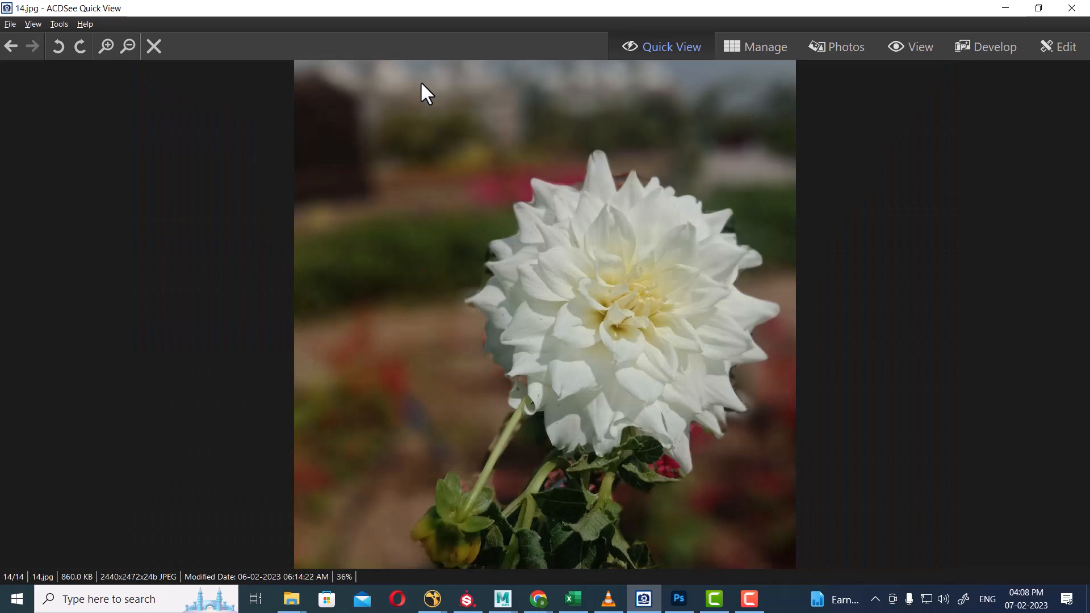
{"action": "key", "text": "Right"}
{"action": "key", "text": "Left"}
{"action": "key", "text": "Left"}
{"action": "key", "text": "Left"}
{"action": "key", "text": "Left"}
{"action": "key", "text": "Left"}
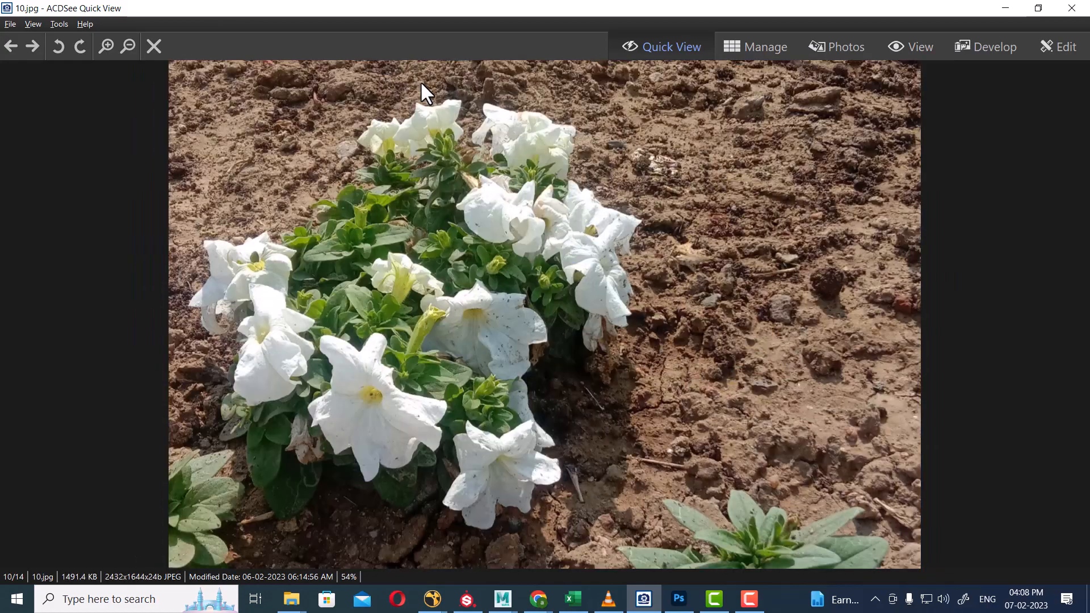
{"action": "key", "text": "Left"}
{"action": "key", "text": "Left"}
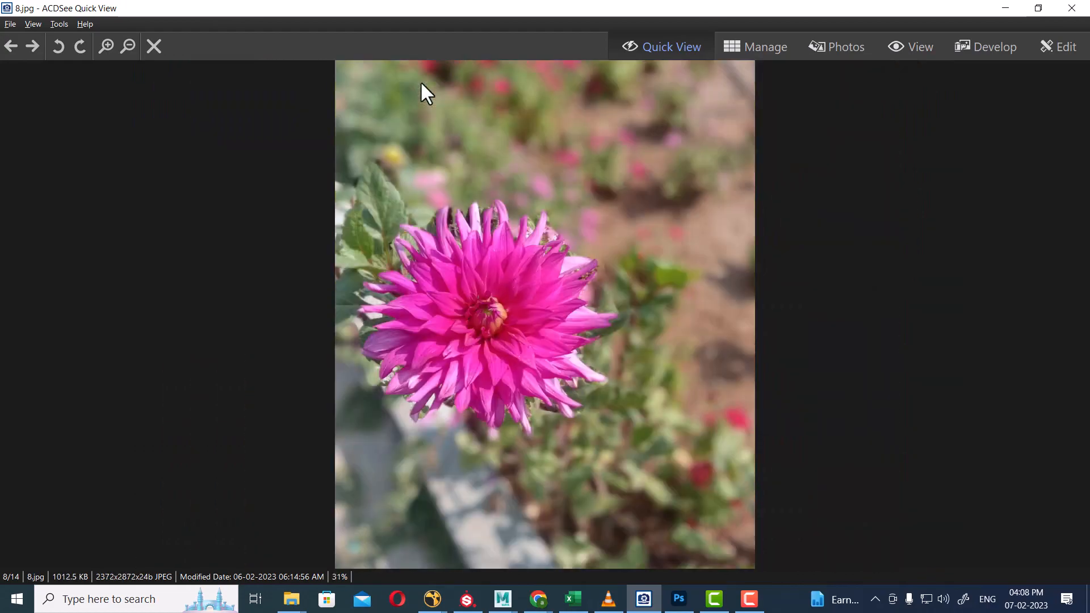
{"action": "key", "text": "Left"}
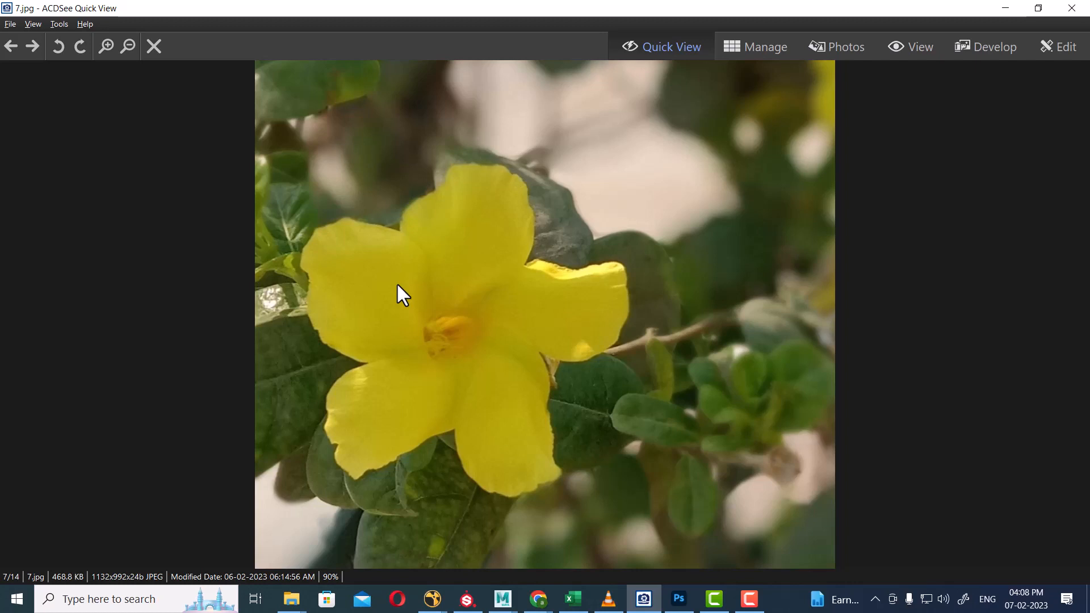
{"action": "key", "text": "Left"}
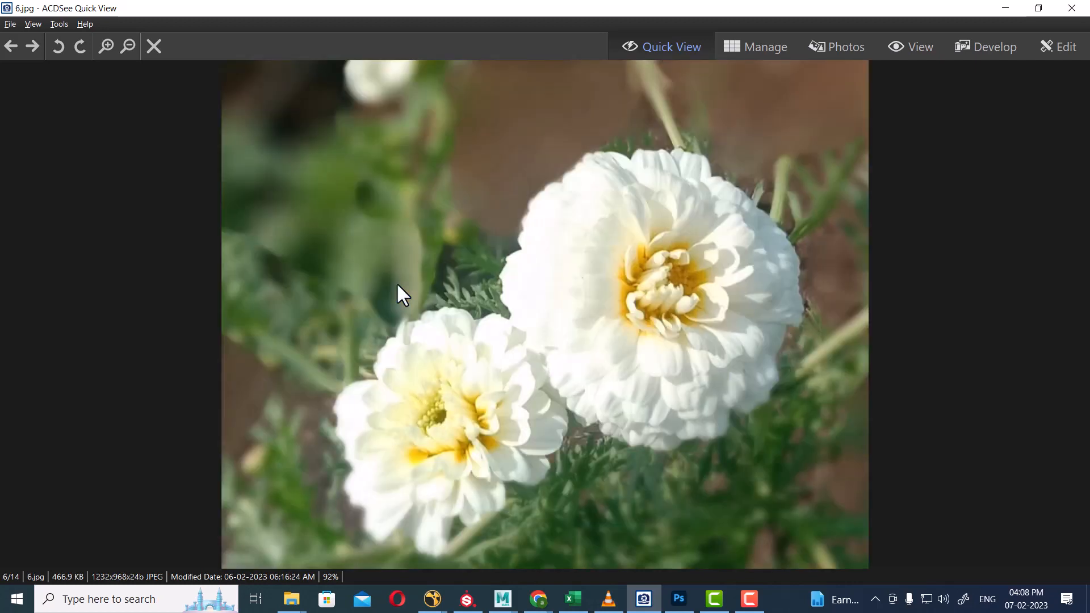
{"action": "key", "text": "Left"}
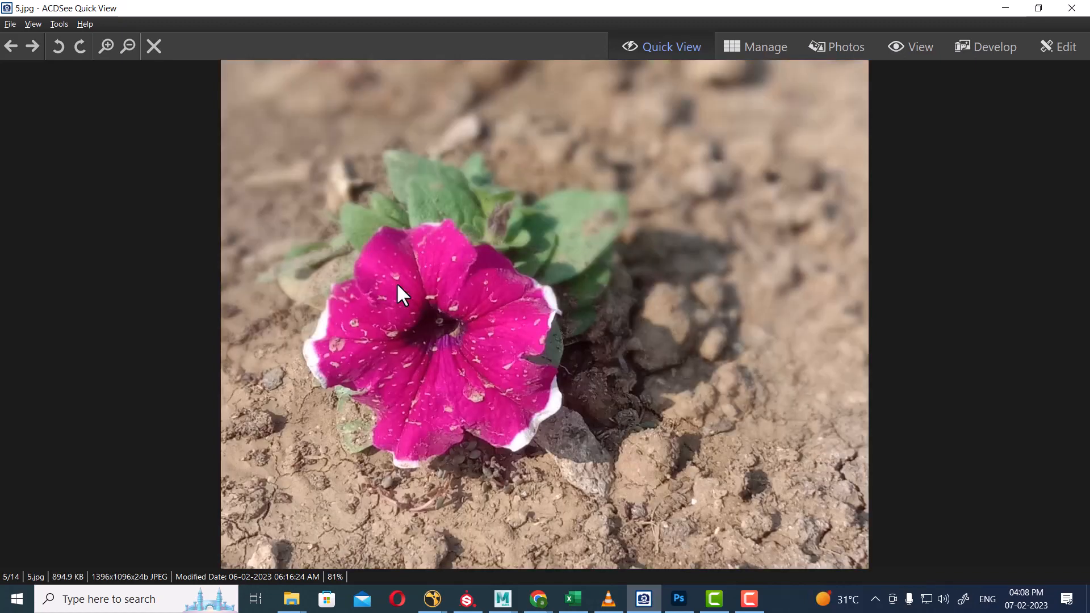
{"action": "key", "text": "Left"}
{"action": "key", "text": "Left"}
{"action": "key", "text": "Left"}
{"action": "key", "text": "Left"}
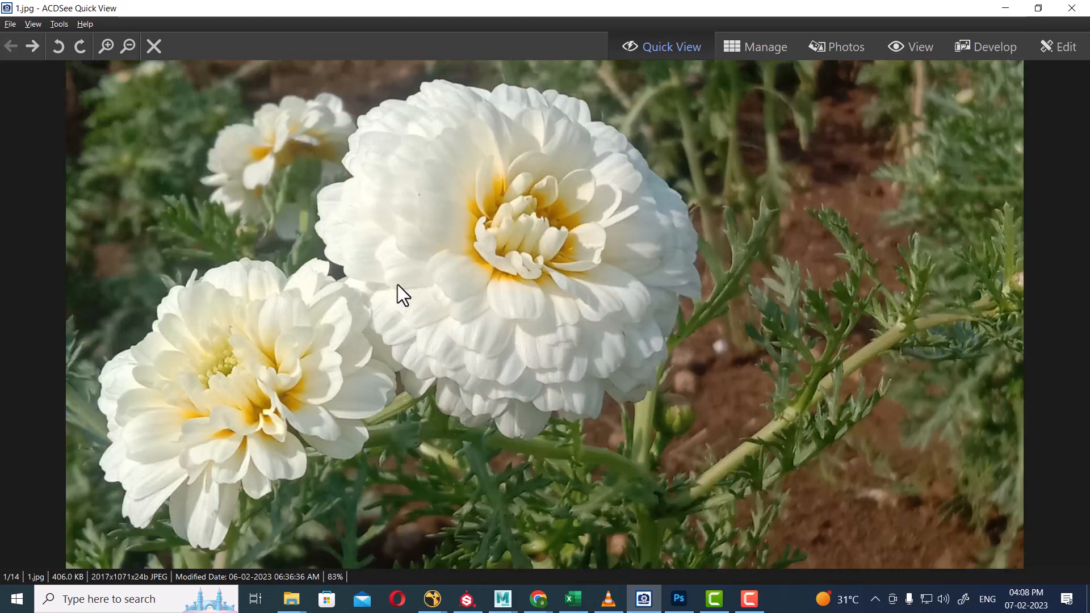
Minimize ACDSee and bring the Models and Textures folder window forward in File Explorer.
{"action": "left_click", "coordinate": [1004, 9]}
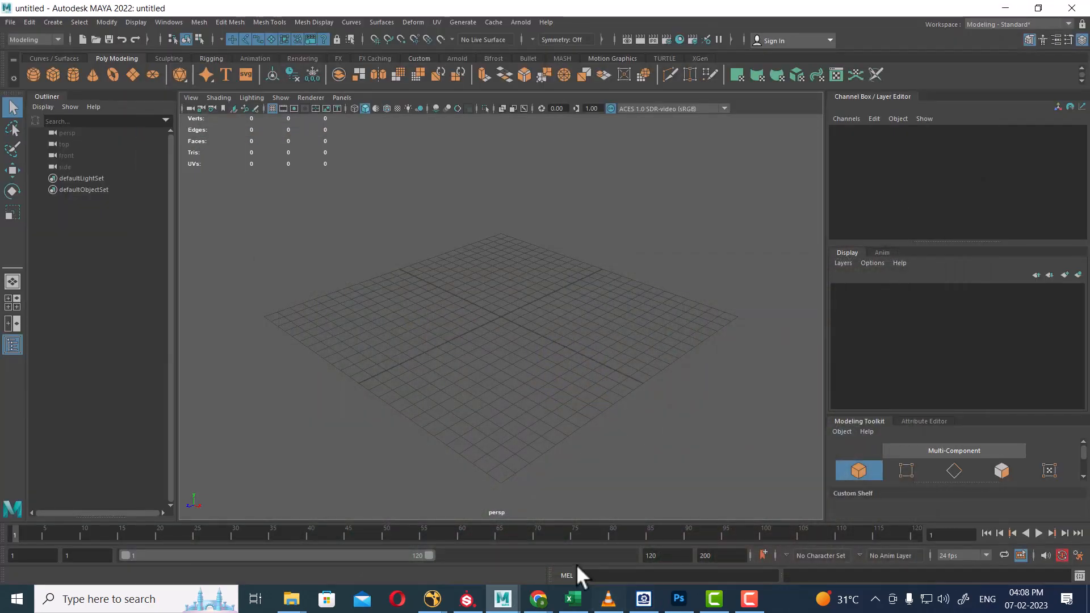
{"action": "mouse_move", "coordinate": [538, 601]}
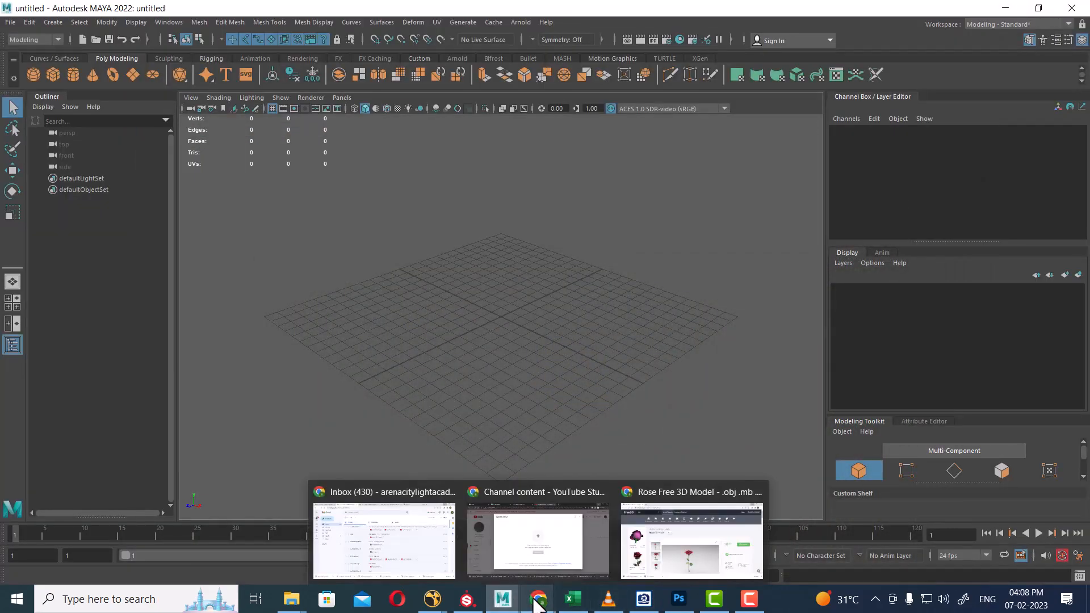
{"action": "mouse_move", "coordinate": [504, 605]}
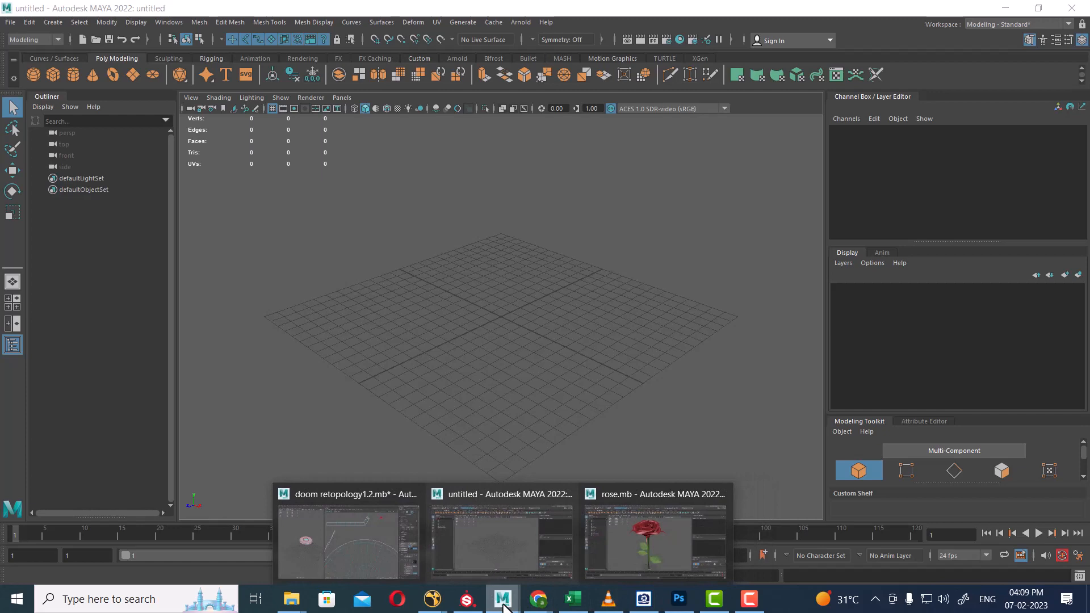
{"action": "mouse_move", "coordinate": [297, 597]}
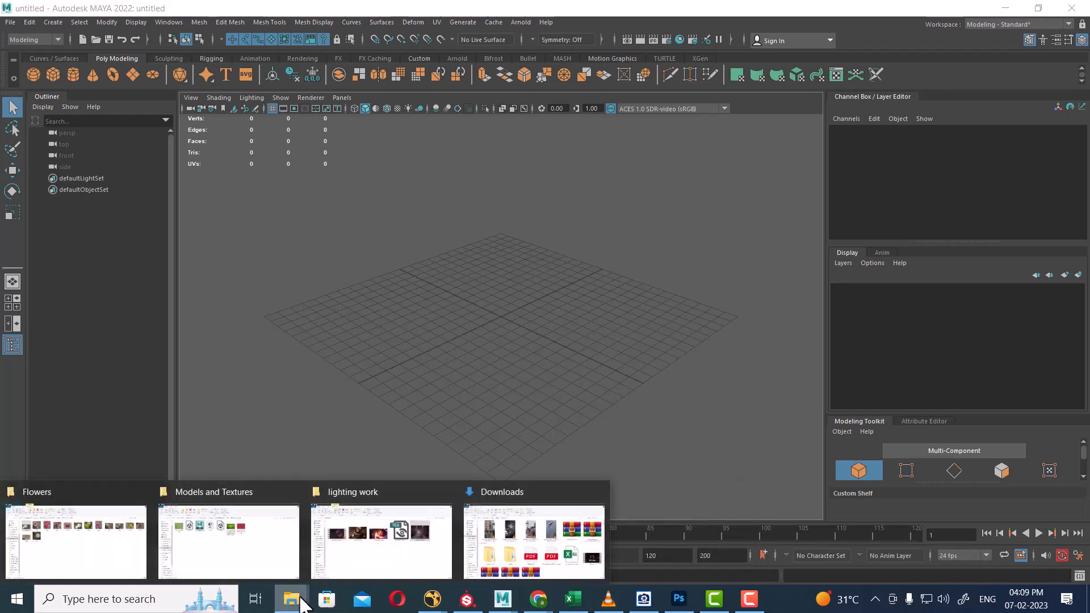
{"action": "left_click", "coordinate": [266, 563]}
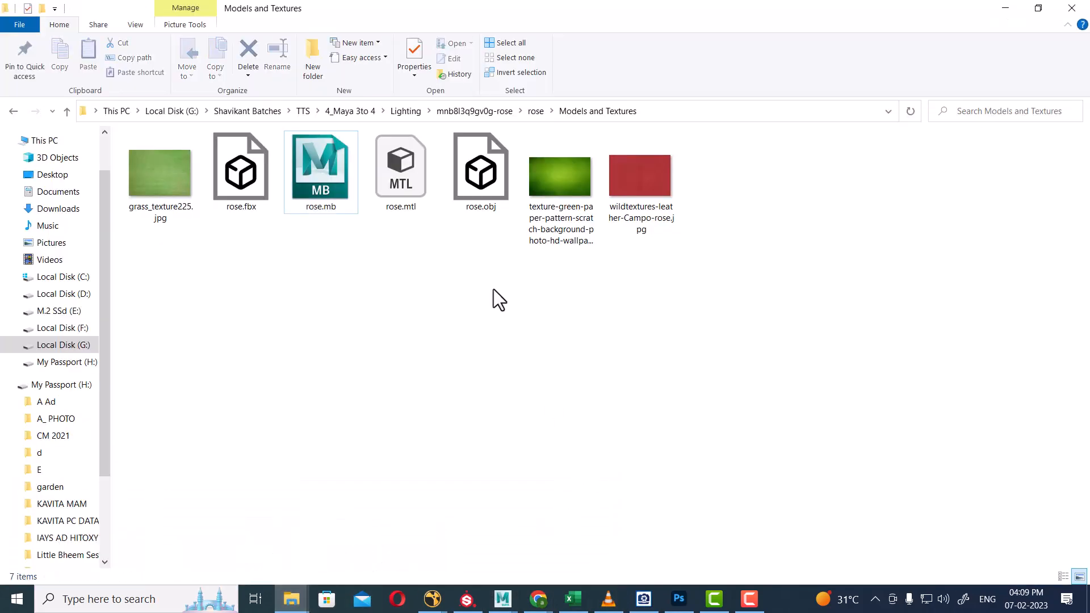
{"action": "left_click", "coordinate": [536, 112]}
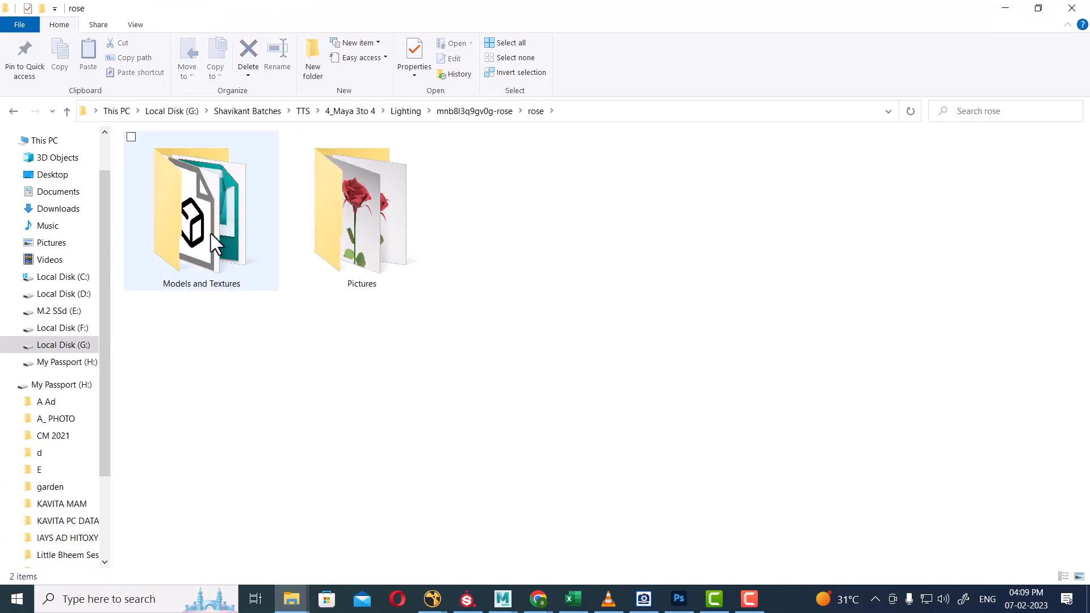
{"action": "left_click", "coordinate": [210, 233]}
{"action": "double_click", "coordinate": [211, 234]}
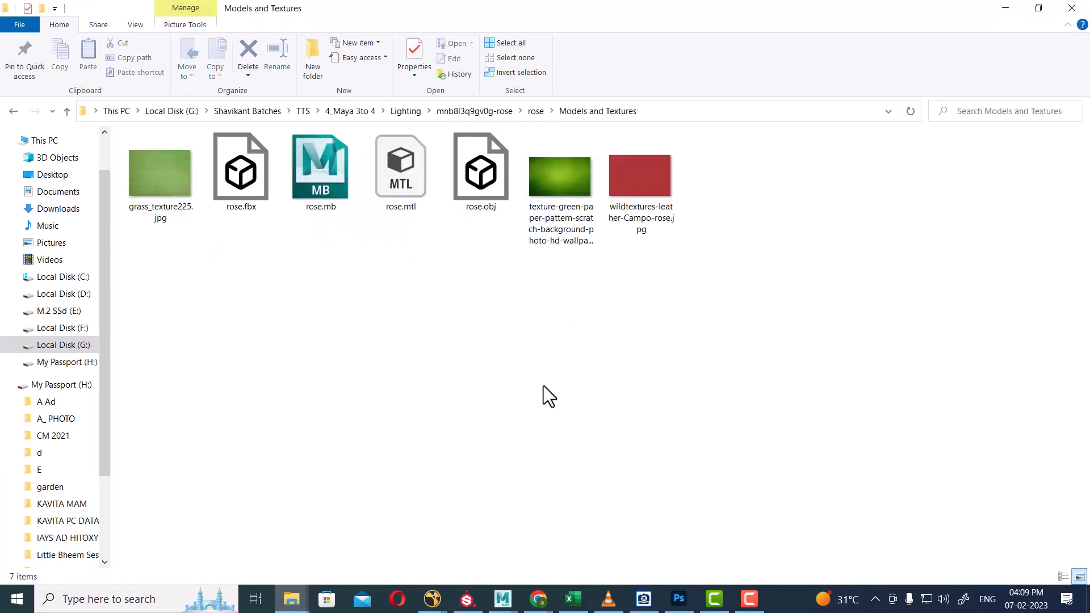
Navigate to Lighting > flower > 15-flower > tex and select its full path.
{"action": "left_click", "coordinate": [525, 112]}
{"action": "left_click", "coordinate": [449, 112]}
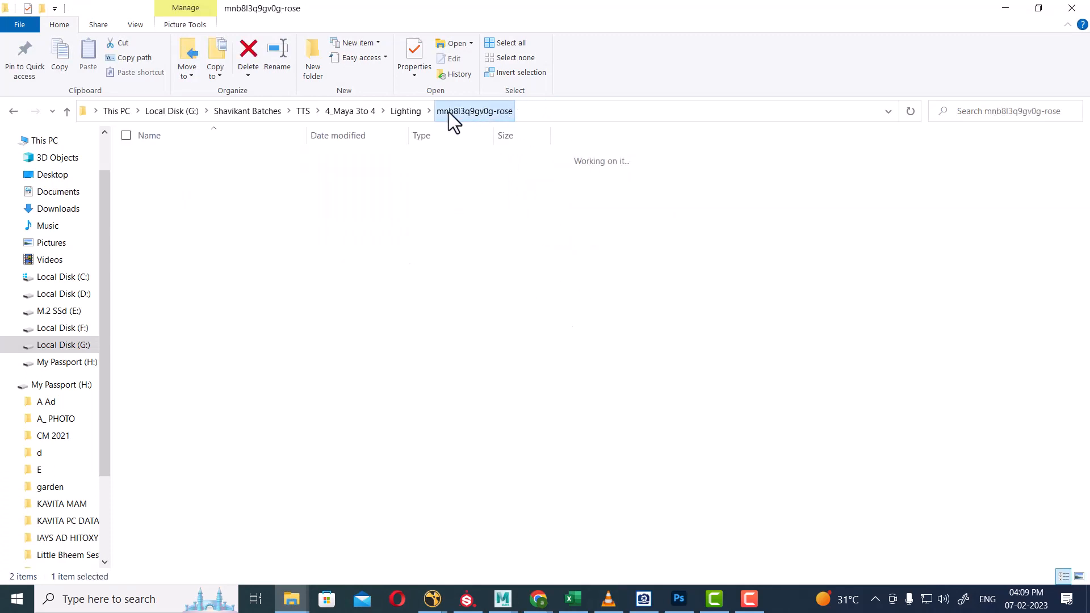
{"action": "left_click", "coordinate": [405, 112]}
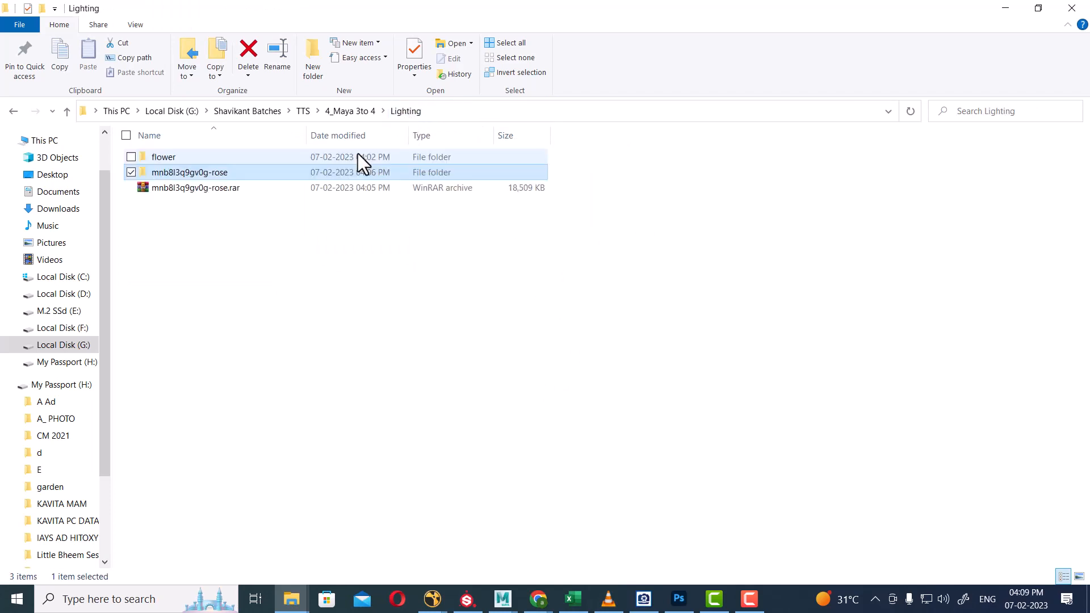
{"action": "double_click", "coordinate": [178, 159]}
{"action": "double_click", "coordinate": [164, 157]}
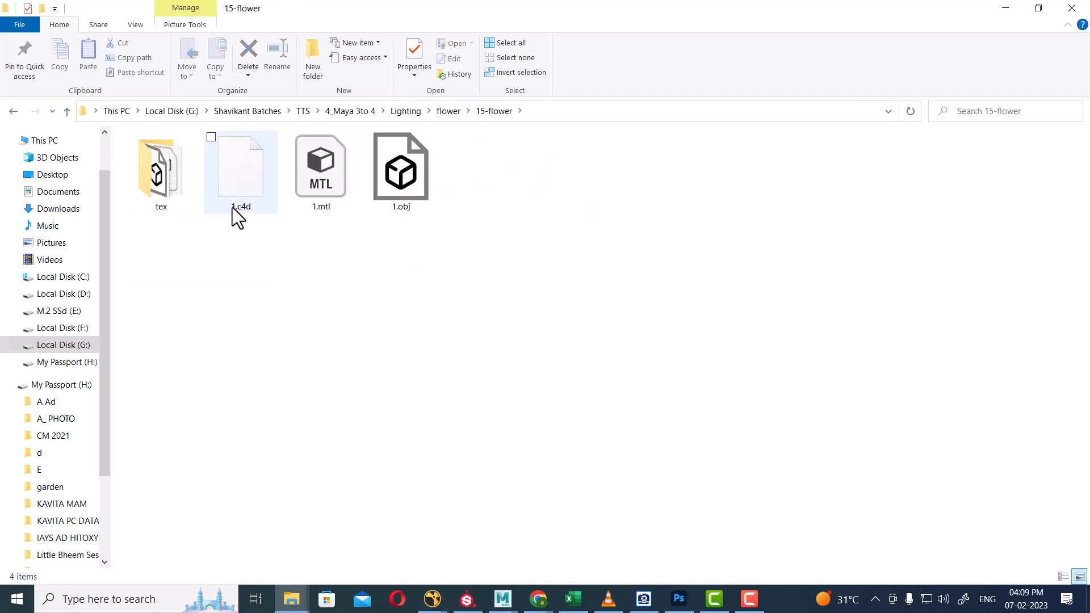
{"action": "double_click", "coordinate": [169, 182]}
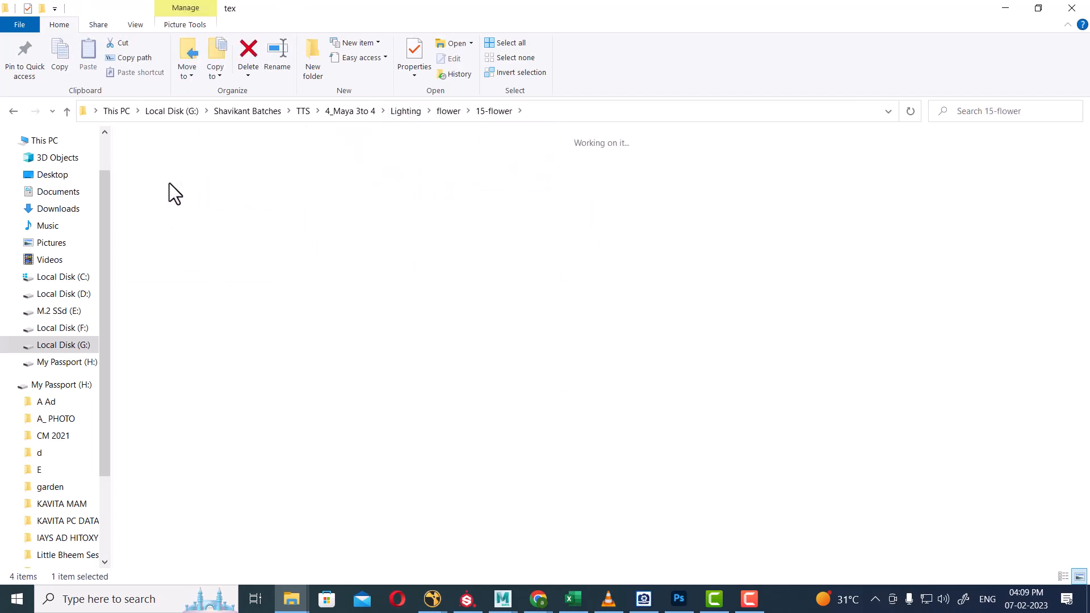
{"action": "left_click", "coordinate": [571, 113]}
{"action": "left_click", "coordinate": [635, 456]}
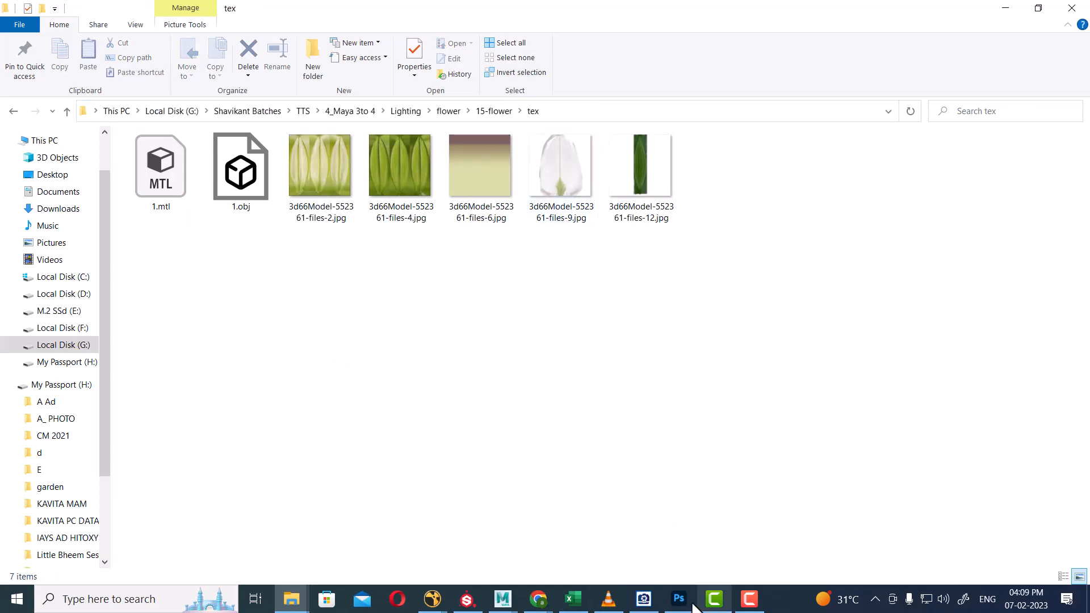
{"action": "mouse_move", "coordinate": [507, 602]}
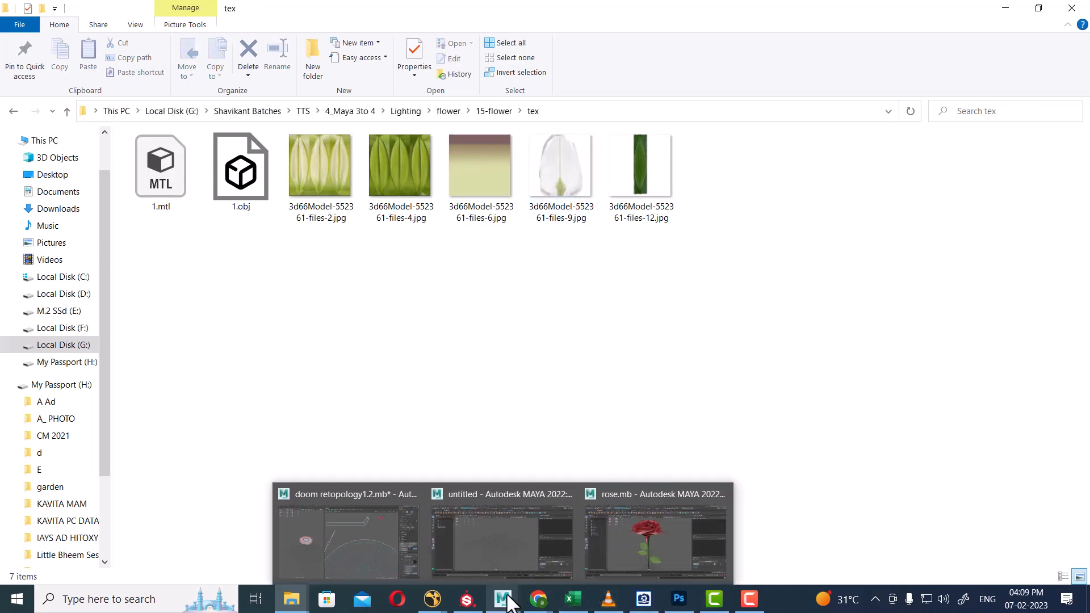
{"action": "left_click", "coordinate": [506, 537]}
Import 1.obj into the untitled scene and select the resulting _Mesh.
{"action": "left_click", "coordinate": [8, 19]}
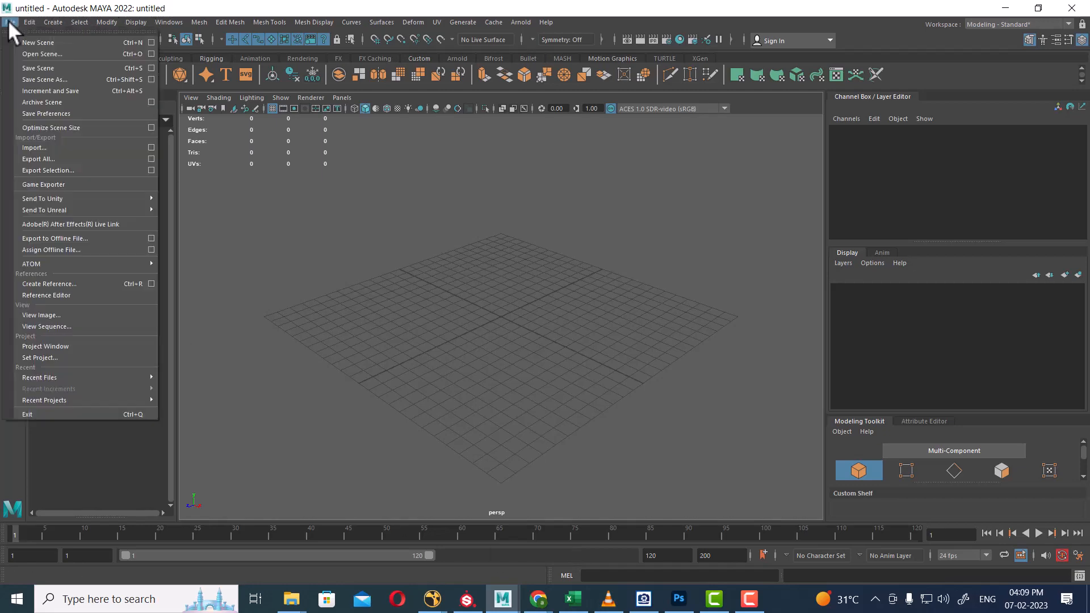
{"action": "left_click", "coordinate": [36, 147]}
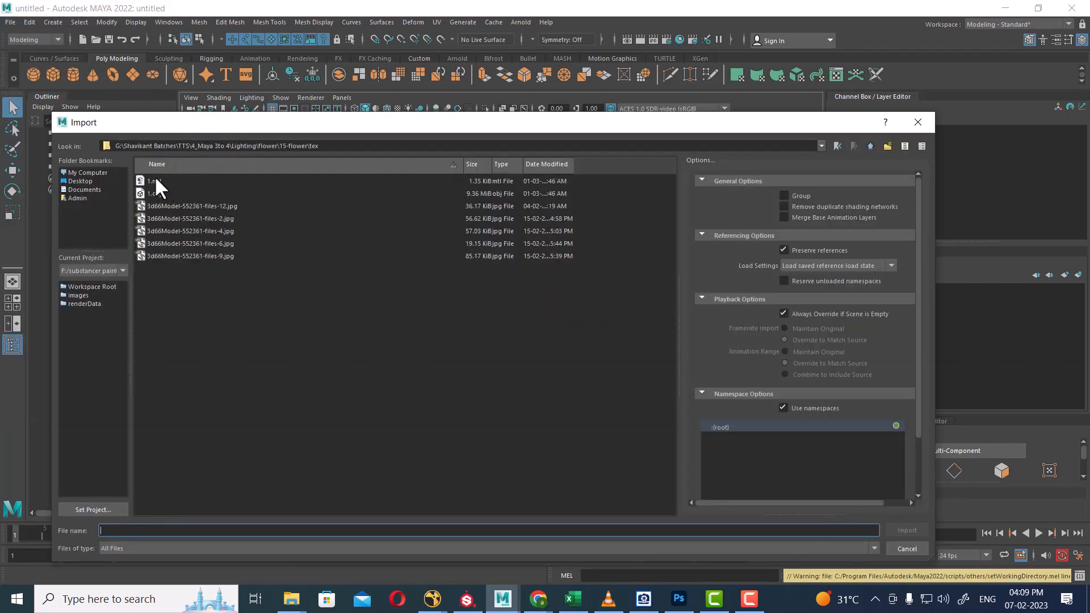
{"action": "double_click", "coordinate": [152, 194]}
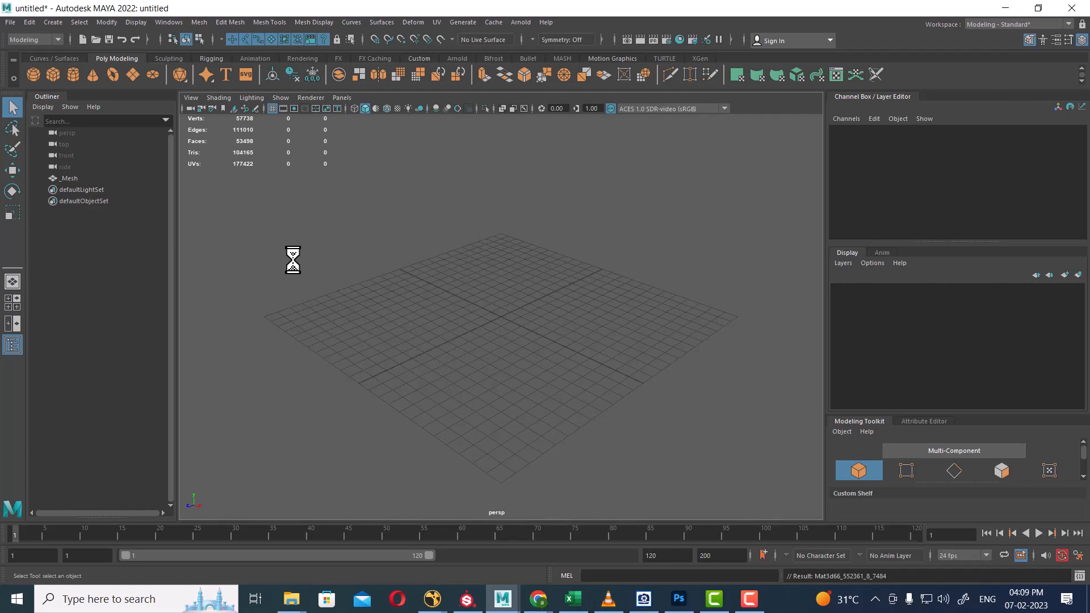
{"action": "left_click_drag", "start_coordinate": [393, 314], "coordinate": [462, 370], "text": "alt"}
{"action": "scroll", "coordinate": [489, 323], "scroll_direction": "down", "scroll_amount": 12}
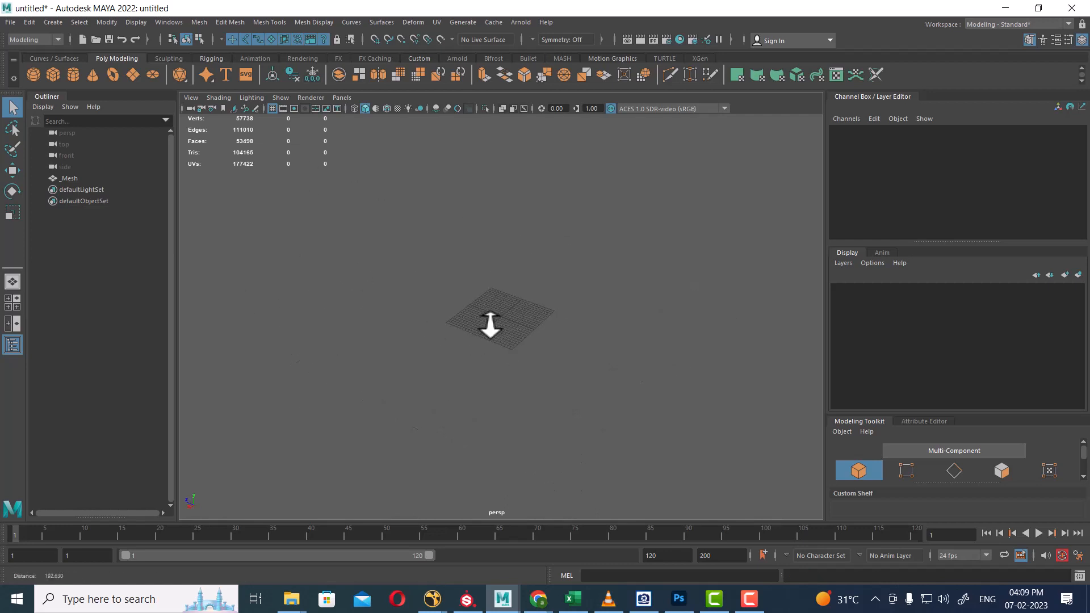
{"action": "left_click_drag", "start_coordinate": [489, 322], "coordinate": [417, 278], "text": "alt"}
{"action": "scroll", "coordinate": [362, 285], "scroll_direction": "up", "scroll_amount": 3}
{"action": "left_click", "coordinate": [81, 178]}
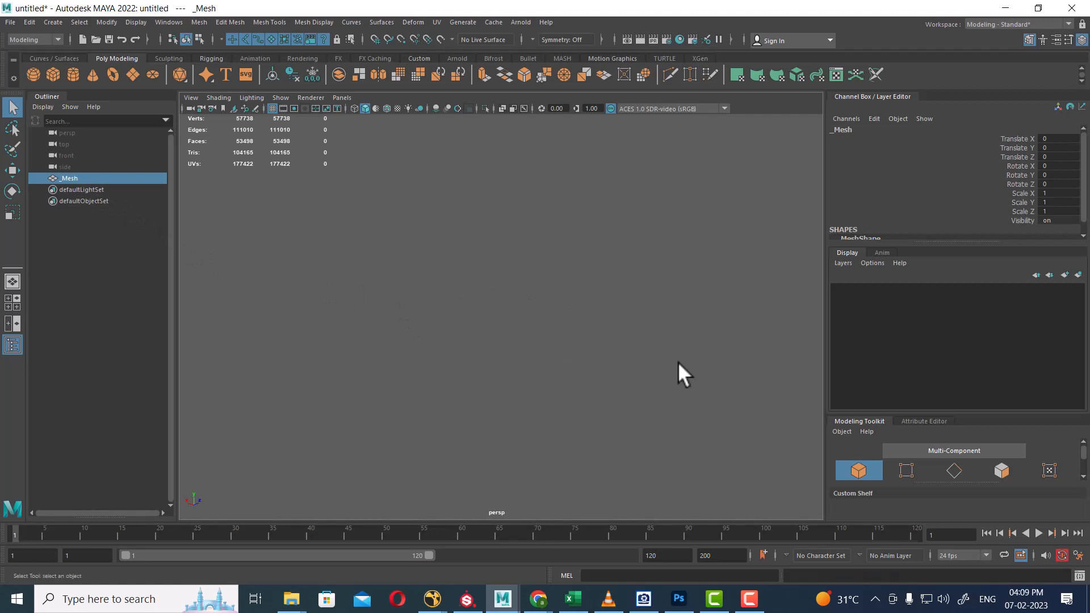
{"action": "left_click_drag", "start_coordinate": [581, 340], "coordinate": [431, 371], "text": "alt"}
Switch to the four-view layout and frame _Mesh in the front, side and perspective views.
{"action": "left_click", "coordinate": [12, 302]}
{"action": "key", "text": "f"}
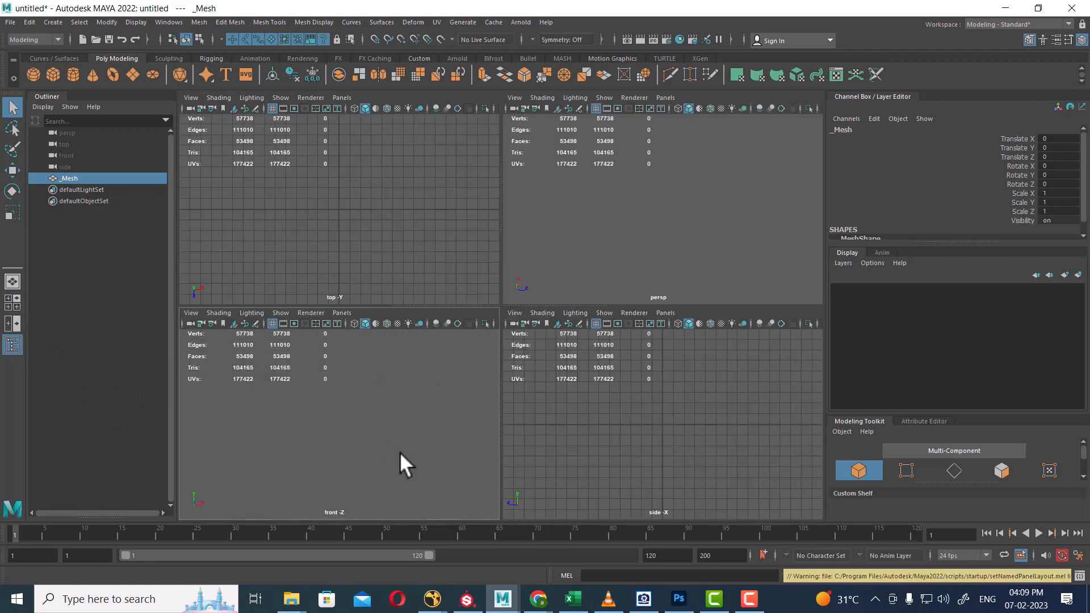
{"action": "right_click_drag", "start_coordinate": [400, 452], "coordinate": [401, 397], "text": "alt"}
{"action": "right_click_drag", "start_coordinate": [665, 434], "coordinate": [623, 397], "text": "alt"}
{"action": "key", "text": "f"}
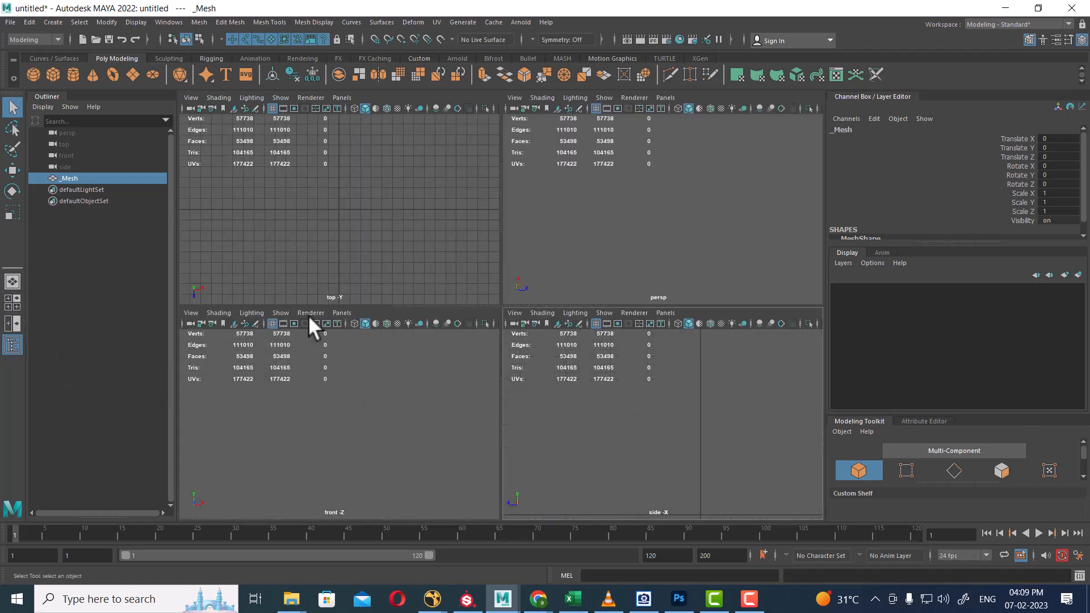
{"action": "left_click", "coordinate": [69, 174]}
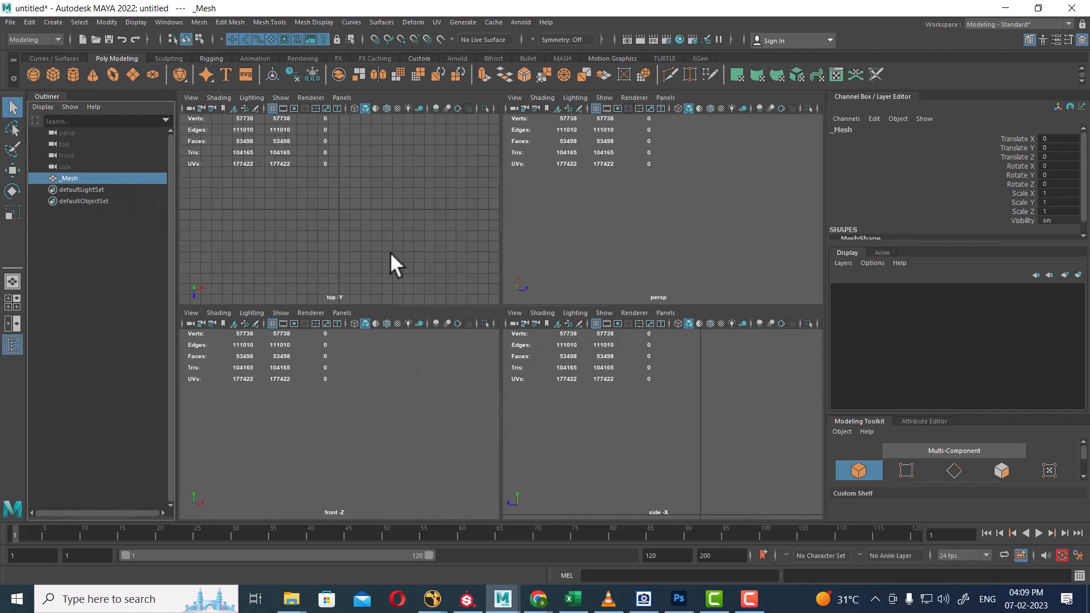
{"action": "key", "text": "f"}
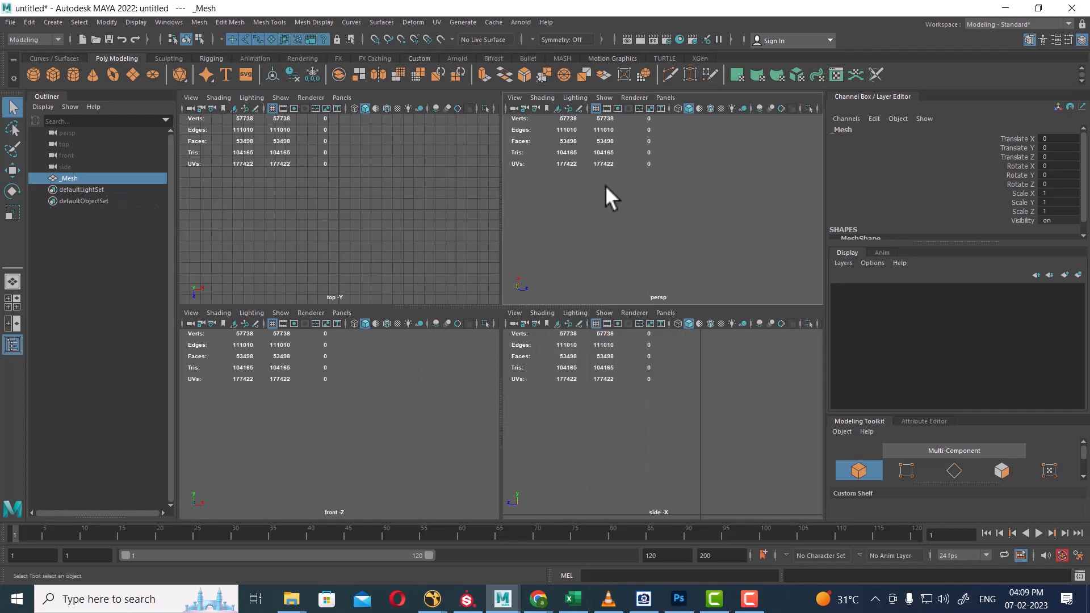
Open Hypershade and inspect the lambert1 and _default2 materials.
{"action": "left_click", "coordinate": [679, 37]}
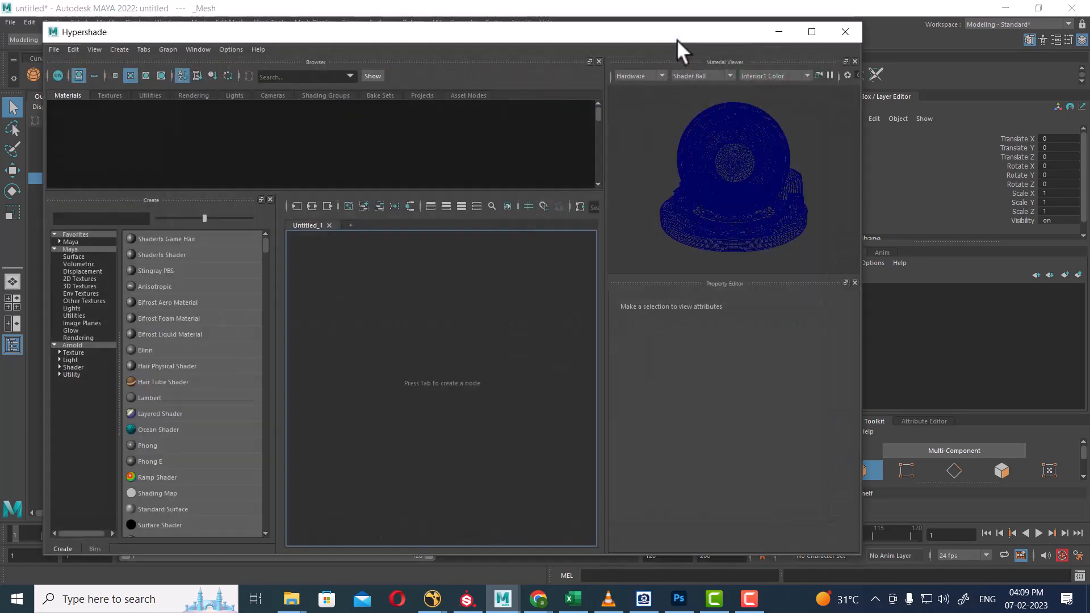
{"action": "left_click_drag", "start_coordinate": [437, 36], "coordinate": [776, 248]}
{"action": "left_click", "coordinate": [489, 347]}
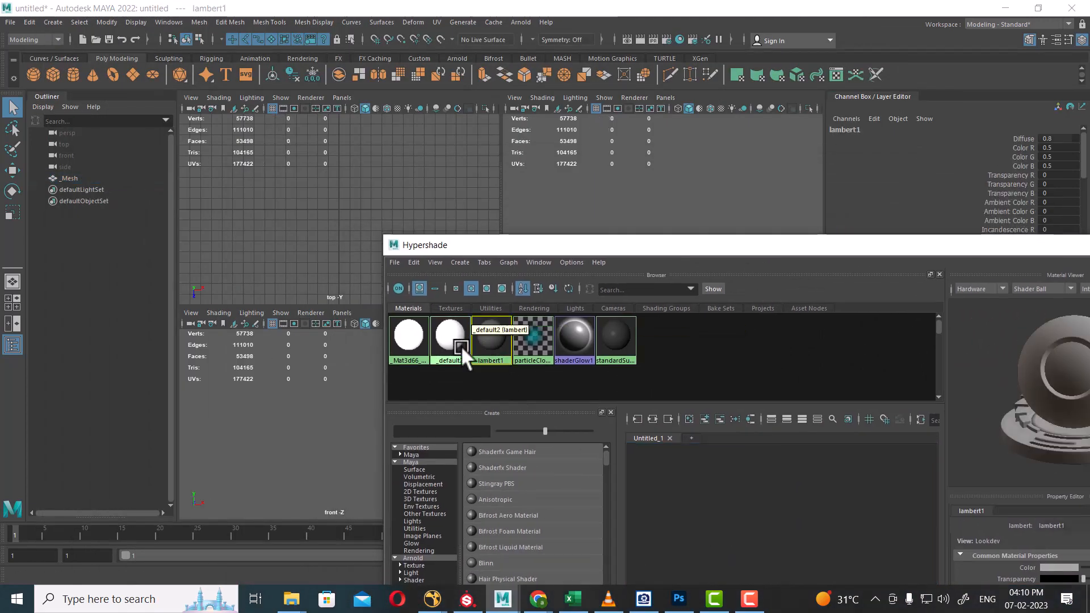
{"action": "left_click", "coordinate": [456, 343]}
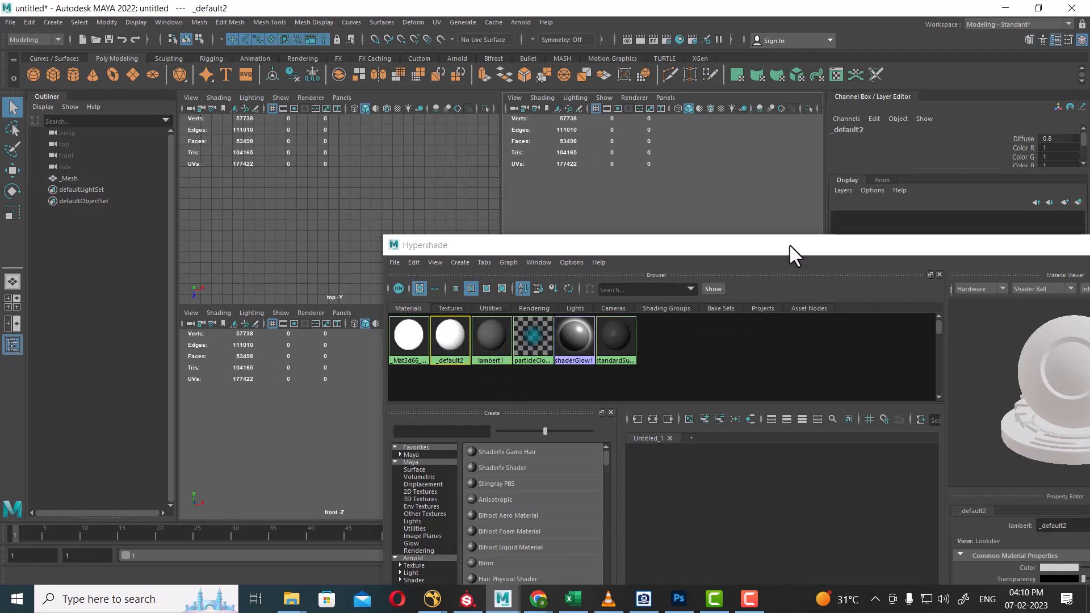
{"action": "left_click_drag", "start_coordinate": [791, 251], "coordinate": [402, 244]}
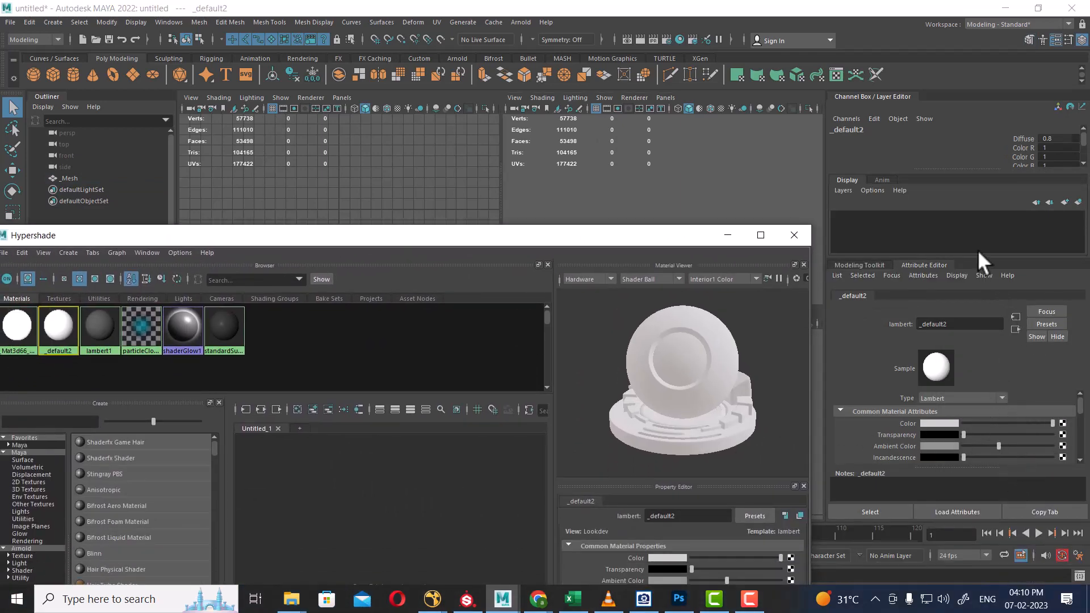
{"action": "left_click_drag", "start_coordinate": [870, 97], "coordinate": [491, 139]}
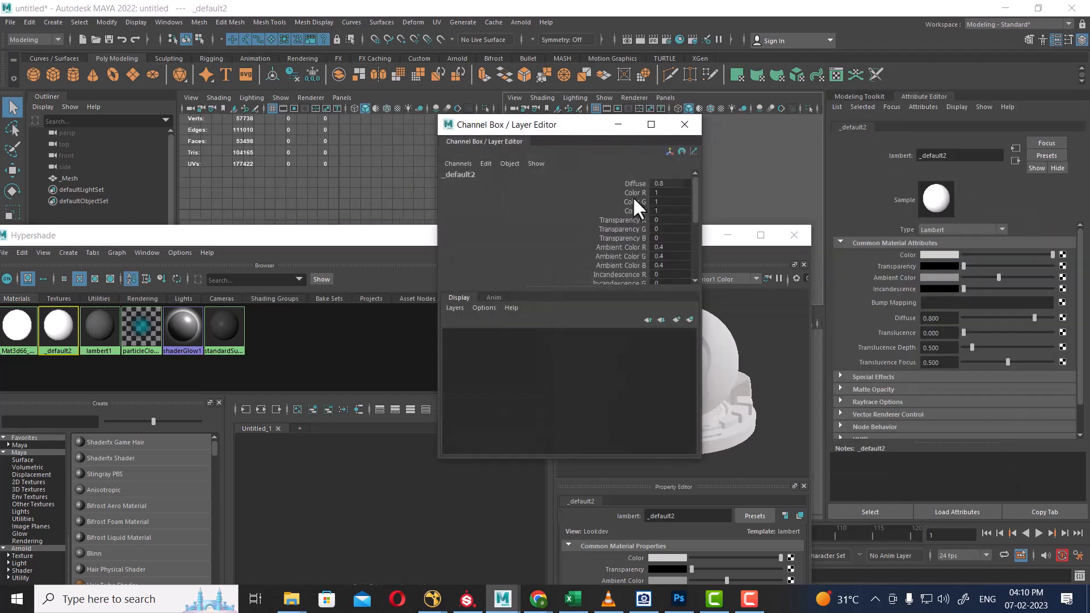
{"action": "left_click", "coordinate": [684, 124]}
{"action": "scroll", "coordinate": [1014, 340], "scroll_direction": "down", "scroll_amount": 2}
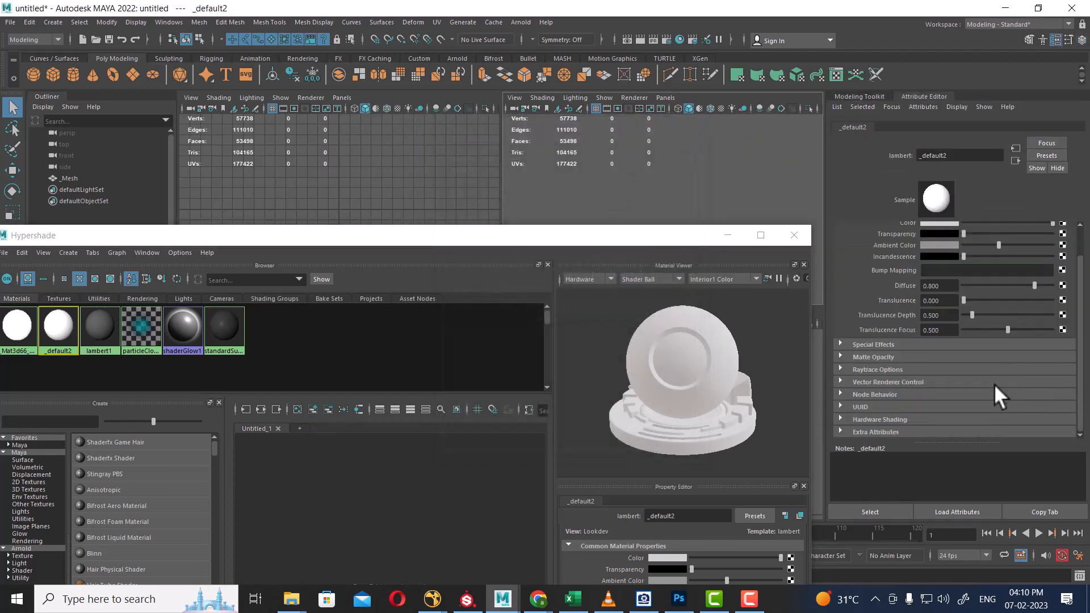
Slightly darken the _Mat3d66 phong material's Color slider, then reselect _Mesh.
{"action": "left_click", "coordinate": [15, 328]}
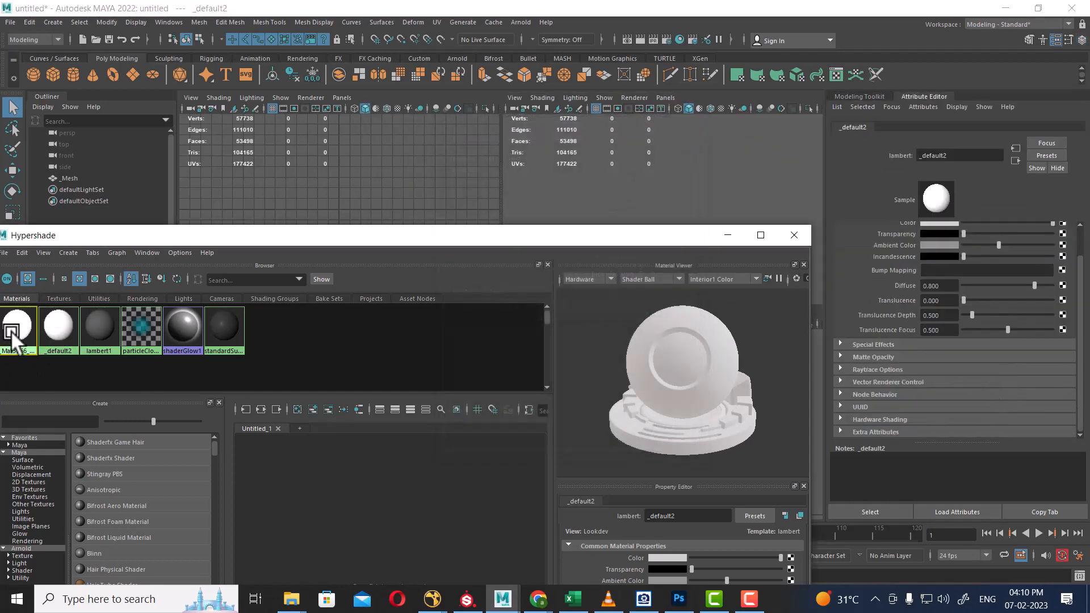
{"action": "scroll", "coordinate": [997, 376], "scroll_direction": "down", "scroll_amount": 2}
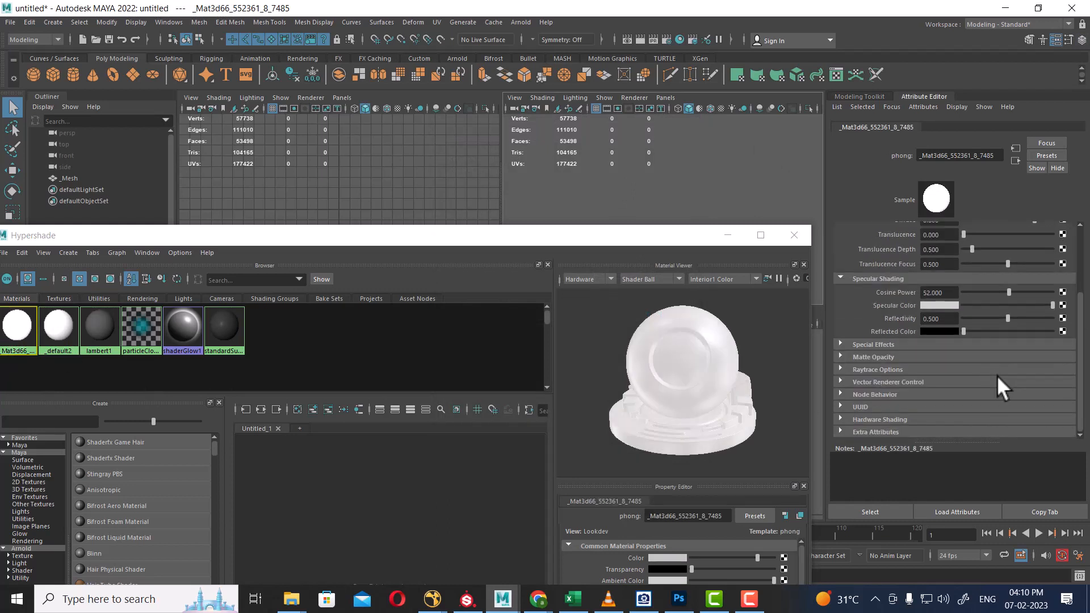
{"action": "scroll", "coordinate": [996, 376], "scroll_direction": "up", "scroll_amount": 2}
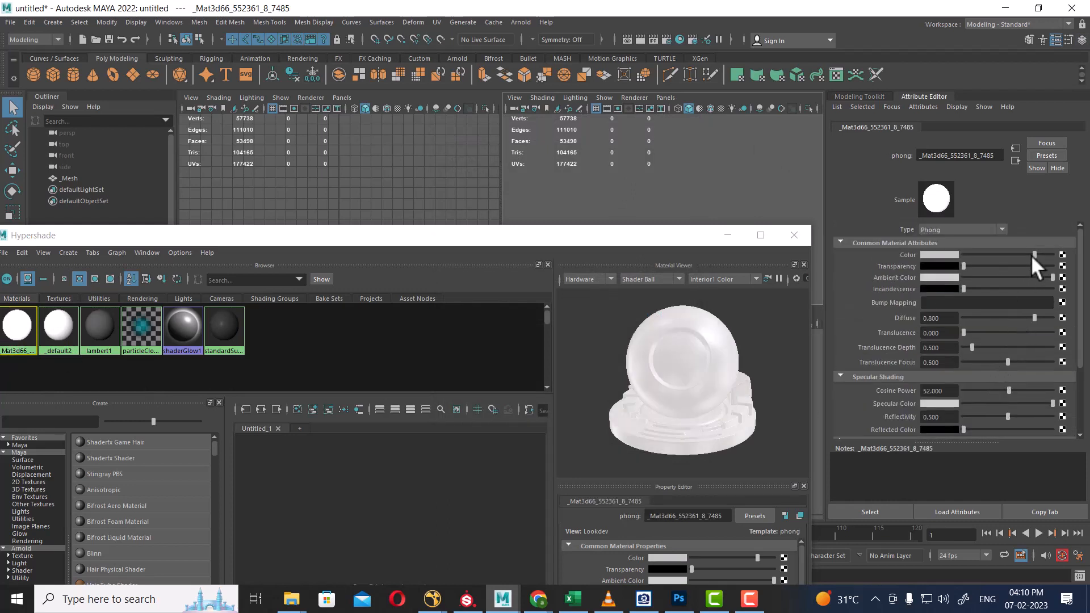
{"action": "mouse_move", "coordinate": [1033, 255]}
{"action": "left_mouse_down"}
{"action": "mouse_move", "coordinate": [961, 255]}
{"action": "mouse_move", "coordinate": [1055, 256]}
{"action": "left_mouse_up"}
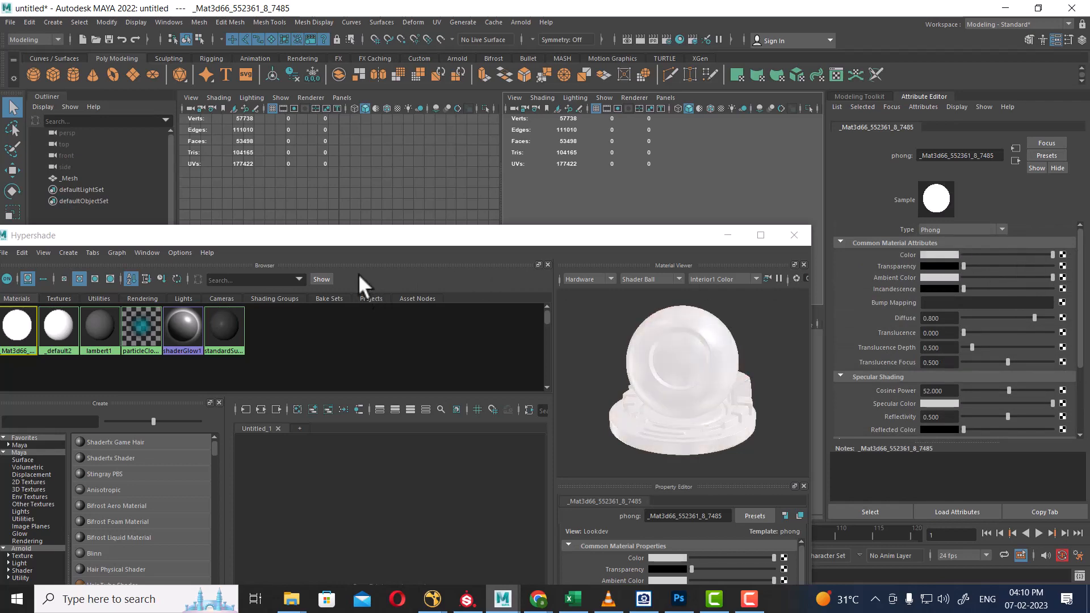
{"action": "left_click_drag", "start_coordinate": [351, 242], "coordinate": [416, 376]}
{"action": "left_click_drag", "start_coordinate": [68, 178], "coordinate": [78, 206]}
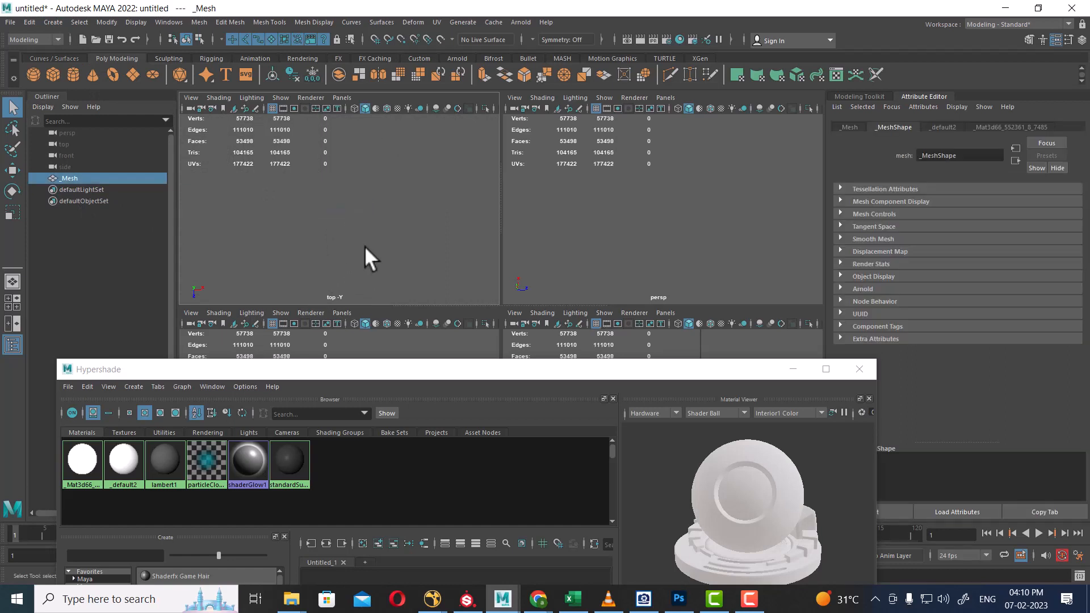
Create a polygon sphere from the Poly Modeling shelf and minimize Hypershade.
{"action": "left_click", "coordinate": [126, 238]}
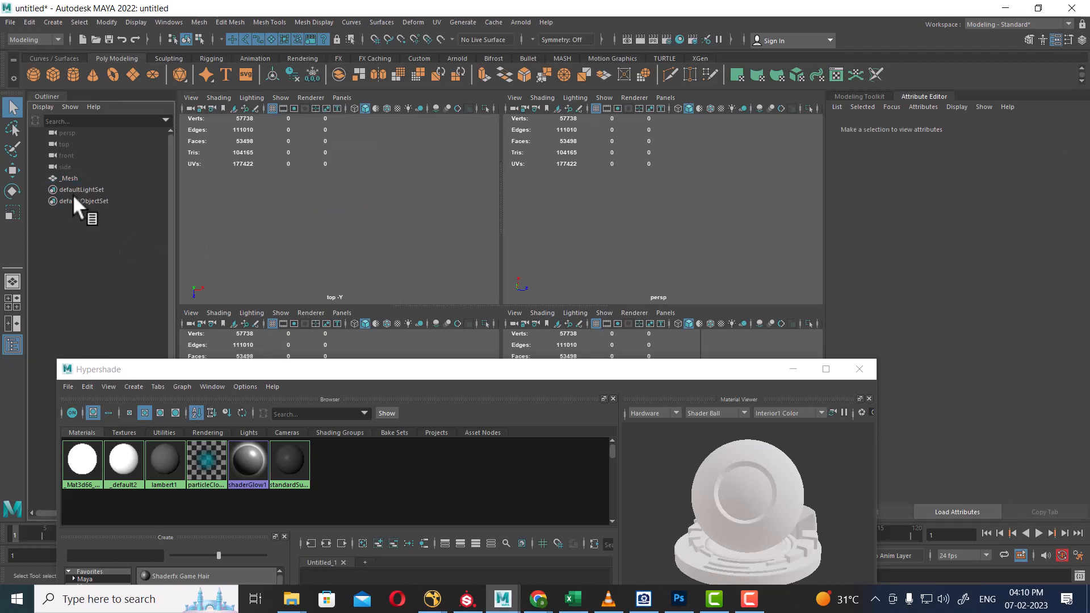
{"action": "left_click", "coordinate": [72, 191]}
{"action": "left_click", "coordinate": [32, 73]}
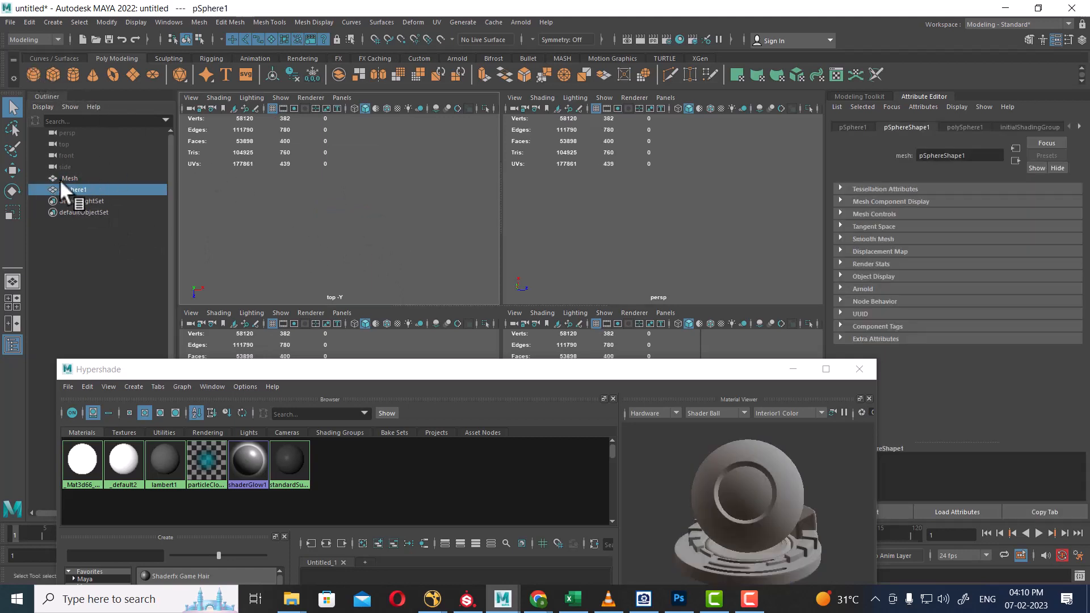
{"action": "left_click_drag", "start_coordinate": [60, 180], "coordinate": [312, 240]}
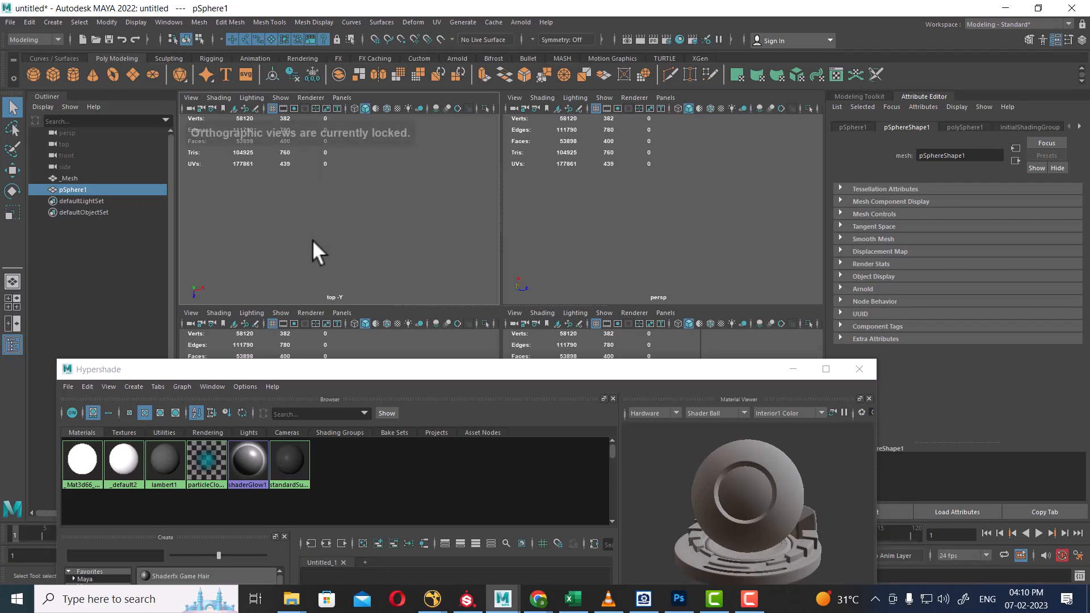
{"action": "left_click", "coordinate": [794, 370]}
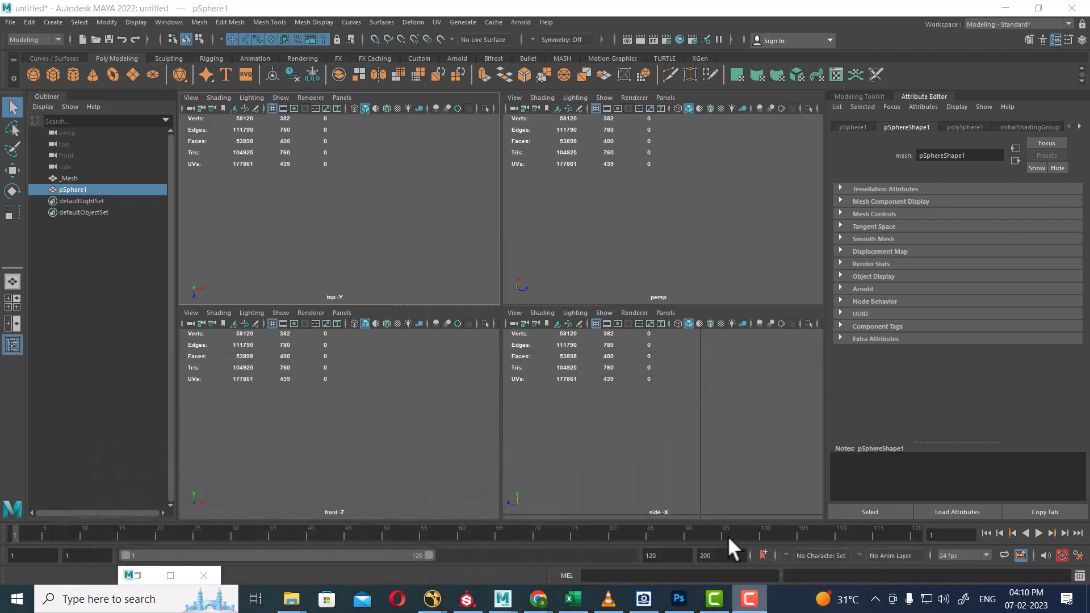
Frame pSphere1 in the side view, then reselect and frame the _Mesh vase.
{"action": "left_click", "coordinate": [677, 467]}
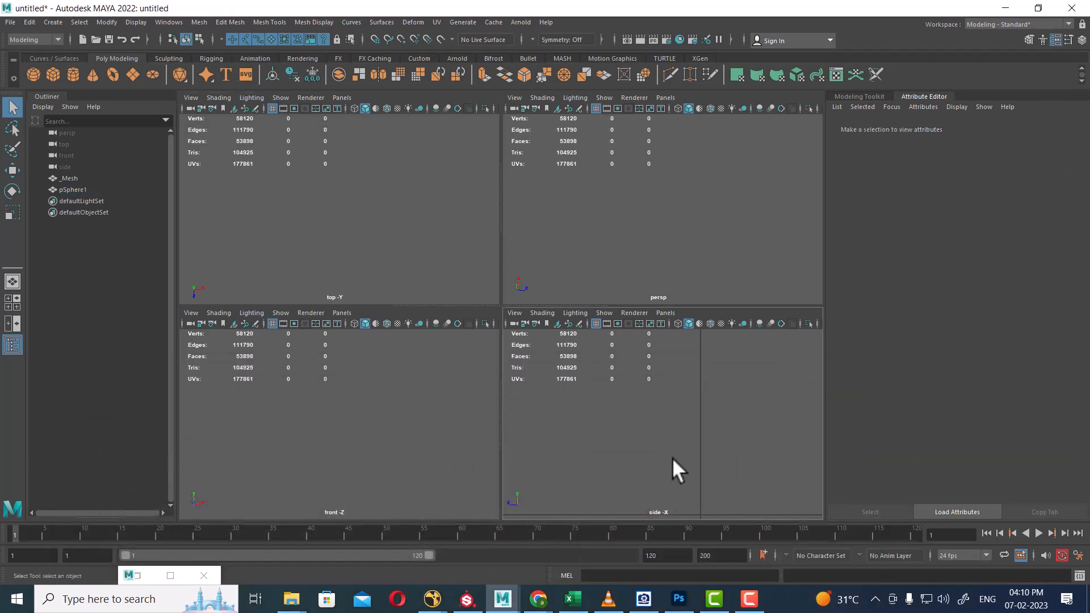
{"action": "left_click", "coordinate": [660, 485]}
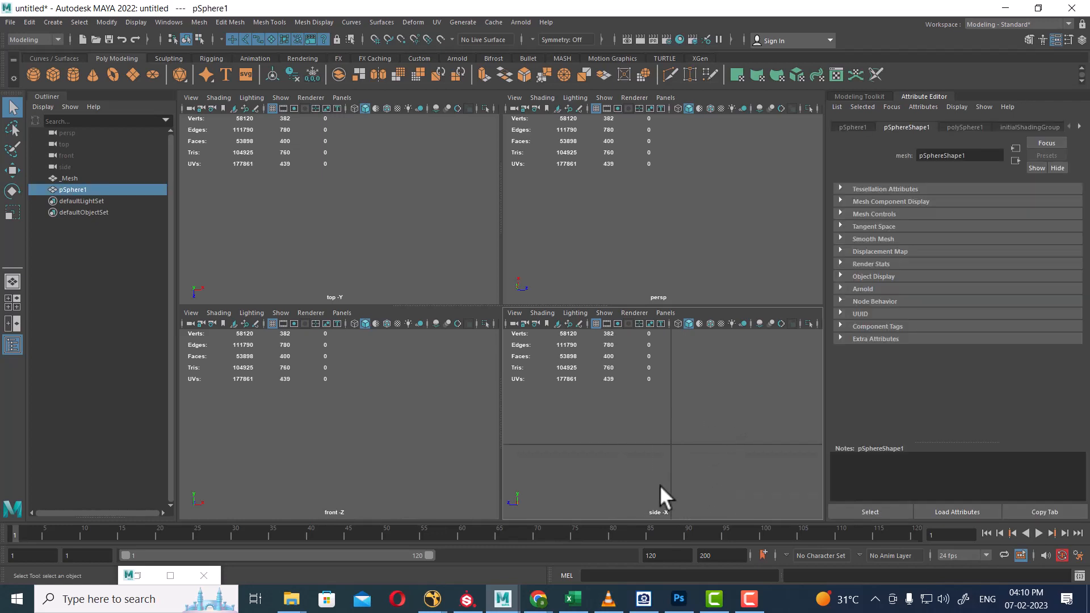
{"action": "scroll", "coordinate": [664, 483], "scroll_direction": "up", "scroll_amount": 5}
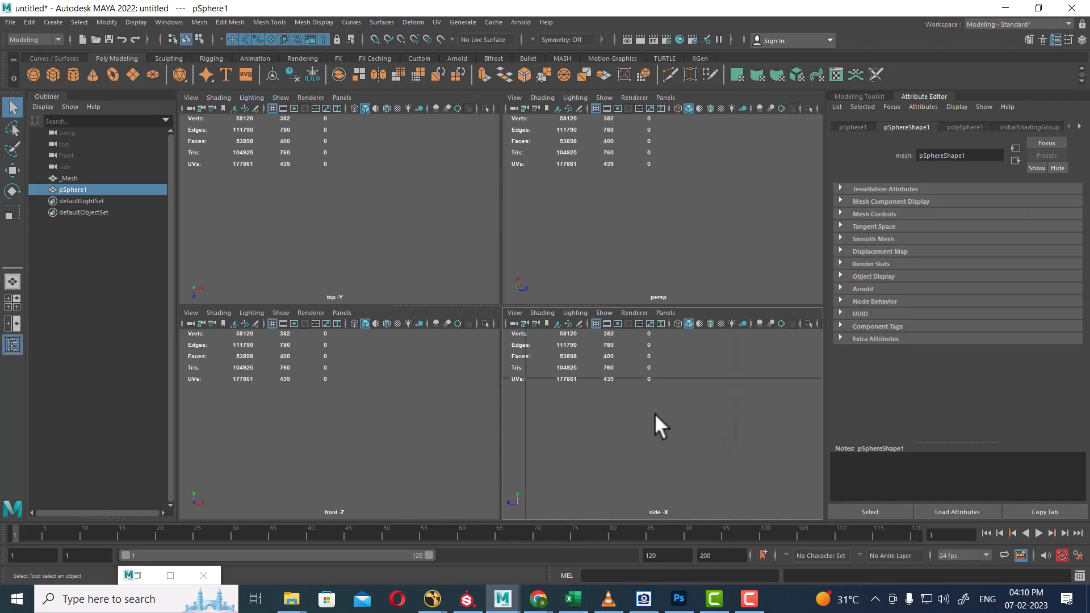
{"action": "key", "text": "f"}
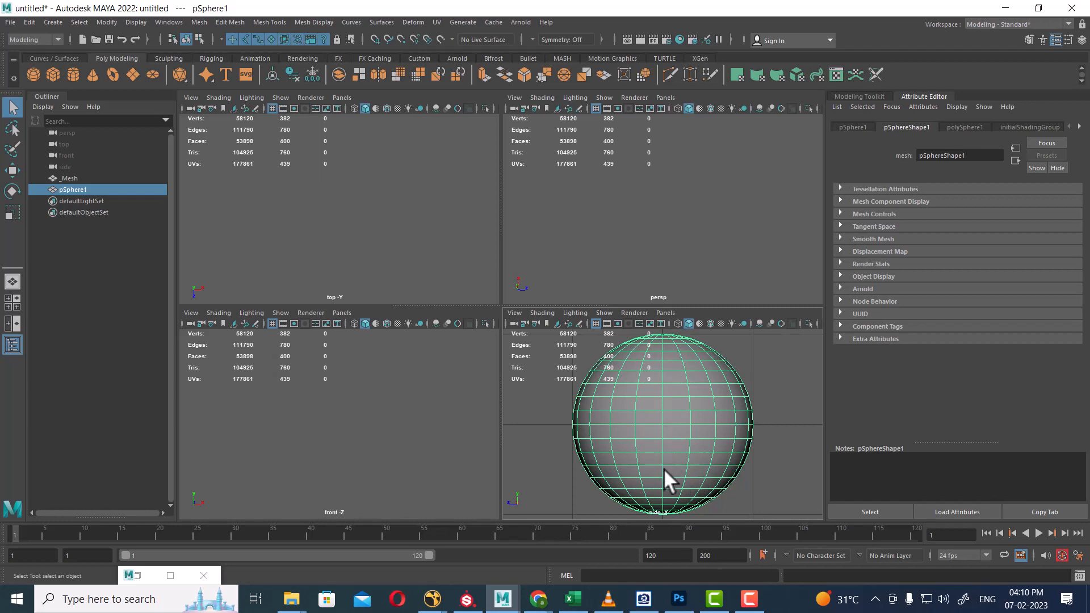
{"action": "scroll", "coordinate": [701, 475], "scroll_direction": "down", "scroll_amount": 5}
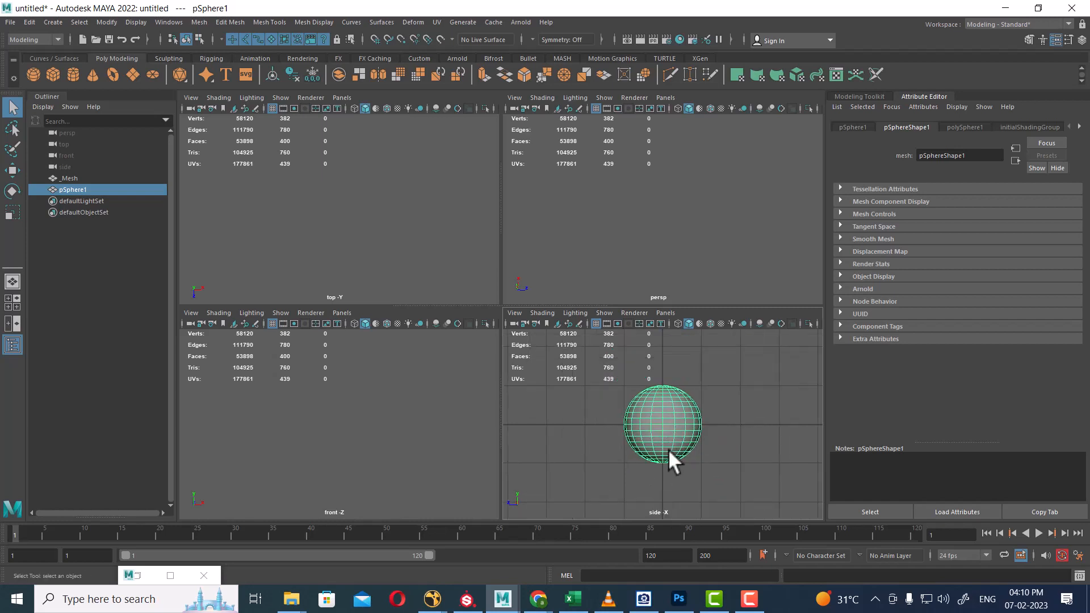
{"action": "left_click", "coordinate": [70, 175]}
{"action": "scroll", "coordinate": [637, 406], "scroll_direction": "down", "scroll_amount": 2}
{"action": "key", "text": "f"}
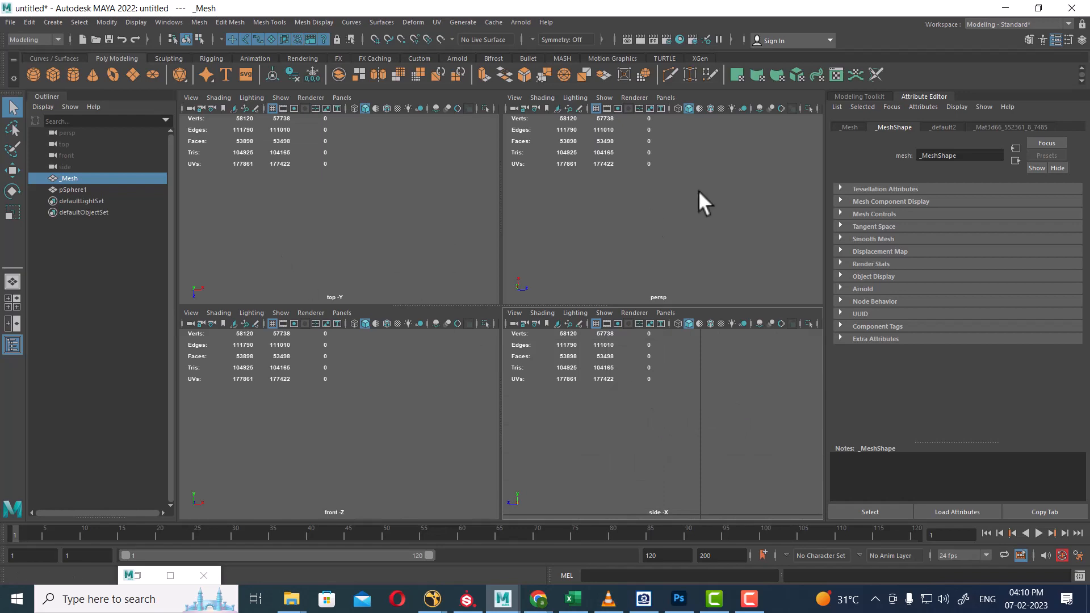
Reopen Hypershade and select the objects that use the _default2 material.
{"action": "left_click", "coordinate": [681, 38]}
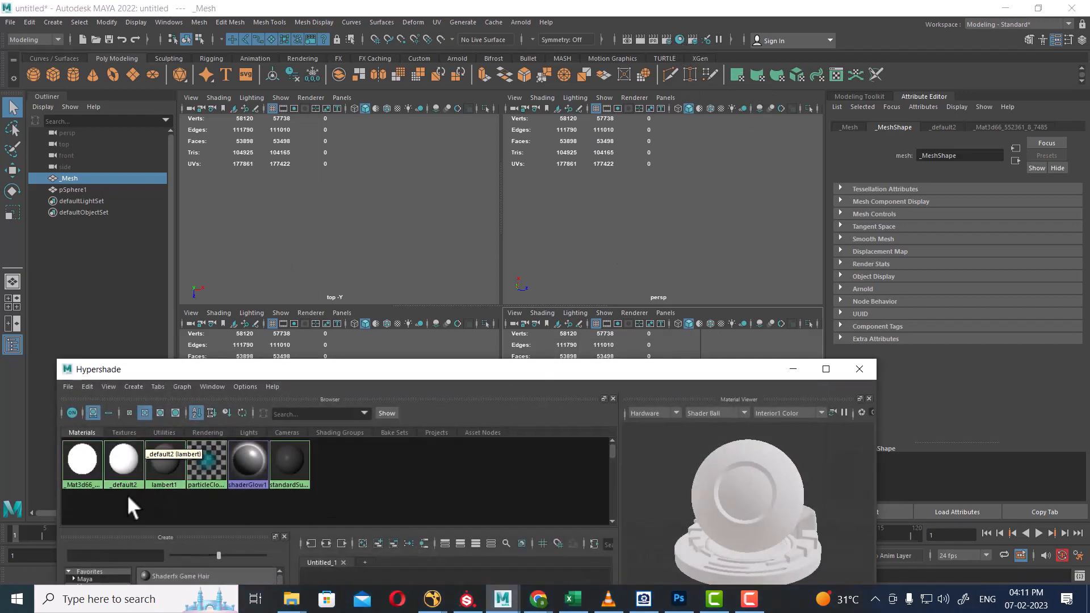
{"action": "left_click_drag", "start_coordinate": [127, 495], "coordinate": [54, 456]}
{"action": "right_click", "coordinate": [117, 473]}
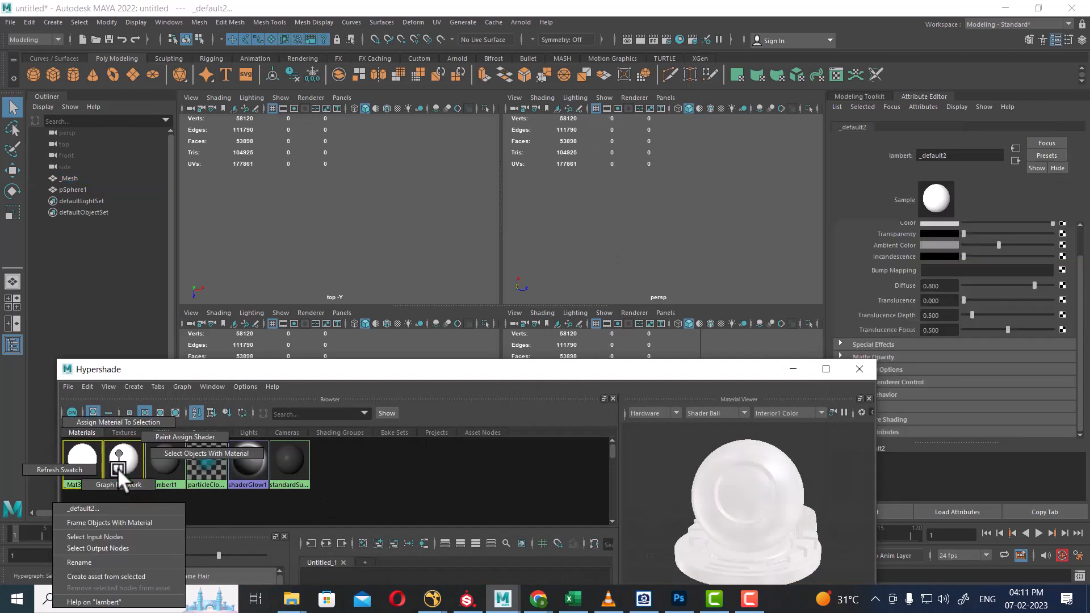
{"action": "left_click", "coordinate": [182, 451]}
{"action": "right_click_drag", "start_coordinate": [612, 235], "coordinate": [693, 517]}
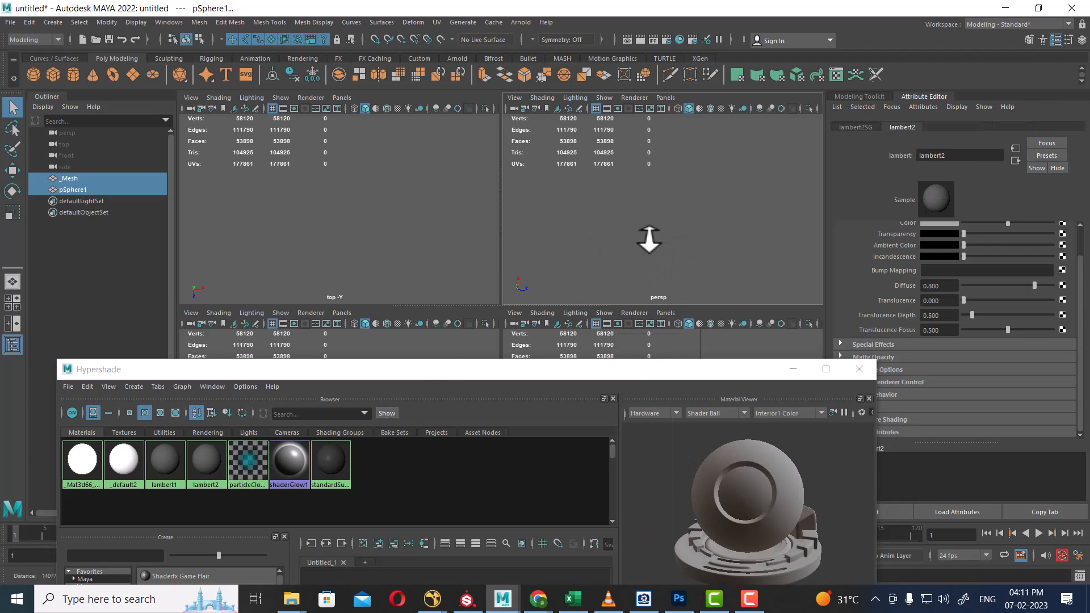
{"action": "left_click", "coordinate": [124, 469]}
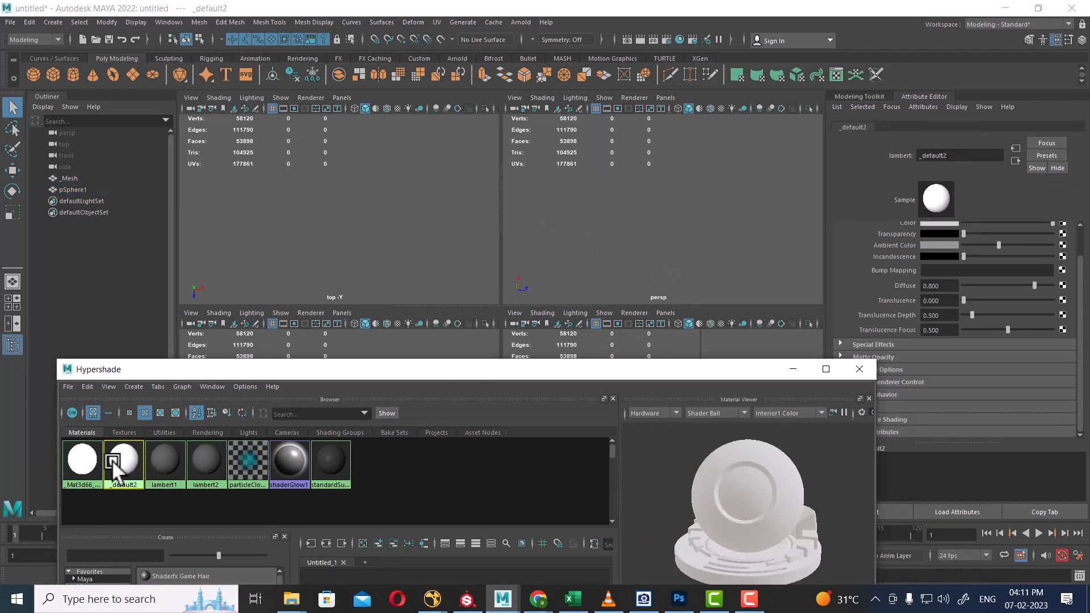
{"action": "right_click", "coordinate": [116, 461]}
{"action": "left_click", "coordinate": [188, 457]}
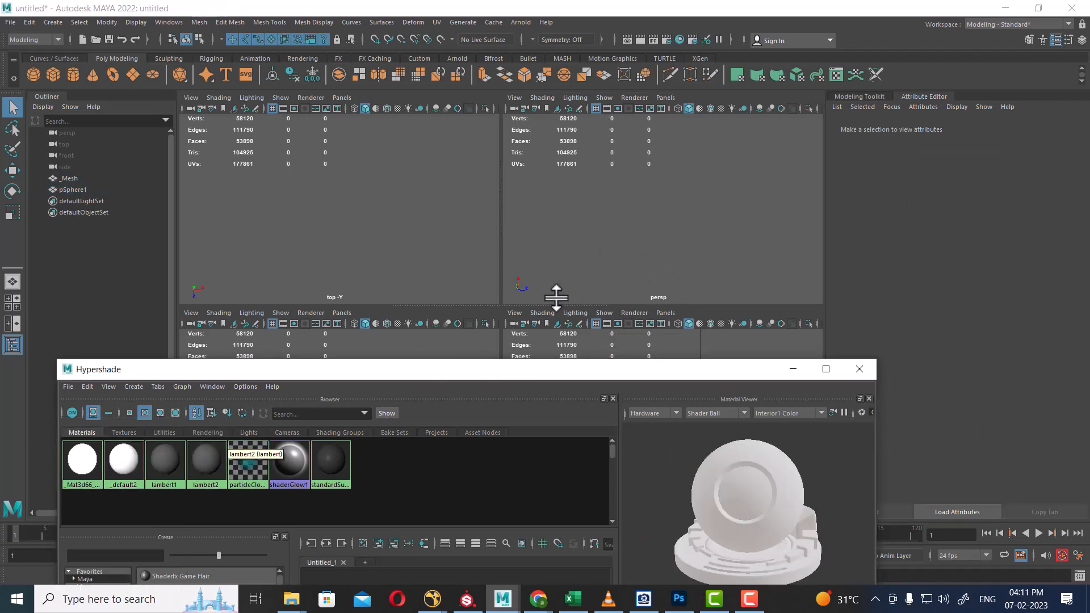
{"action": "mouse_move", "coordinate": [606, 207]}
{"action": "right_mouse_down"}
{"action": "mouse_move", "coordinate": [603, 387]}
{"action": "mouse_move", "coordinate": [605, 205]}
{"action": "right_mouse_up"}
{"action": "right_click", "coordinate": [553, 205]}
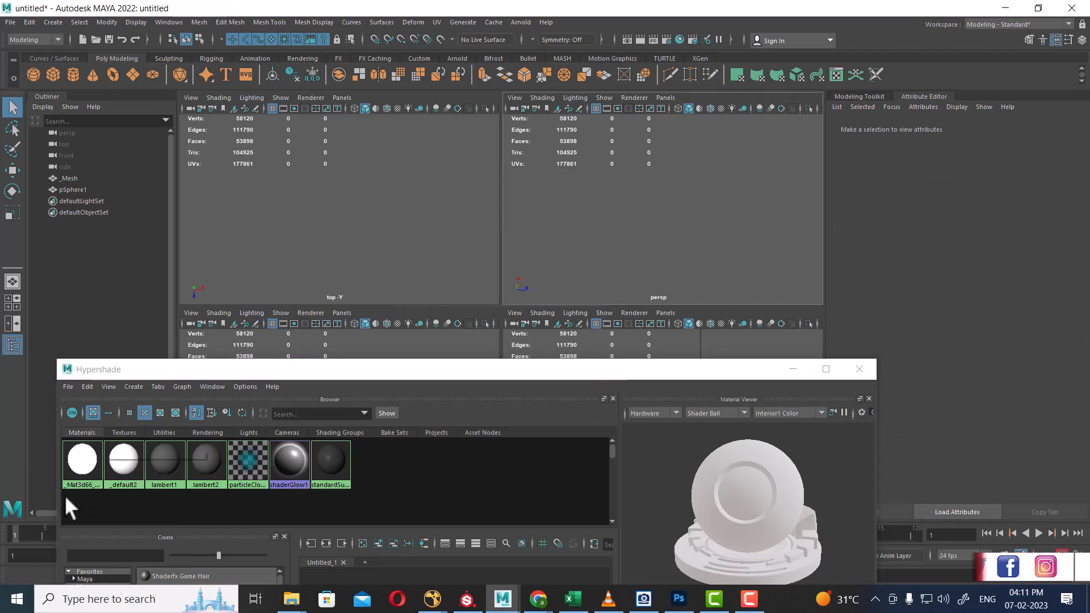
Select the objects using the _Mat3d66 phong material, then minimize Hypershade.
{"action": "left_click", "coordinate": [72, 458]}
{"action": "right_click_drag", "start_coordinate": [72, 457], "coordinate": [165, 454]}
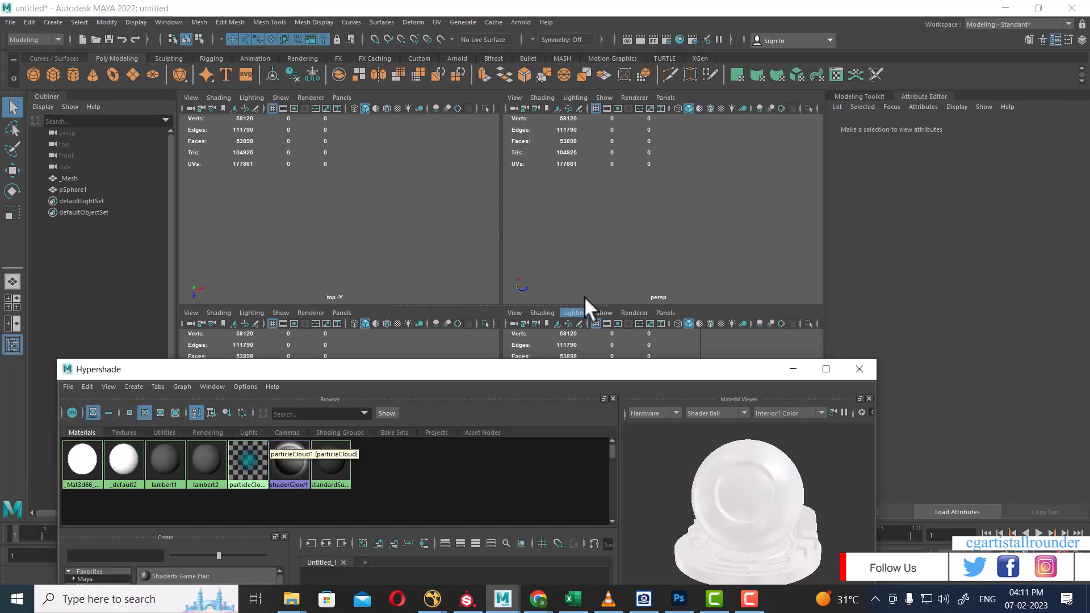
{"action": "left_click", "coordinate": [637, 227]}
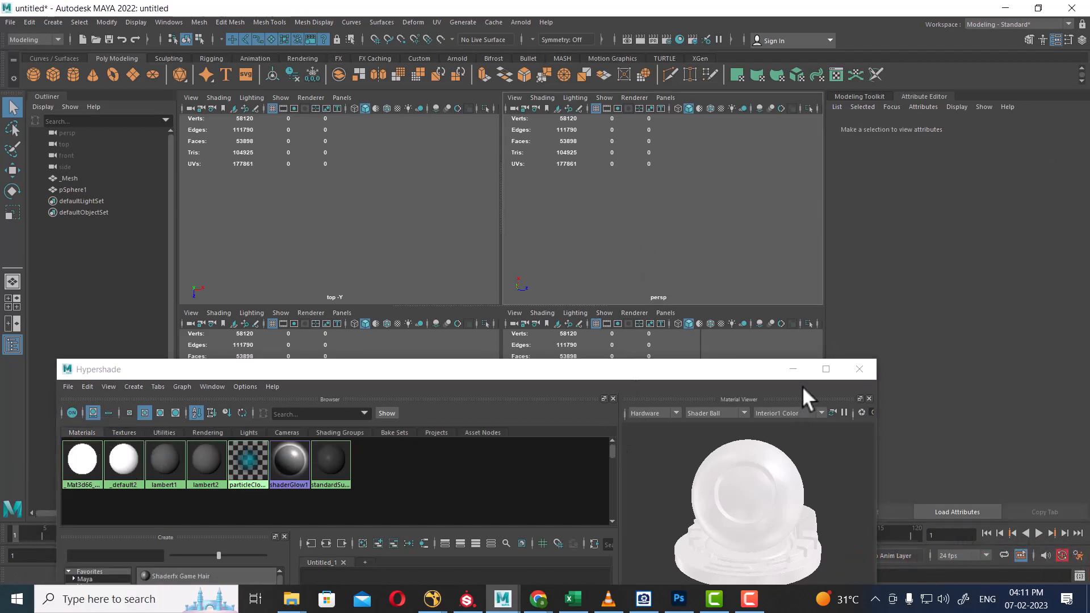
{"action": "left_click", "coordinate": [794, 370]}
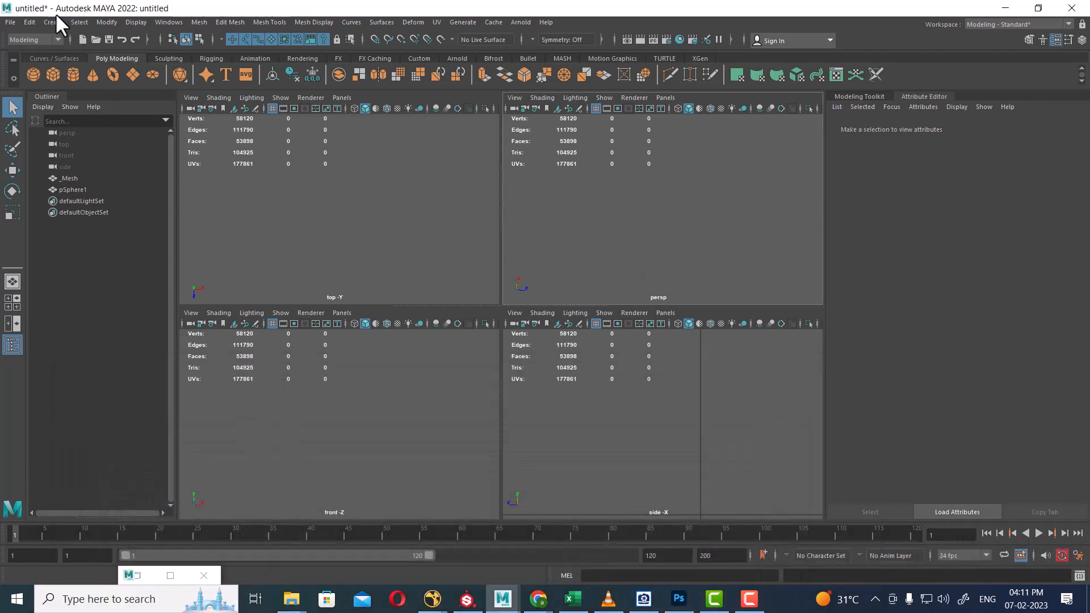
Start a new scene without saving and import 1.obj again.
{"action": "left_click", "coordinate": [10, 23]}
{"action": "left_click", "coordinate": [22, 43]}
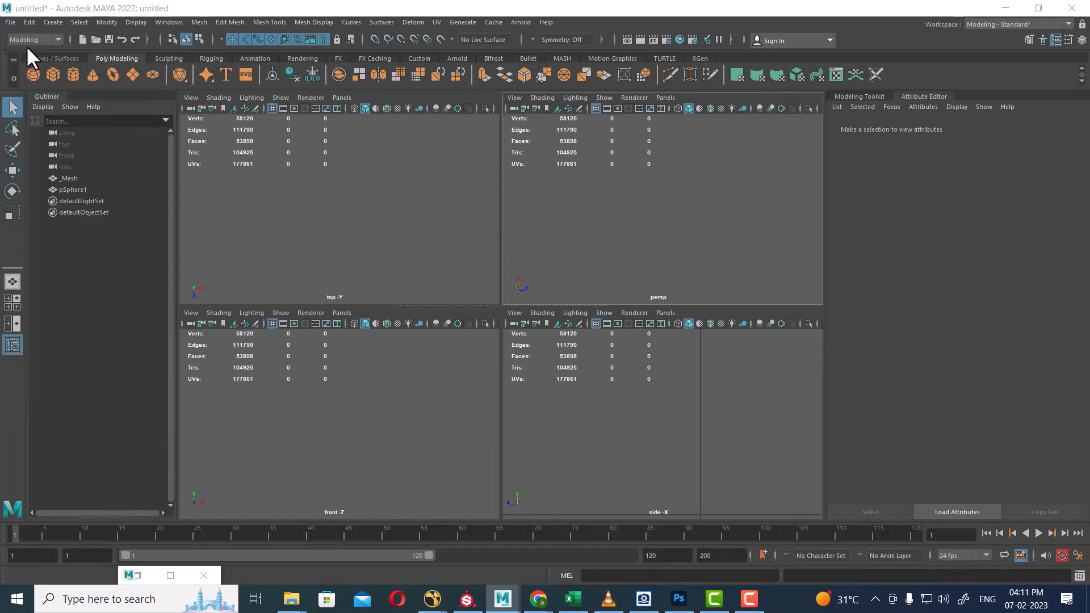
{"action": "left_click", "coordinate": [546, 305]}
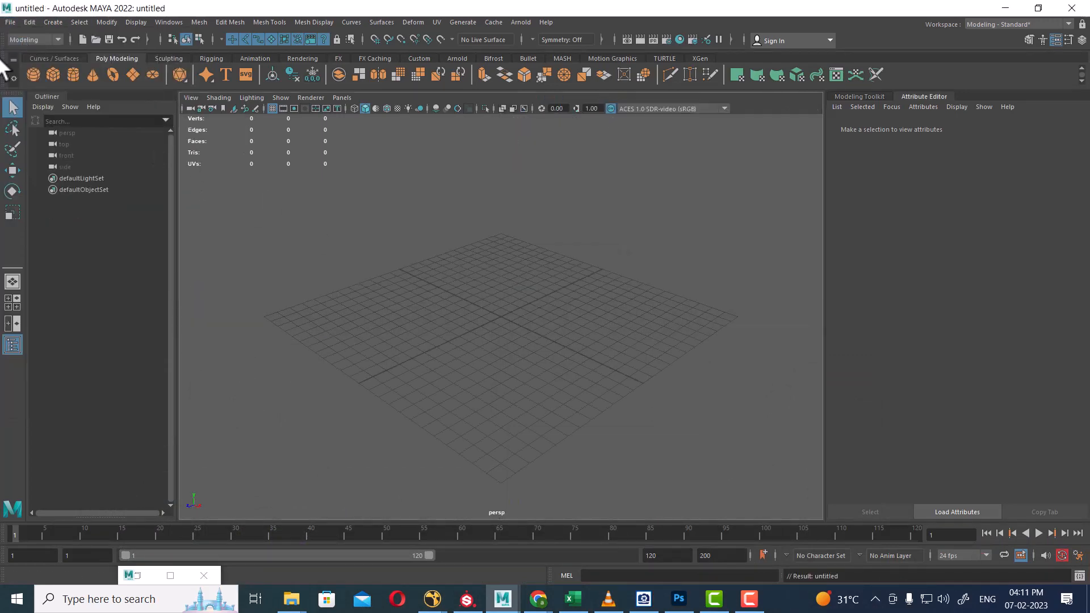
{"action": "left_click", "coordinate": [8, 22]}
{"action": "left_click", "coordinate": [49, 148]}
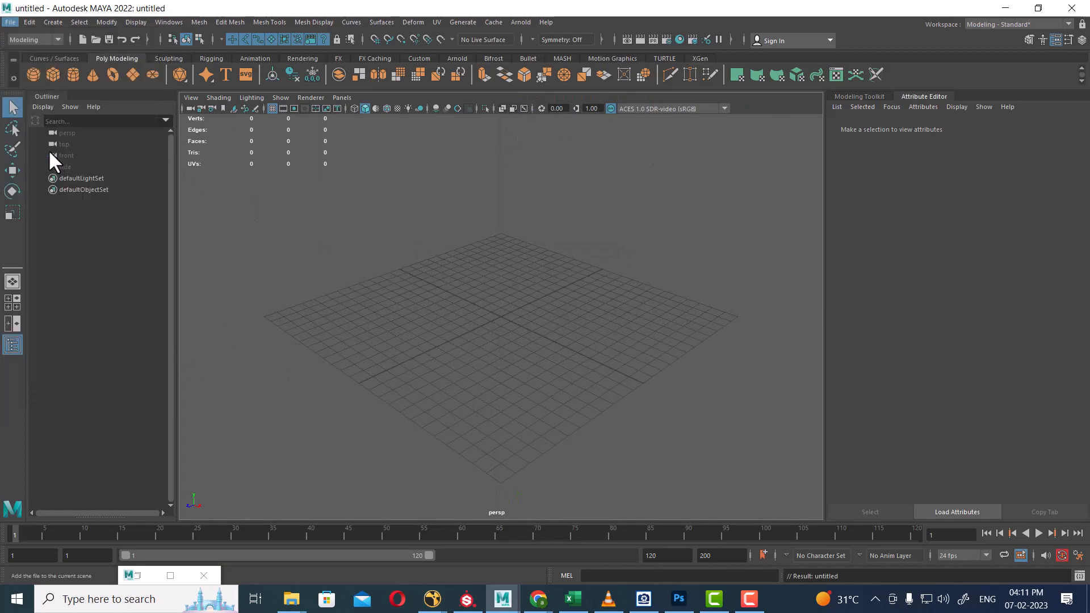
{"action": "double_click", "coordinate": [155, 194]}
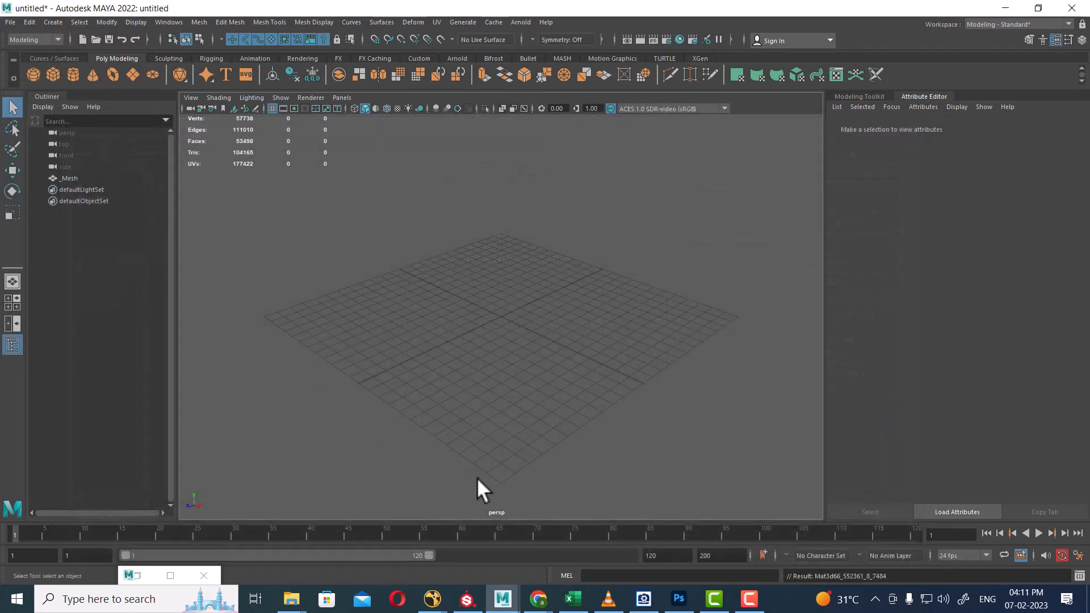
Open 1.obj from the tex folder in 3D Viewer.
{"action": "mouse_move", "coordinate": [293, 605]}
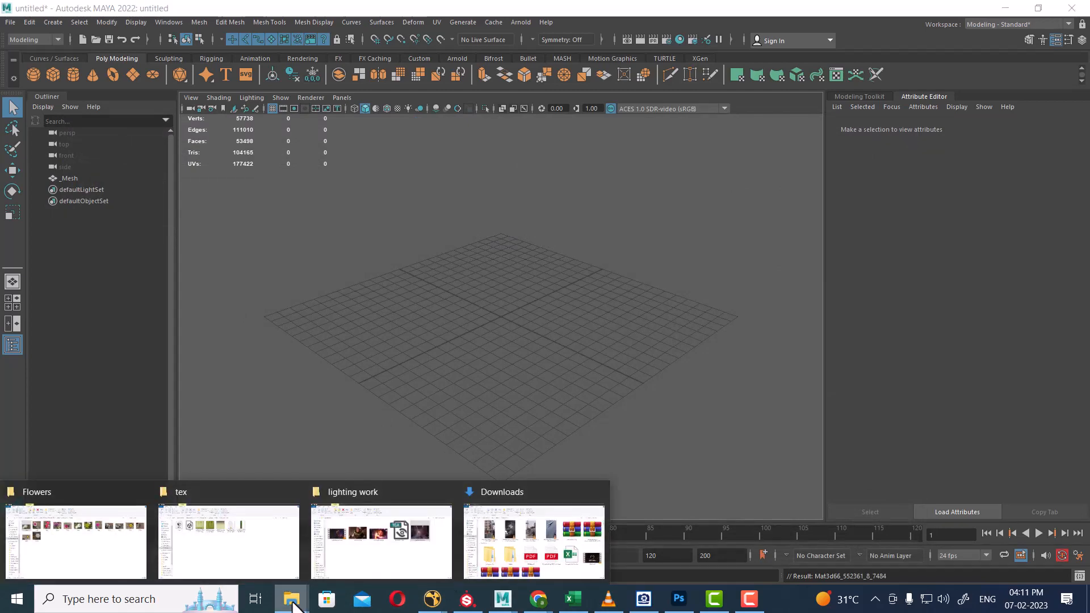
{"action": "left_click", "coordinate": [268, 544]}
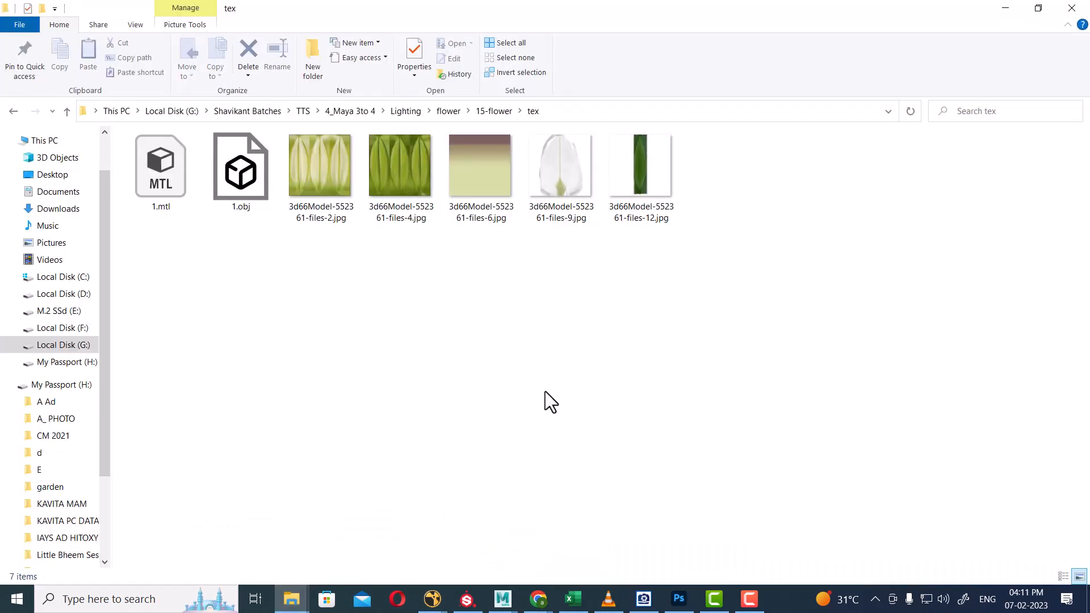
{"action": "left_click", "coordinate": [244, 196]}
{"action": "double_click", "coordinate": [244, 196]}
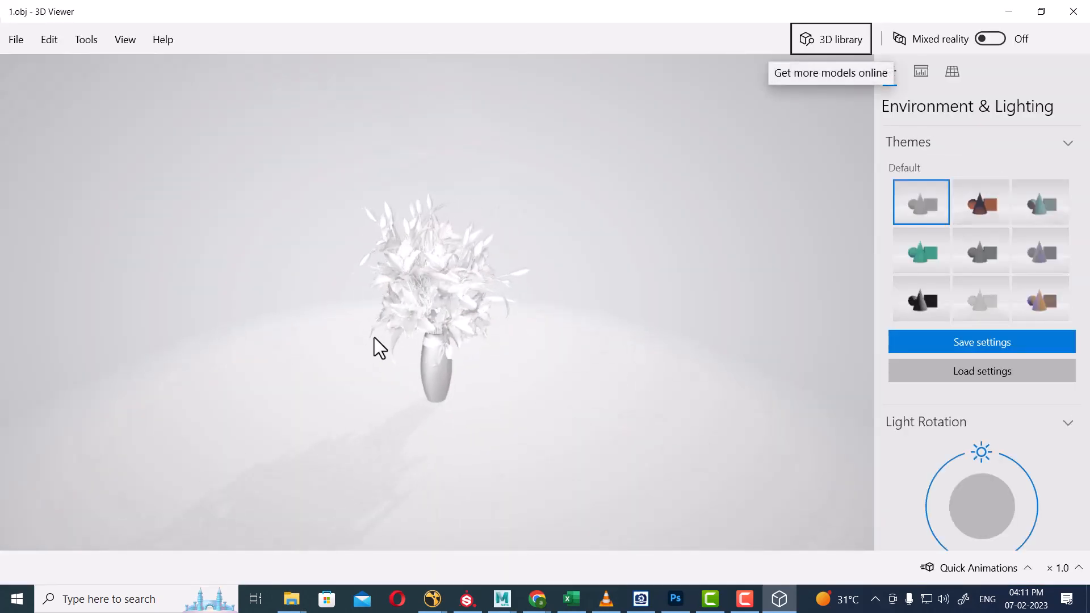
Orbit the flower-vase model in 3D Viewer, then minimize the viewer.
{"action": "mouse_move", "coordinate": [374, 337]}
{"action": "left_mouse_down"}
{"action": "mouse_move", "coordinate": [270, 273]}
{"action": "mouse_move", "coordinate": [296, 380]}
{"action": "mouse_move", "coordinate": [414, 356]}
{"action": "left_mouse_up"}
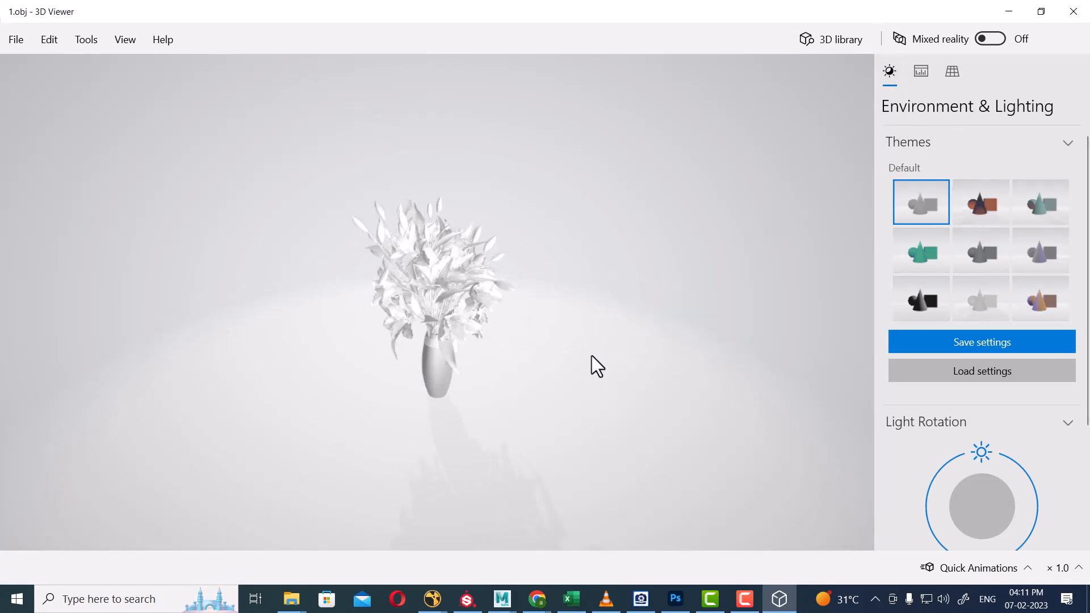
{"action": "left_click", "coordinate": [1009, 11]}
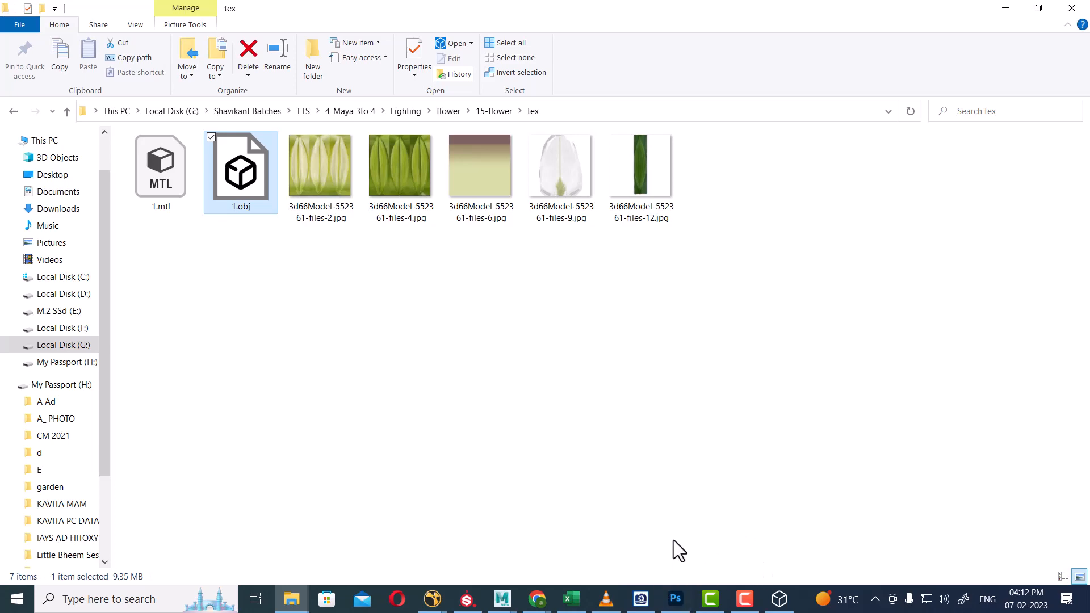
Frame _Mesh and enlarge the persp camera's Far Clip Plane by appending 000.
{"action": "mouse_move", "coordinate": [507, 603]}
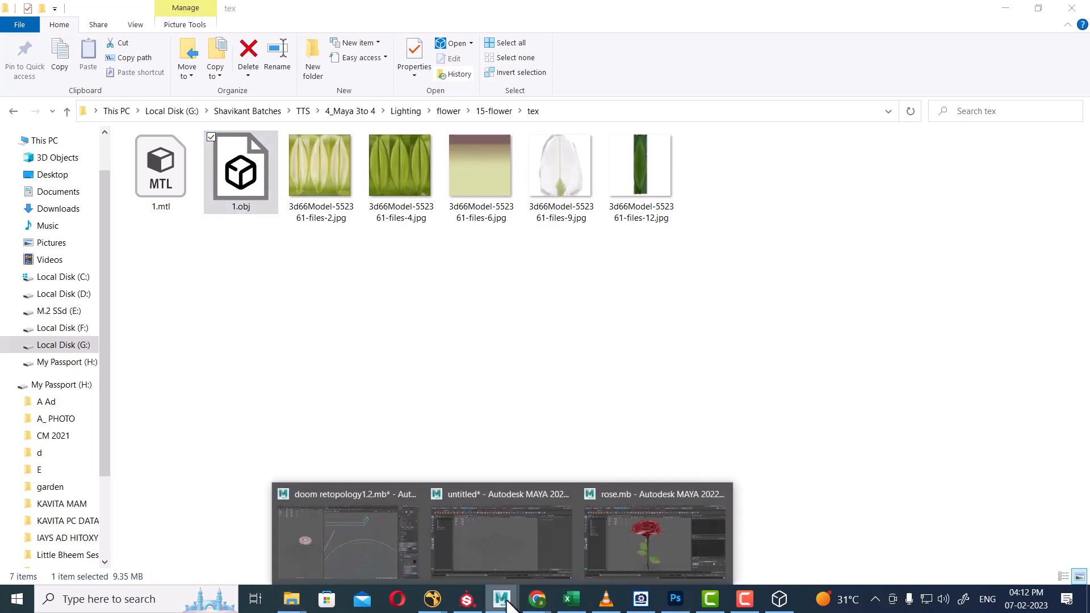
{"action": "left_click", "coordinate": [515, 544]}
{"action": "left_click", "coordinate": [69, 179]}
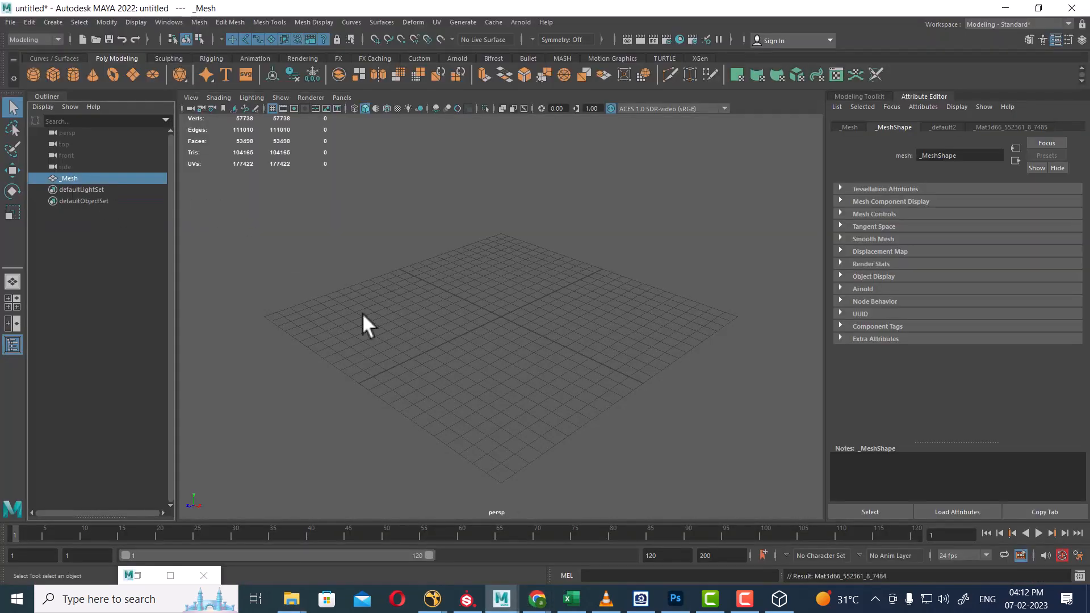
{"action": "key", "text": "f"}
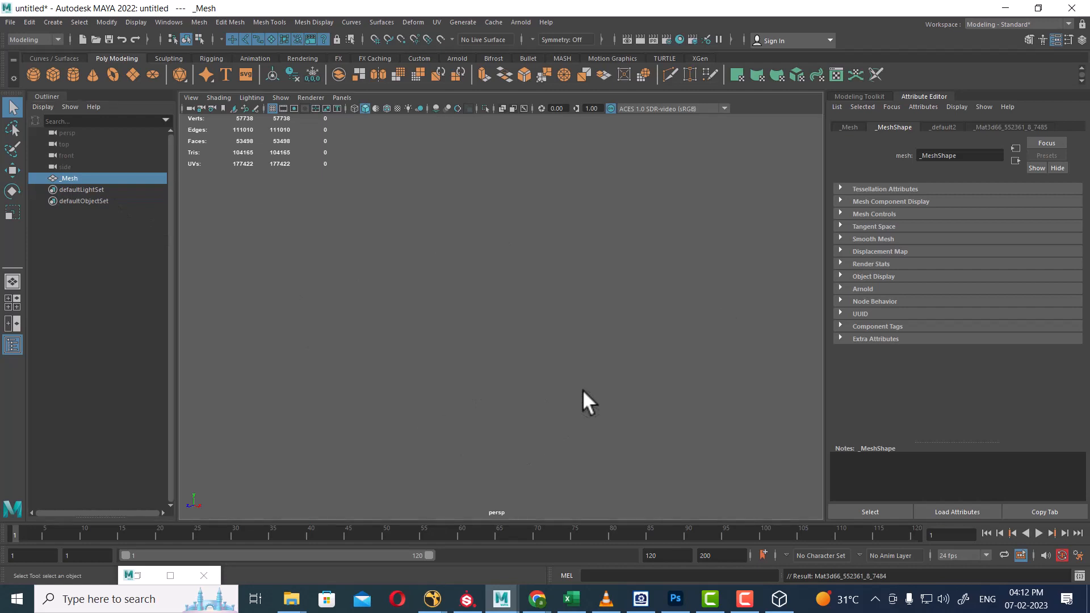
{"action": "left_click", "coordinate": [190, 108]}
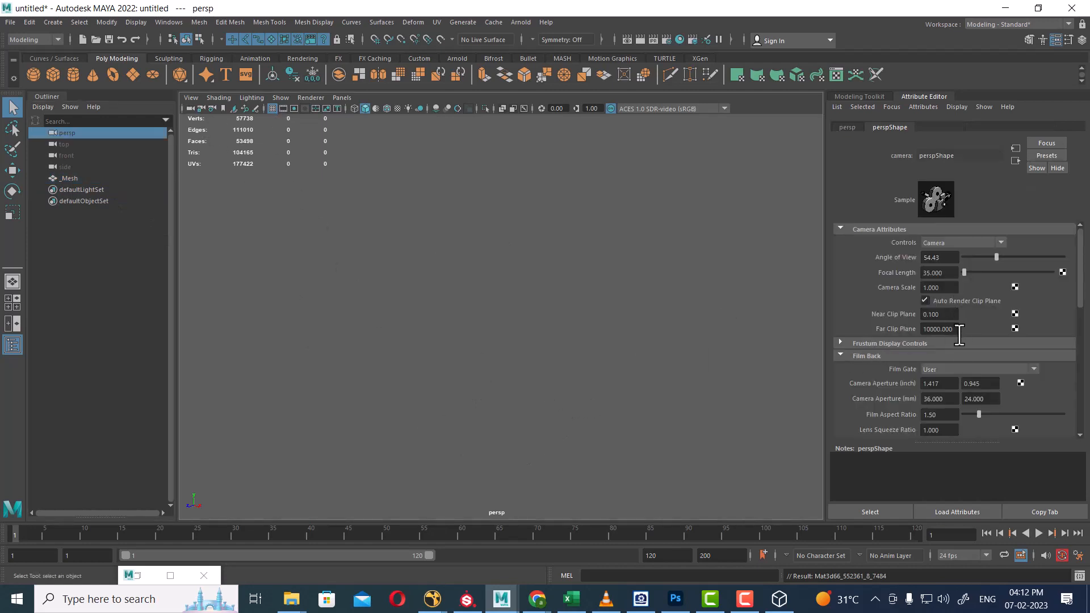
{"action": "left_click", "coordinate": [938, 329]}
{"action": "type", "text": "000"}
{"action": "key", "text": "Return"}
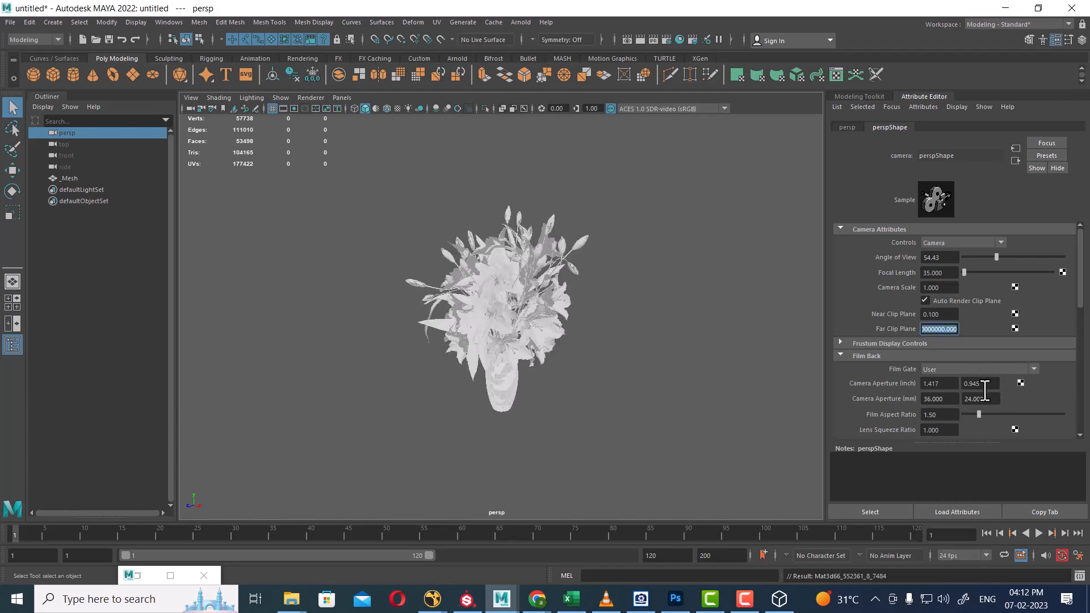
Select the flower-vase mesh and orbit around it to check it's fully visible.
{"action": "left_click", "coordinate": [605, 316]}
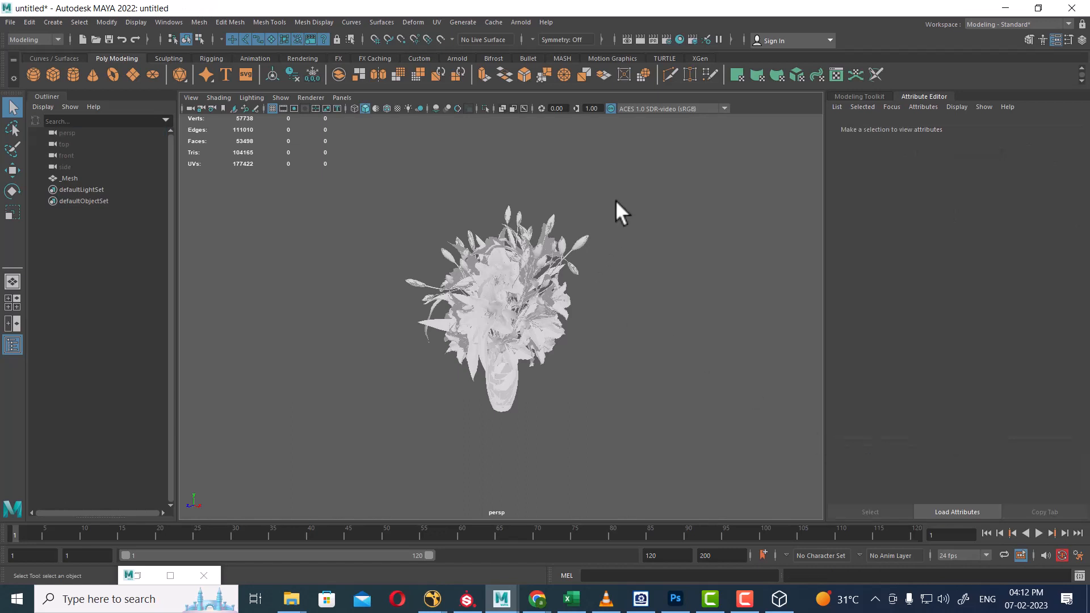
{"action": "left_click_drag", "start_coordinate": [616, 201], "coordinate": [306, 509]}
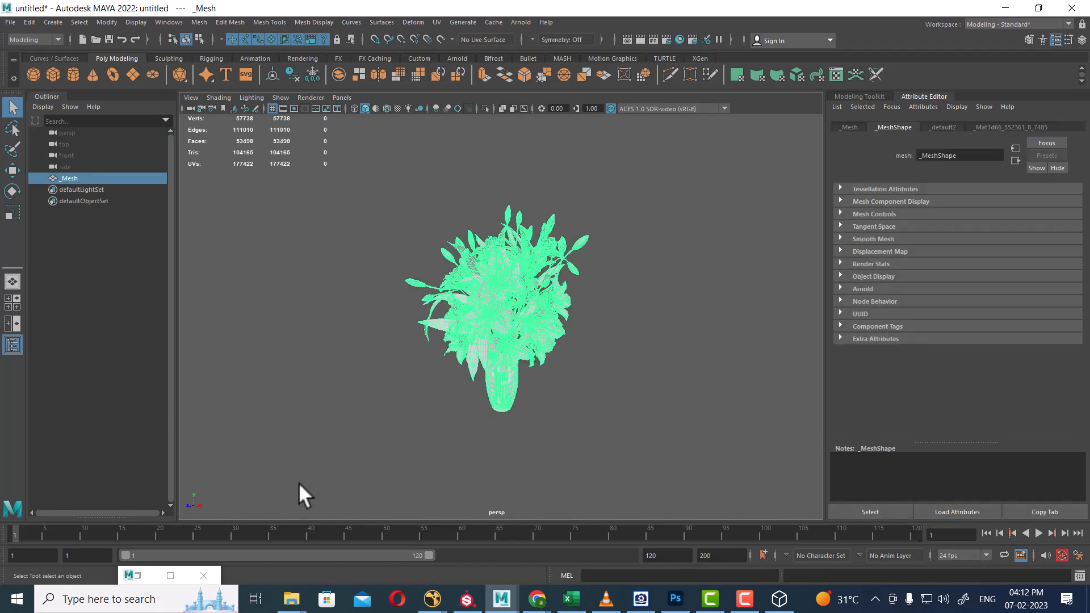
{"action": "left_click_drag", "start_coordinate": [568, 404], "coordinate": [509, 406], "text": "alt"}
{"action": "scroll", "coordinate": [509, 406], "scroll_direction": "up", "scroll_amount": 4}
{"action": "left_click_drag", "start_coordinate": [607, 457], "coordinate": [493, 414], "text": "alt"}
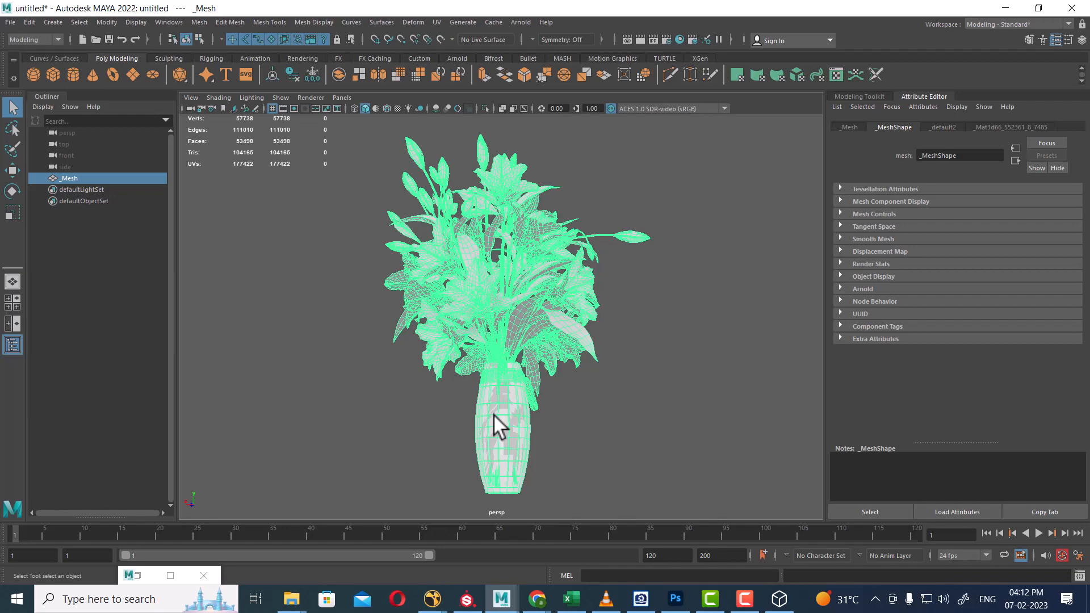
{"action": "left_click_drag", "start_coordinate": [568, 434], "coordinate": [552, 368], "text": "alt"}
{"action": "left_click", "coordinate": [643, 386]}
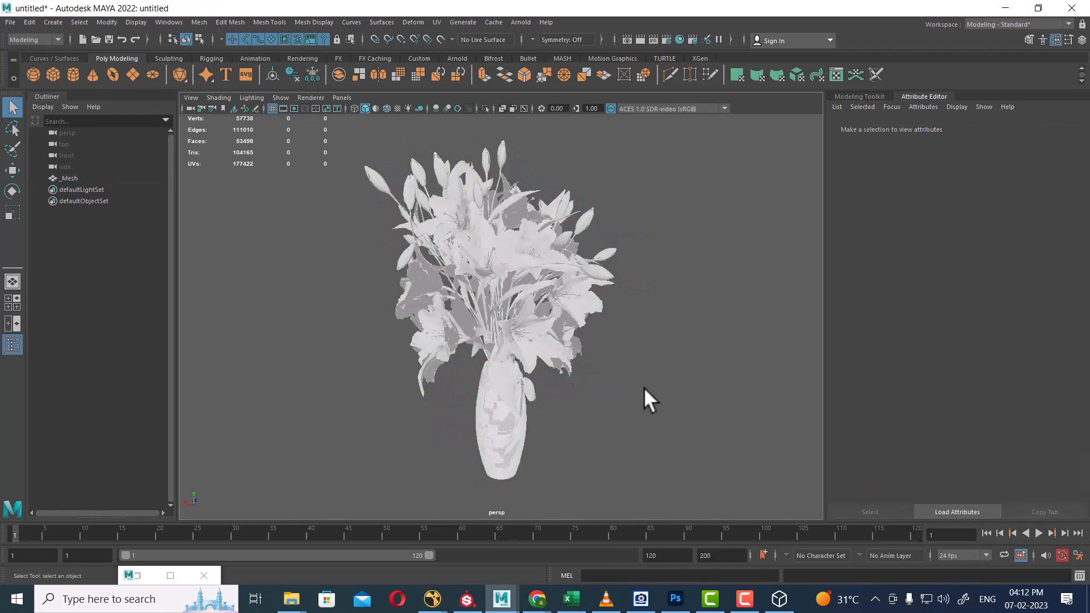
{"action": "left_click", "coordinate": [494, 309]}
{"action": "left_click_drag", "start_coordinate": [649, 427], "coordinate": [606, 328], "text": "alt"}
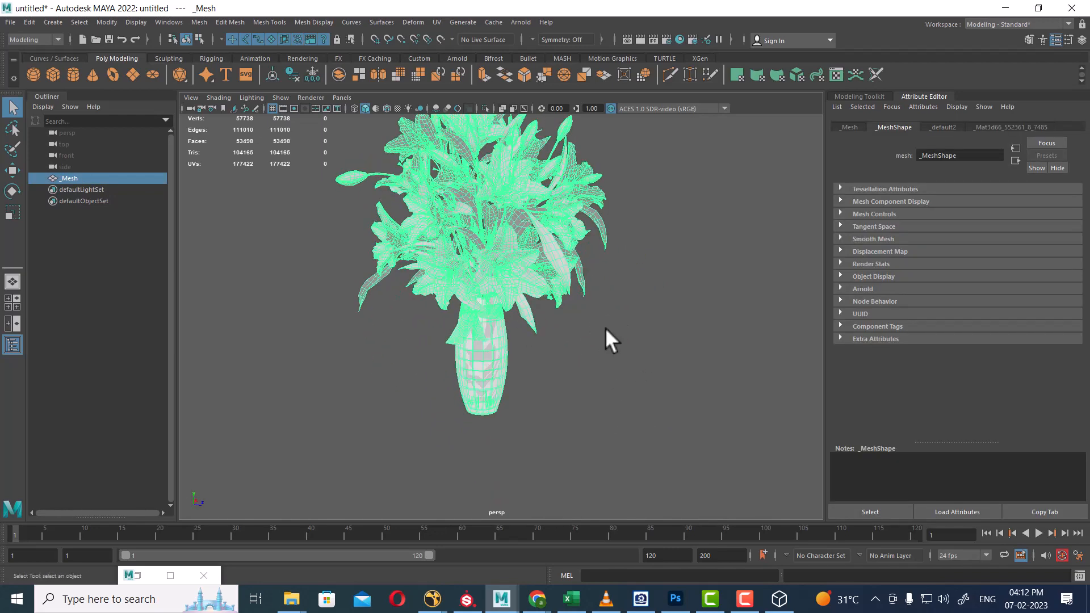
Recheck the persp camera's Far and Near Clip Plane values.
{"action": "left_click", "coordinate": [190, 108]}
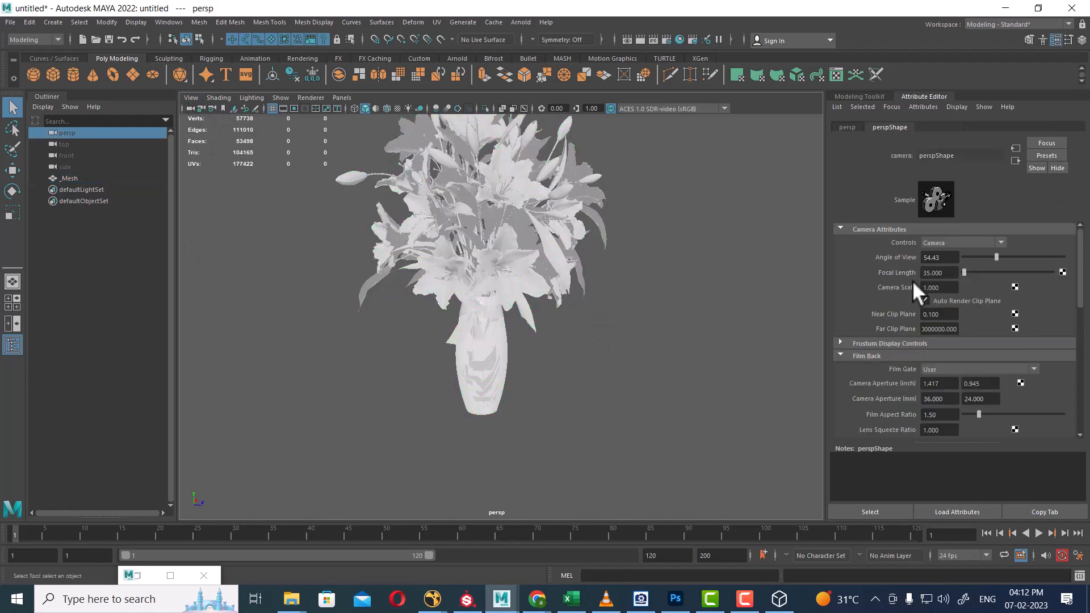
{"action": "left_click", "coordinate": [937, 332]}
{"action": "left_click", "coordinate": [951, 315]}
{"action": "left_click_drag", "start_coordinate": [947, 317], "coordinate": [863, 319]}
{"action": "left_click", "coordinate": [652, 383]}
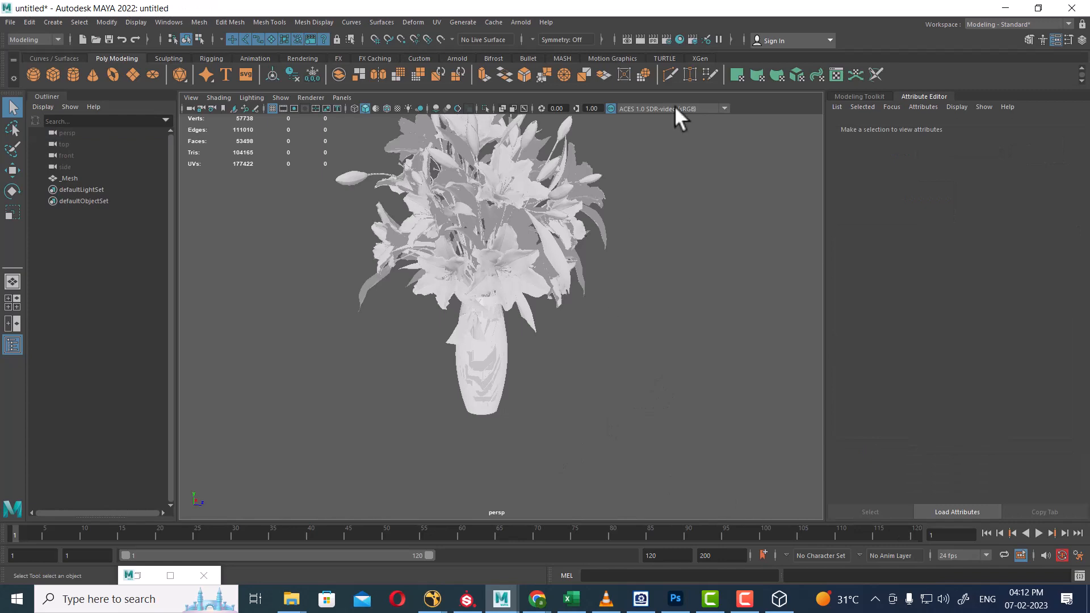
Open Hypershade and select the faces that use _Mat3d66_552361_8_7485.
{"action": "left_click", "coordinate": [680, 35]}
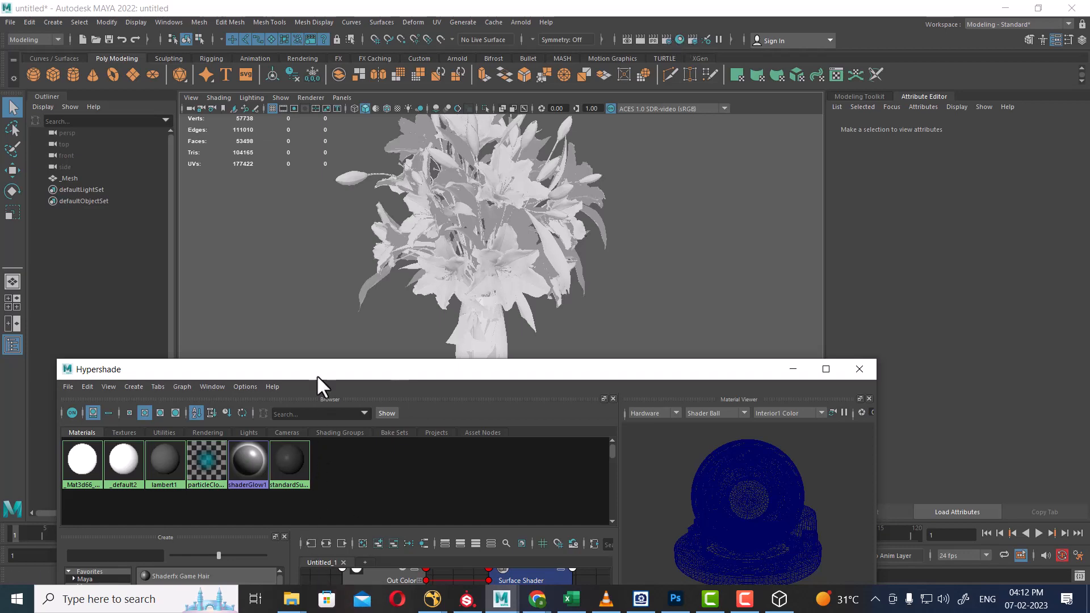
{"action": "left_click_drag", "start_coordinate": [319, 370], "coordinate": [807, 315]}
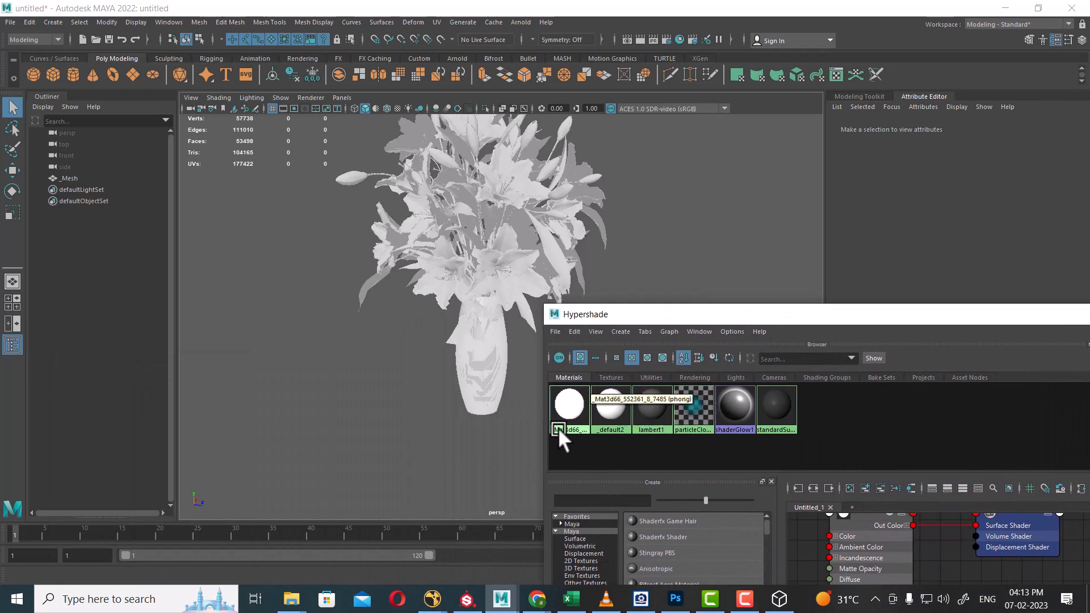
{"action": "right_click", "coordinate": [563, 408]}
{"action": "right_click_drag", "start_coordinate": [563, 407], "coordinate": [611, 411]}
Zoom the perspective view onto the selected vase faces, now showing a pale pink texture.
{"action": "left_click_drag", "start_coordinate": [446, 366], "coordinate": [486, 372], "text": "alt"}
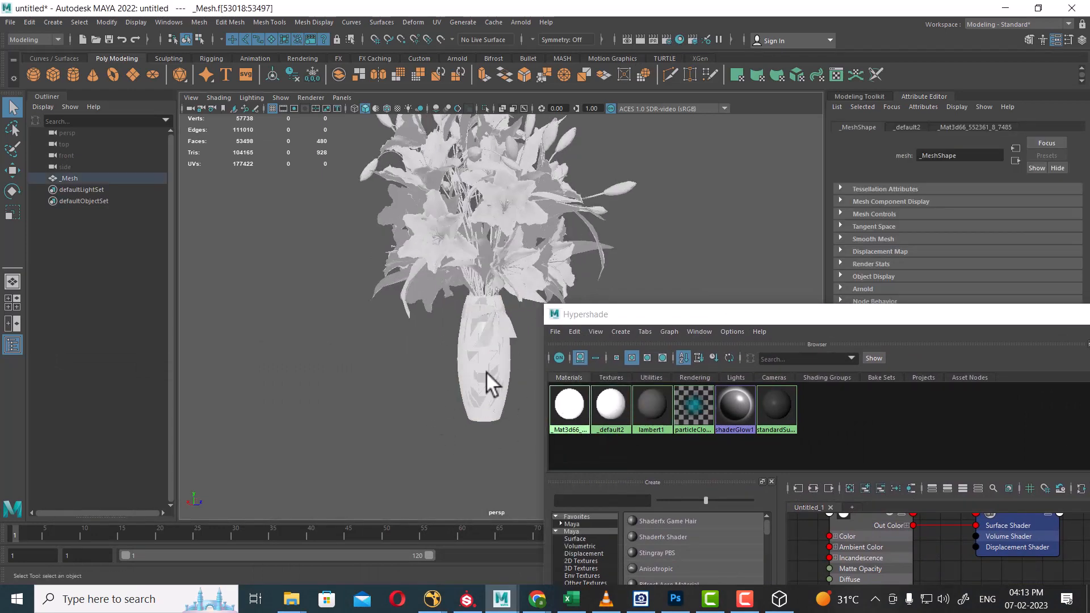
{"action": "scroll", "coordinate": [486, 371], "scroll_direction": "up", "scroll_amount": 4}
{"action": "middle_click_drag", "start_coordinate": [464, 425], "coordinate": [428, 362], "text": "alt"}
{"action": "scroll", "coordinate": [428, 363], "scroll_direction": "up", "scroll_amount": 3}
{"action": "right_click_drag", "start_coordinate": [568, 405], "coordinate": [618, 407]}
{"action": "middle_click_drag", "start_coordinate": [618, 405], "coordinate": [618, 404]}
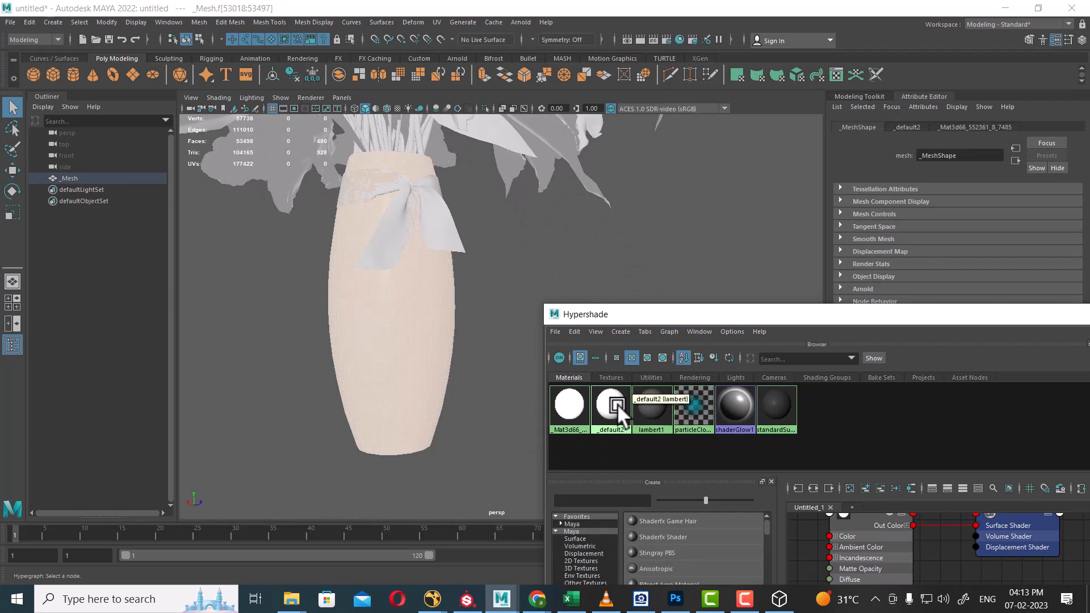
{"action": "left_click", "coordinate": [293, 601]}
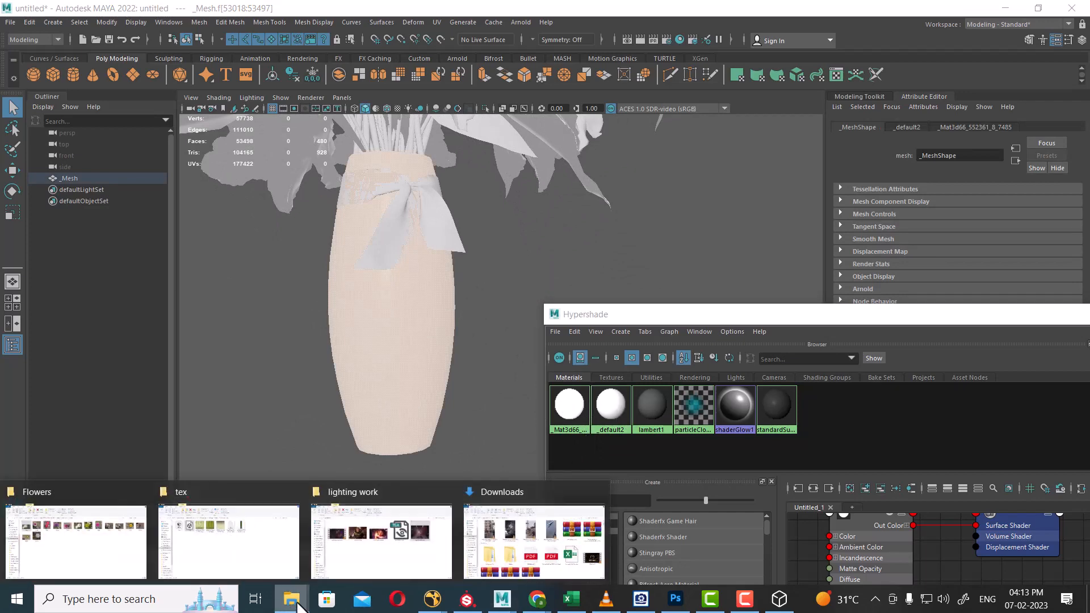
In the tex folder, preview the 3d66Model-552361-files-2.jpg texture image, then minimize the viewer.
{"action": "left_click", "coordinate": [262, 547]}
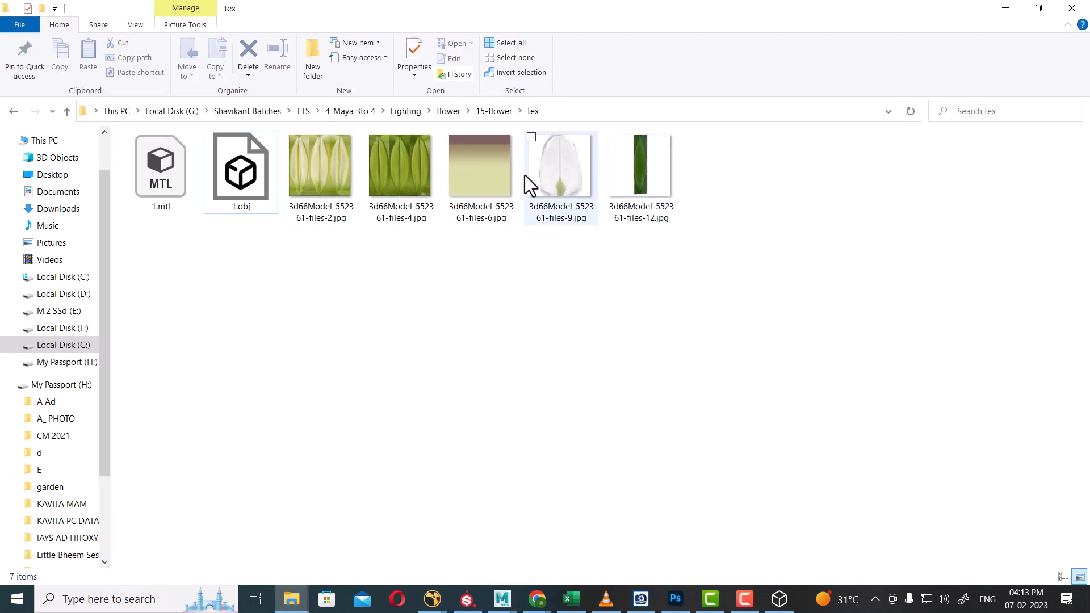
{"action": "left_click", "coordinate": [329, 185]}
{"action": "double_click", "coordinate": [329, 185]}
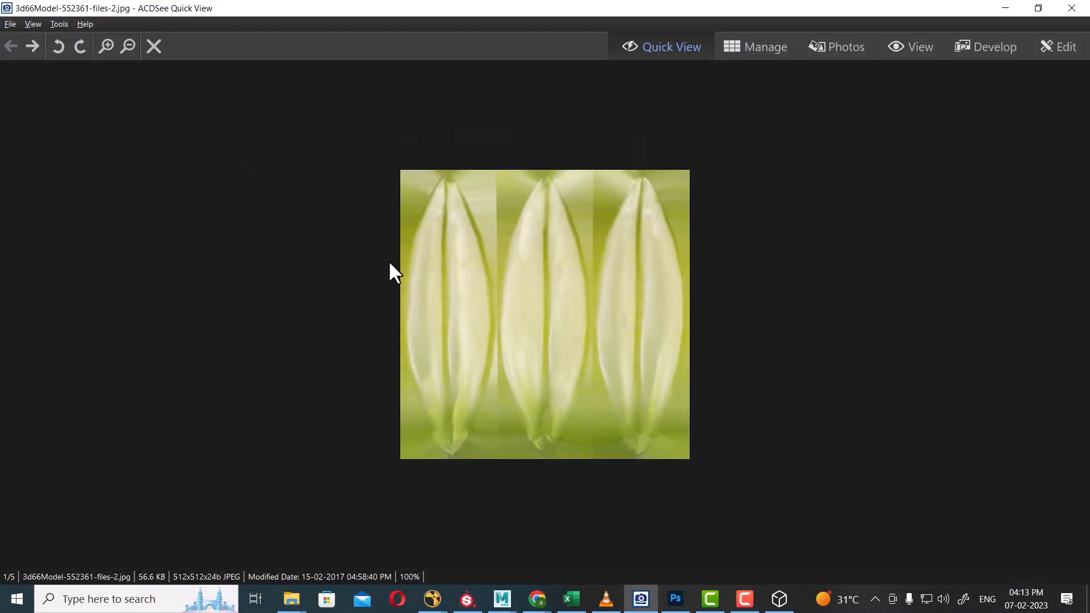
{"action": "scroll", "coordinate": [557, 362], "scroll_direction": "down", "scroll_amount": 1}
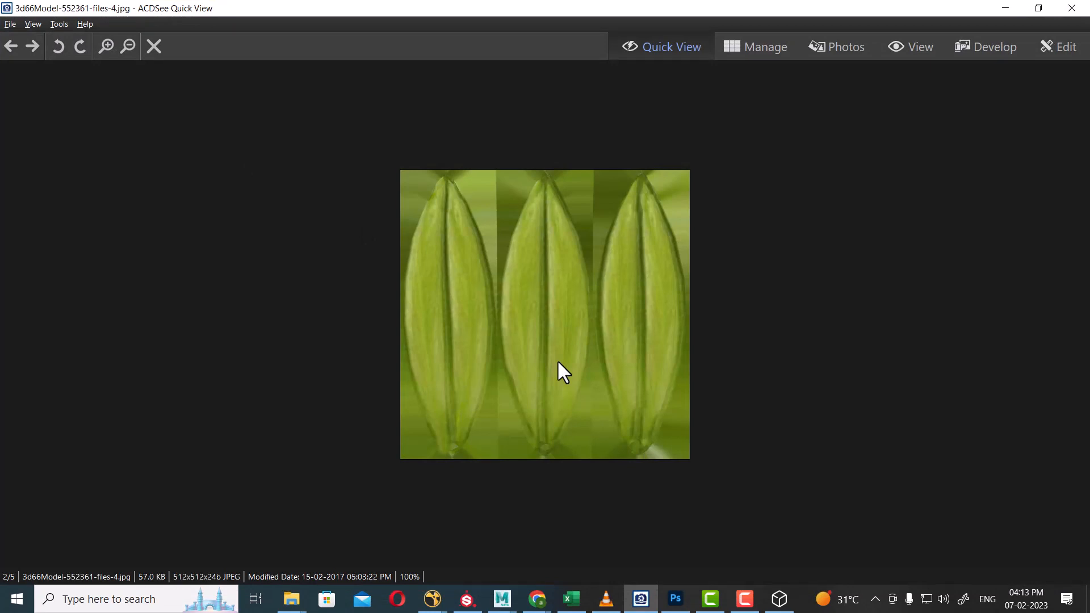
{"action": "scroll", "coordinate": [557, 359], "scroll_direction": "down", "scroll_amount": 1}
{"action": "scroll", "coordinate": [558, 362], "scroll_direction": "down", "scroll_amount": 1}
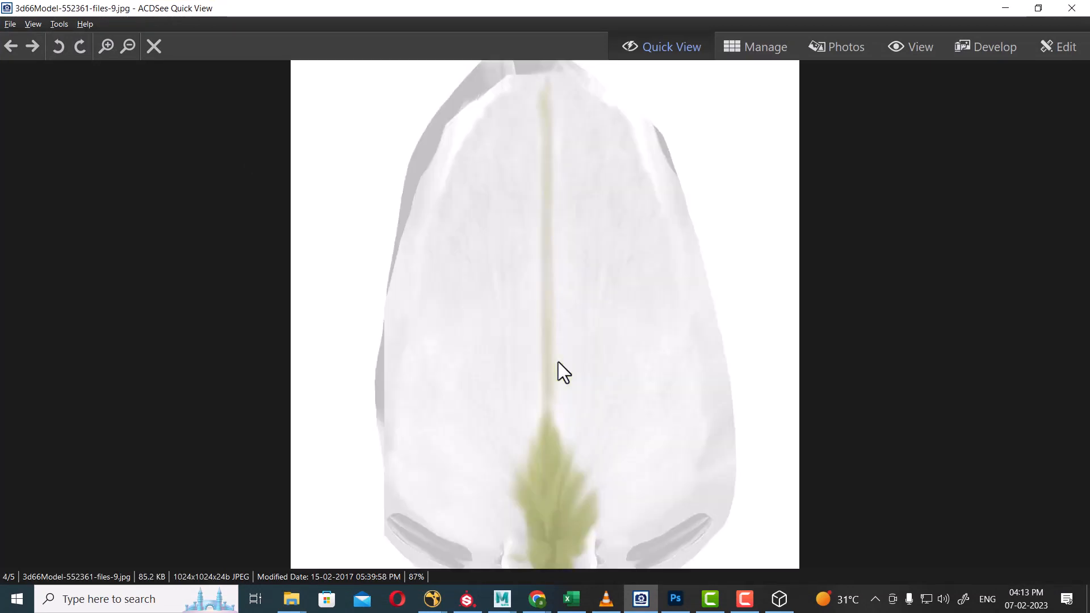
{"action": "left_click", "coordinate": [1006, 7]}
{"action": "left_click", "coordinate": [601, 352]}
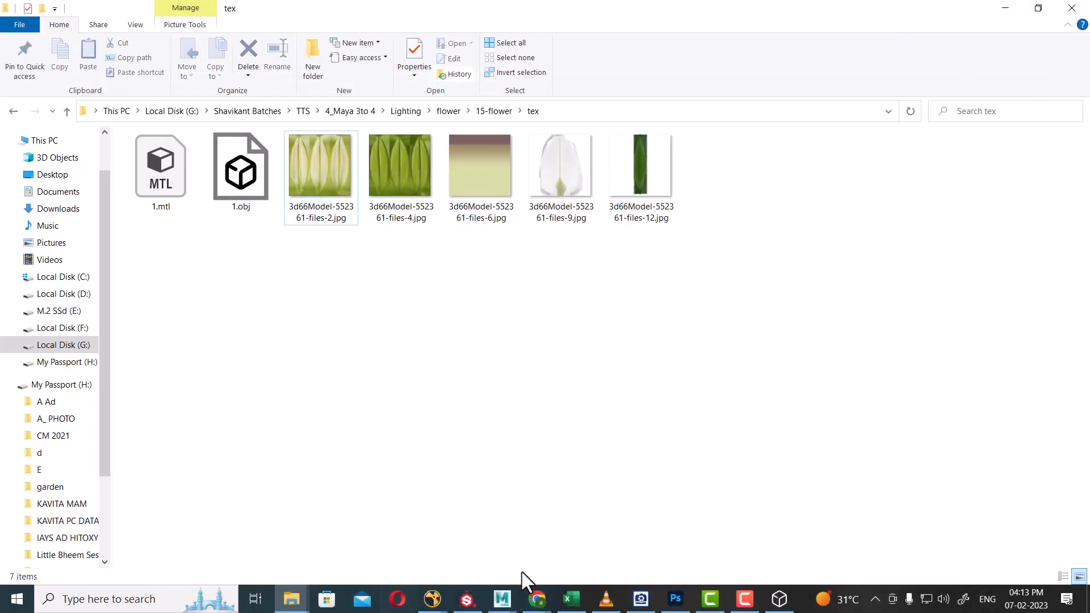
{"action": "left_click", "coordinate": [745, 600]}
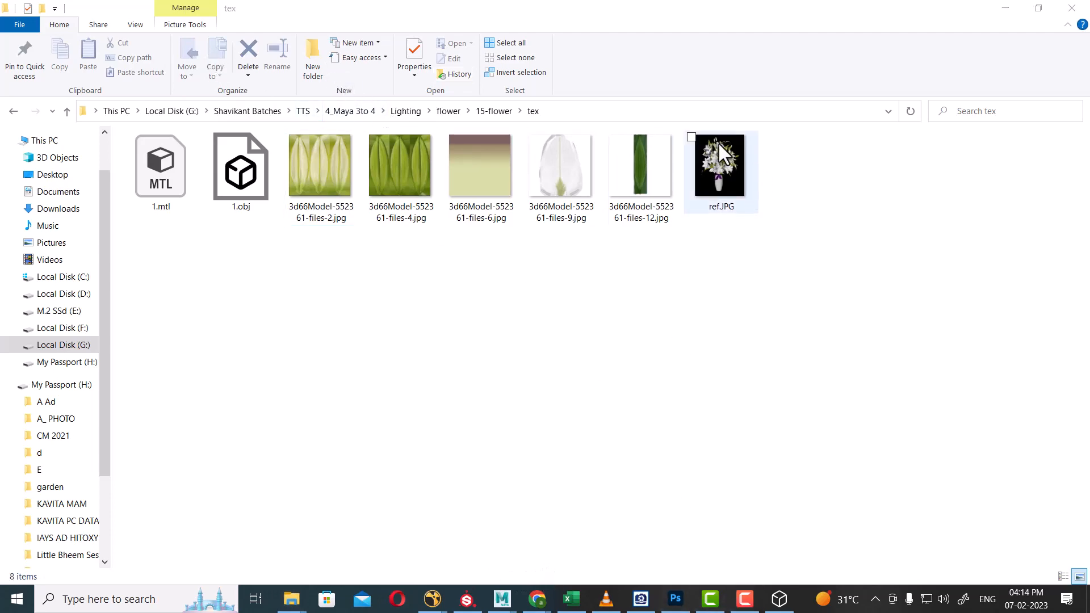
Open ref.JPG in ACDSee Quick View and bring the untitled Maya lily scene forward.
{"action": "double_click", "coordinate": [718, 142]}
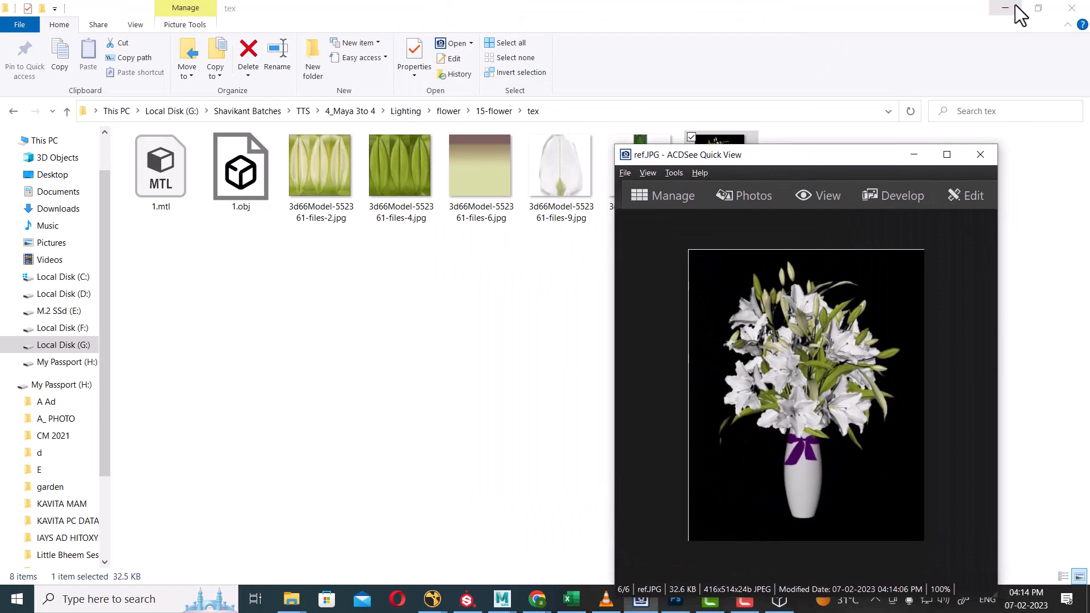
{"action": "left_click", "coordinate": [502, 597]}
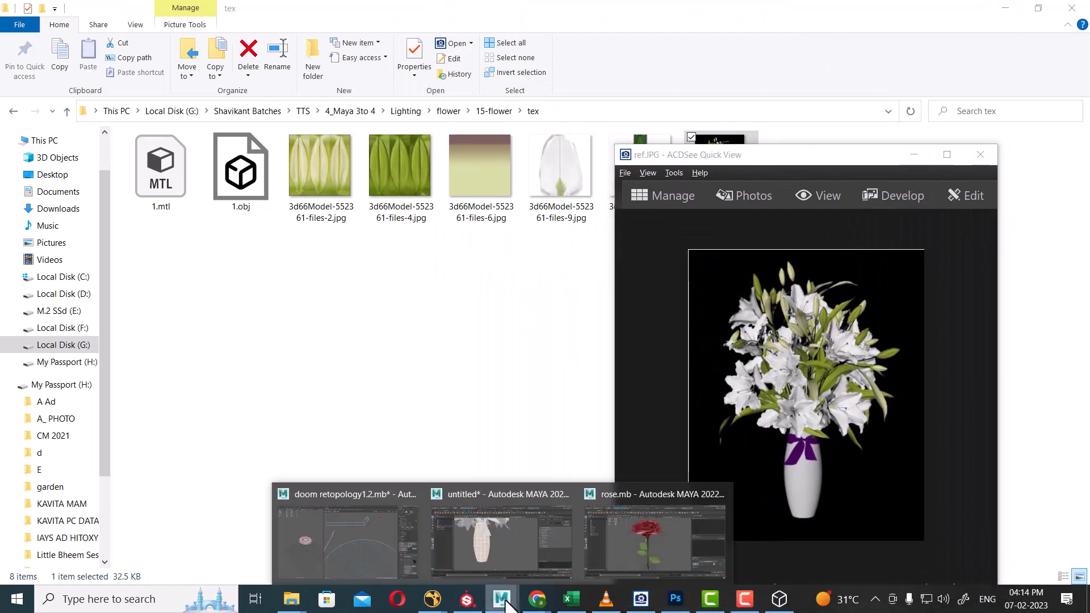
{"action": "left_click", "coordinate": [514, 548]}
Arrange the reference photo and material browser windows around the Maya viewport.
{"action": "left_click_drag", "start_coordinate": [815, 160], "coordinate": [964, 95]}
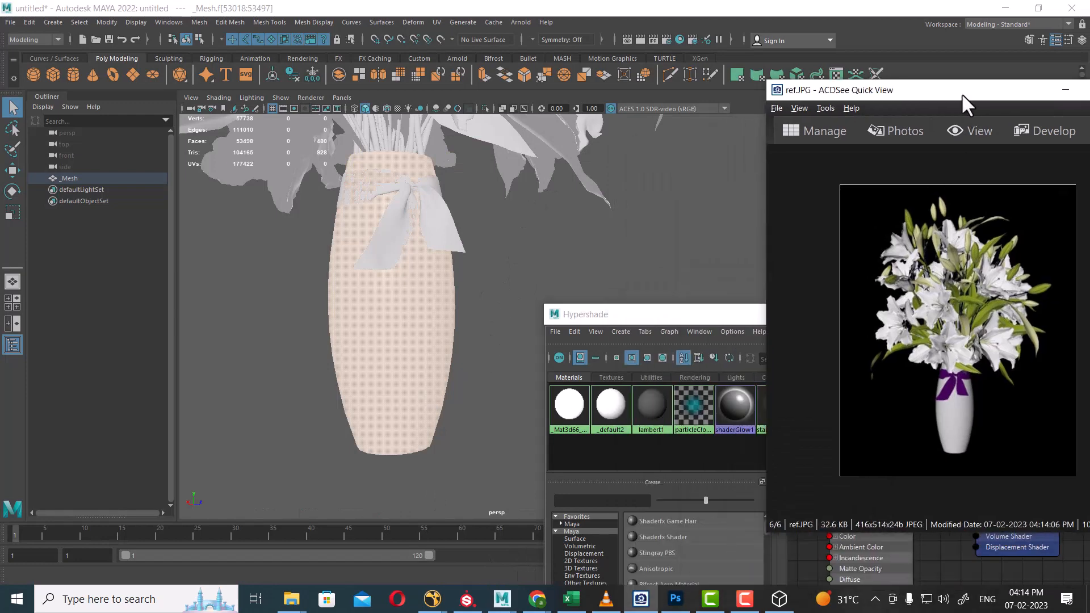
{"action": "left_click_drag", "start_coordinate": [666, 315], "coordinate": [8, 280]}
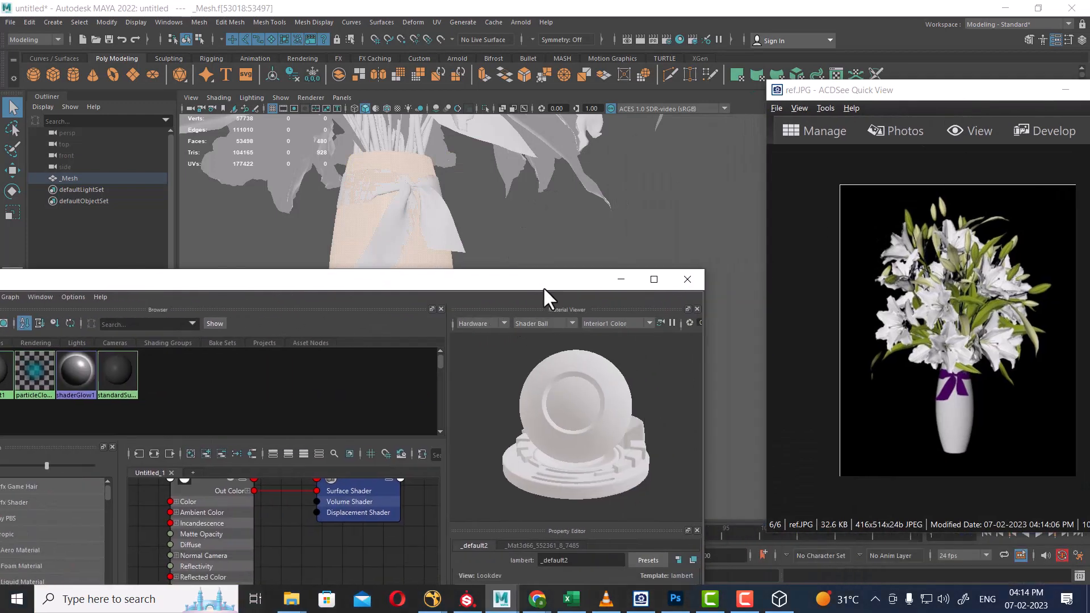
{"action": "left_click_drag", "start_coordinate": [544, 287], "coordinate": [302, 417]}
{"action": "right_click_drag", "start_coordinate": [417, 292], "coordinate": [501, 508]}
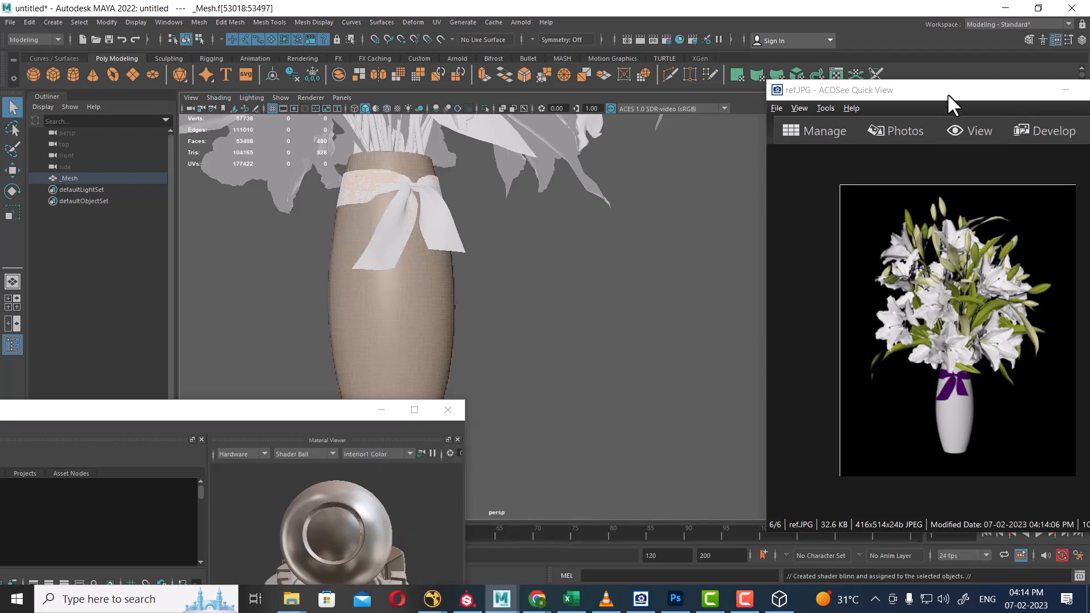
Assign a new Blinn material to the vase and switch its colour picker to RGB 0–255.
{"action": "left_click_drag", "start_coordinate": [948, 93], "coordinate": [221, 336]}
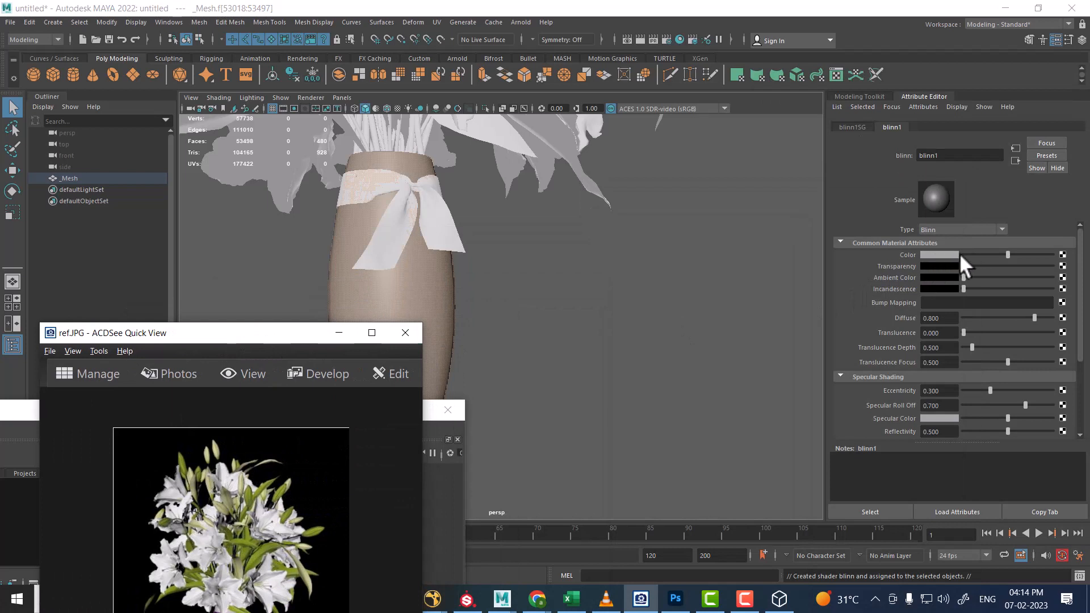
{"action": "left_click", "coordinate": [941, 253]}
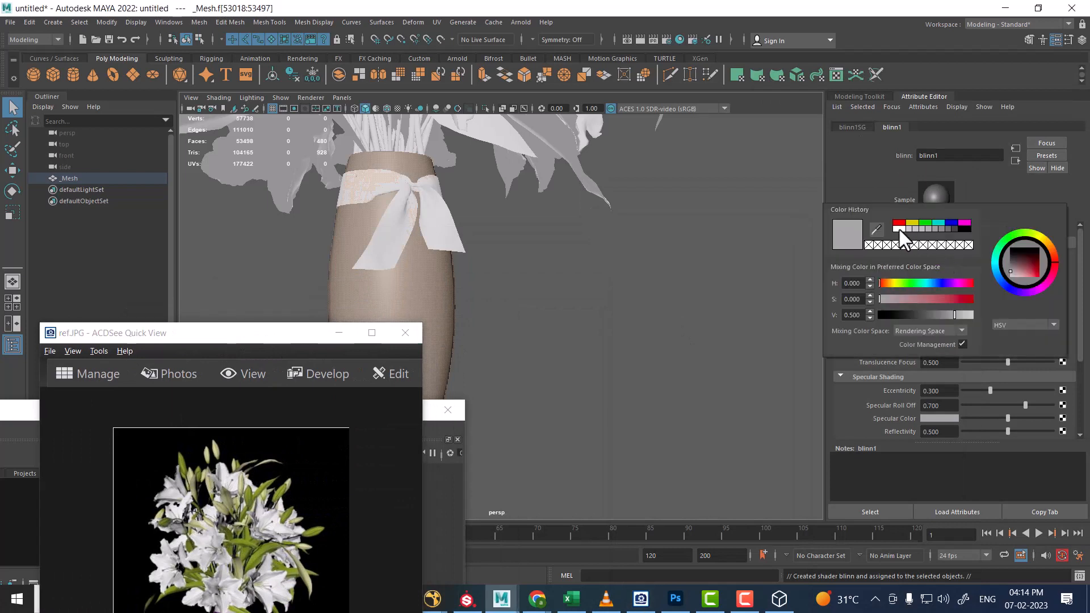
{"action": "left_click", "coordinate": [900, 228]}
{"action": "left_click", "coordinate": [910, 227]}
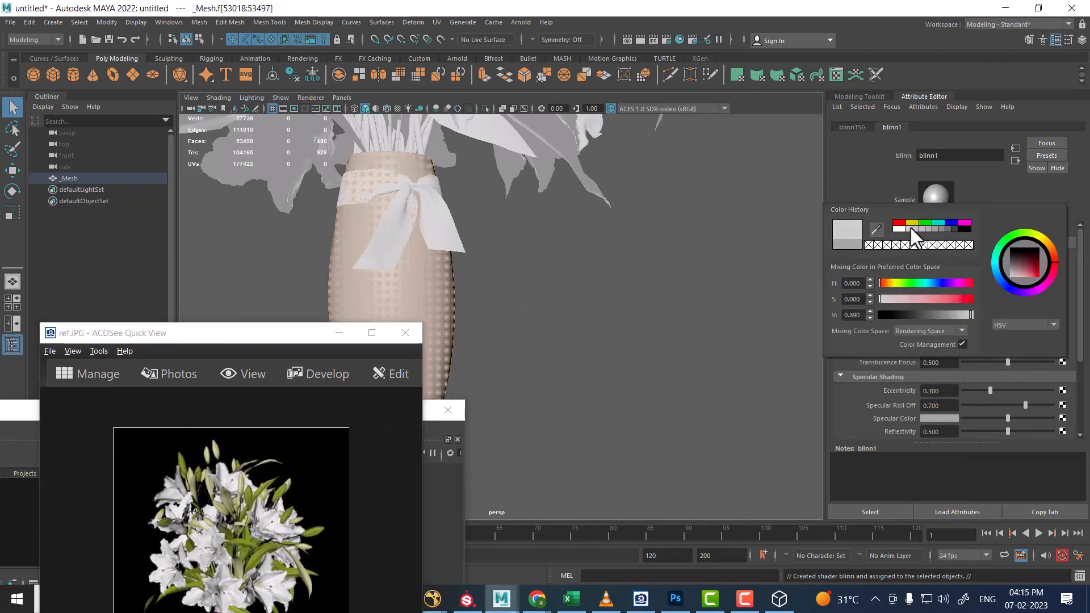
{"action": "mouse_move", "coordinate": [1009, 285]}
{"action": "left_mouse_down"}
{"action": "mouse_move", "coordinate": [1017, 267]}
{"action": "mouse_move", "coordinate": [1003, 281]}
{"action": "left_mouse_up"}
{"action": "left_click", "coordinate": [1012, 323]}
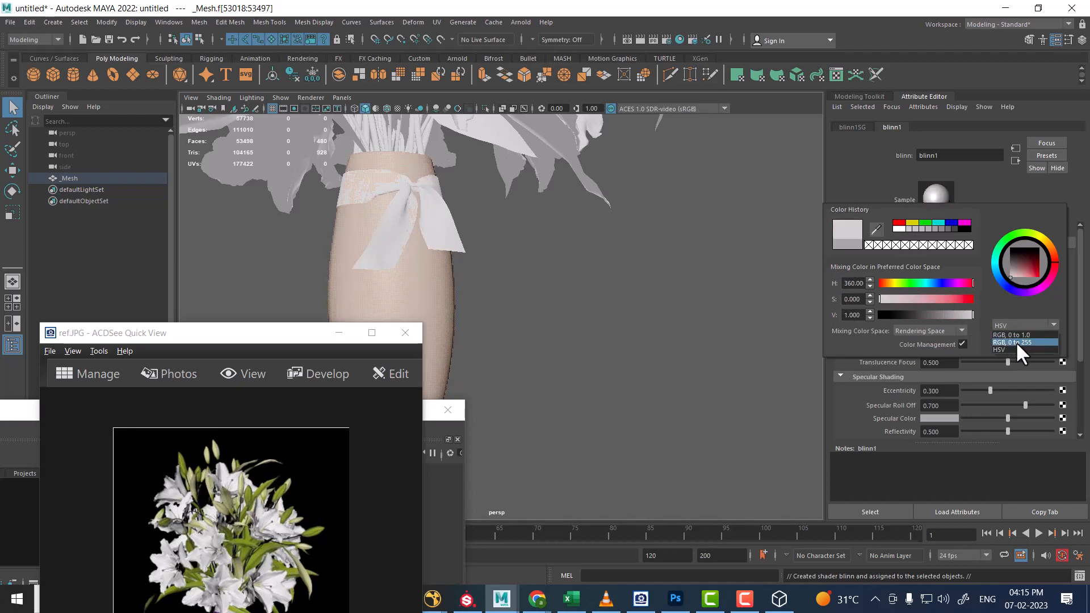
{"action": "left_click", "coordinate": [1016, 342]}
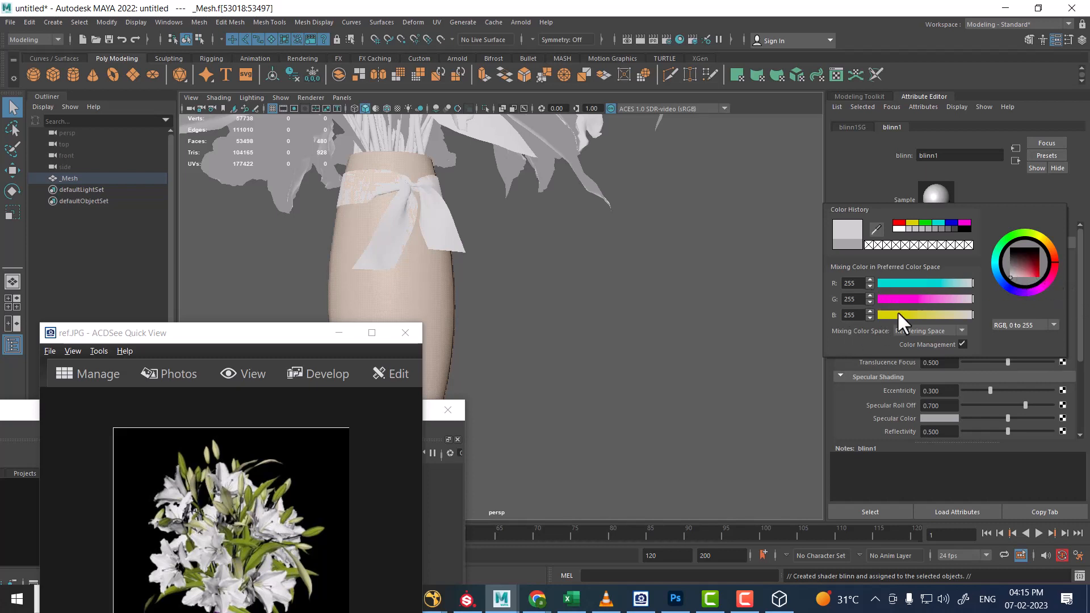
Set the Blinn colour to a pale near-white, roughly RGB 227/244/227.
{"action": "left_click", "coordinate": [908, 229]}
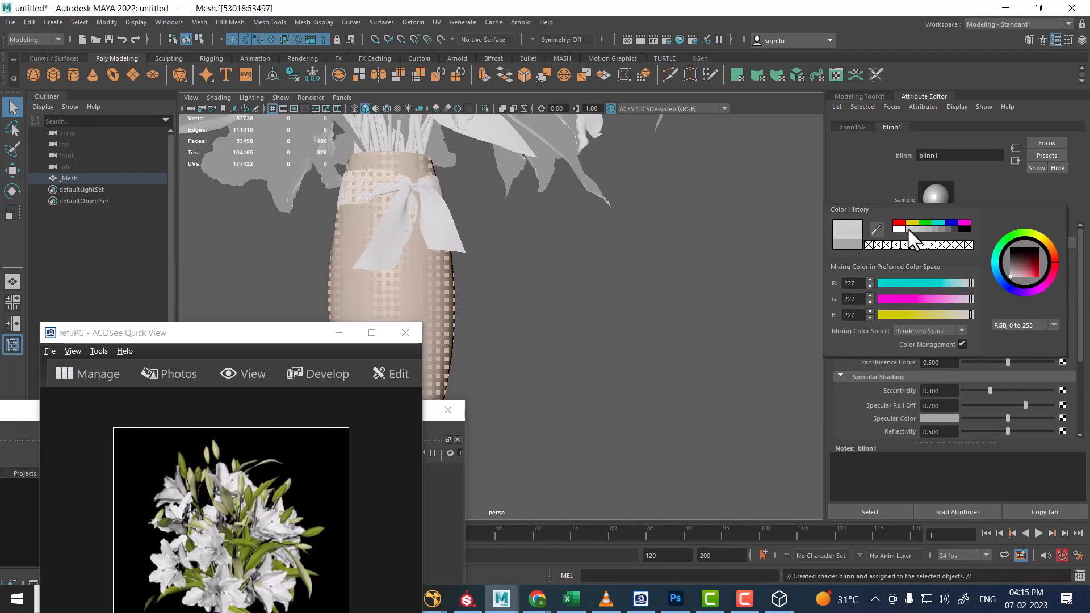
{"action": "left_click", "coordinate": [969, 299]}
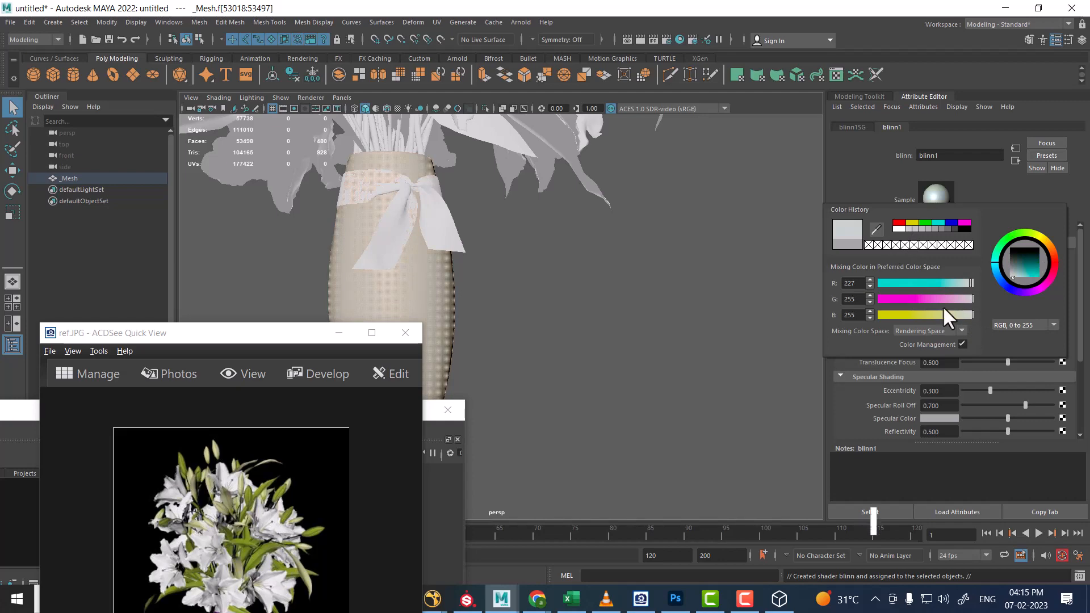
{"action": "left_click_drag", "start_coordinate": [575, 292], "coordinate": [569, 329], "text": "alt"}
{"action": "middle_click_drag", "start_coordinate": [569, 330], "coordinate": [670, 323], "text": "alt"}
{"action": "mouse_move", "coordinate": [671, 324]}
{"action": "right_mouse_down", "text": "alt"}
{"action": "mouse_move", "coordinate": [606, 254]}
{"action": "mouse_move", "coordinate": [653, 336]}
{"action": "mouse_move", "coordinate": [676, 340]}
{"action": "right_mouse_up", "text": "alt"}
{"action": "left_click_drag", "start_coordinate": [309, 336], "coordinate": [267, 130]}
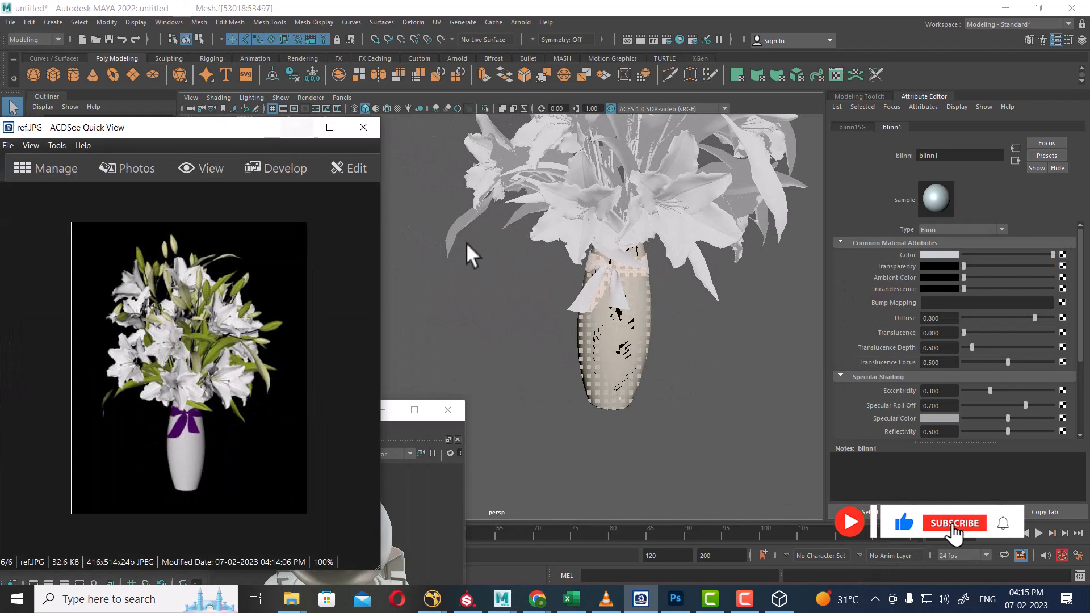
Reframe the bouquet, select the flower and vase mesh, and restore the material browser.
{"action": "left_click", "coordinate": [393, 410]}
{"action": "middle_click_drag", "start_coordinate": [635, 364], "coordinate": [622, 400], "text": "alt"}
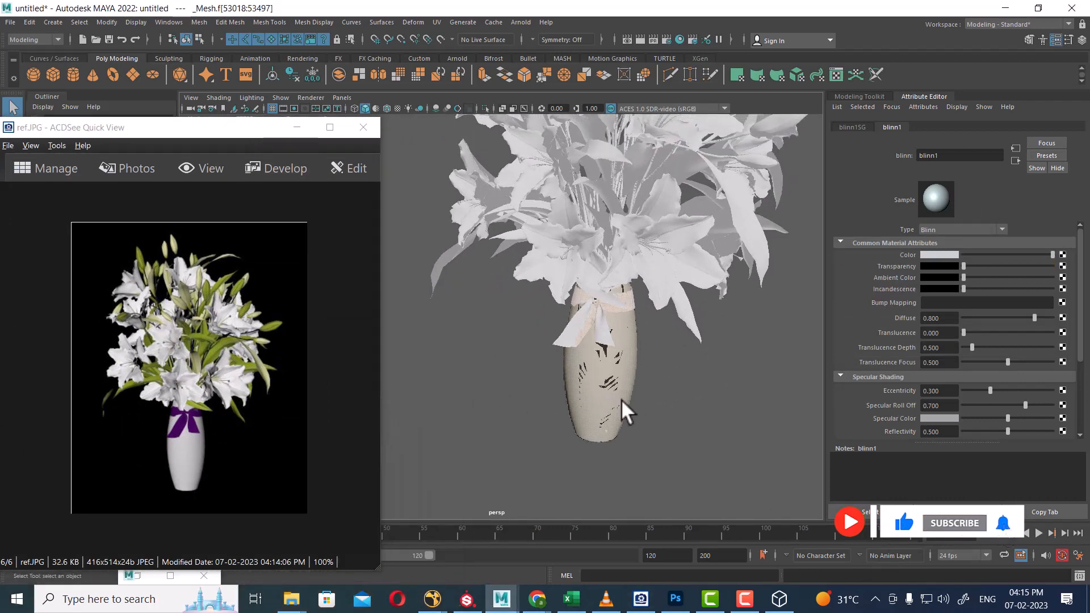
{"action": "middle_click_drag", "start_coordinate": [683, 327], "coordinate": [649, 397], "text": "alt"}
{"action": "left_click_drag", "start_coordinate": [649, 398], "coordinate": [687, 379], "text": "alt"}
{"action": "left_click", "coordinate": [687, 380]}
{"action": "left_click", "coordinate": [668, 349]}
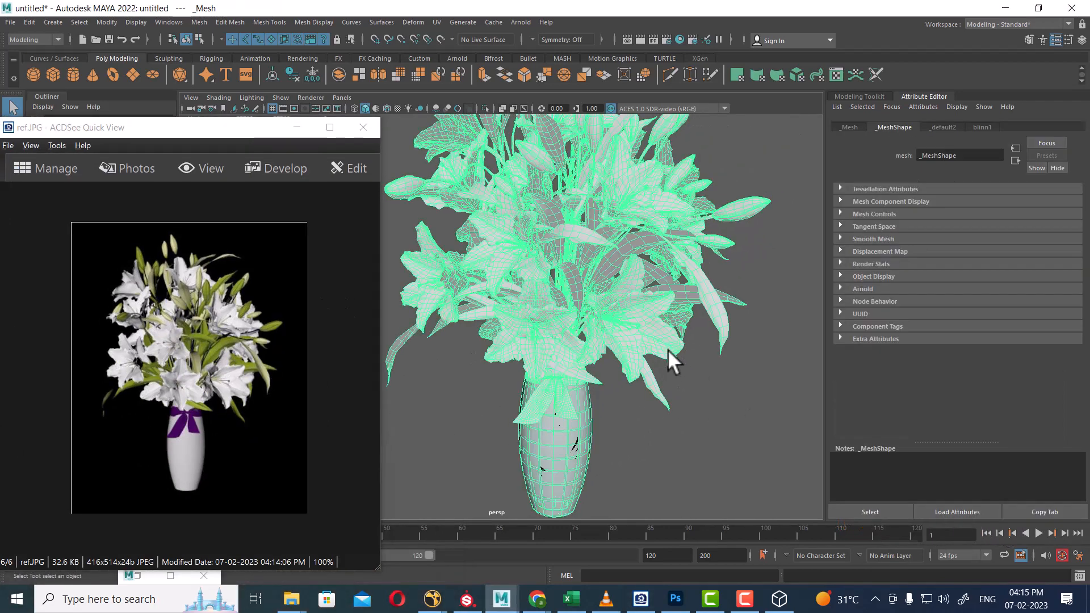
{"action": "left_click", "coordinate": [681, 39]}
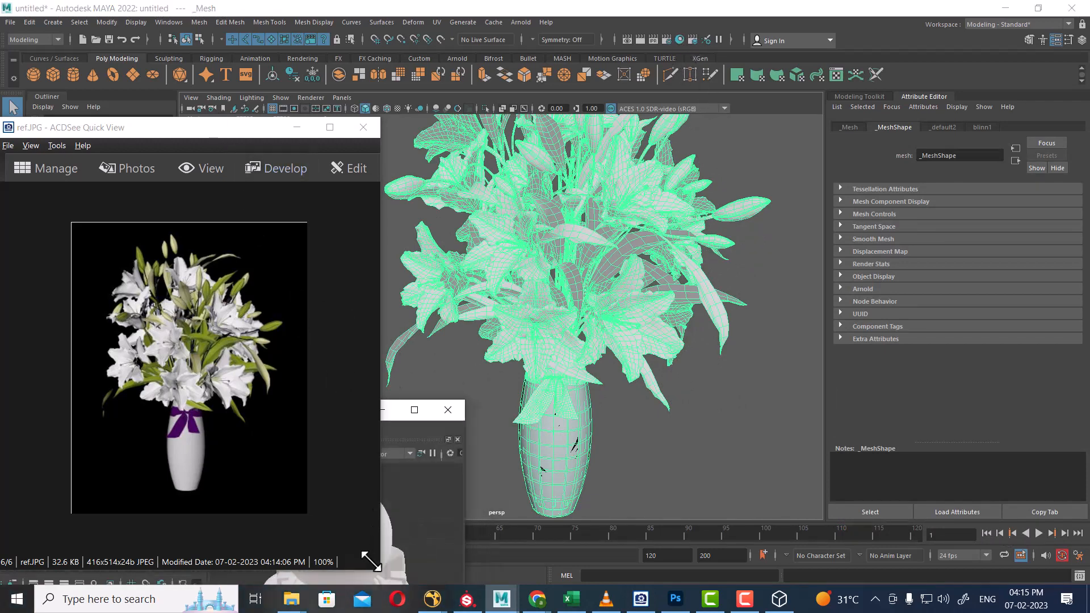
{"action": "left_click_drag", "start_coordinate": [379, 568], "coordinate": [1013, 275]}
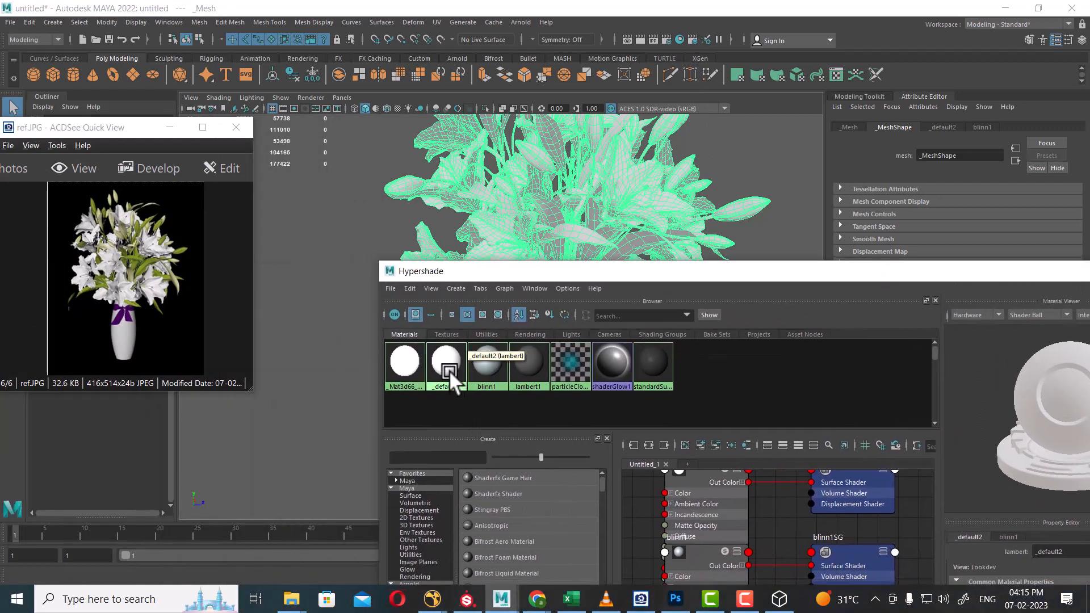
Select the faces that use the _default2 material and inspect them in wireframe.
{"action": "right_click_drag", "start_coordinate": [445, 367], "coordinate": [516, 367]}
{"action": "left_click_drag", "start_coordinate": [628, 278], "coordinate": [642, 483]}
{"action": "left_click_drag", "start_coordinate": [568, 302], "coordinate": [597, 287], "text": "alt"}
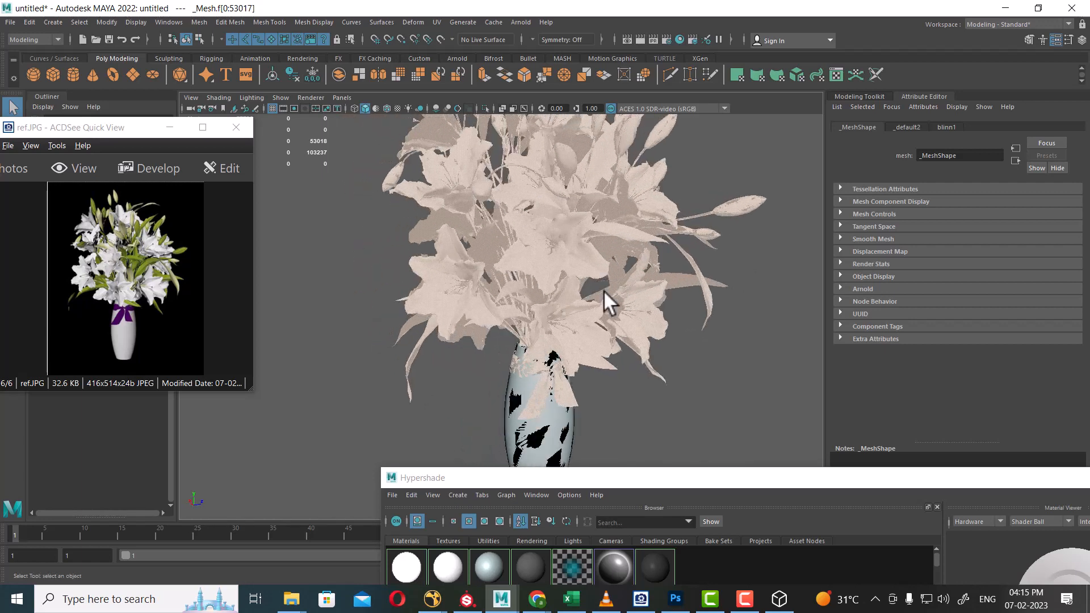
{"action": "key", "text": "4"}
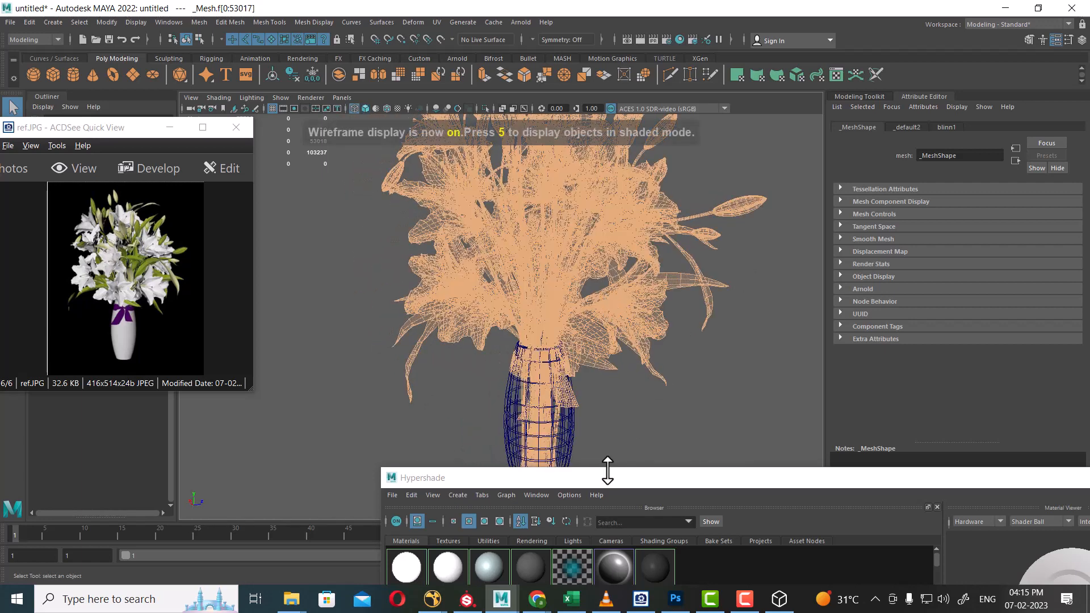
{"action": "left_click_drag", "start_coordinate": [607, 471], "coordinate": [775, 311]}
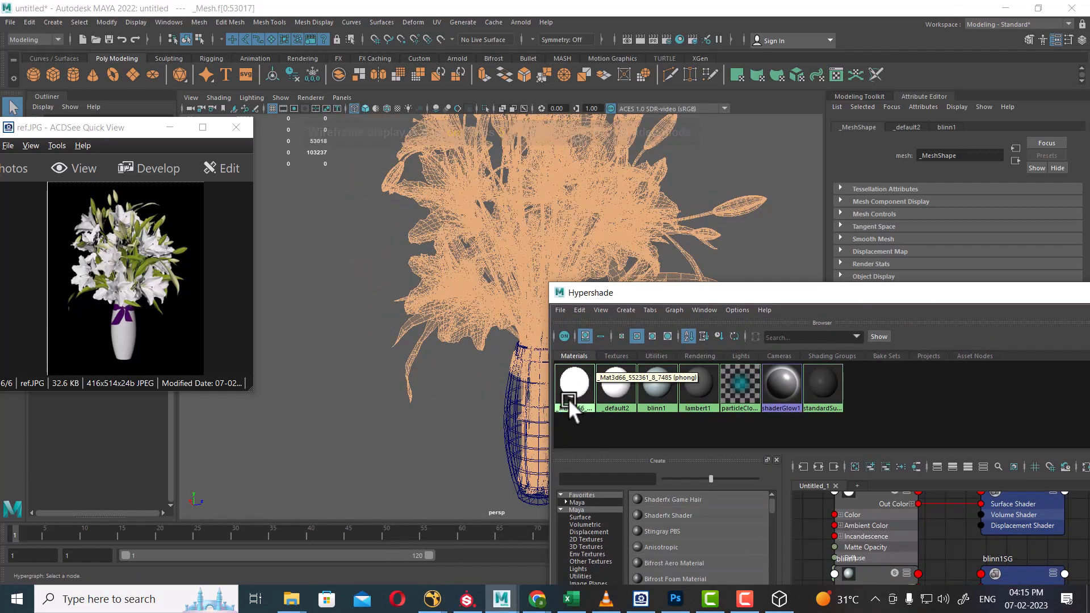
{"action": "right_click_drag", "start_coordinate": [571, 380], "coordinate": [638, 380]}
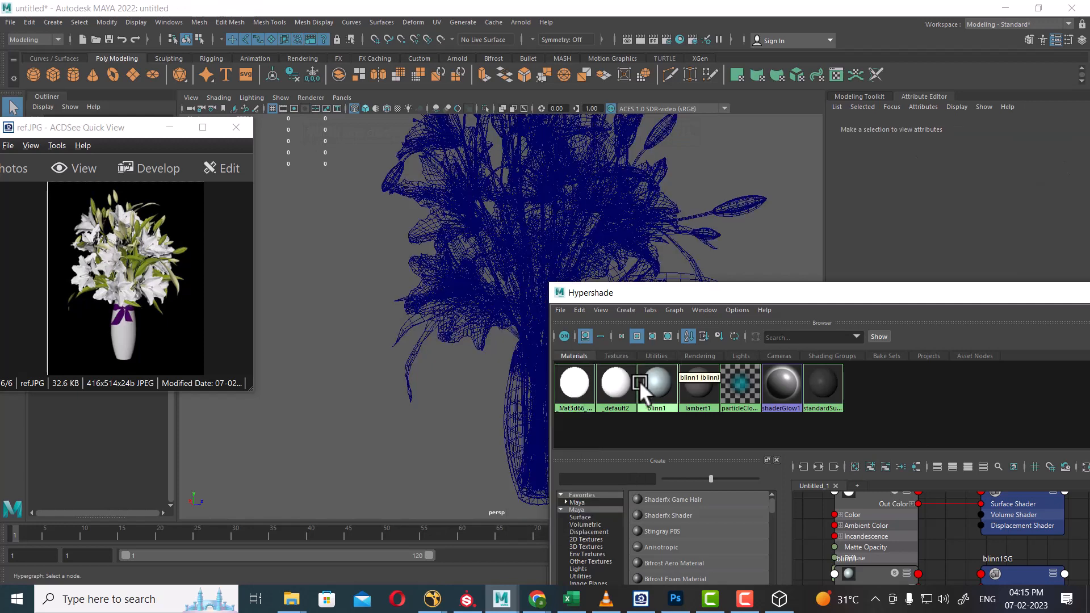
{"action": "left_click", "coordinate": [608, 391]}
{"action": "left_click", "coordinate": [750, 207]}
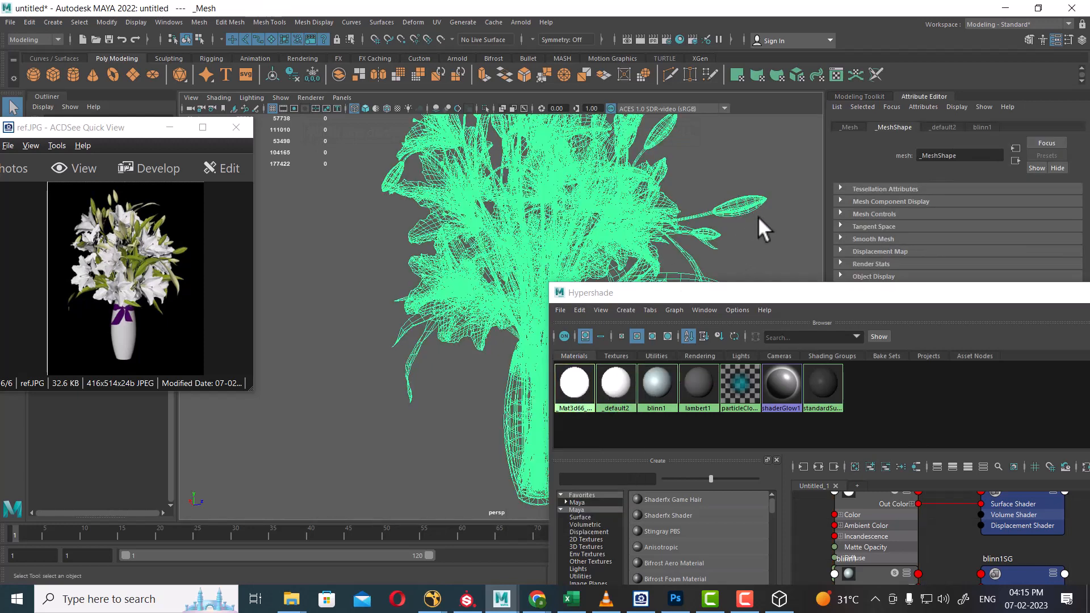
Switch to whole-object selection and open the _default2 Lambert material's attributes.
{"action": "left_click_drag", "start_coordinate": [687, 394], "coordinate": [666, 394]}
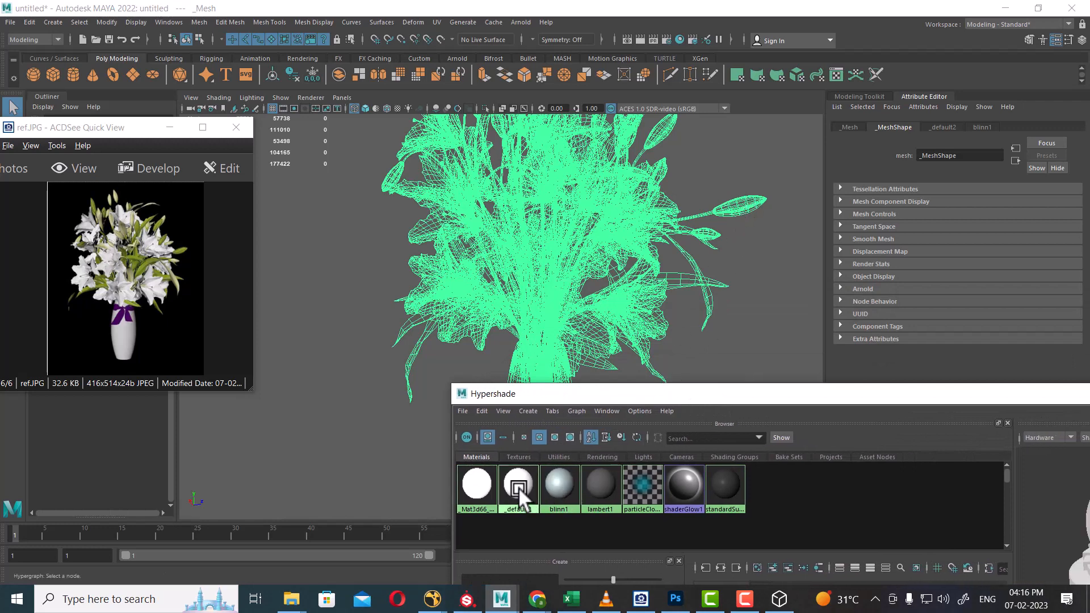
{"action": "right_click_drag", "start_coordinate": [519, 487], "coordinate": [633, 448]}
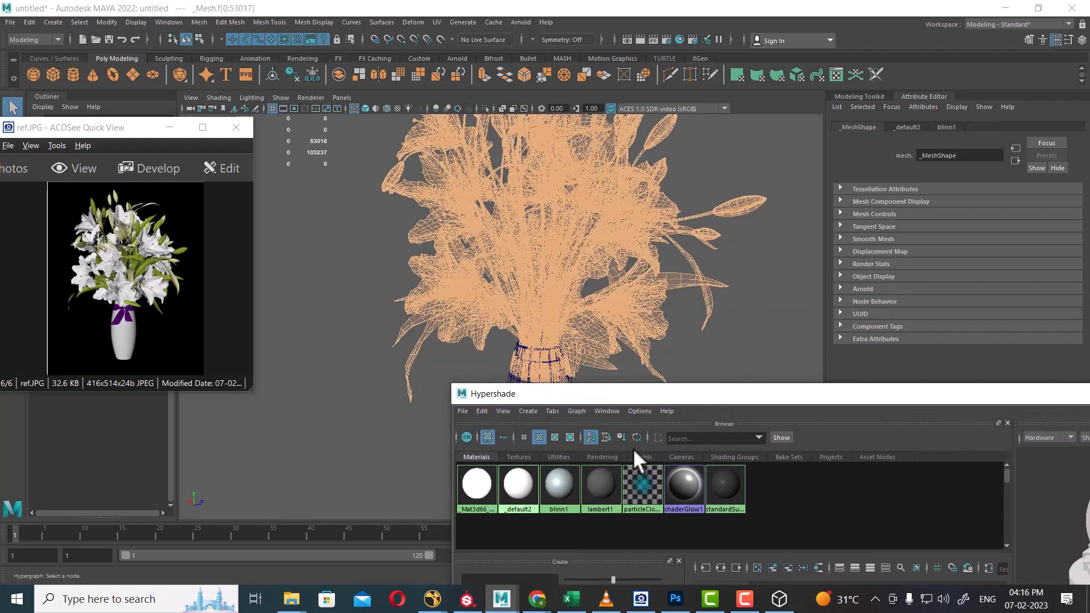
{"action": "right_click_drag", "start_coordinate": [604, 214], "coordinate": [713, 165]}
{"action": "right_click", "coordinate": [598, 212]}
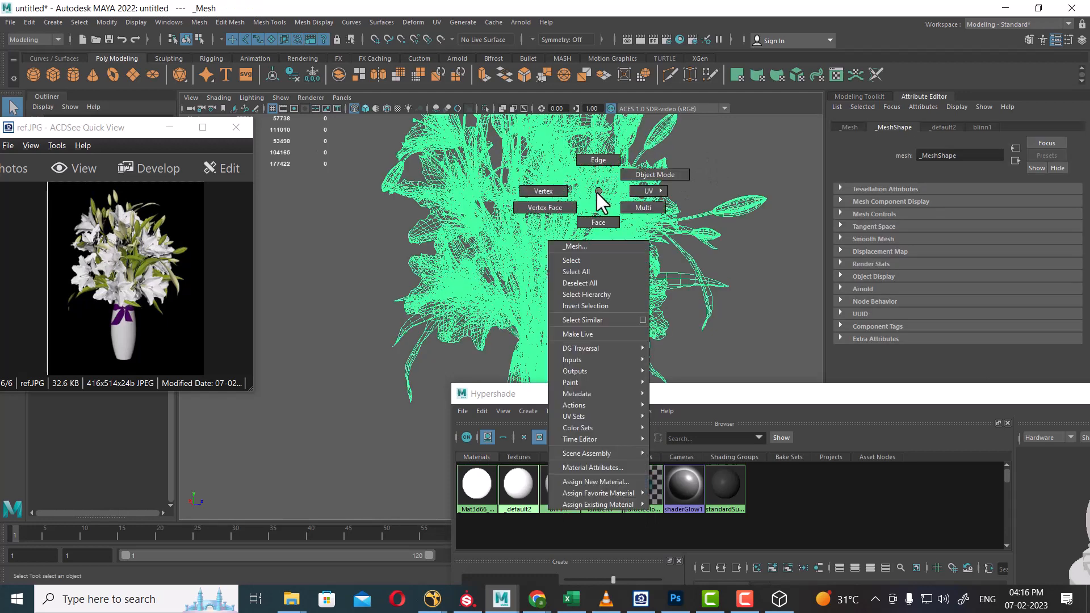
{"action": "left_click", "coordinate": [588, 467]}
{"action": "scroll", "coordinate": [1031, 264], "scroll_direction": "up", "scroll_amount": 1}
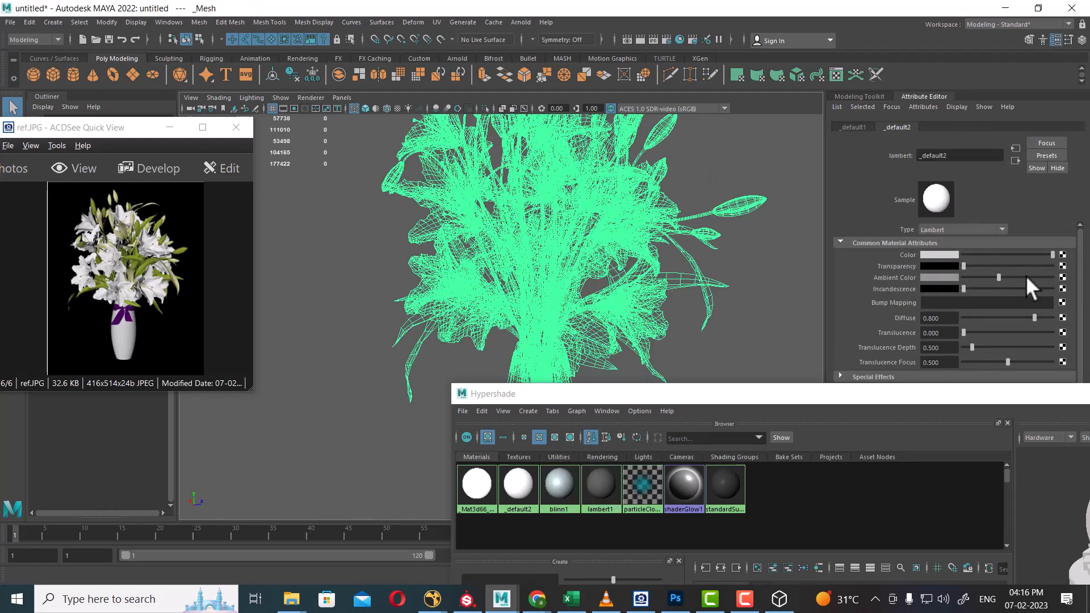
Connect a file texture node to the _default2 colour and browse to the pasted tex folder path.
{"action": "left_click", "coordinate": [1065, 255]}
{"action": "left_click", "coordinate": [496, 309]}
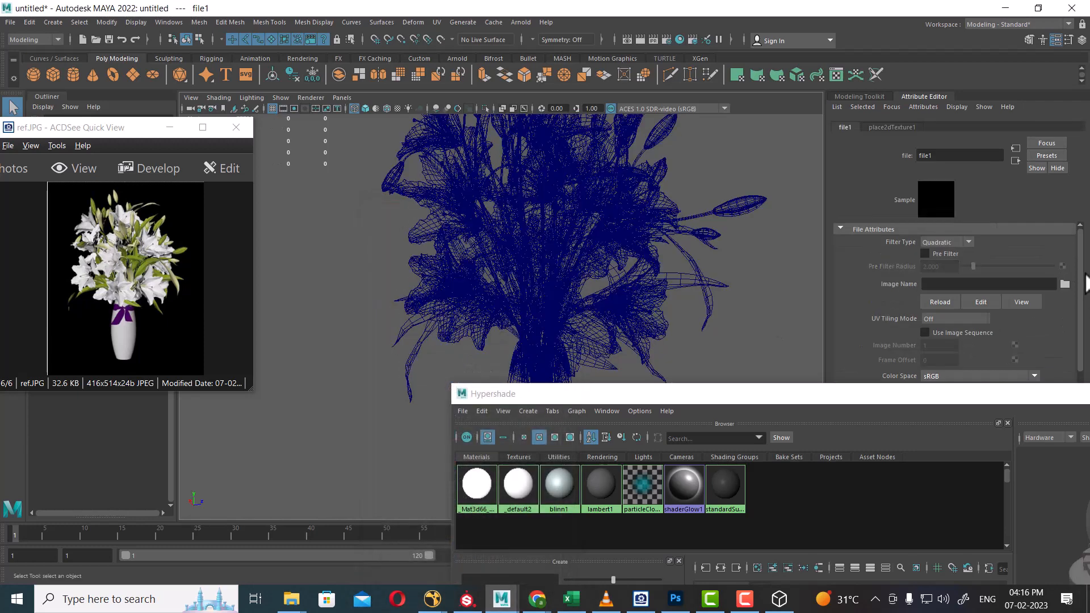
{"action": "left_click", "coordinate": [1065, 284]}
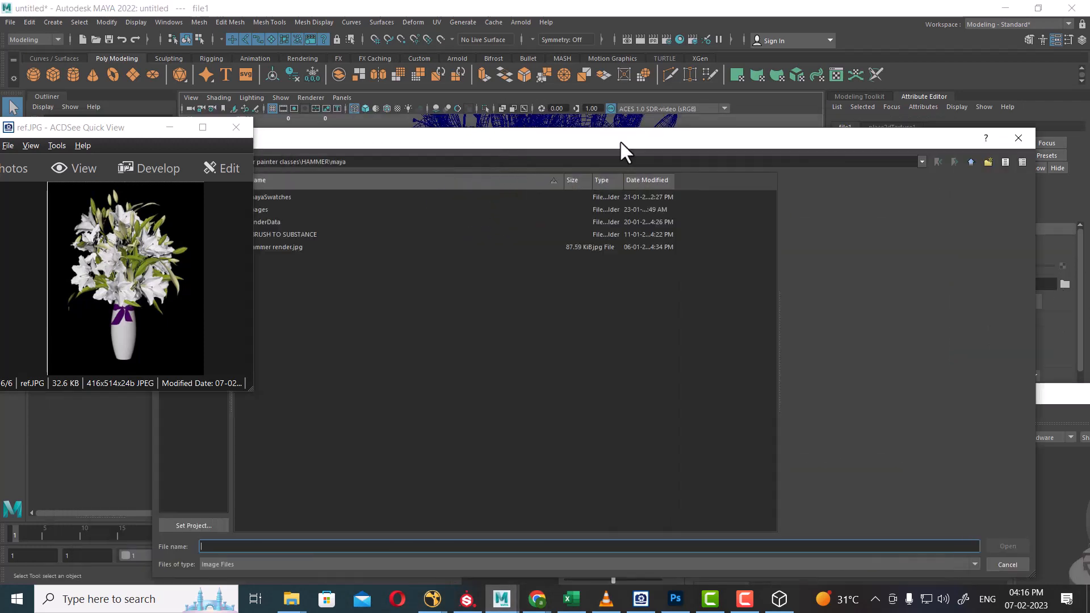
{"action": "mouse_move", "coordinate": [291, 600]}
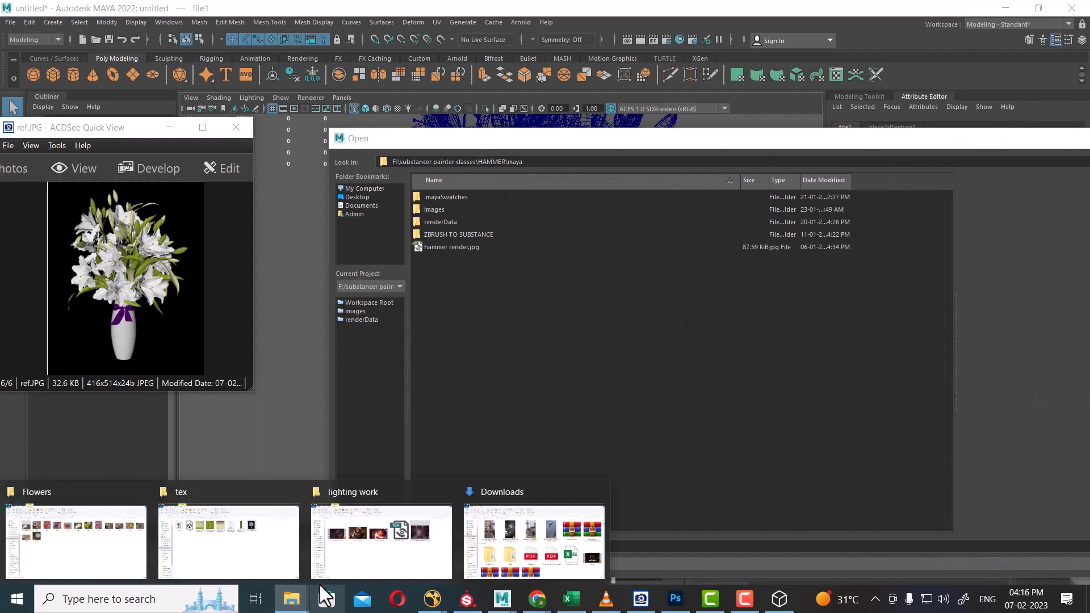
{"action": "left_click", "coordinate": [223, 552]}
{"action": "left_click", "coordinate": [562, 114]}
{"action": "key", "text": "ctrl+c"}
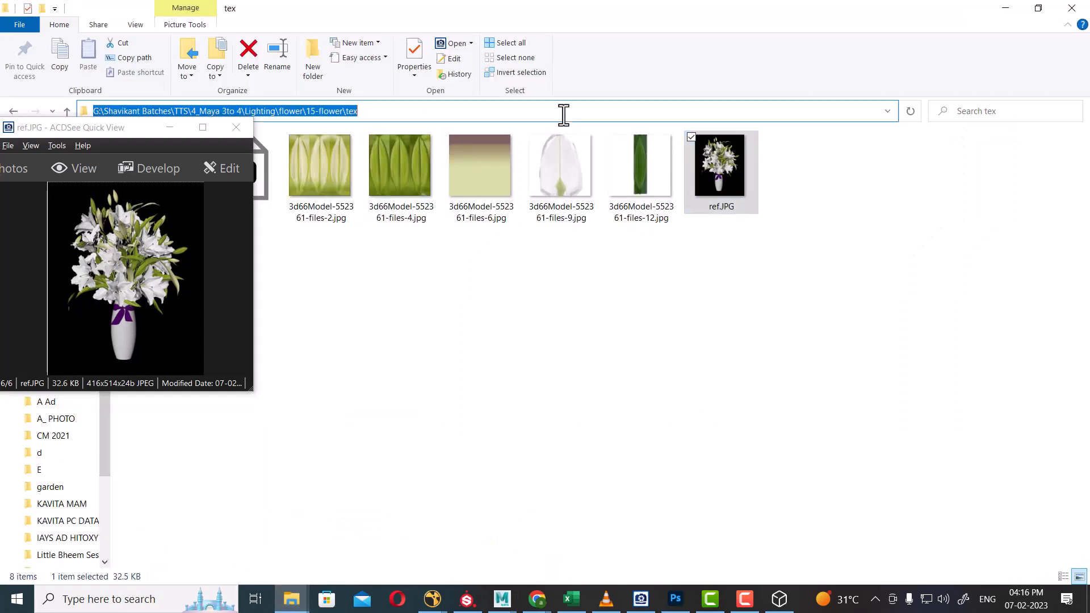
{"action": "left_click", "coordinate": [1003, 7]}
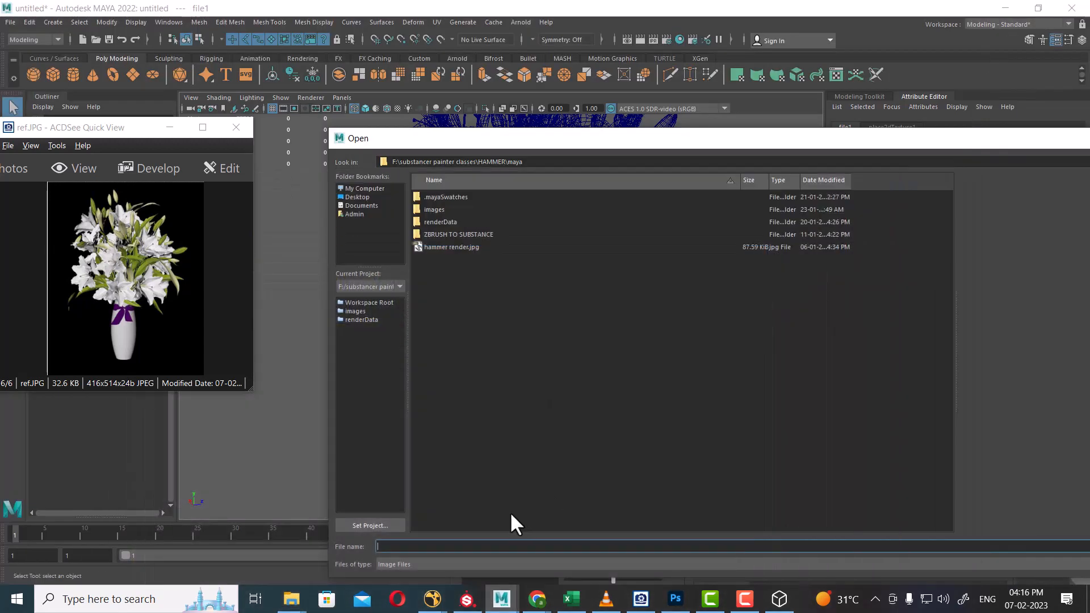
{"action": "key", "text": "ctrl+v"}
{"action": "key", "text": "Return"}
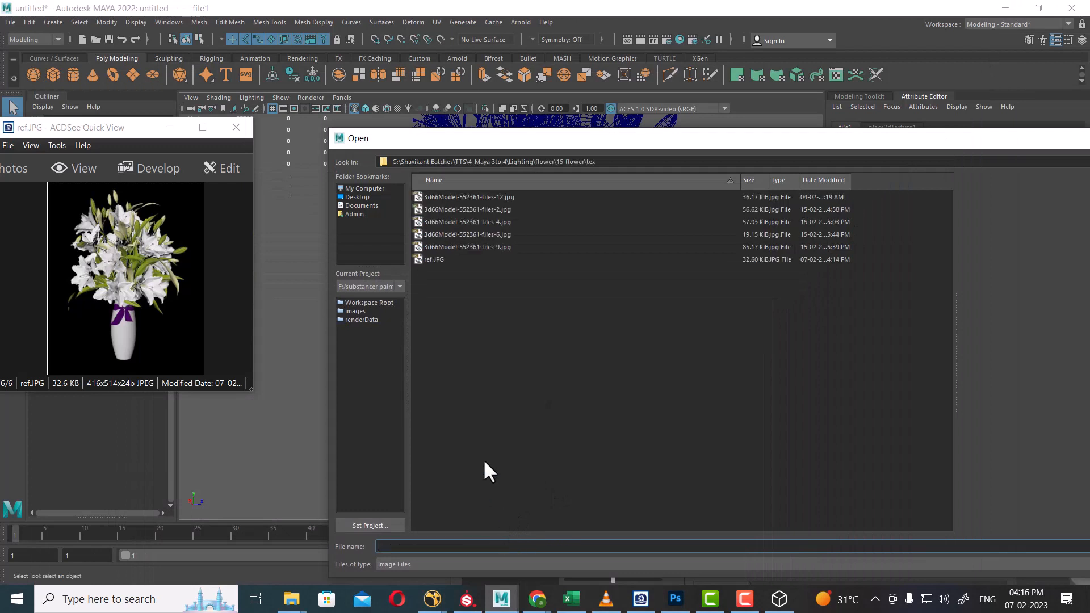
Load 3d66Model-552361-files-9.jpg as the texture and show the bouquet in textured shading.
{"action": "left_click", "coordinate": [467, 198]}
{"action": "left_click_drag", "start_coordinate": [690, 138], "coordinate": [516, 234]}
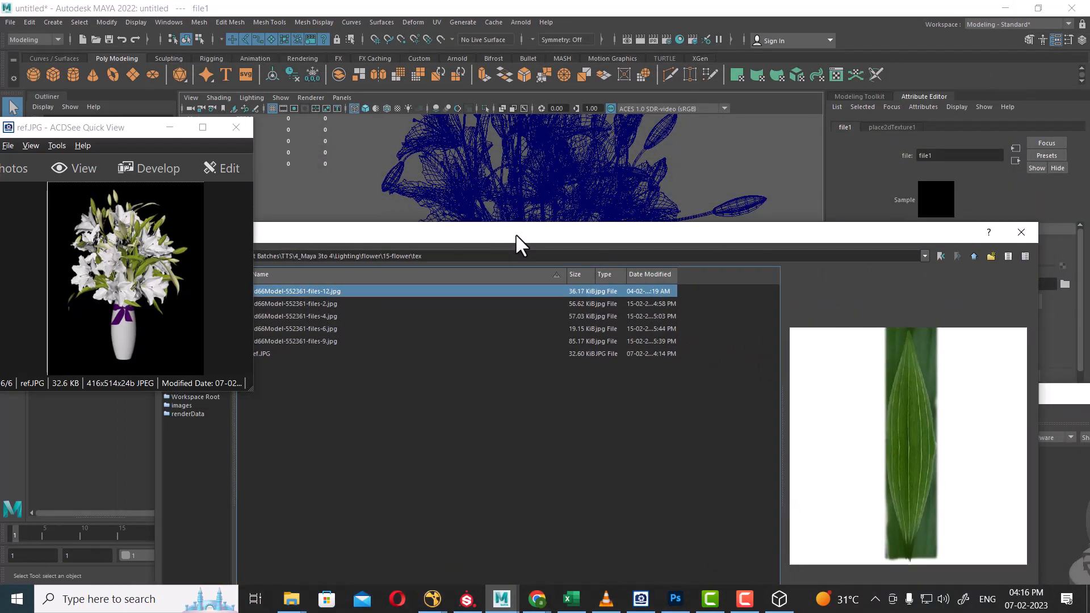
{"action": "left_click", "coordinate": [304, 305]}
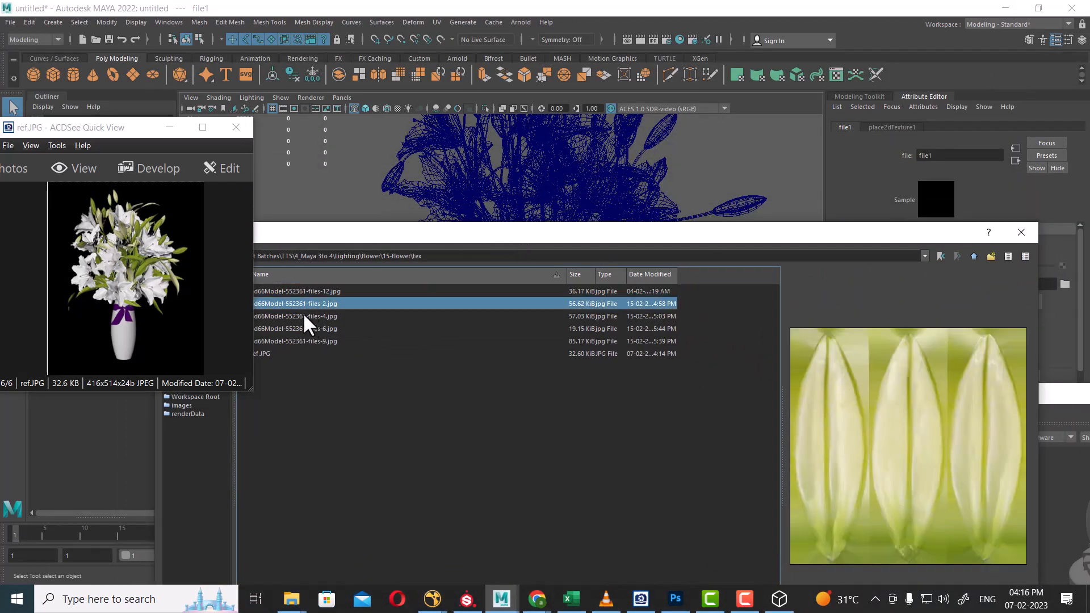
{"action": "left_click", "coordinate": [302, 313]}
{"action": "left_click", "coordinate": [307, 330]}
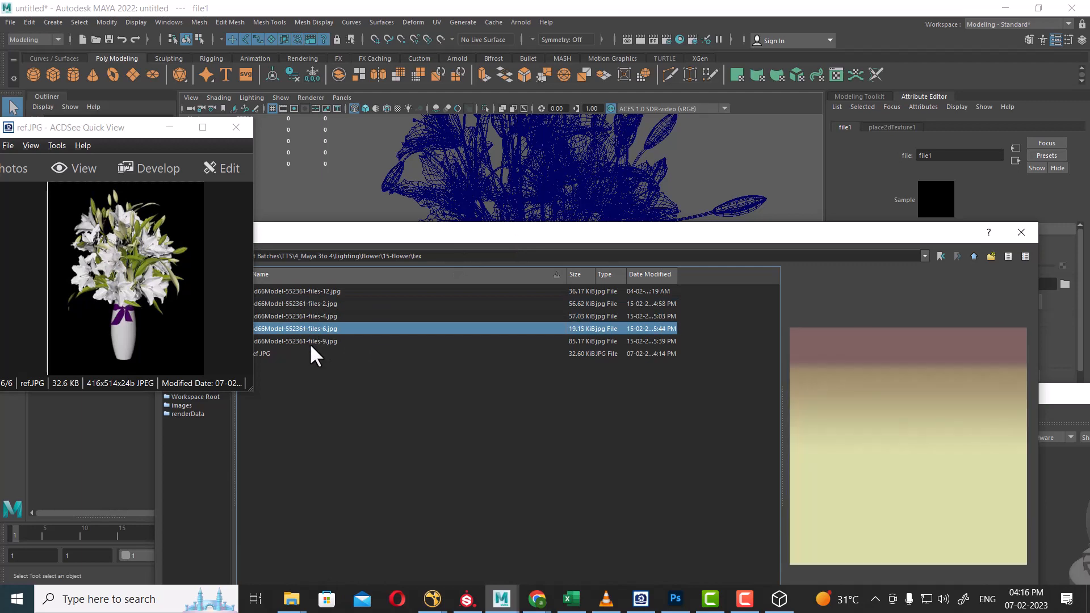
{"action": "double_click", "coordinate": [309, 342]}
{"action": "key", "text": "6"}
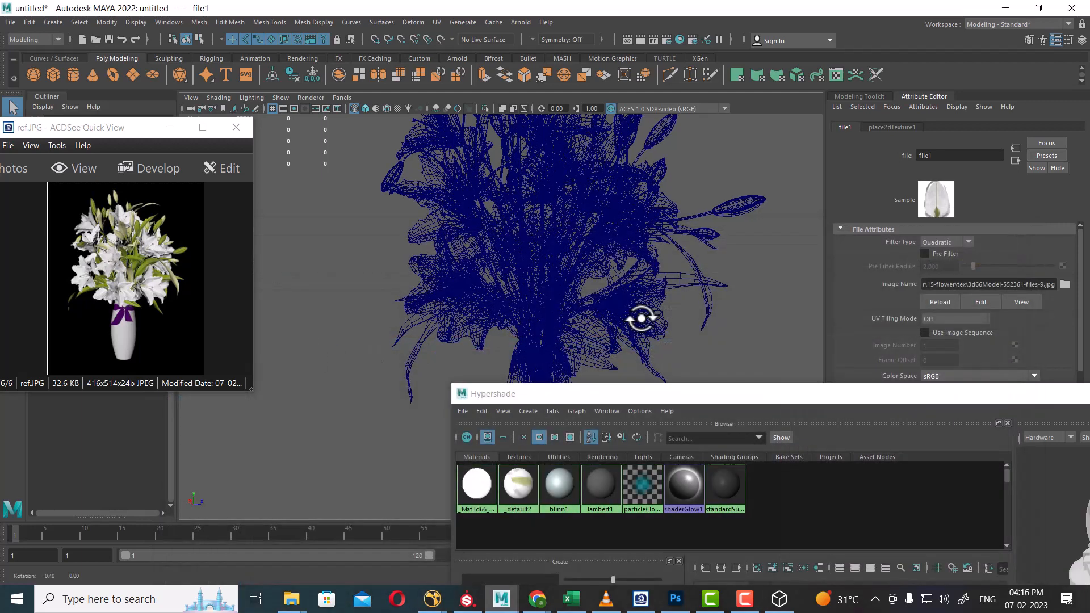
{"action": "scroll", "coordinate": [624, 301], "scroll_direction": "up", "scroll_amount": 6}
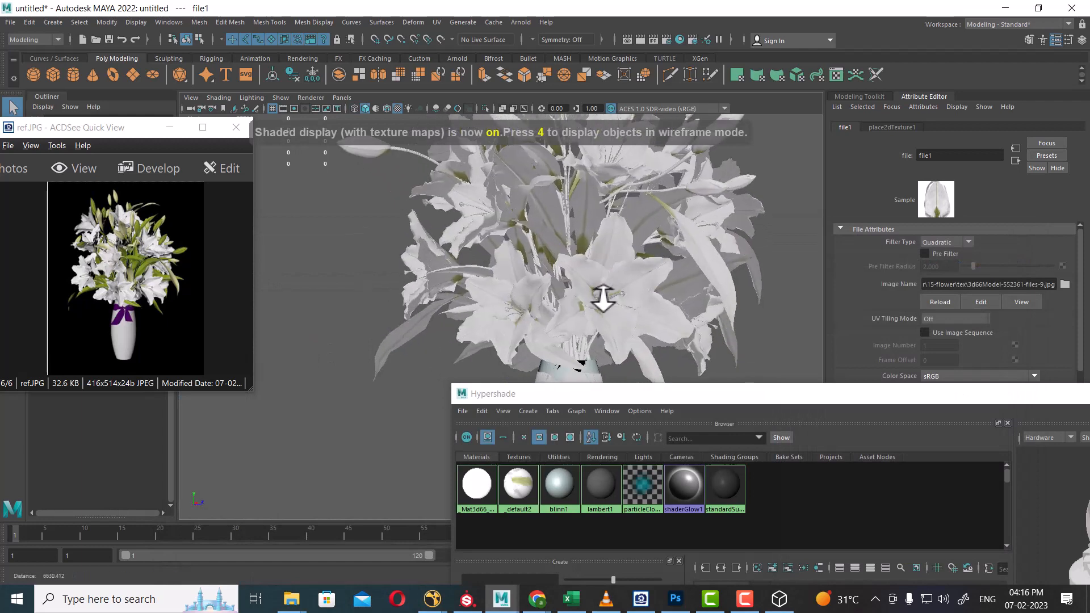
{"action": "left_click_drag", "start_coordinate": [509, 325], "coordinate": [574, 275], "text": "alt"}
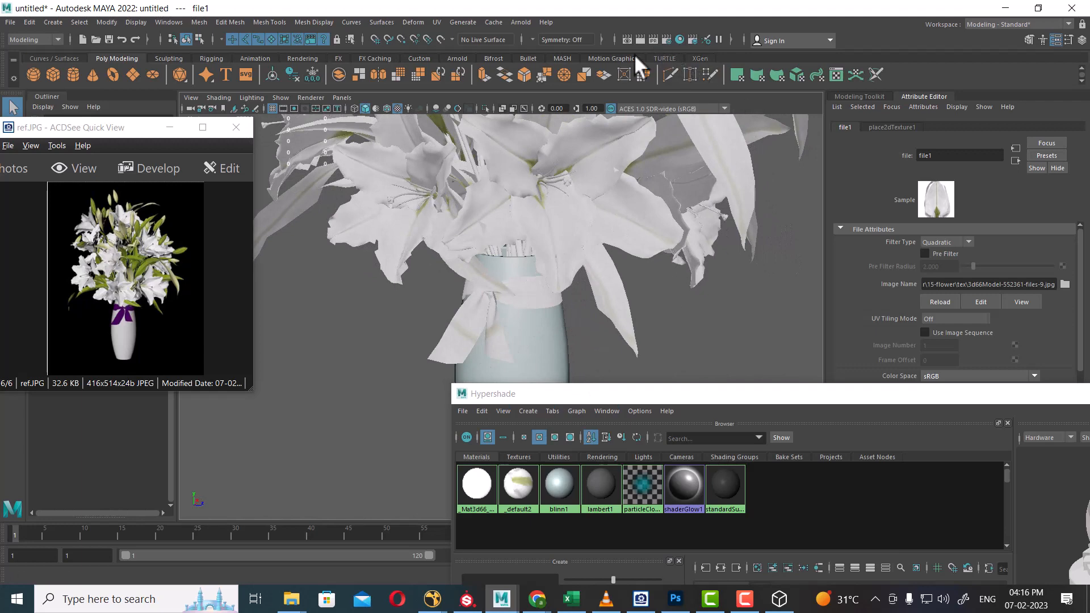
Open the UV Editor without the UV Toolkit and show the flower mesh's UV layout.
{"action": "left_click", "coordinate": [436, 23]}
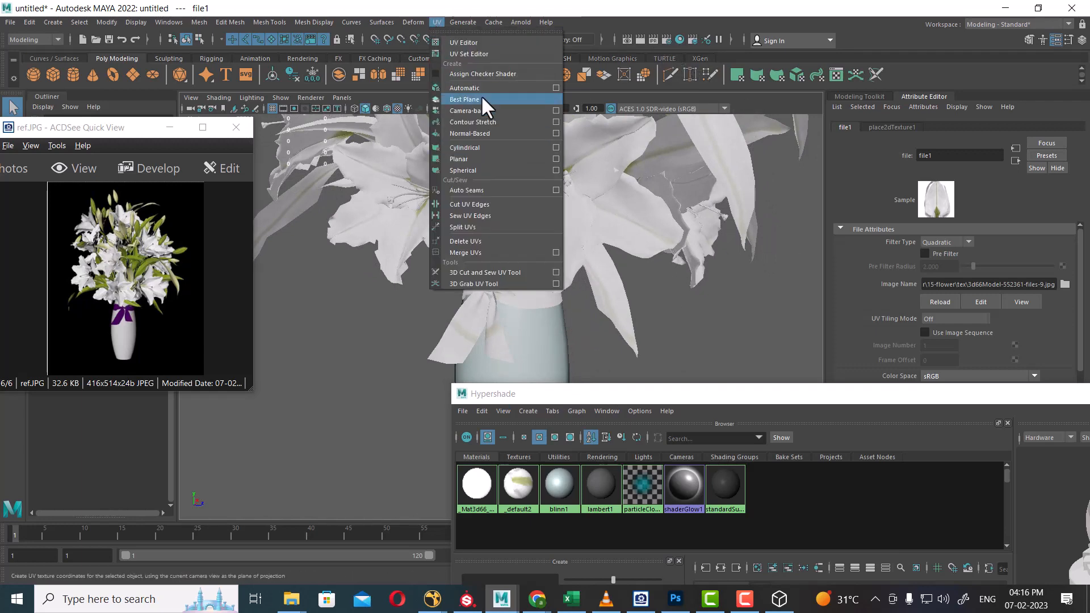
{"action": "left_click", "coordinate": [485, 42]}
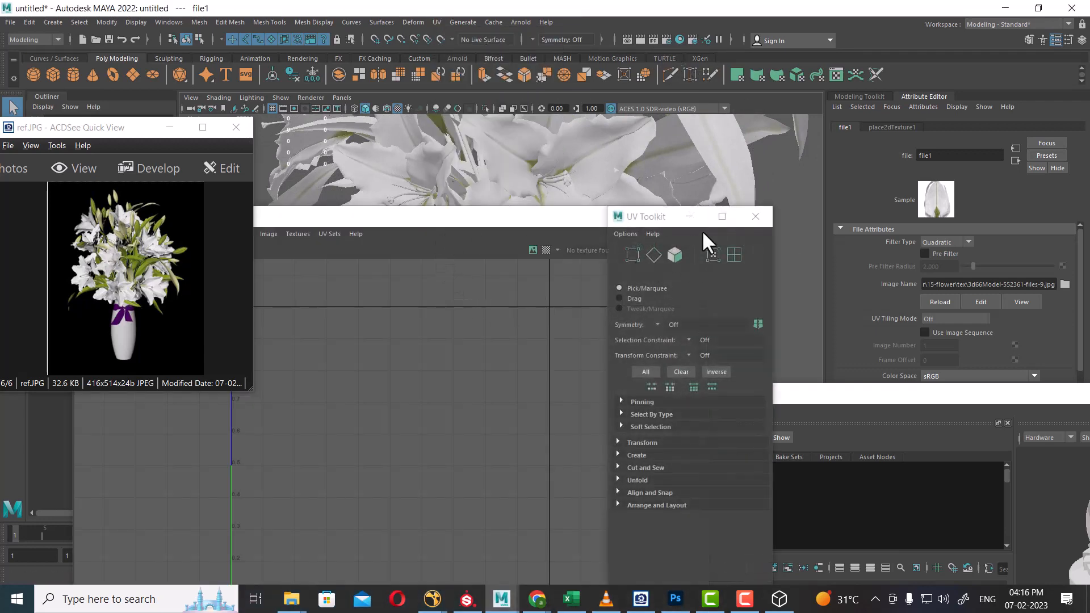
{"action": "left_click", "coordinate": [753, 215]}
{"action": "left_click", "coordinate": [586, 157]}
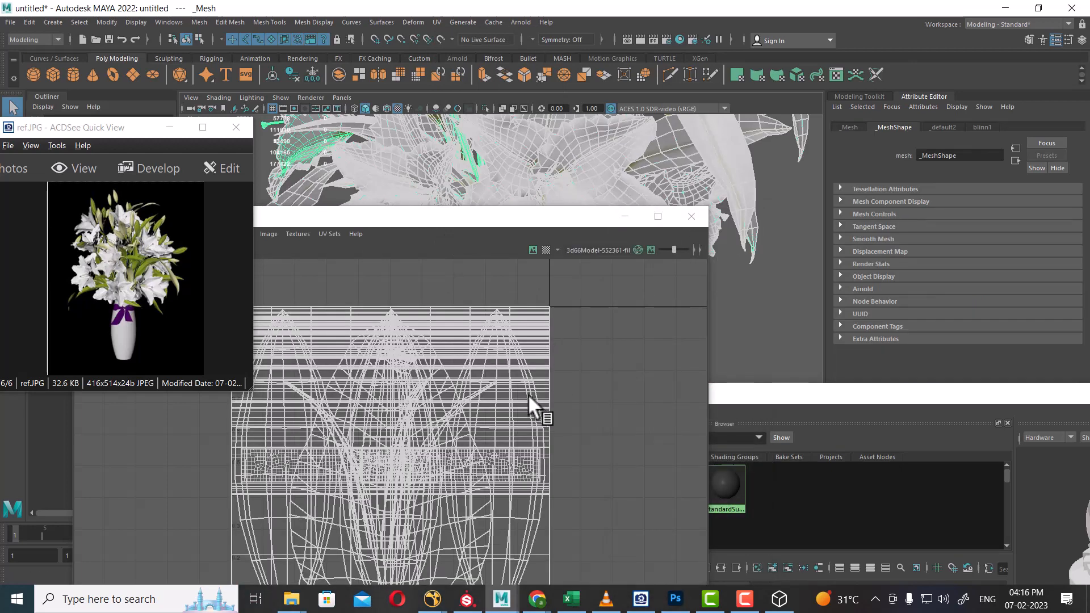
{"action": "left_click_drag", "start_coordinate": [502, 218], "coordinate": [929, 174]}
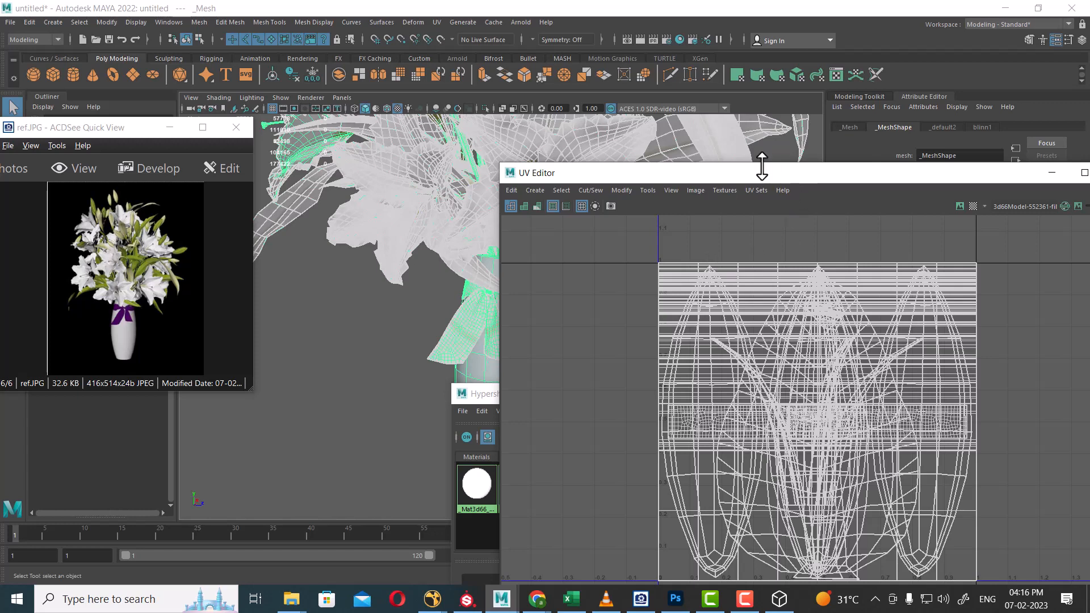
{"action": "left_click_drag", "start_coordinate": [762, 166], "coordinate": [836, 306]}
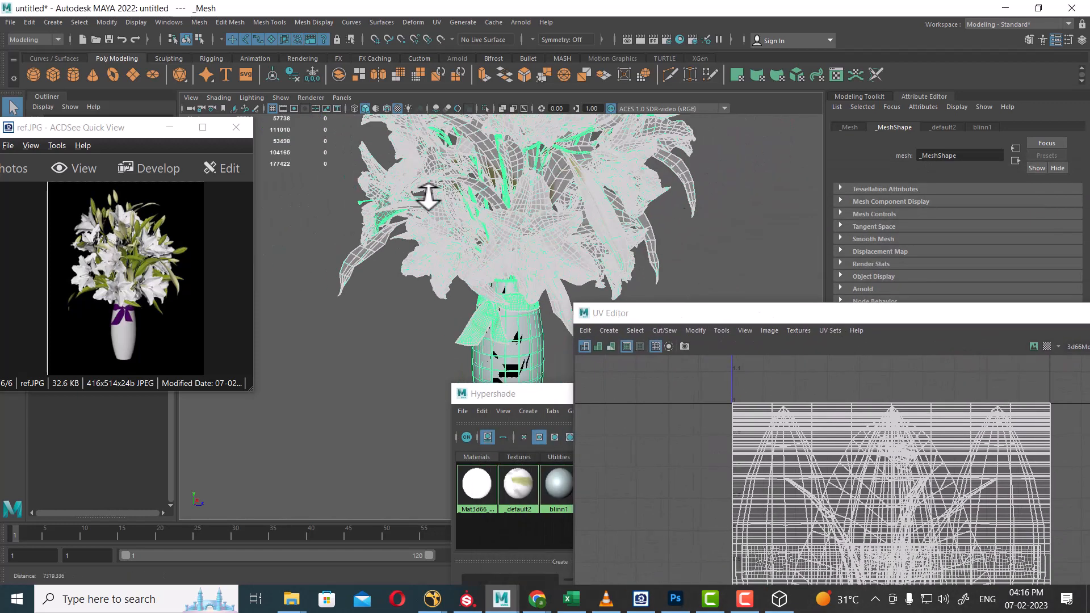
Orbit in on the vase and try isolating the selected flower mesh.
{"action": "left_click_drag", "start_coordinate": [428, 198], "coordinate": [670, 218], "text": "alt"}
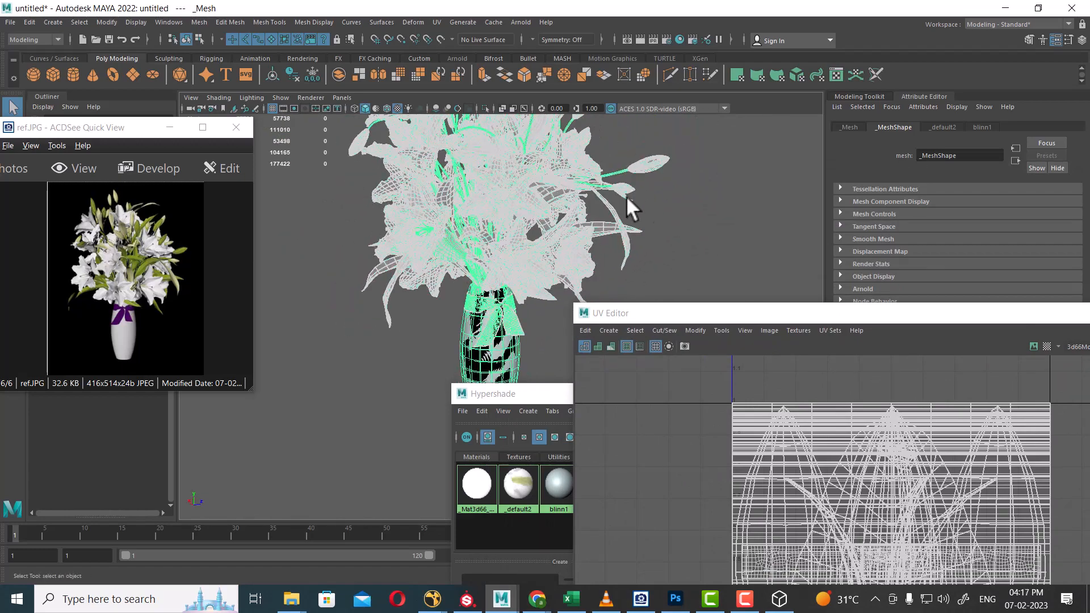
{"action": "left_click_drag", "start_coordinate": [569, 279], "coordinate": [550, 250], "text": "alt"}
{"action": "right_click_drag", "start_coordinate": [550, 250], "coordinate": [534, 295], "text": "alt"}
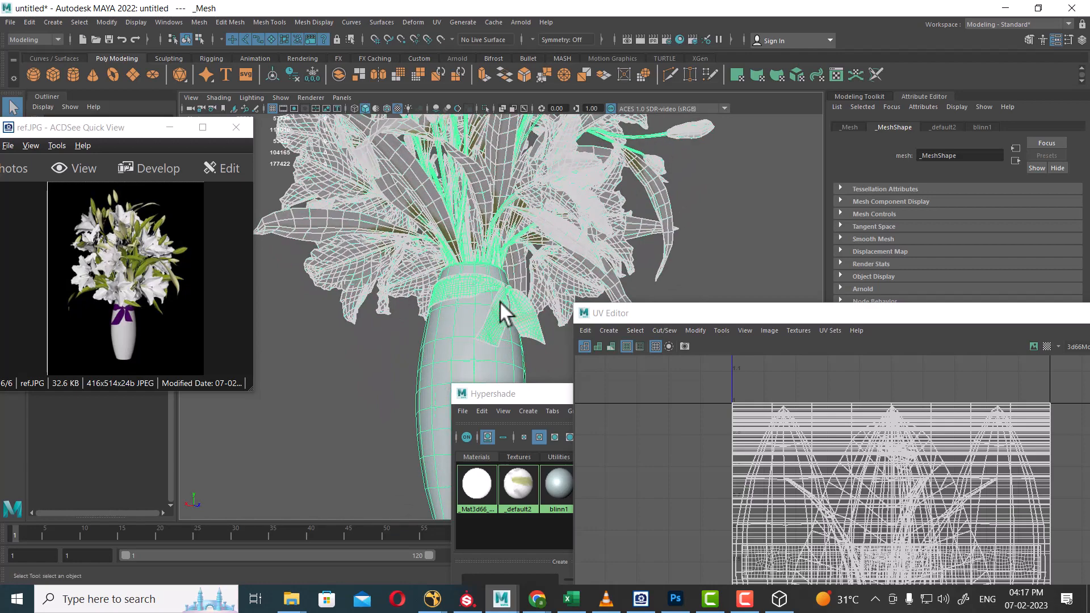
{"action": "left_click_drag", "start_coordinate": [504, 309], "coordinate": [487, 287], "text": "alt"}
{"action": "key", "text": "w"}
{"action": "key", "text": "alt+h"}
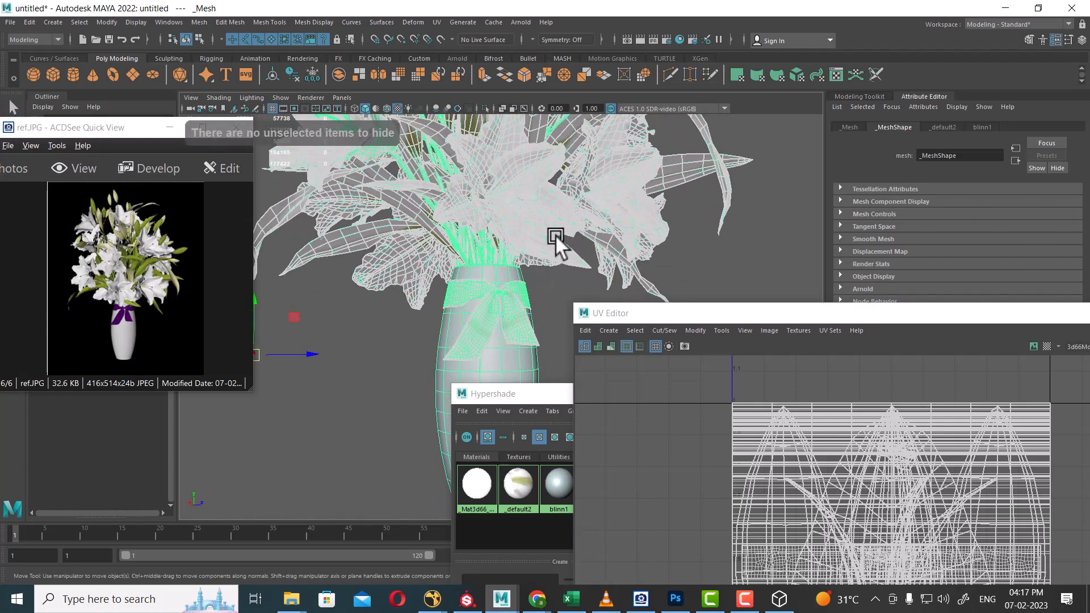
{"action": "right_click_drag", "start_coordinate": [555, 235], "coordinate": [619, 221]}
Reselect the flower mesh, reframe the whole vase, and slide the UV Editor aside to reveal the materials.
{"action": "left_click", "coordinate": [748, 178]}
{"action": "left_click", "coordinate": [672, 168]}
{"action": "left_click_drag", "start_coordinate": [659, 136], "coordinate": [538, 211], "text": "alt"}
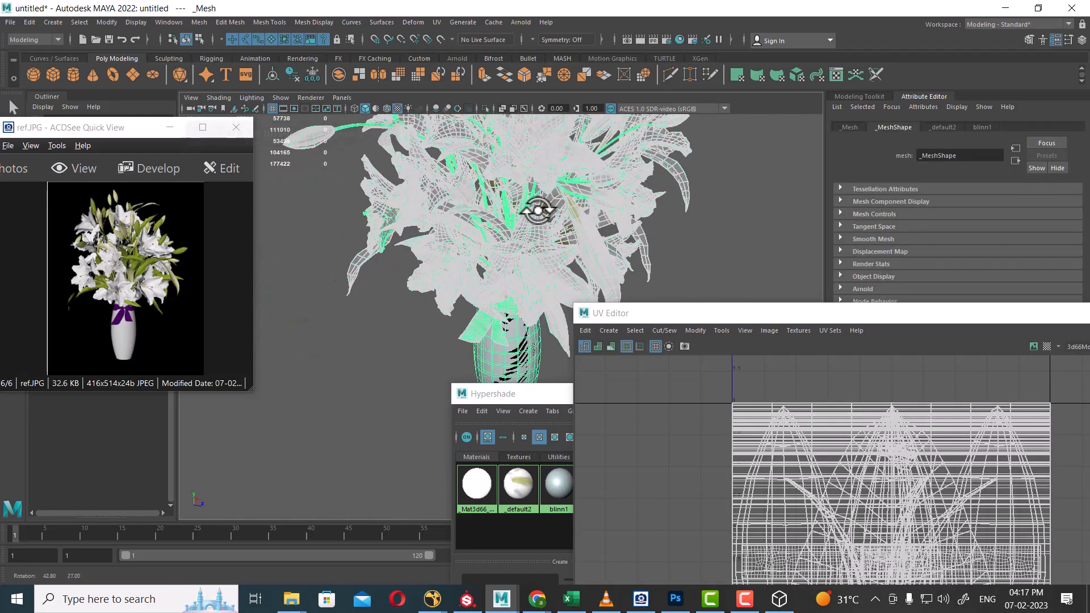
{"action": "middle_click_drag", "start_coordinate": [574, 249], "coordinate": [571, 212], "text": "alt"}
{"action": "right_click_drag", "start_coordinate": [705, 284], "coordinate": [664, 285], "text": "alt"}
{"action": "middle_click_drag", "start_coordinate": [664, 286], "coordinate": [657, 271], "text": "alt"}
{"action": "left_click_drag", "start_coordinate": [710, 318], "coordinate": [845, 297]}
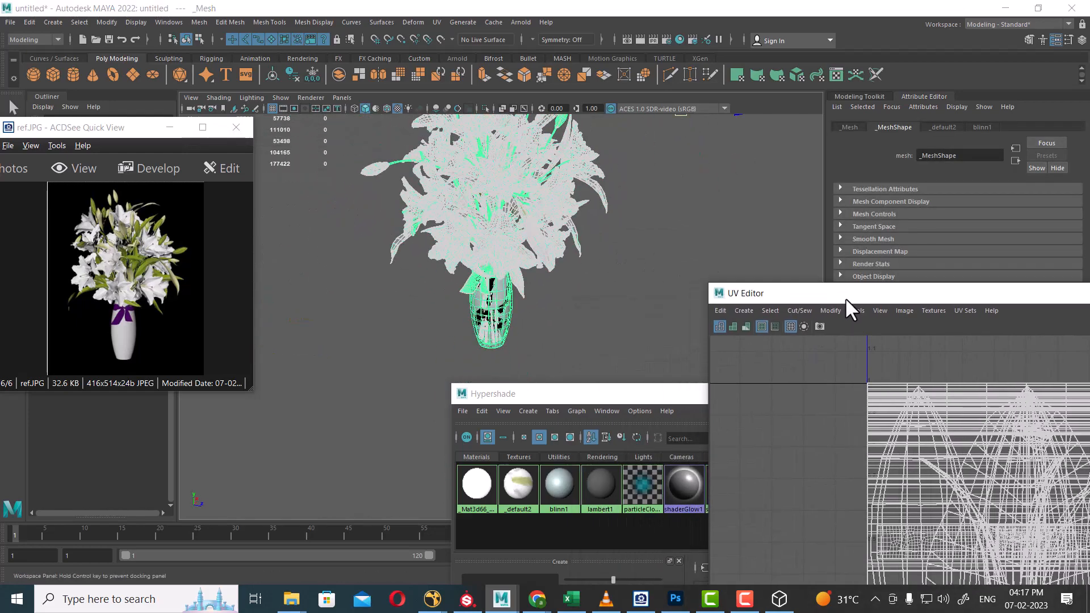
{"action": "right_click_drag", "start_coordinate": [620, 250], "coordinate": [630, 387], "text": "alt"}
{"action": "right_click", "coordinate": [638, 157], "text": "shift"}
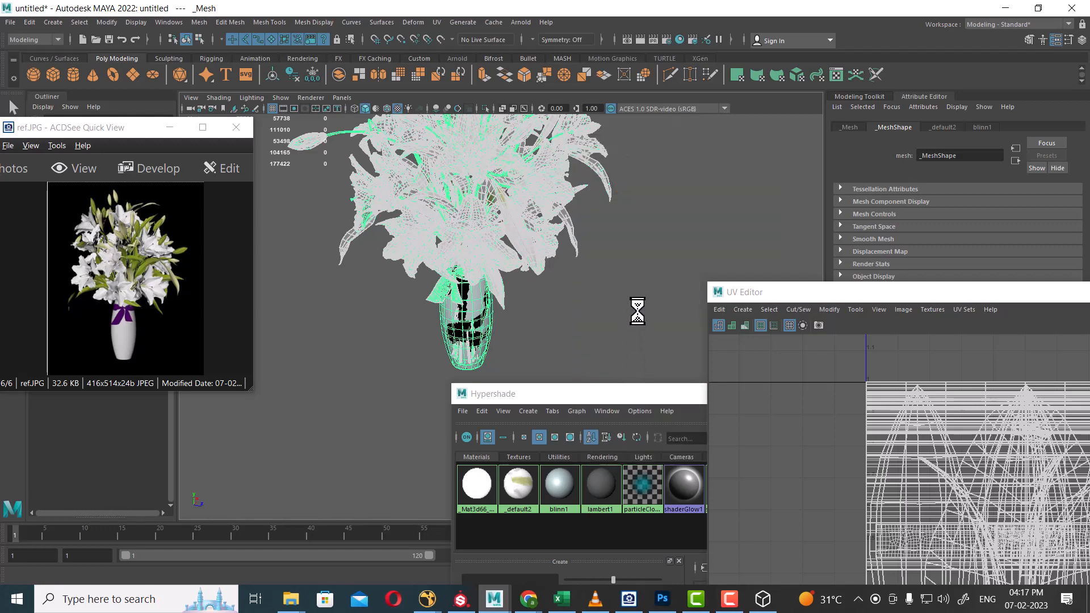
Zoom in and click through buds and stems until the single bud polySurface272 is selected.
{"action": "scroll", "coordinate": [608, 282], "scroll_direction": "up", "scroll_amount": 4}
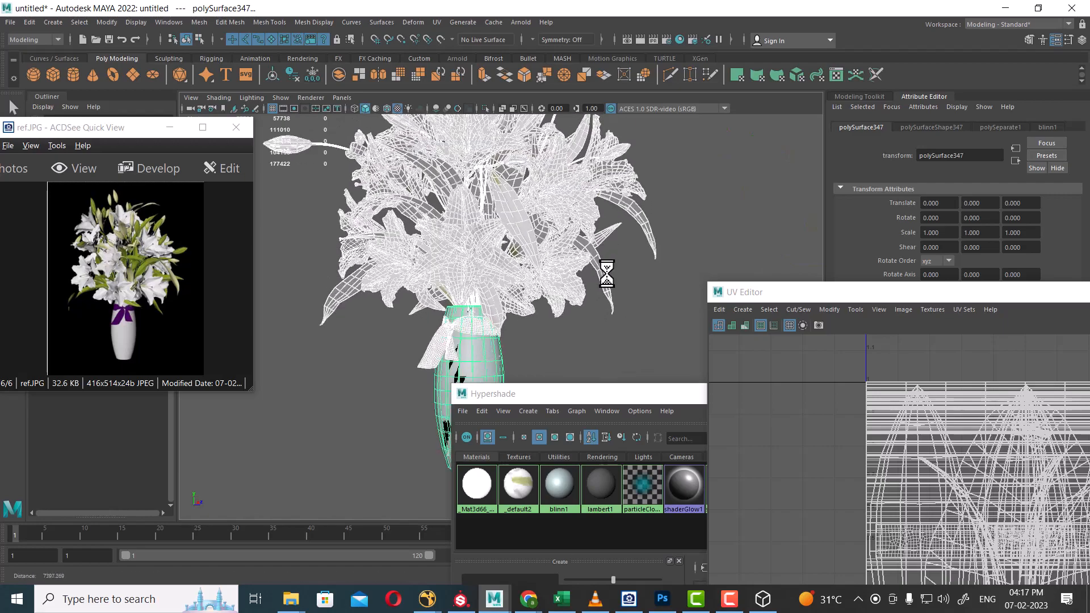
{"action": "left_click_drag", "start_coordinate": [606, 276], "coordinate": [618, 209], "text": "alt"}
{"action": "left_click", "coordinate": [634, 204]}
{"action": "scroll", "coordinate": [621, 227], "scroll_direction": "up", "scroll_amount": 2}
{"action": "middle_click_drag", "start_coordinate": [621, 215], "coordinate": [596, 252], "text": "alt"}
{"action": "scroll", "coordinate": [592, 265], "scroll_direction": "up", "scroll_amount": 2}
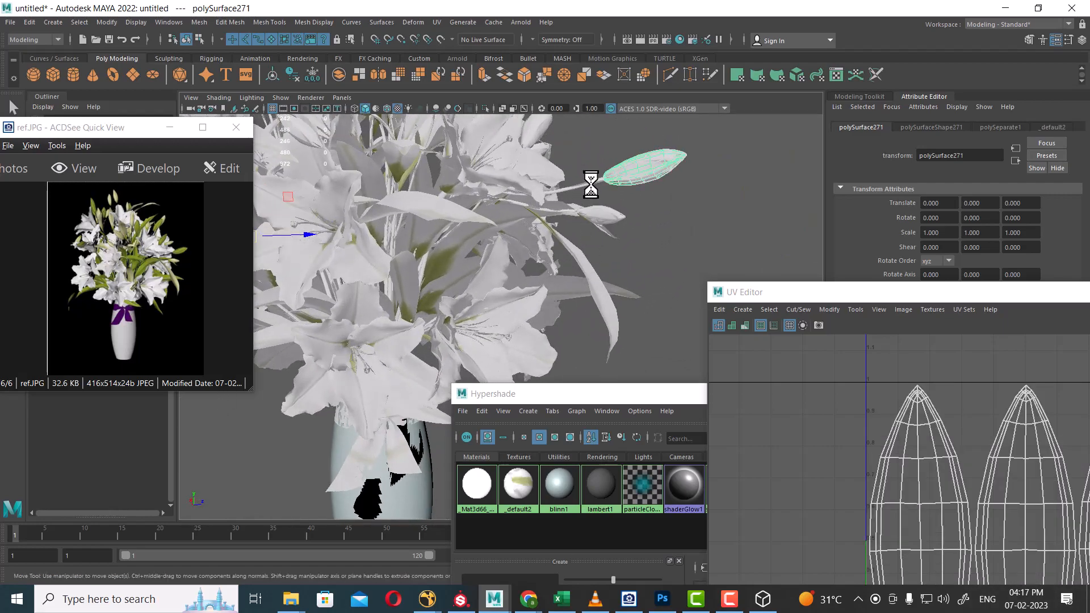
{"action": "left_click", "coordinate": [590, 185]}
{"action": "left_click_drag", "start_coordinate": [648, 250], "coordinate": [682, 199], "text": "alt"}
{"action": "scroll", "coordinate": [682, 199], "scroll_direction": "up", "scroll_amount": 2}
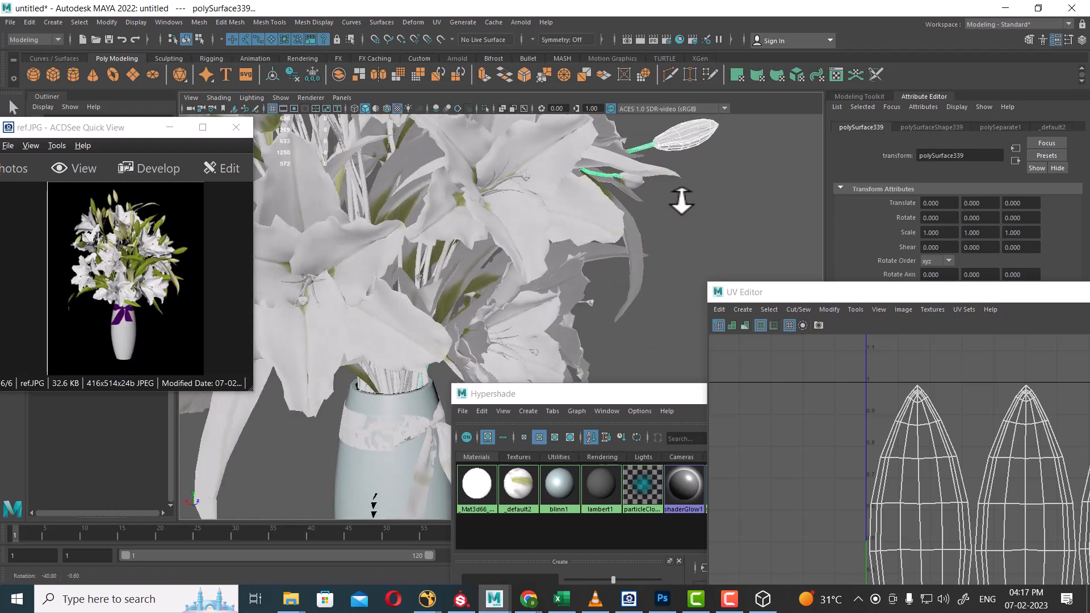
{"action": "middle_click_drag", "start_coordinate": [682, 200], "coordinate": [645, 193], "text": "alt"}
{"action": "scroll", "coordinate": [662, 151], "scroll_direction": "up", "scroll_amount": 2}
{"action": "left_click", "coordinate": [645, 151]}
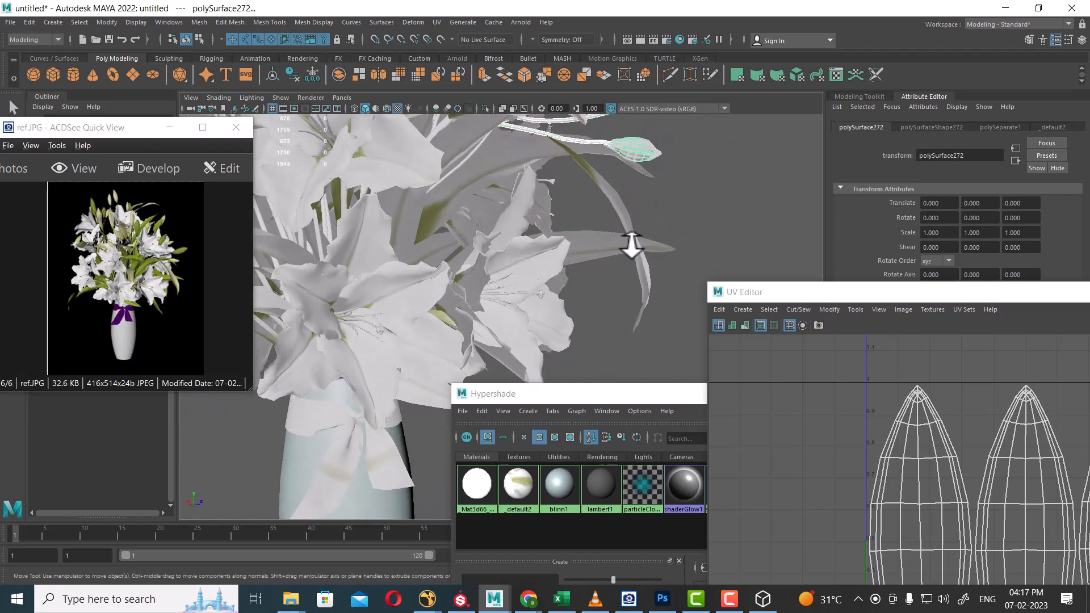
{"action": "left_click", "coordinate": [79, 23]}
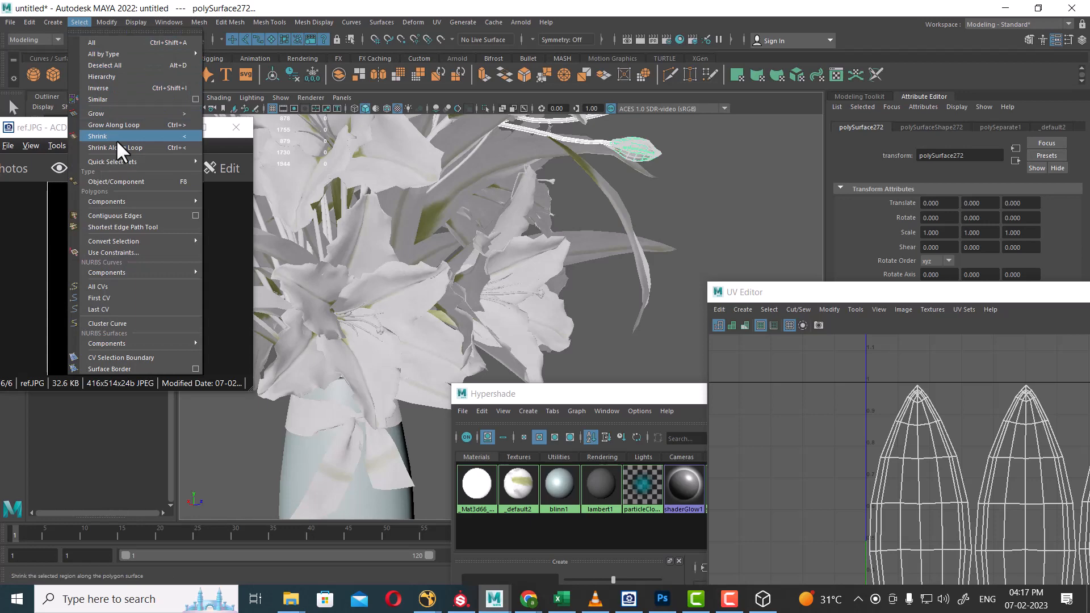
Open the Select Similar options, reset them to defaults, and select meshes similar to a bud.
{"action": "left_click", "coordinate": [195, 99]}
{"action": "left_click", "coordinate": [781, 319]}
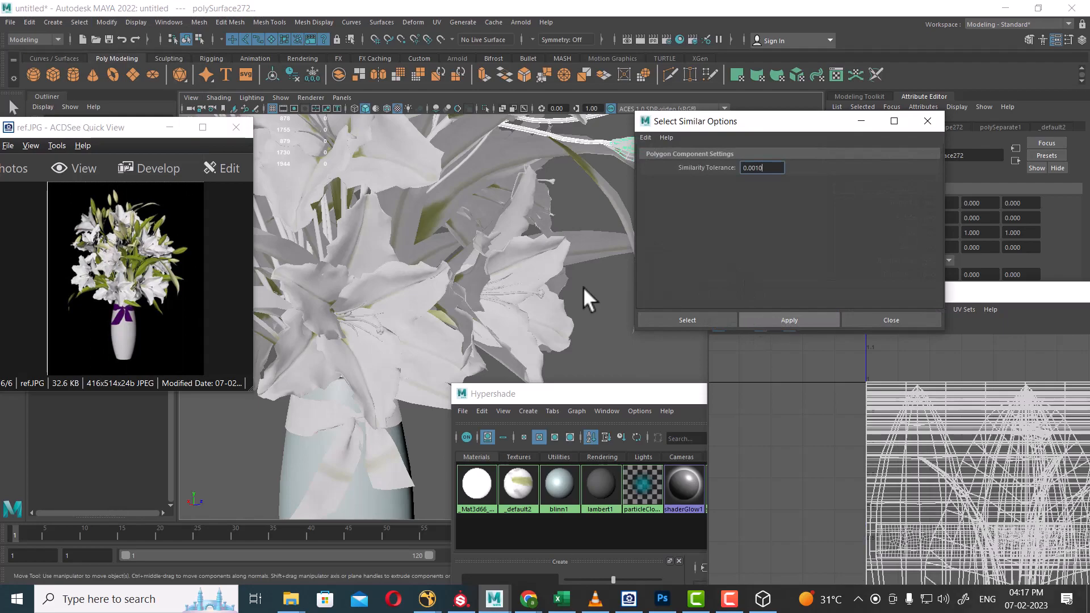
{"action": "left_click_drag", "start_coordinate": [442, 253], "coordinate": [609, 217], "text": "alt"}
{"action": "left_click", "coordinate": [609, 217]}
{"action": "left_click", "coordinate": [598, 181]}
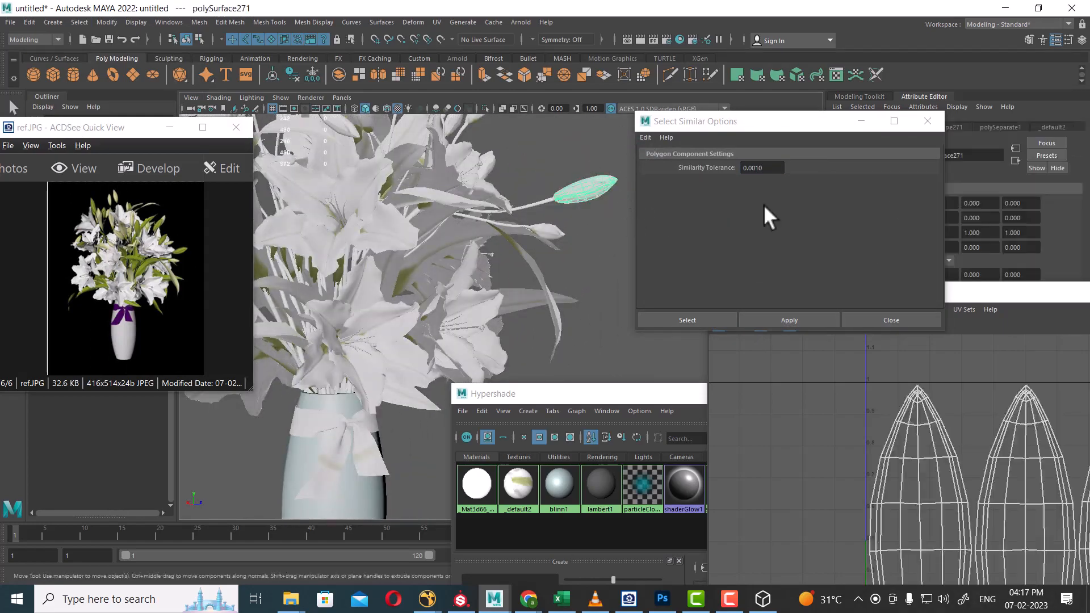
{"action": "left_click", "coordinate": [647, 136]}
{"action": "left_click", "coordinate": [666, 159]}
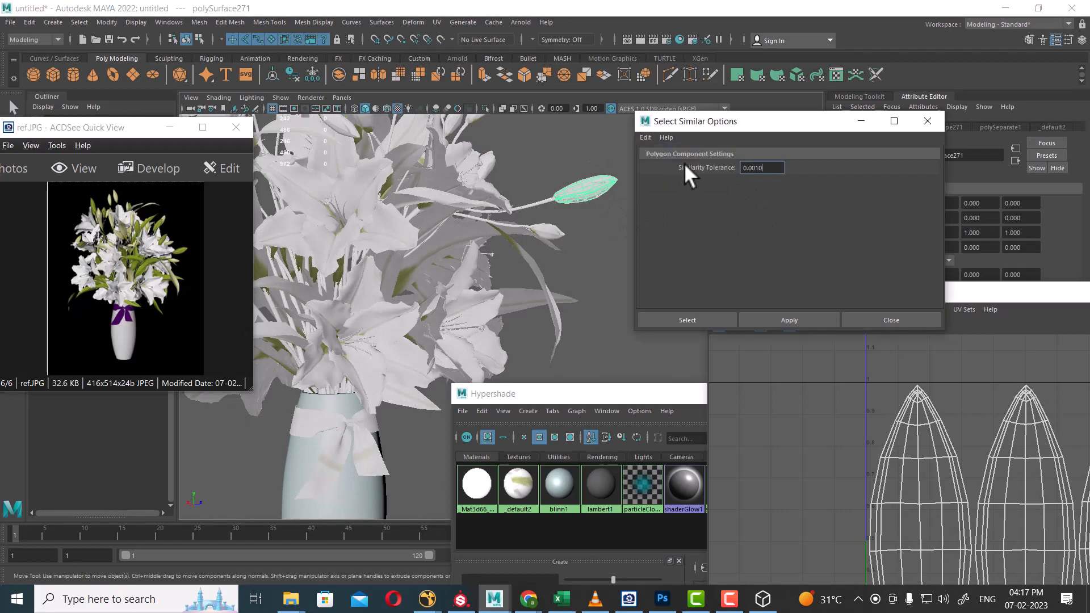
{"action": "left_click", "coordinate": [782, 319]}
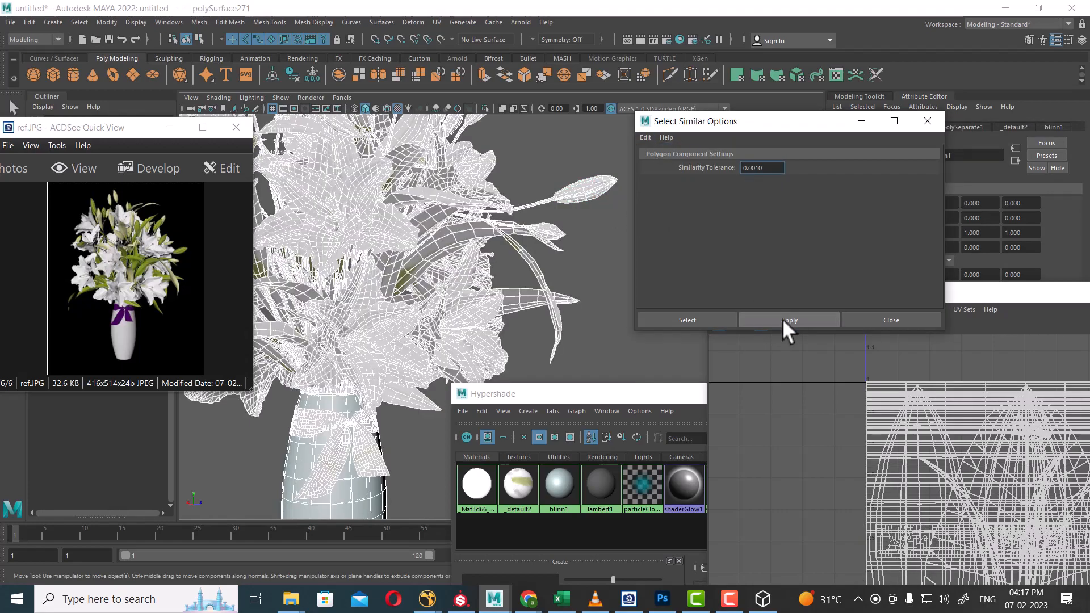
Reframe the bouquet and select all pieces similar to a small flower centre.
{"action": "right_click_drag", "start_coordinate": [588, 288], "coordinate": [484, 247], "text": "alt"}
{"action": "left_click_drag", "start_coordinate": [484, 247], "coordinate": [397, 287], "text": "alt"}
{"action": "right_click_drag", "start_coordinate": [398, 287], "coordinate": [369, 295], "text": "alt"}
{"action": "left_click", "coordinate": [369, 295]}
{"action": "right_click_drag", "start_coordinate": [391, 240], "coordinate": [409, 266], "text": "alt"}
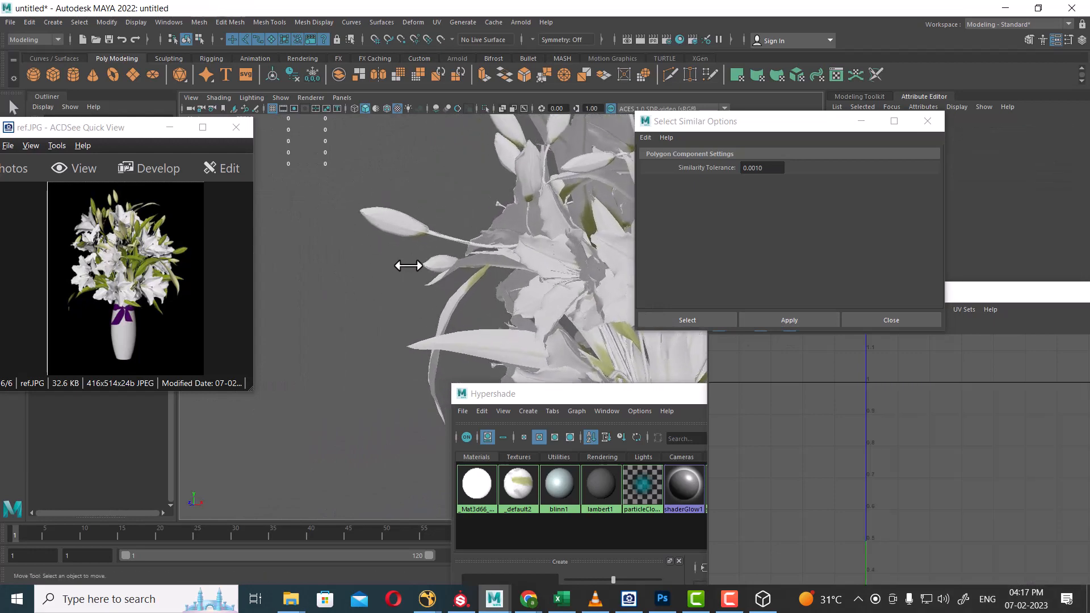
{"action": "left_click_drag", "start_coordinate": [437, 241], "coordinate": [439, 244]}
{"action": "left_click_drag", "start_coordinate": [410, 275], "coordinate": [483, 219], "text": "alt"}
{"action": "left_click", "coordinate": [483, 245]}
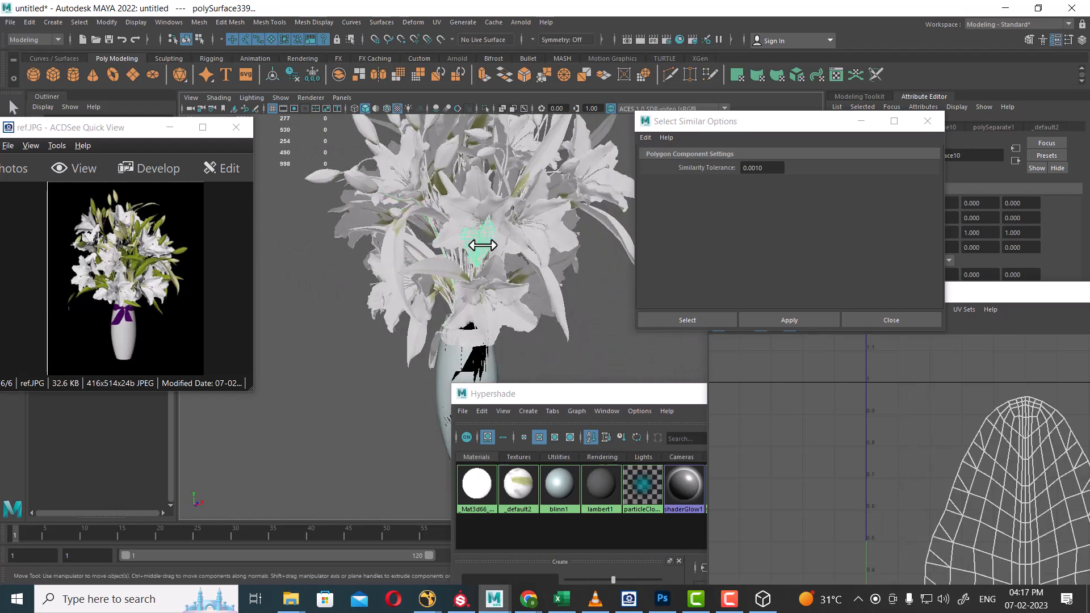
{"action": "left_click", "coordinate": [806, 318]}
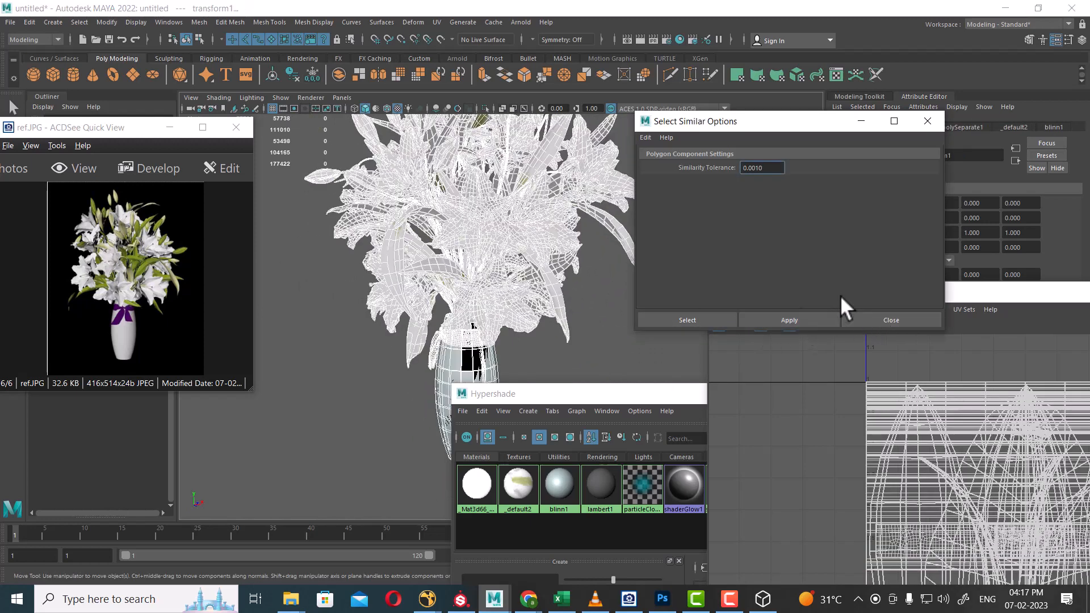
Set the similarity tolerance to 0.1 and select every object similar to a leaf.
{"action": "type", "text": "0.1"}
{"action": "key", "text": "Return"}
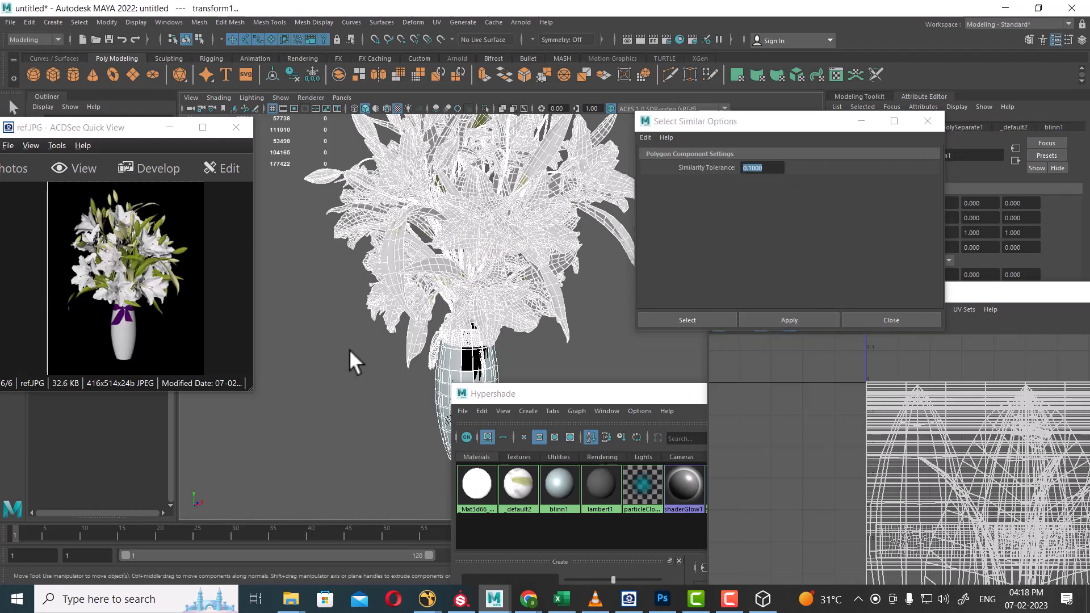
{"action": "left_click", "coordinate": [414, 323]}
{"action": "left_click", "coordinate": [807, 316]}
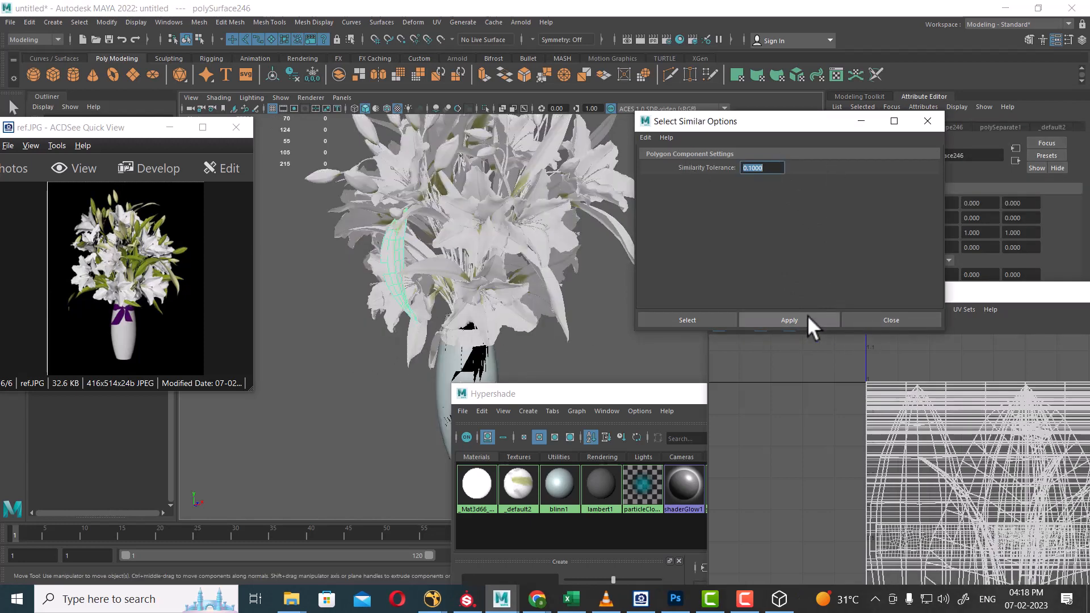
{"action": "left_click_drag", "start_coordinate": [472, 309], "coordinate": [526, 284], "text": "alt"}
{"action": "middle_click_drag", "start_coordinate": [526, 284], "coordinate": [574, 178], "text": "alt"}
{"action": "left_click_drag", "start_coordinate": [574, 177], "coordinate": [537, 286], "text": "alt"}
{"action": "left_click", "coordinate": [915, 318]}
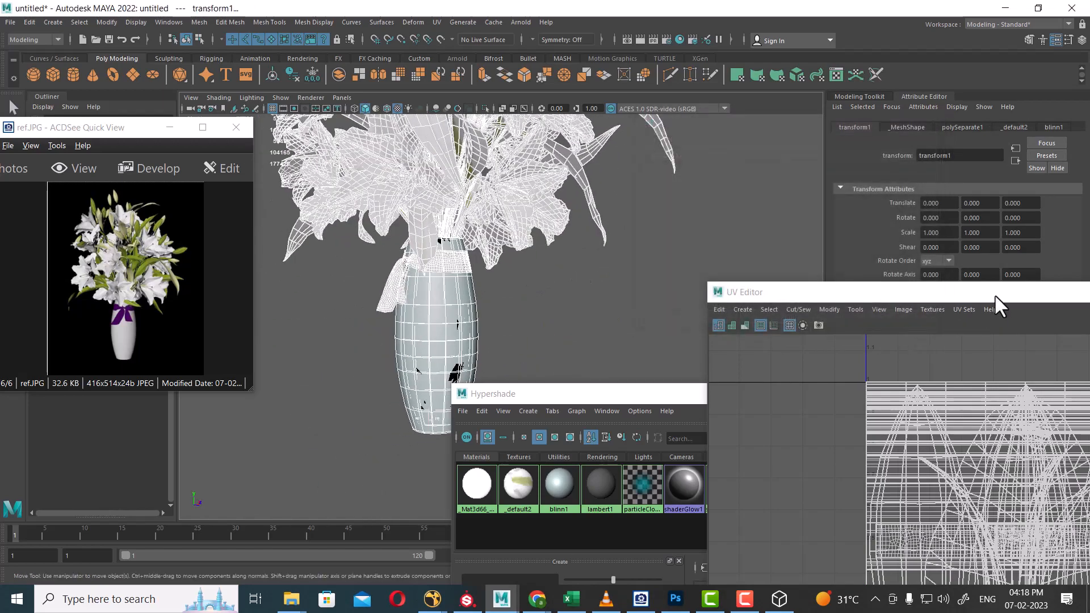
Close the UV Editor, clear the selection and frame the lily buds in the viewport.
{"action": "left_click_drag", "start_coordinate": [995, 294], "coordinate": [376, 341]}
{"action": "left_click", "coordinate": [708, 336]}
{"action": "left_click_drag", "start_coordinate": [578, 270], "coordinate": [496, 260], "text": "alt"}
{"action": "left_click", "coordinate": [650, 314]}
{"action": "right_click_drag", "start_coordinate": [496, 260], "coordinate": [492, 322], "text": "alt"}
{"action": "left_click_drag", "start_coordinate": [492, 322], "coordinate": [465, 320], "text": "alt"}
{"action": "right_click_drag", "start_coordinate": [464, 320], "coordinate": [465, 320], "text": "alt"}
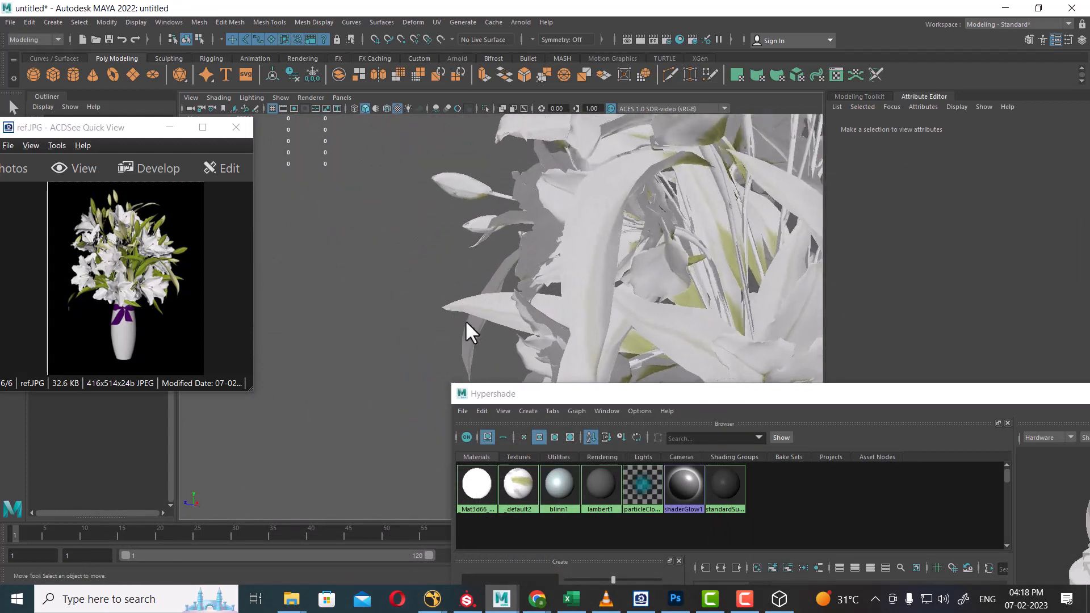
{"action": "left_click_drag", "start_coordinate": [465, 320], "coordinate": [445, 298], "text": "alt"}
{"action": "left_click_drag", "start_coordinate": [390, 194], "coordinate": [396, 151], "text": "alt"}
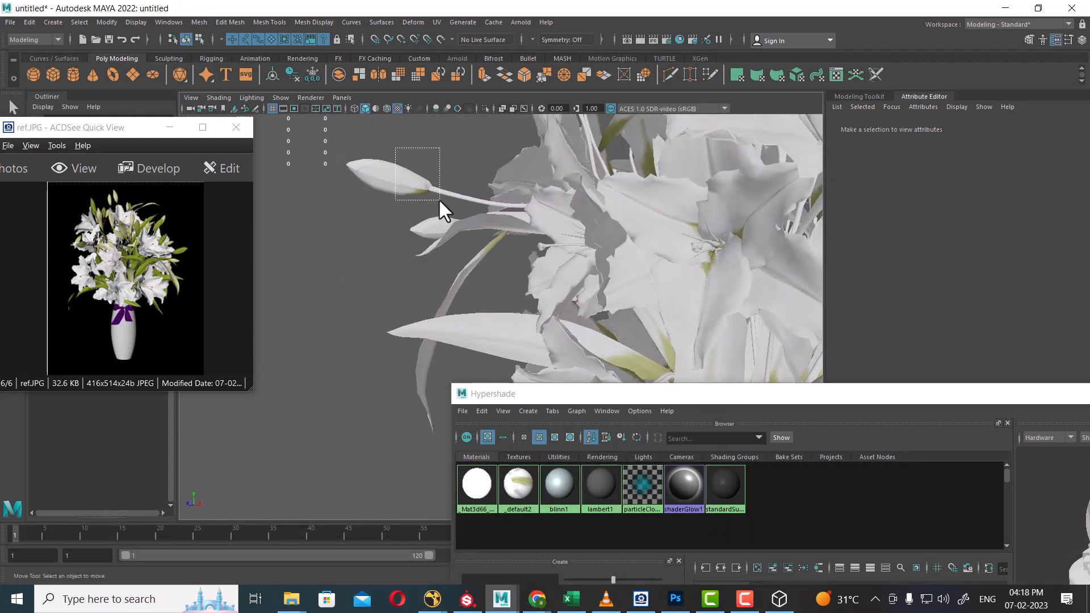
Select the left bud's stem, then Shift-add several lily buds and a bud stem.
{"action": "left_click_drag", "start_coordinate": [440, 199], "coordinate": [633, 245]}
{"action": "left_click", "coordinate": [458, 260]}
{"action": "left_click_drag", "start_coordinate": [492, 317], "coordinate": [617, 277], "text": "alt"}
{"action": "left_click", "coordinate": [577, 238]}
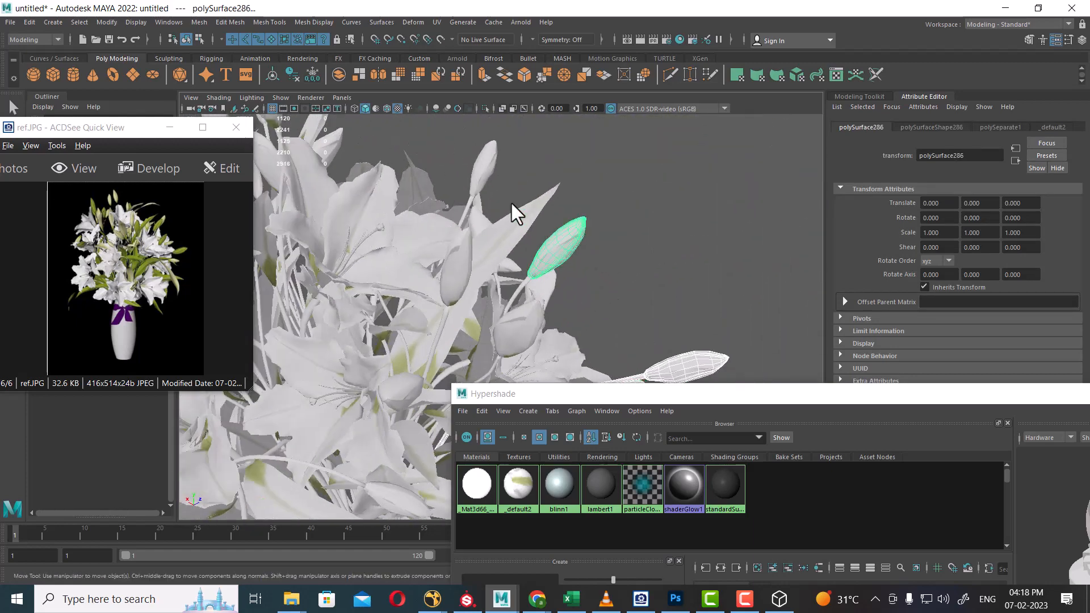
{"action": "left_click", "coordinate": [484, 166]}
{"action": "left_click_drag", "start_coordinate": [523, 209], "coordinate": [474, 220], "text": "alt"}
{"action": "left_click", "coordinate": [463, 205]}
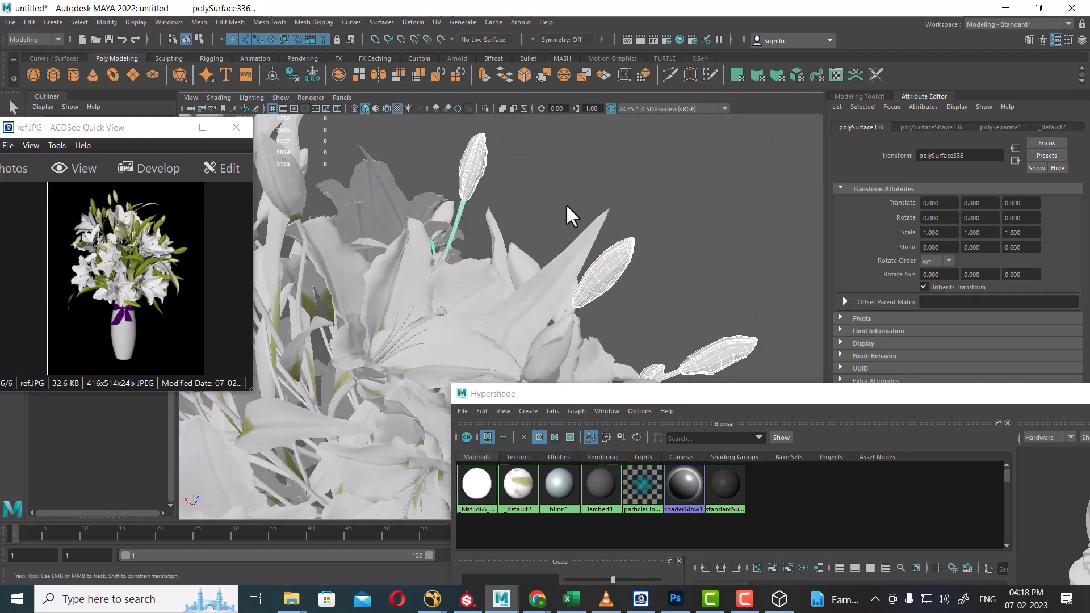
{"action": "left_click_drag", "start_coordinate": [565, 204], "coordinate": [528, 260], "text": "alt"}
{"action": "left_click", "coordinate": [528, 260], "text": "shift"}
{"action": "left_click", "coordinate": [463, 297], "text": "shift"}
{"action": "left_click", "coordinate": [386, 341], "text": "shift"}
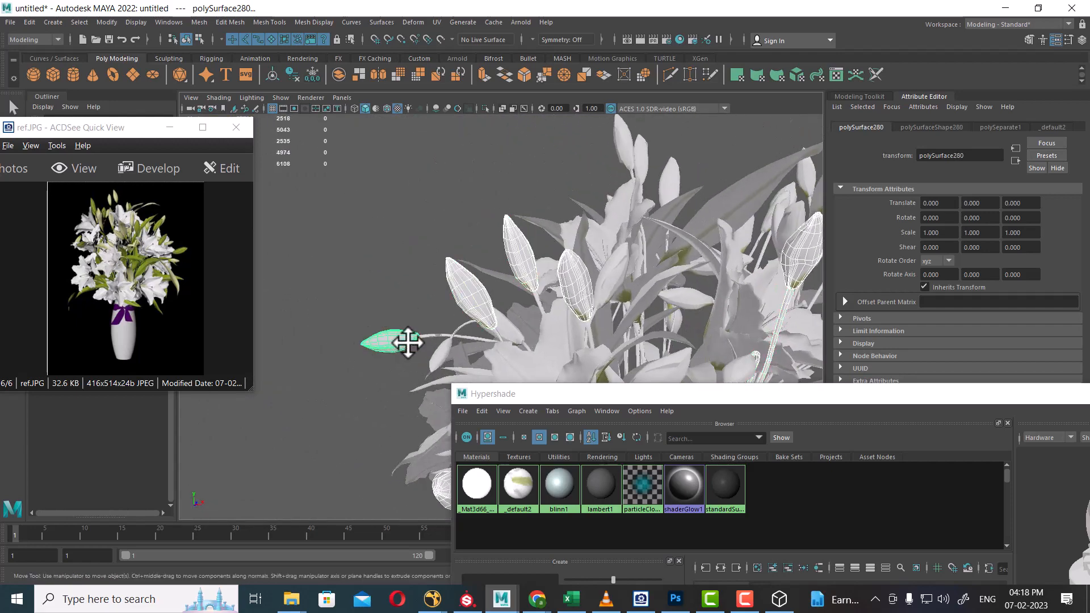
{"action": "left_click", "coordinate": [446, 336], "text": "shift"}
Add the remaining buds plus the left and lower-left stems to the selection.
{"action": "left_click_drag", "start_coordinate": [463, 331], "coordinate": [585, 234], "text": "alt"}
{"action": "left_click", "coordinate": [484, 182], "text": "shift"}
{"action": "left_click_drag", "start_coordinate": [484, 182], "coordinate": [519, 192], "text": "alt"}
{"action": "left_click", "coordinate": [519, 193], "text": "shift"}
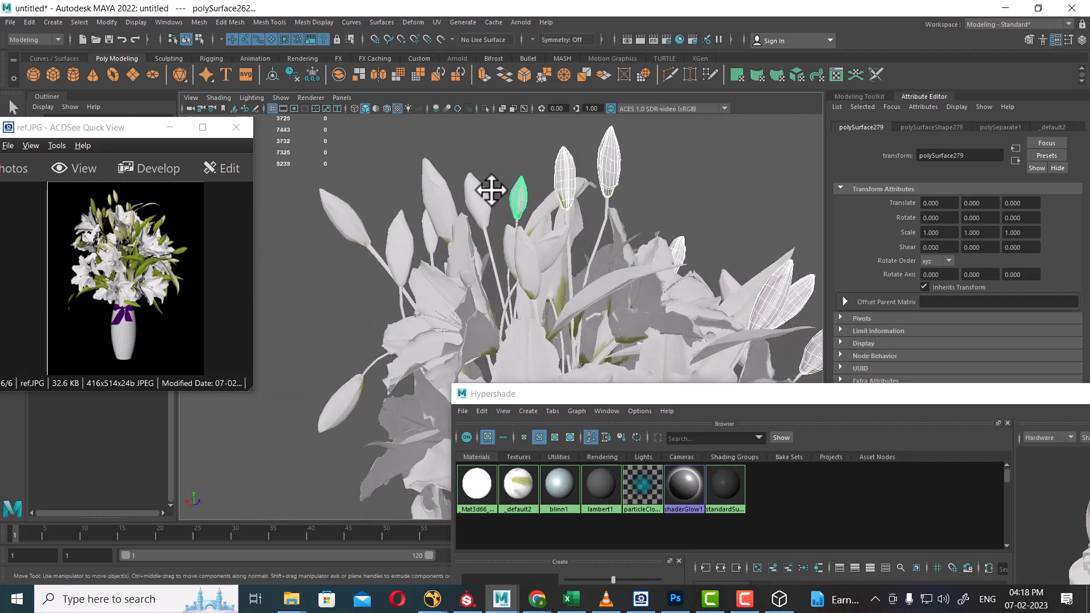
{"action": "left_click", "coordinate": [478, 202], "text": "shift"}
{"action": "left_click", "coordinate": [487, 240], "text": "shift"}
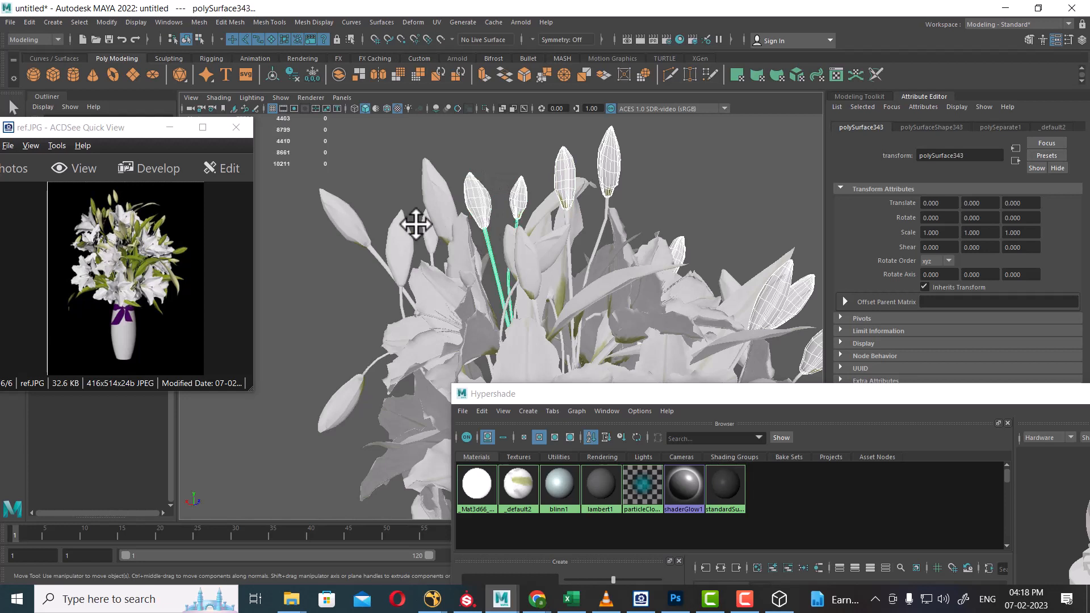
{"action": "left_click", "coordinate": [425, 178], "text": "shift"}
{"action": "left_click", "coordinate": [360, 225], "text": "shift"}
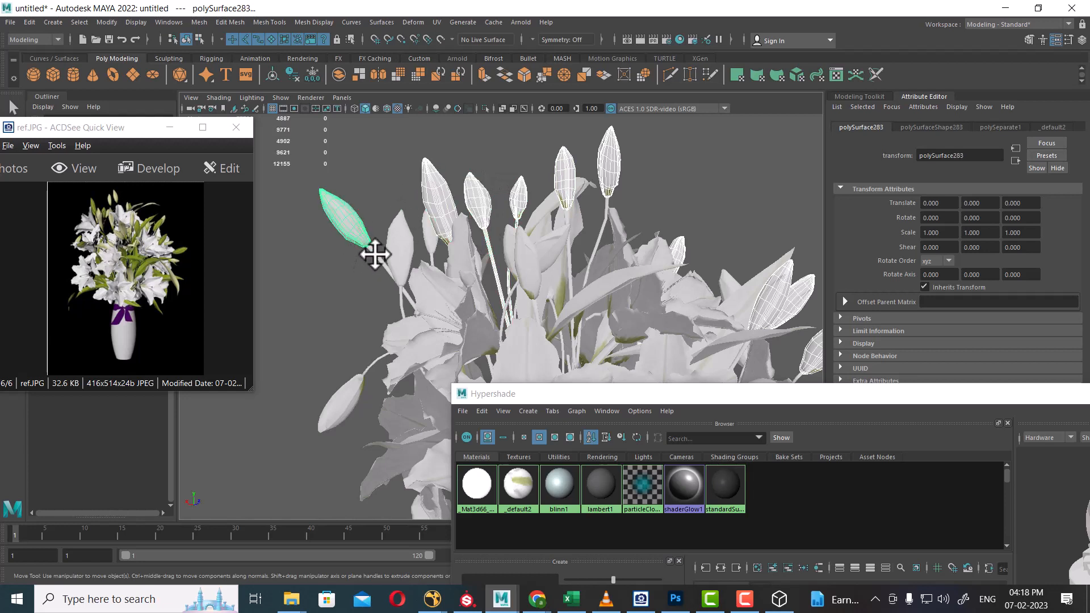
{"action": "left_click", "coordinate": [376, 255], "text": "shift"}
{"action": "left_click_drag", "start_coordinate": [341, 363], "coordinate": [368, 388], "text": "shift"}
{"action": "middle_click_drag", "start_coordinate": [550, 288], "coordinate": [551, 221], "text": "alt"}
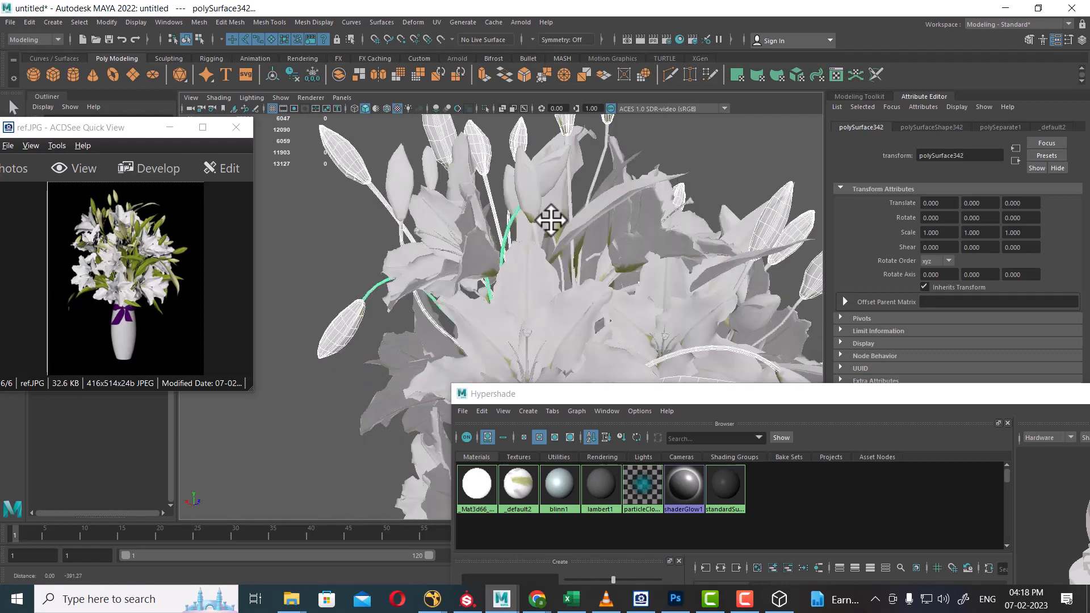
{"action": "left_click_drag", "start_coordinate": [551, 220], "coordinate": [630, 293], "text": "alt"}
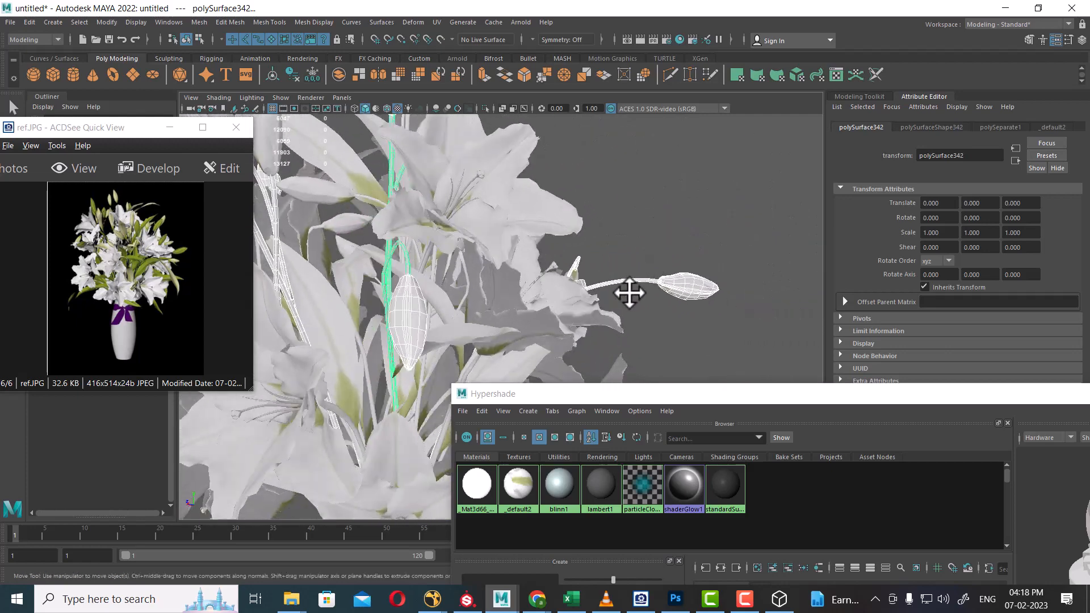
Compare the buds with the ref.JPG photo and bring up material assignment for the selection.
{"action": "left_click", "coordinate": [145, 298]}
{"action": "scroll", "coordinate": [144, 297], "scroll_direction": "up", "scroll_amount": 3}
{"action": "left_click_drag", "start_coordinate": [165, 280], "coordinate": [178, 341]}
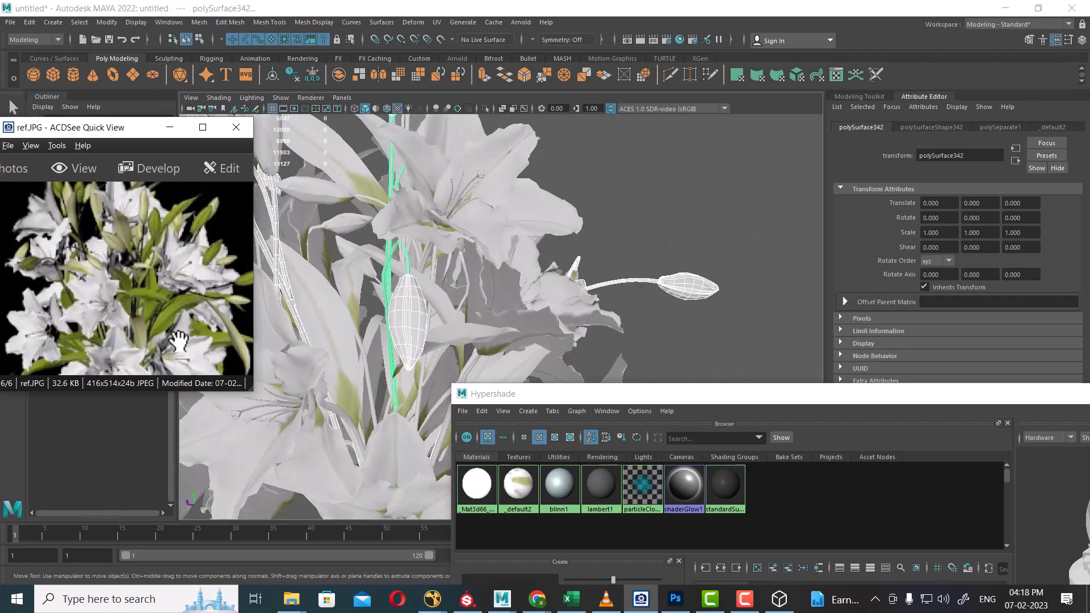
{"action": "right_click_drag", "start_coordinate": [628, 268], "coordinate": [484, 256], "text": "alt"}
{"action": "middle_click_drag", "start_coordinate": [484, 256], "coordinate": [514, 142], "text": "alt"}
{"action": "mouse_move", "coordinate": [577, 255]}
{"action": "left_mouse_down", "text": "alt"}
{"action": "mouse_move", "coordinate": [560, 270]}
{"action": "mouse_move", "coordinate": [572, 227]}
{"action": "mouse_move", "coordinate": [580, 267]}
{"action": "left_mouse_up", "text": "alt"}
{"action": "right_click_drag", "start_coordinate": [581, 267], "coordinate": [491, 274], "text": "alt"}
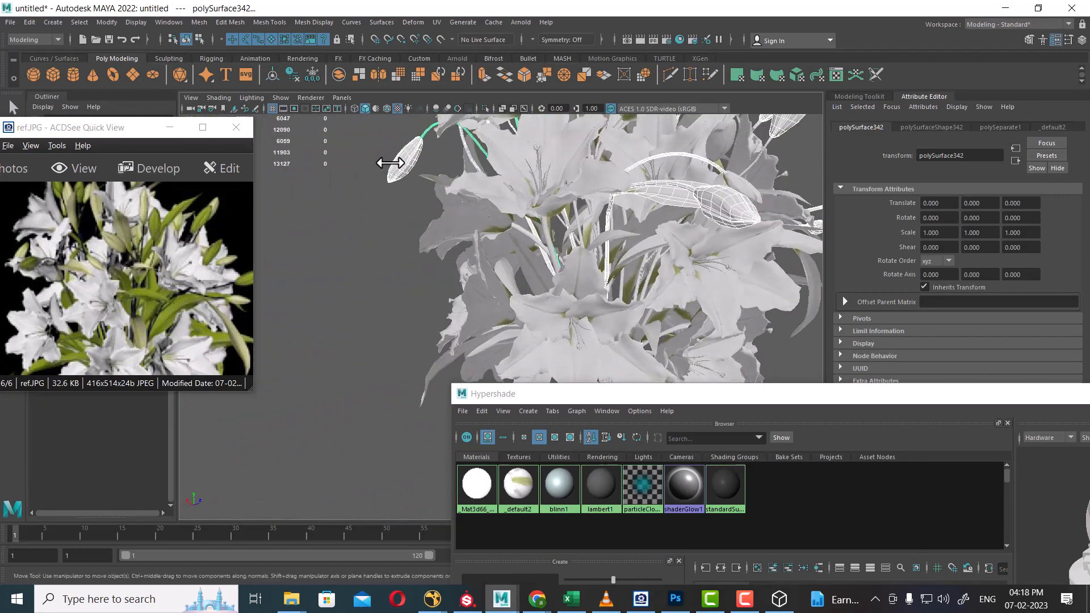
{"action": "right_click_drag", "start_coordinate": [392, 161], "coordinate": [400, 188]}
{"action": "right_click_drag", "start_coordinate": [419, 449], "coordinate": [393, 162]}
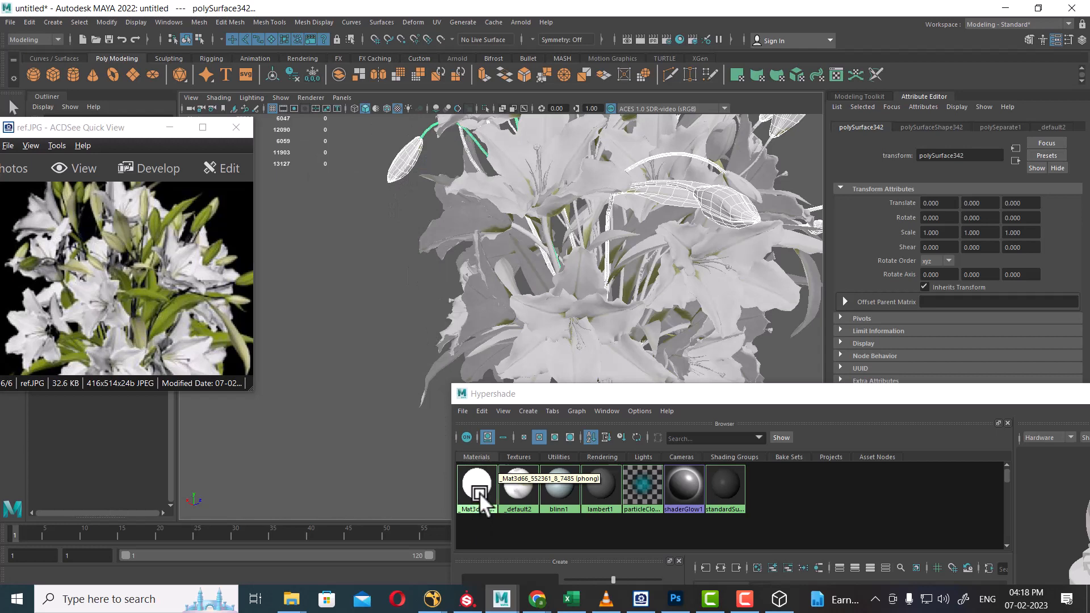
Assign _Mat3d66_552361_8_7485 to the buds and map its colour to 3d66Model-552361-files-4.jpg.
{"action": "right_click_drag", "start_coordinate": [479, 491], "coordinate": [475, 415]}
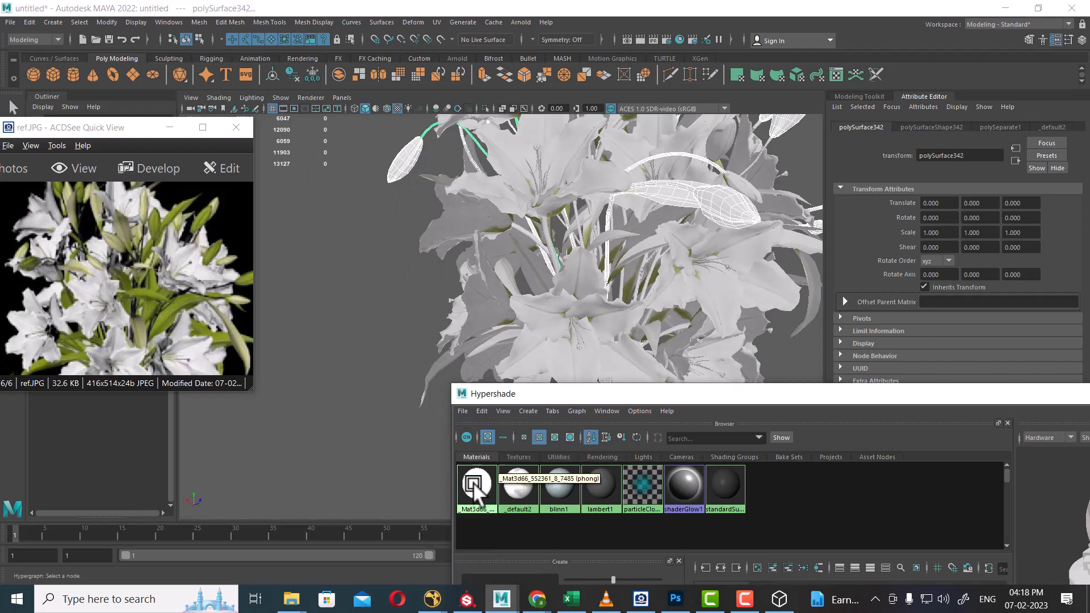
{"action": "left_click", "coordinate": [473, 482]}
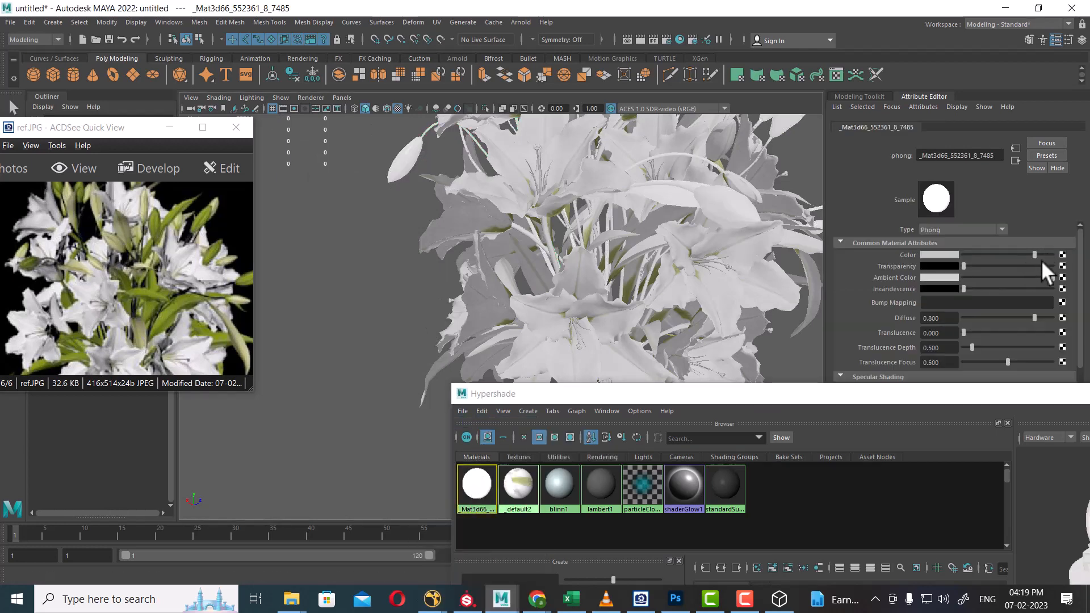
{"action": "left_click", "coordinate": [1062, 256]}
{"action": "left_click", "coordinate": [464, 308]}
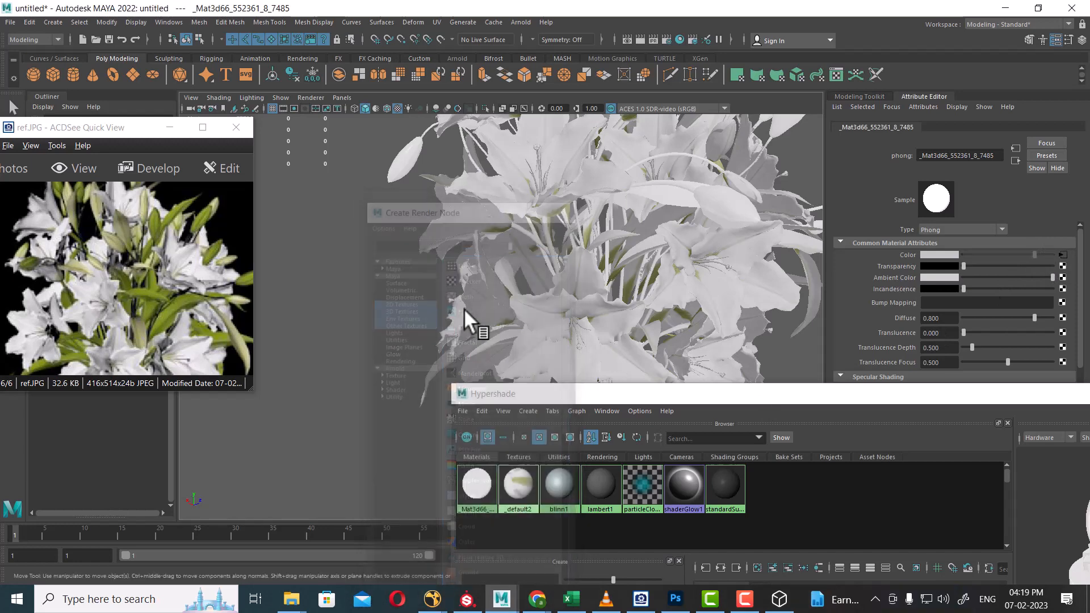
{"action": "left_click", "coordinate": [1066, 284]}
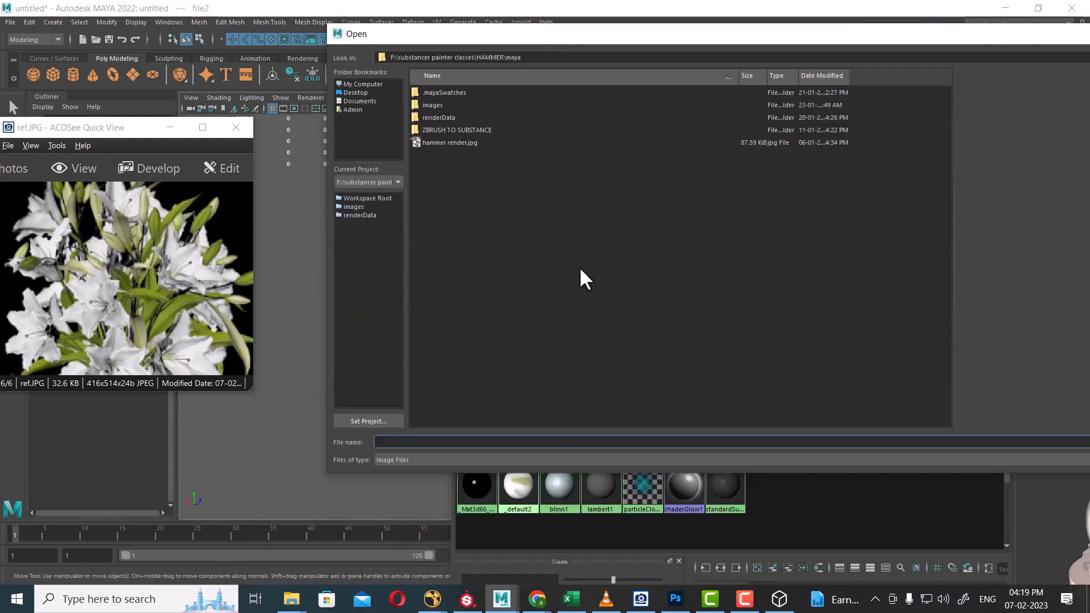
{"action": "key", "text": "Return"}
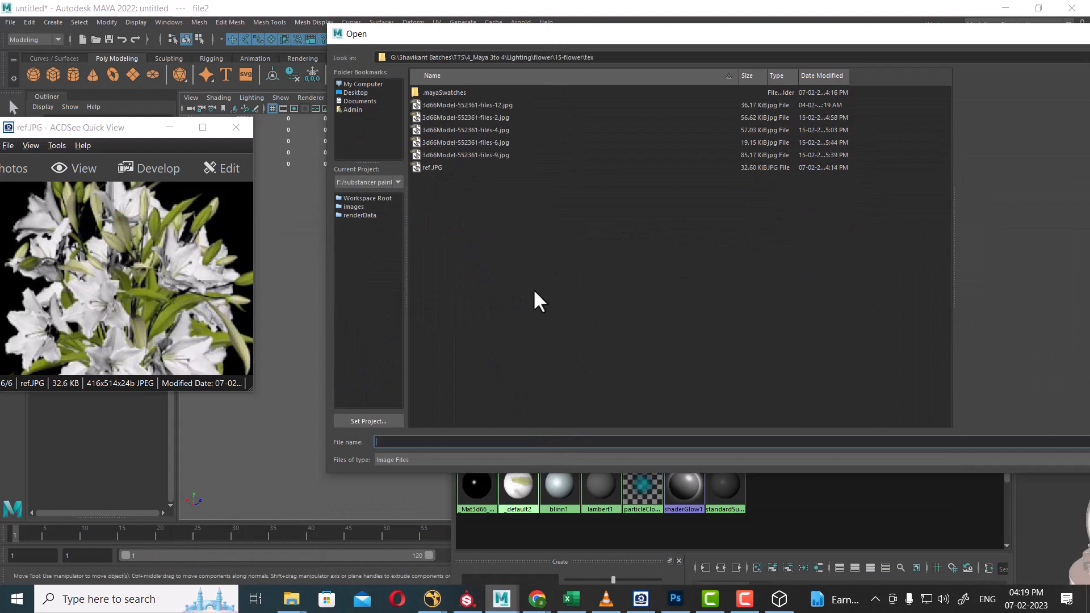
{"action": "left_click", "coordinate": [464, 105]}
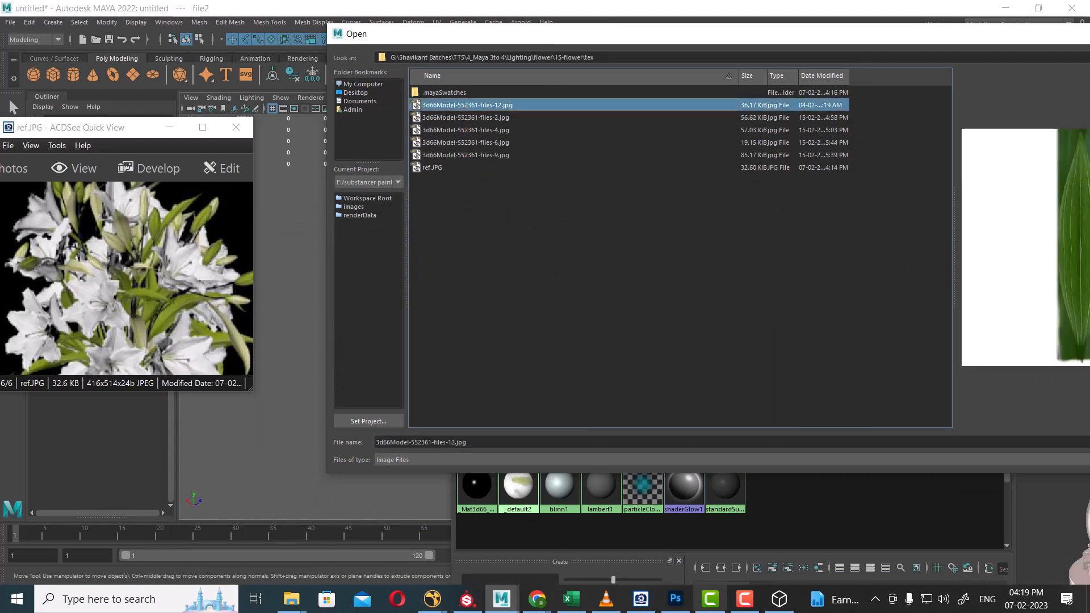
{"action": "left_click", "coordinate": [743, 602]}
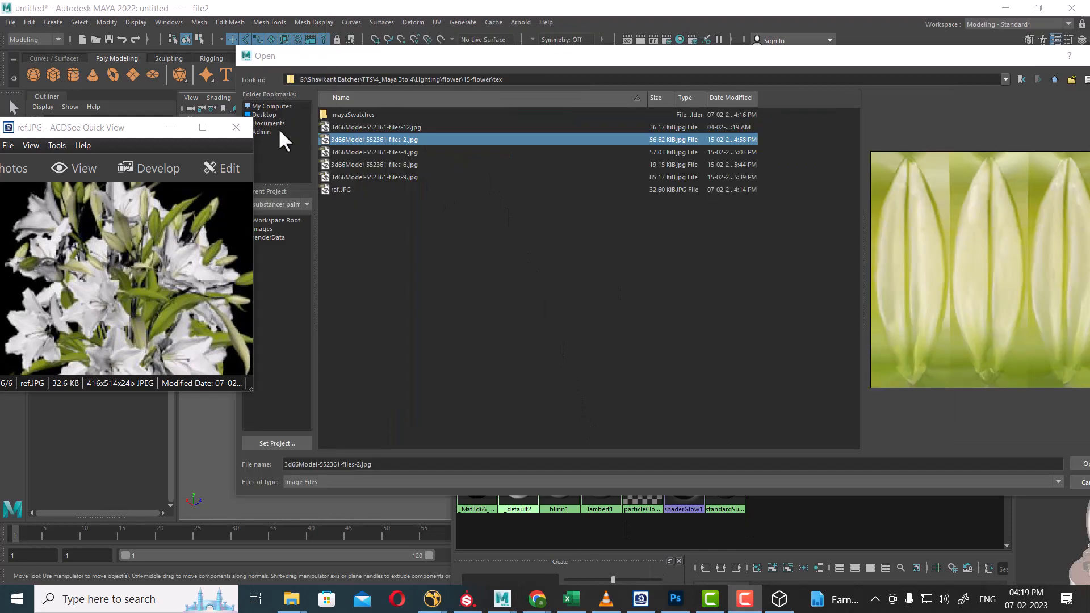
{"action": "double_click", "coordinate": [366, 156]}
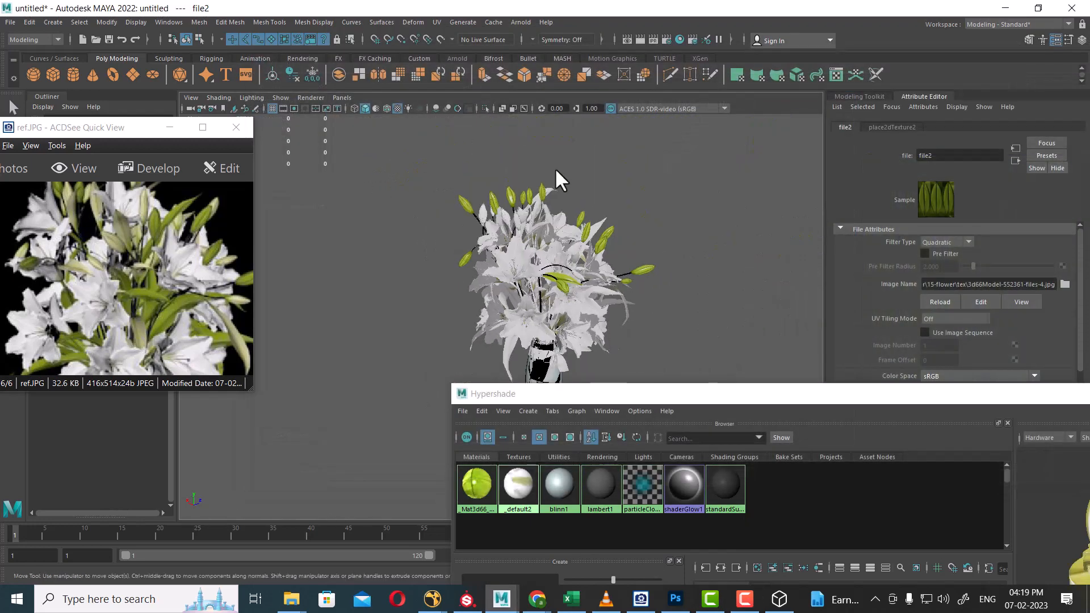
{"action": "scroll", "coordinate": [562, 271], "scroll_direction": "up", "scroll_amount": 4}
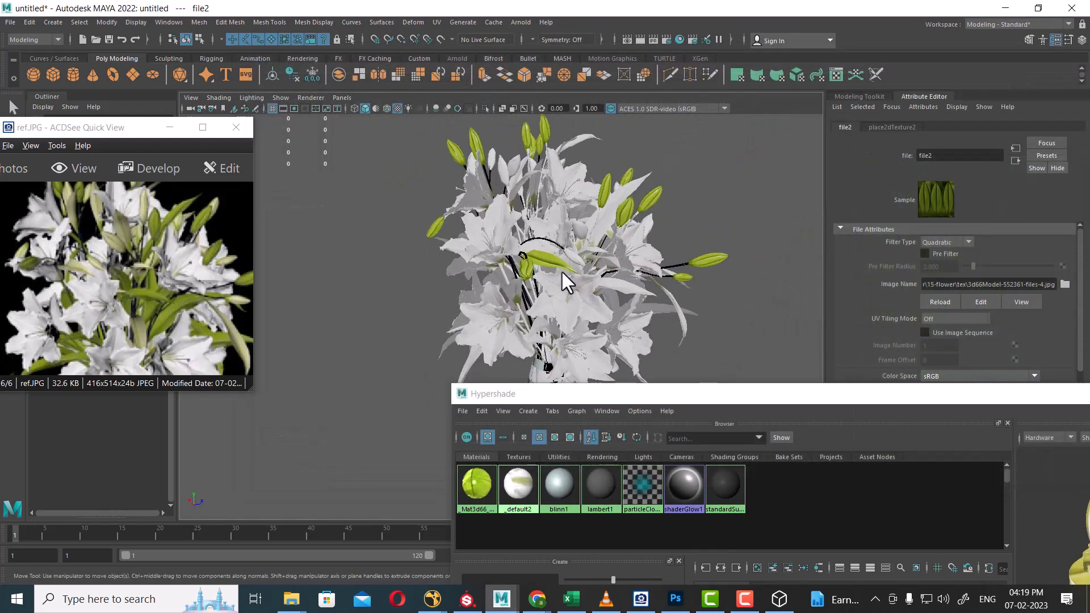
Select the bud's Mat3d66 material and maximize the Hypershade, minimizing the reference viewer.
{"action": "left_click_drag", "start_coordinate": [562, 271], "coordinate": [550, 220], "text": "alt"}
{"action": "scroll", "coordinate": [504, 277], "scroll_direction": "up", "scroll_amount": 3}
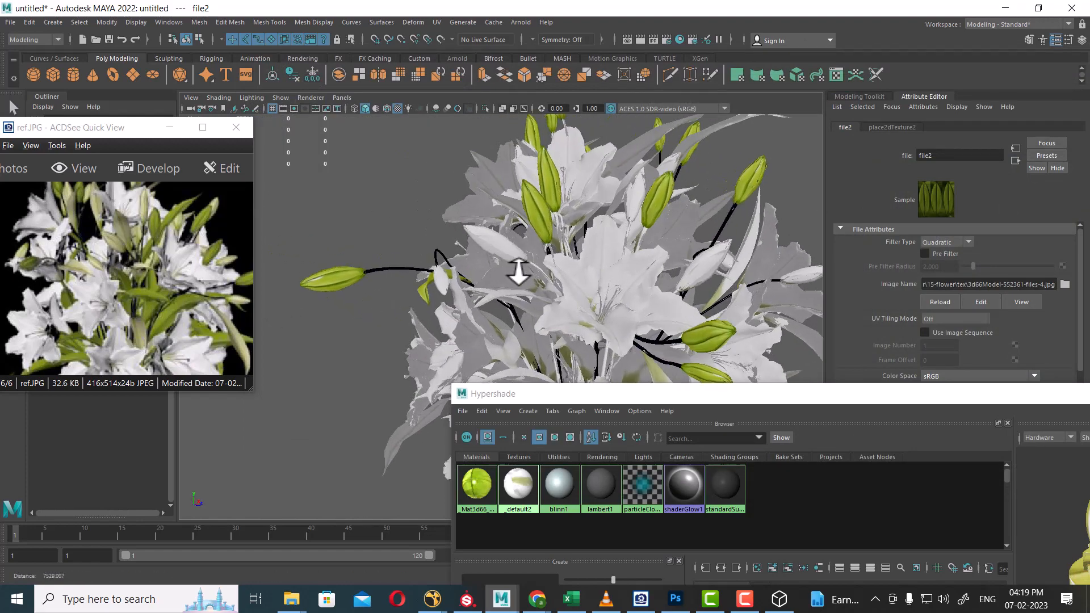
{"action": "left_click", "coordinate": [499, 236]}
{"action": "scroll", "coordinate": [665, 233], "scroll_direction": "up", "scroll_amount": 2}
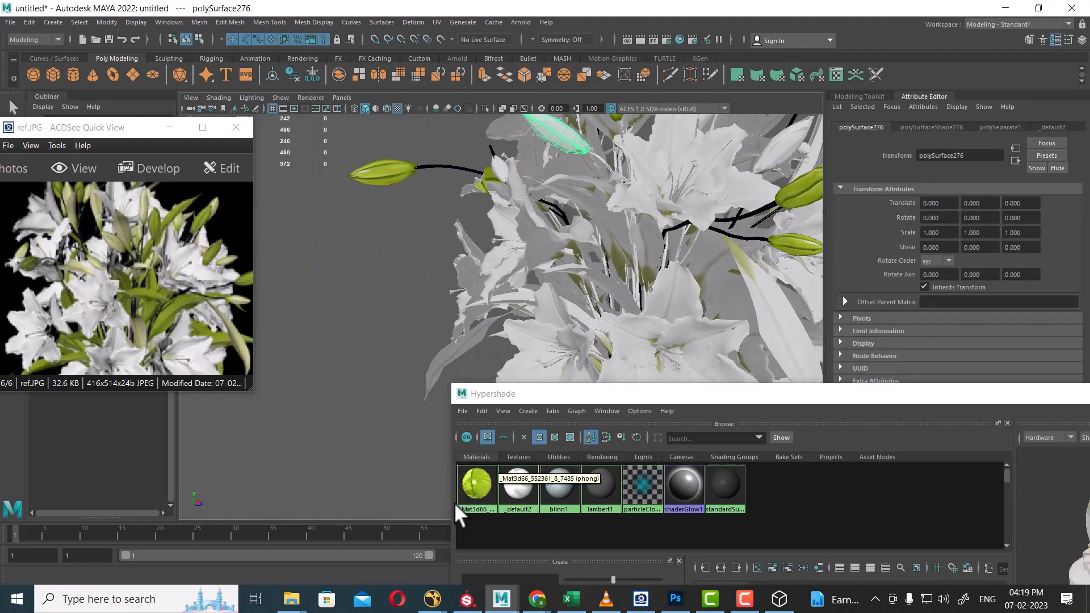
{"action": "left_click", "coordinate": [479, 488]}
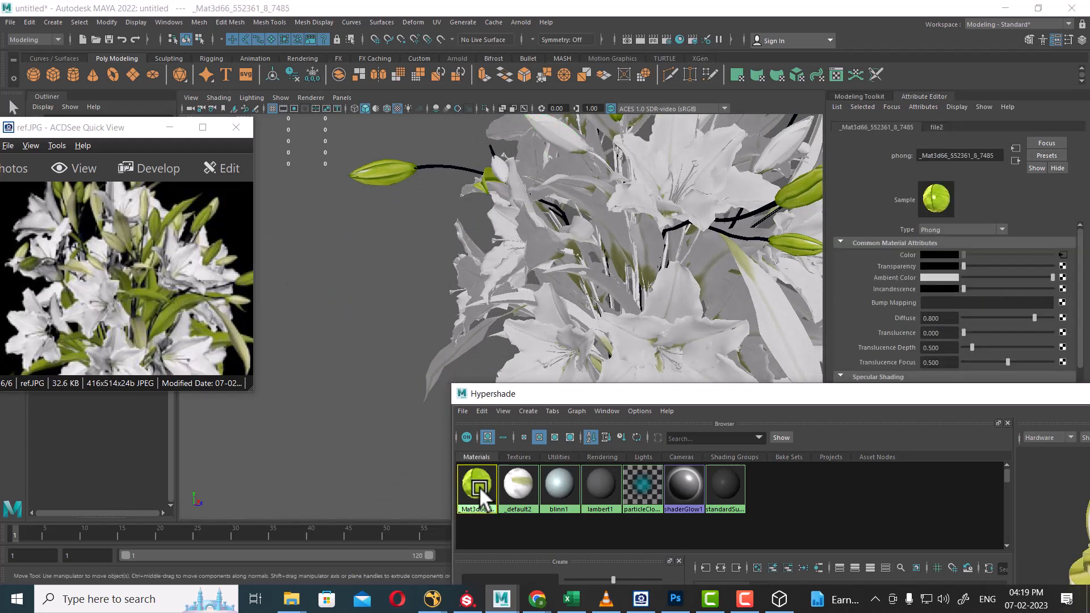
{"action": "double_click", "coordinate": [598, 396]}
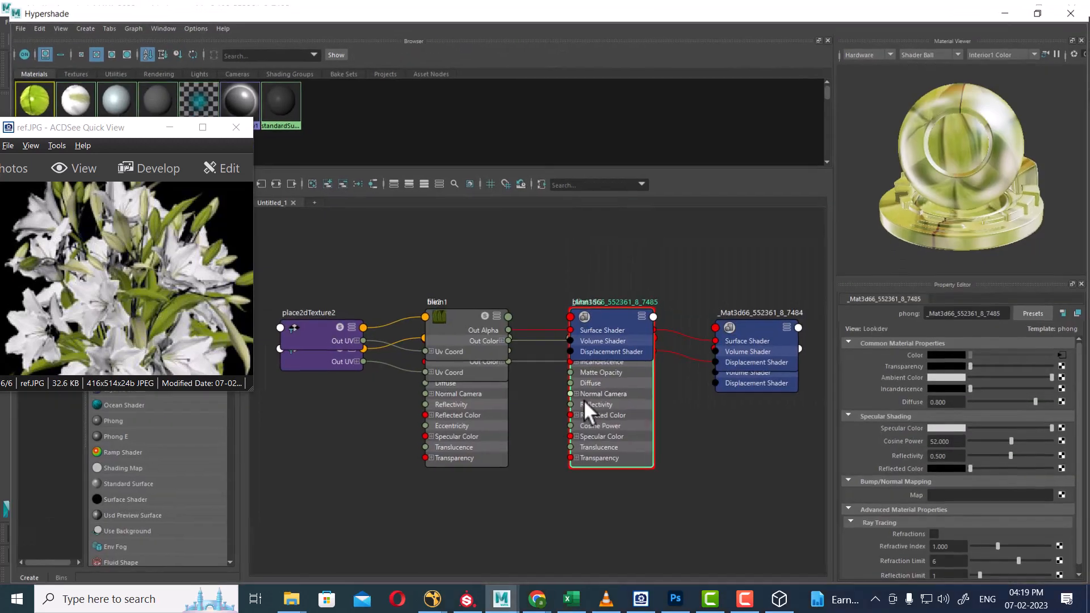
{"action": "left_click", "coordinate": [160, 127]}
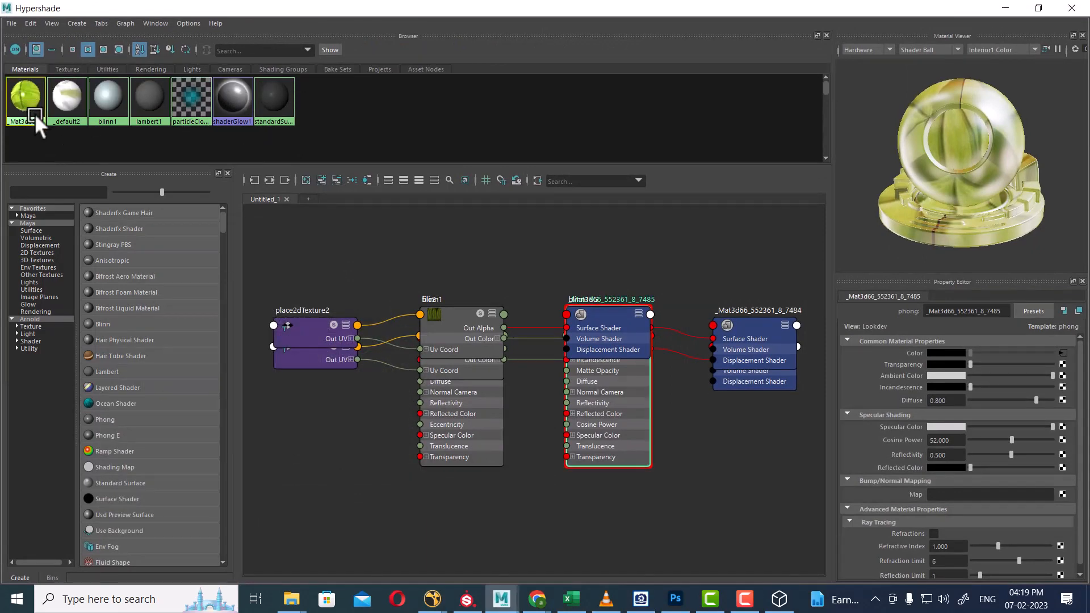
Duplicate the phong material, name the copy leaf, and restore the Hypershade window.
{"action": "key", "text": "ctrl+d"}
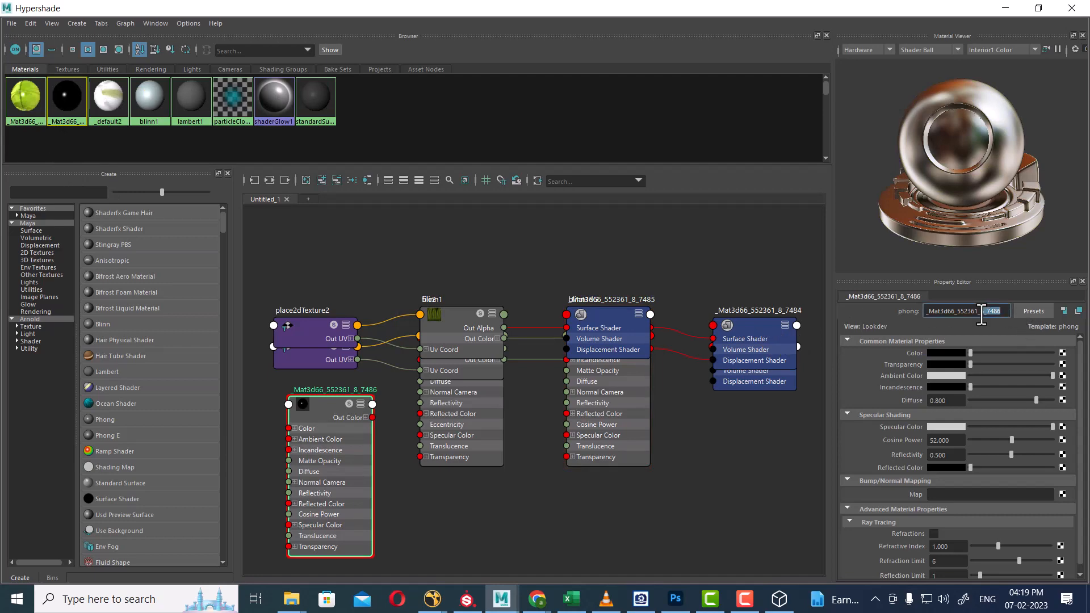
{"action": "type", "text": "leaf"}
{"action": "key", "text": "Return"}
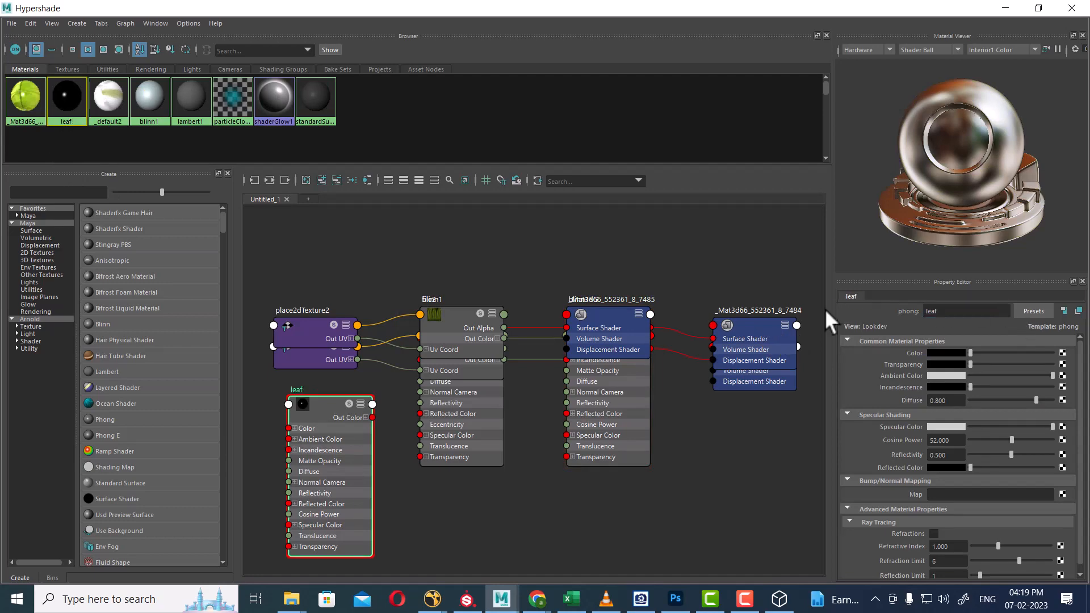
{"action": "left_click", "coordinate": [1039, 8]}
{"action": "scroll", "coordinate": [561, 233], "scroll_direction": "up", "scroll_amount": 5}
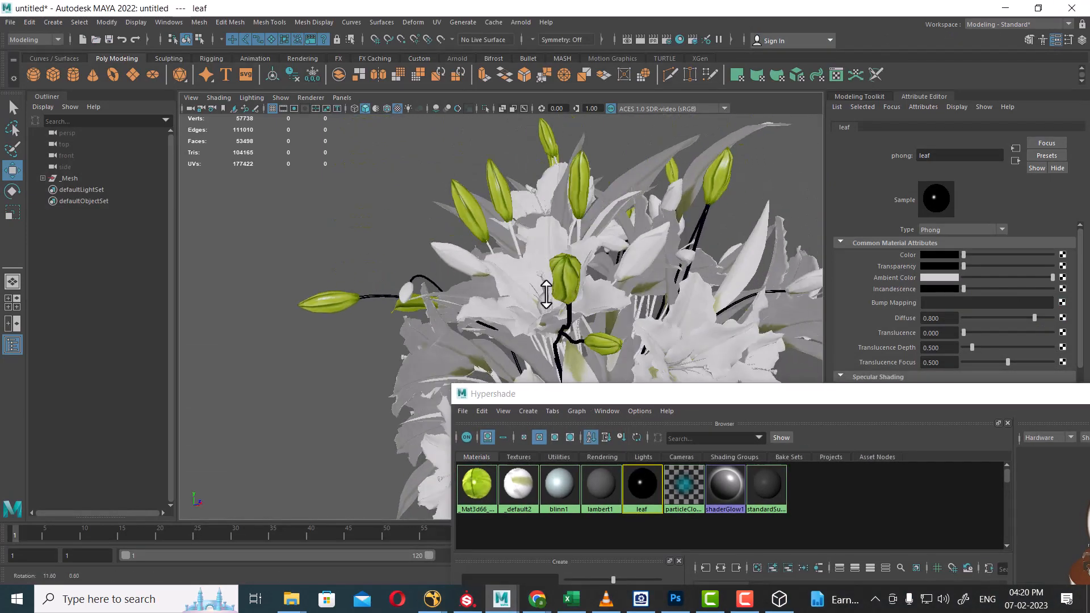
Select a leaf and then a stem piece, orbiting around the bouquet's stems.
{"action": "scroll", "coordinate": [511, 292], "scroll_direction": "up", "scroll_amount": 3}
{"action": "left_click", "coordinate": [422, 246]}
{"action": "scroll", "coordinate": [441, 294], "scroll_direction": "up", "scroll_amount": 3}
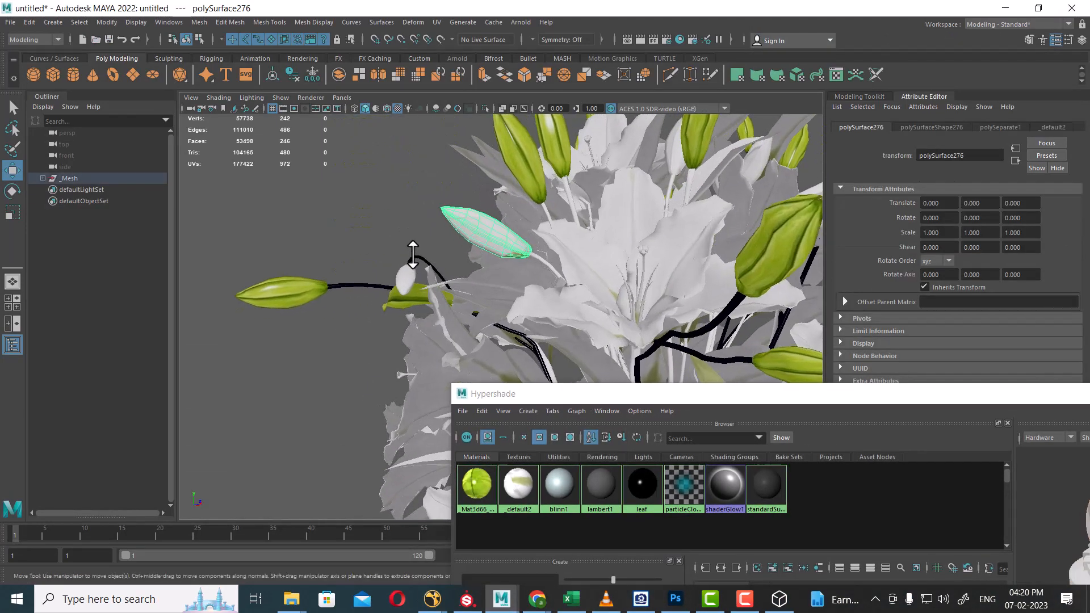
{"action": "left_click", "coordinate": [413, 255]}
{"action": "left_click_drag", "start_coordinate": [413, 255], "coordinate": [610, 294], "text": "alt"}
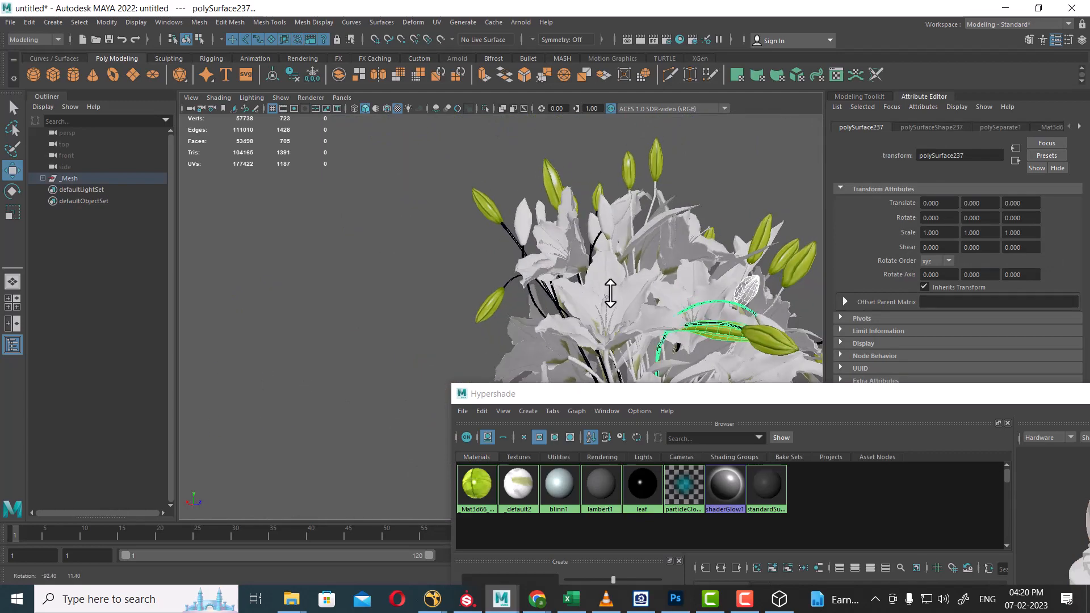
{"action": "scroll", "coordinate": [610, 293], "scroll_direction": "up", "scroll_amount": 6}
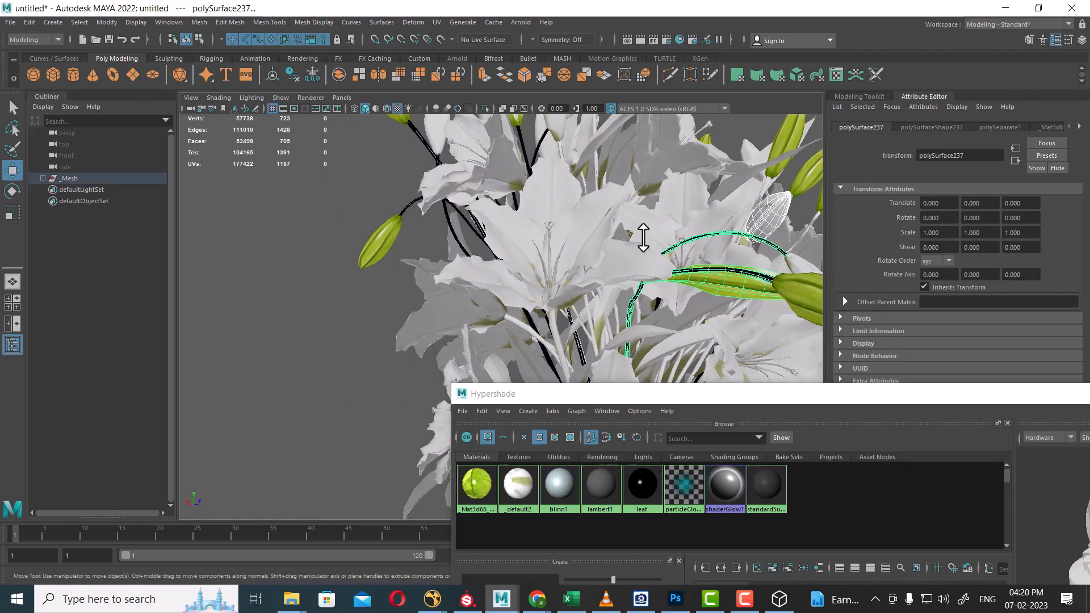
{"action": "left_click_drag", "start_coordinate": [644, 237], "coordinate": [533, 287], "text": "alt"}
{"action": "scroll", "coordinate": [532, 288], "scroll_direction": "down", "scroll_amount": 6}
{"action": "left_click_drag", "start_coordinate": [506, 228], "coordinate": [549, 263], "text": "alt"}
{"action": "scroll", "coordinate": [376, 150], "scroll_direction": "up", "scroll_amount": 4}
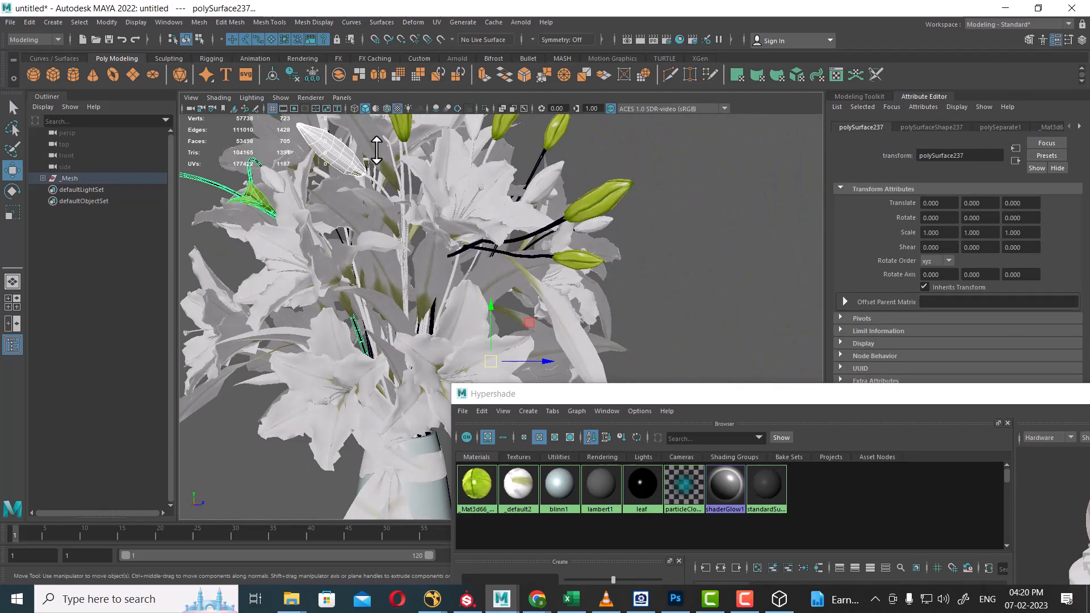
{"action": "left_click_drag", "start_coordinate": [613, 196], "coordinate": [394, 222], "text": "alt"}
{"action": "scroll", "coordinate": [480, 259], "scroll_direction": "up", "scroll_amount": 4}
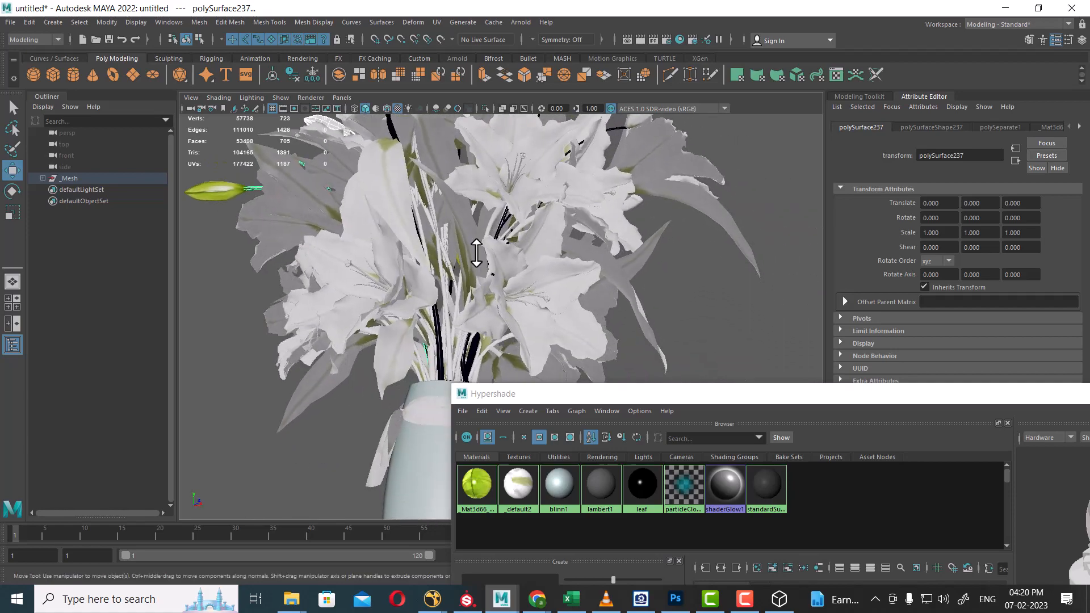
{"action": "left_click_drag", "start_coordinate": [476, 253], "coordinate": [434, 300], "text": "alt"}
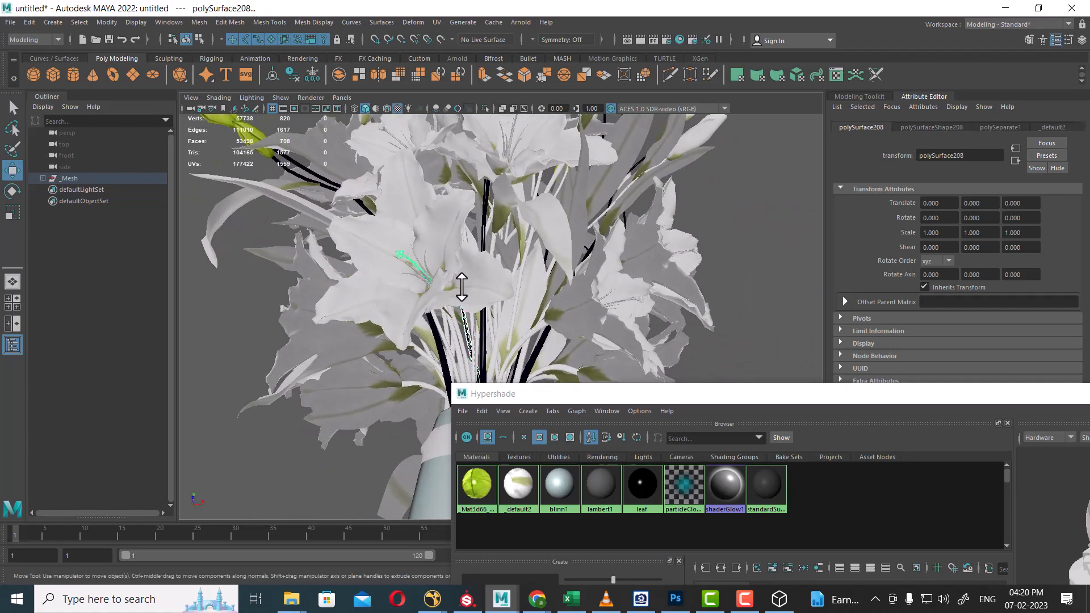
{"action": "left_click_drag", "start_coordinate": [433, 259], "coordinate": [482, 275], "text": "alt"}
Shift-add two pale white buds to the leaf and stem selection.
{"action": "left_click", "coordinate": [453, 239], "text": "shift"}
{"action": "right_click_drag", "start_coordinate": [482, 275], "coordinate": [470, 283], "text": "alt"}
{"action": "left_click_drag", "start_coordinate": [469, 283], "coordinate": [537, 251], "text": "alt"}
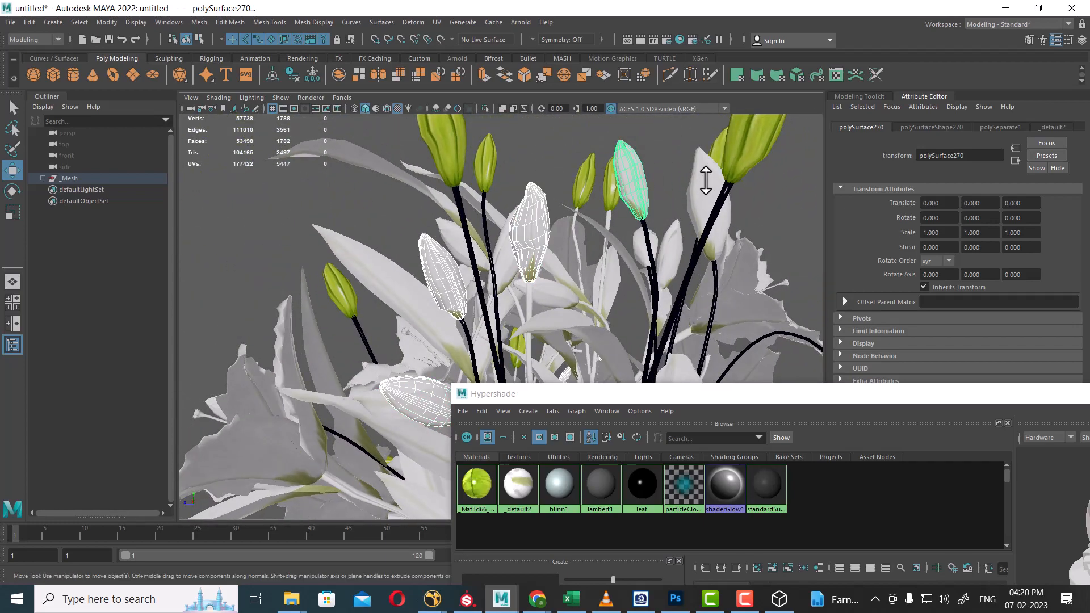
{"action": "left_click", "coordinate": [706, 181], "text": "shift"}
{"action": "right_click_drag", "start_coordinate": [706, 181], "coordinate": [588, 187], "text": "alt"}
{"action": "left_click_drag", "start_coordinate": [589, 187], "coordinate": [701, 182], "text": "alt"}
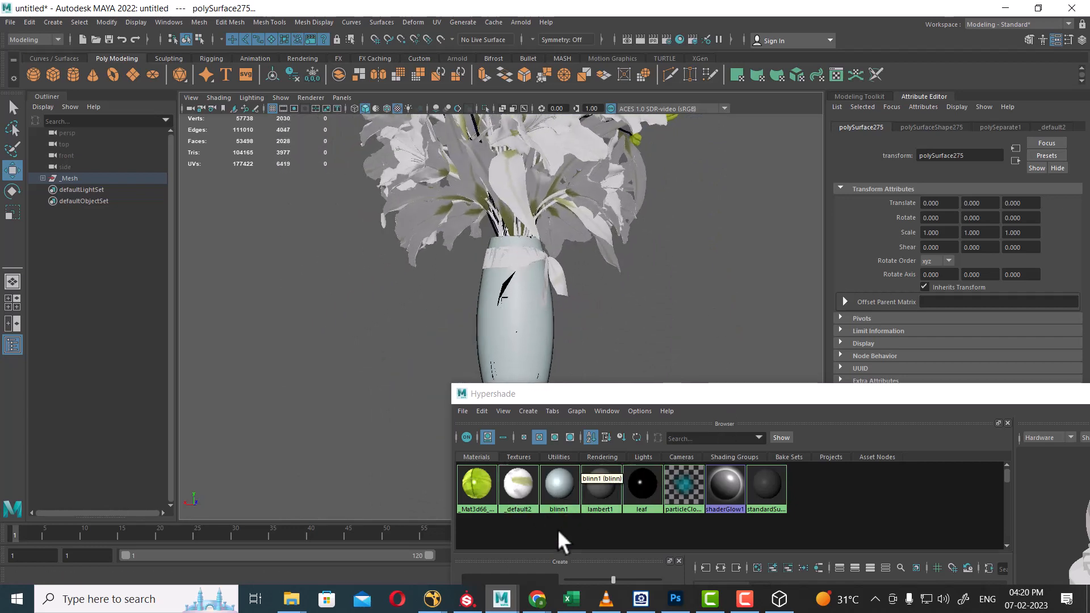
{"action": "left_click_drag", "start_coordinate": [737, 257], "coordinate": [679, 318], "text": "alt"}
Assign the leaf material to the selection and map its colour to 3d66Model-552361-files-2.jpg.
{"action": "right_click_drag", "start_coordinate": [639, 487], "coordinate": [655, 328]}
{"action": "left_click", "coordinate": [646, 476]}
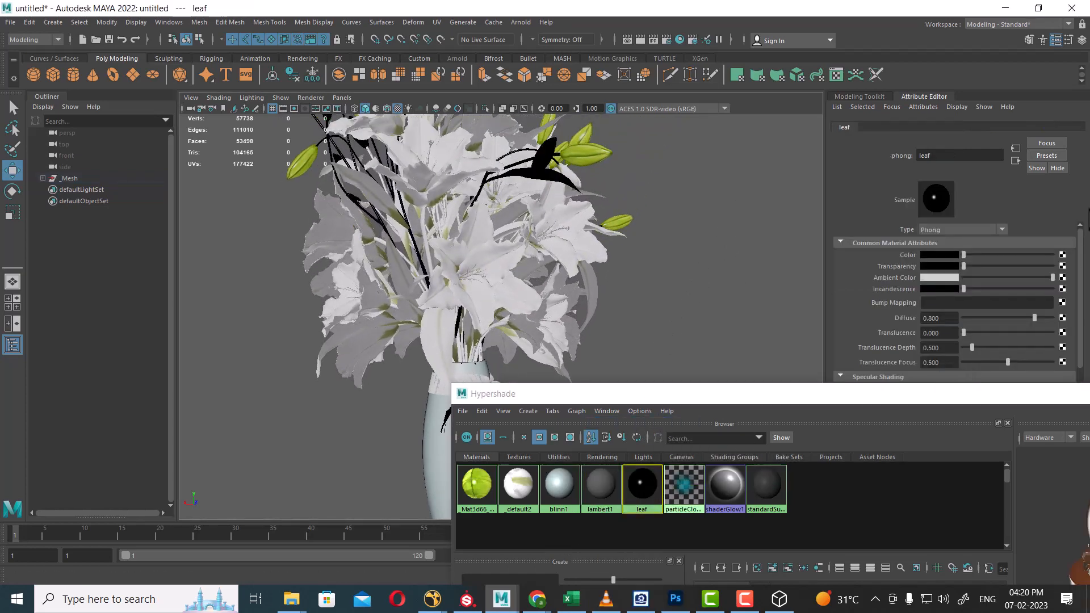
{"action": "left_click", "coordinate": [1063, 255]}
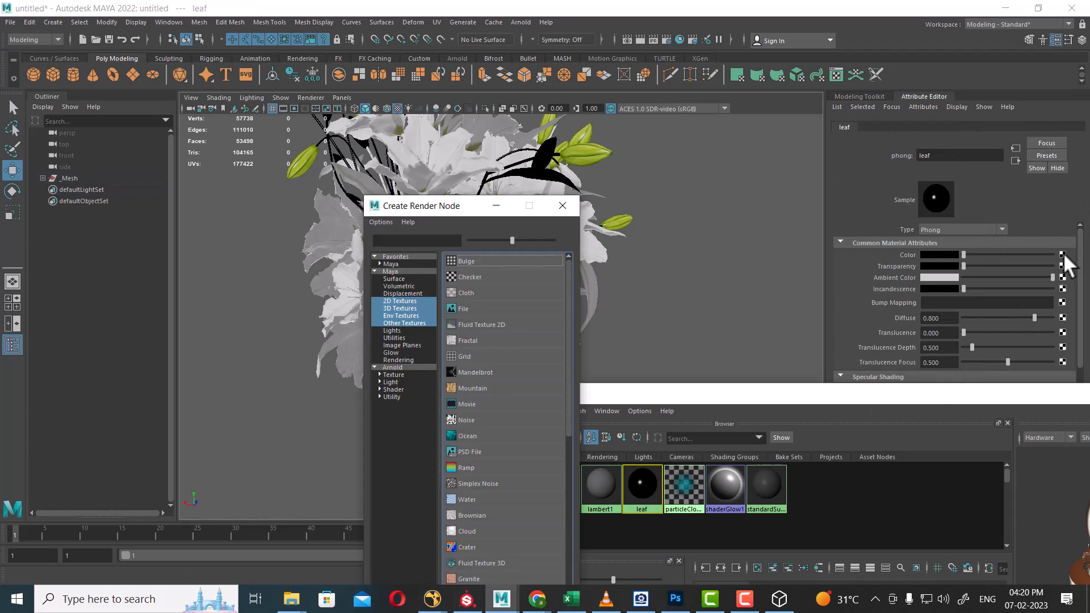
{"action": "left_click", "coordinate": [488, 309]}
{"action": "left_click", "coordinate": [1070, 290]}
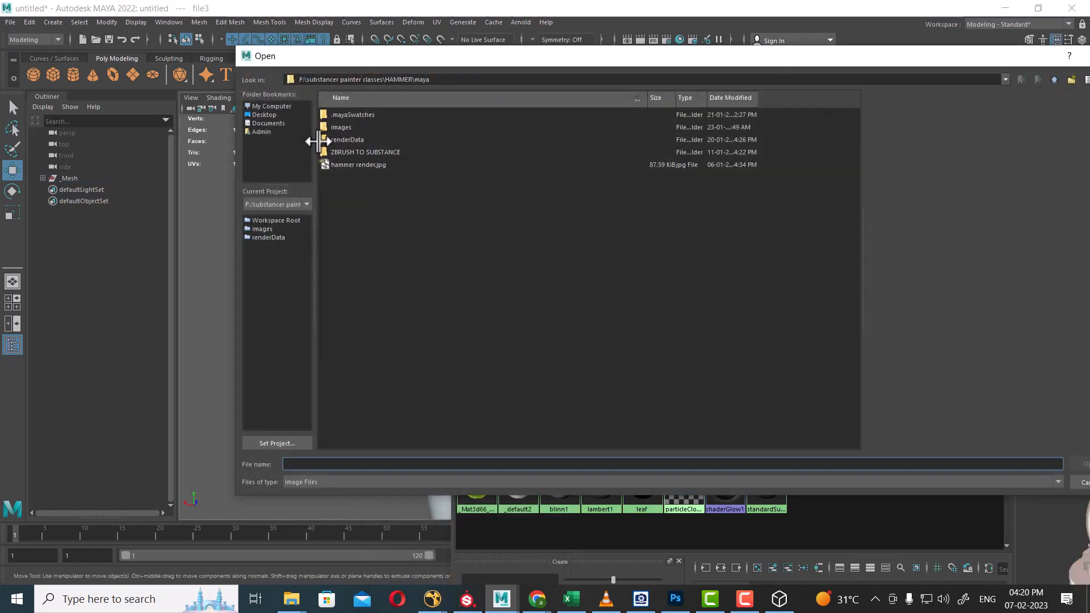
{"action": "type", "text": "G:\\Shavikant Batches\\TTS\\4_Maya 3to 4\\Lighting\\flower\\15-flower\\tex"}
{"action": "key", "text": "Return"}
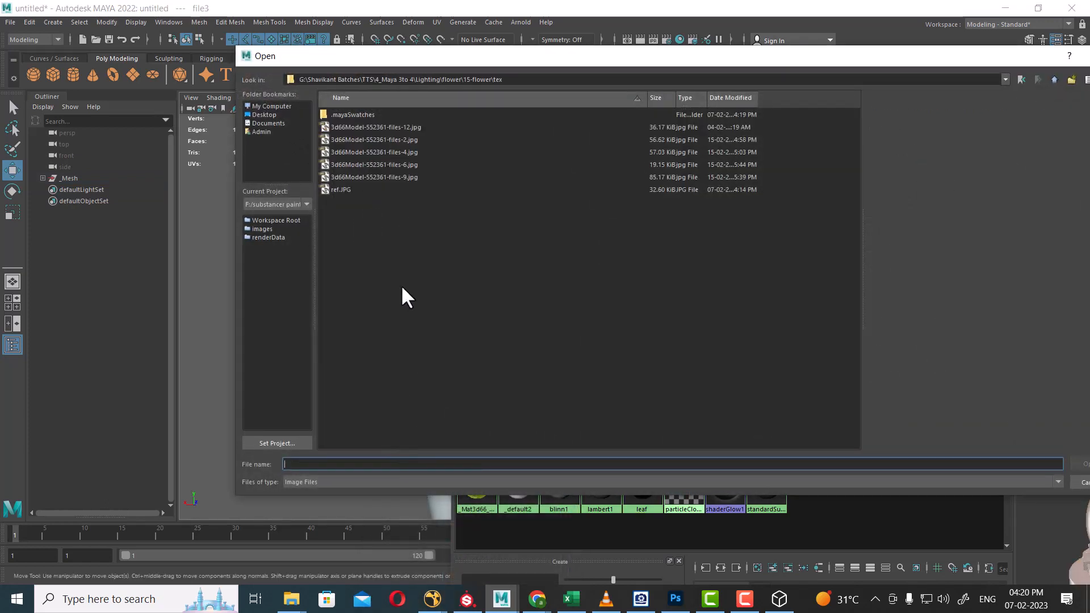
{"action": "left_click", "coordinate": [370, 131]}
{"action": "key", "text": "Down"}
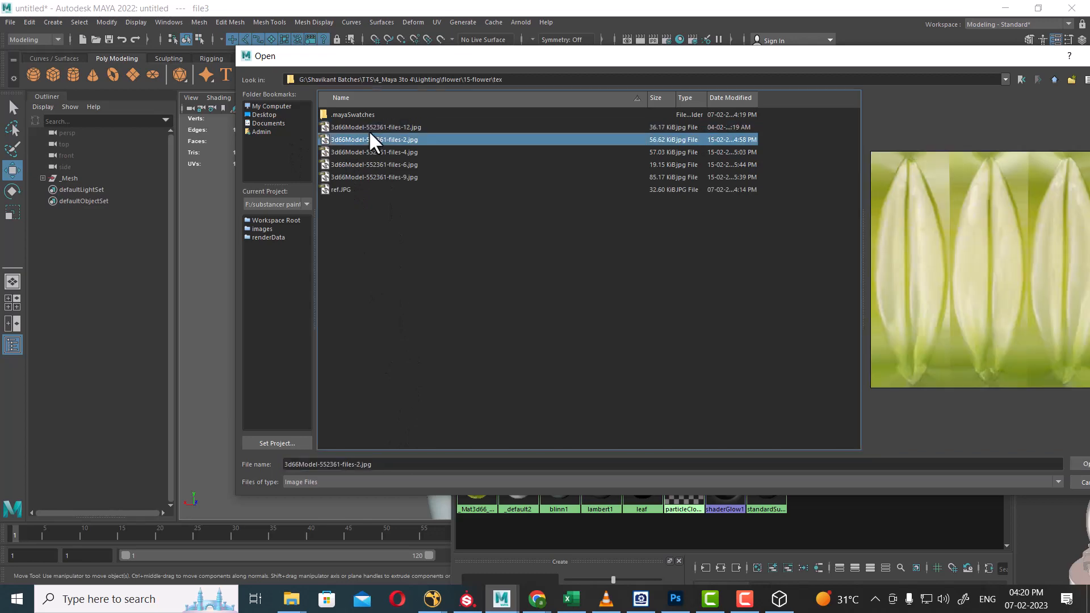
{"action": "double_click", "coordinate": [372, 136]}
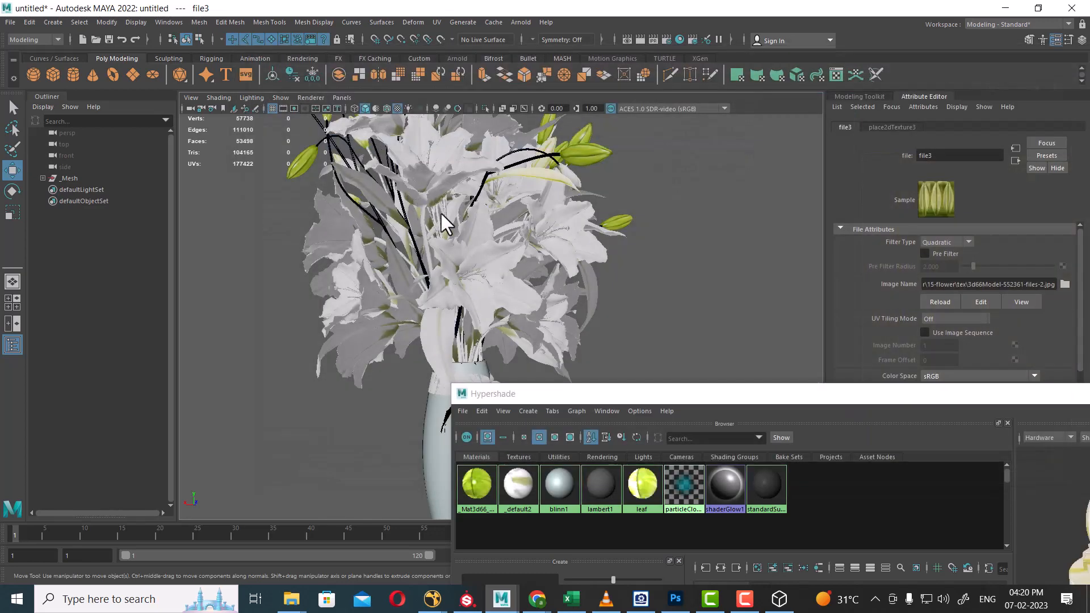
{"action": "scroll", "coordinate": [586, 159], "scroll_direction": "down", "scroll_amount": 3}
{"action": "middle_click_drag", "start_coordinate": [580, 199], "coordinate": [603, 231], "text": "alt"}
Orbit around the vase and bring the ref.JPG reference photo up beside Maya.
{"action": "left_click_drag", "start_coordinate": [606, 241], "coordinate": [513, 335], "text": "alt"}
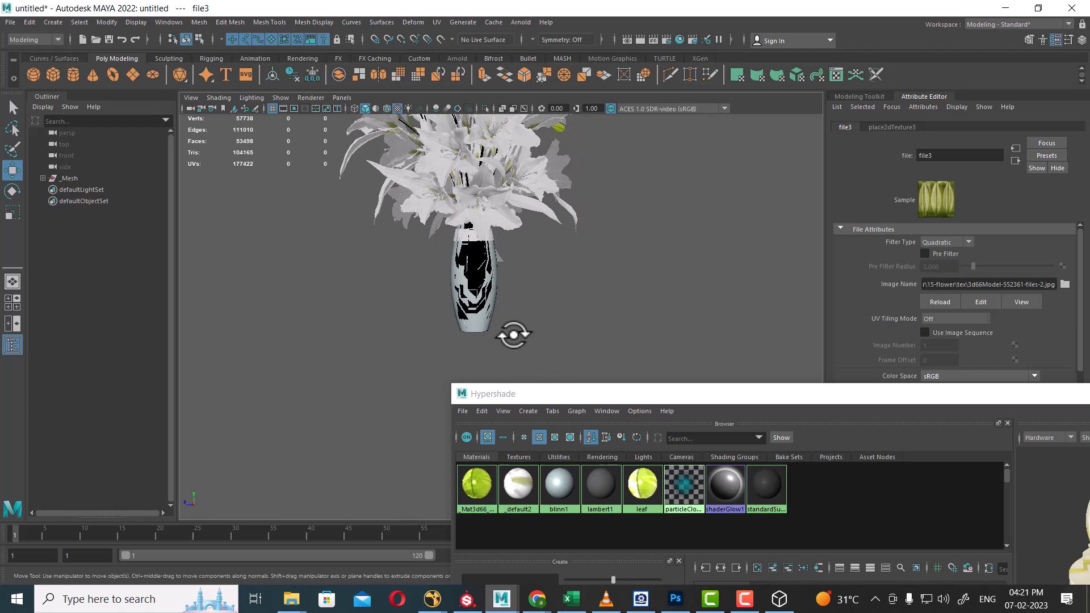
{"action": "mouse_move", "coordinate": [512, 335]}
{"action": "left_mouse_down", "text": "alt"}
{"action": "mouse_move", "coordinate": [548, 304]}
{"action": "mouse_move", "coordinate": [506, 331]}
{"action": "left_mouse_up", "text": "alt"}
{"action": "scroll", "coordinate": [628, 314], "scroll_direction": "up", "scroll_amount": 5}
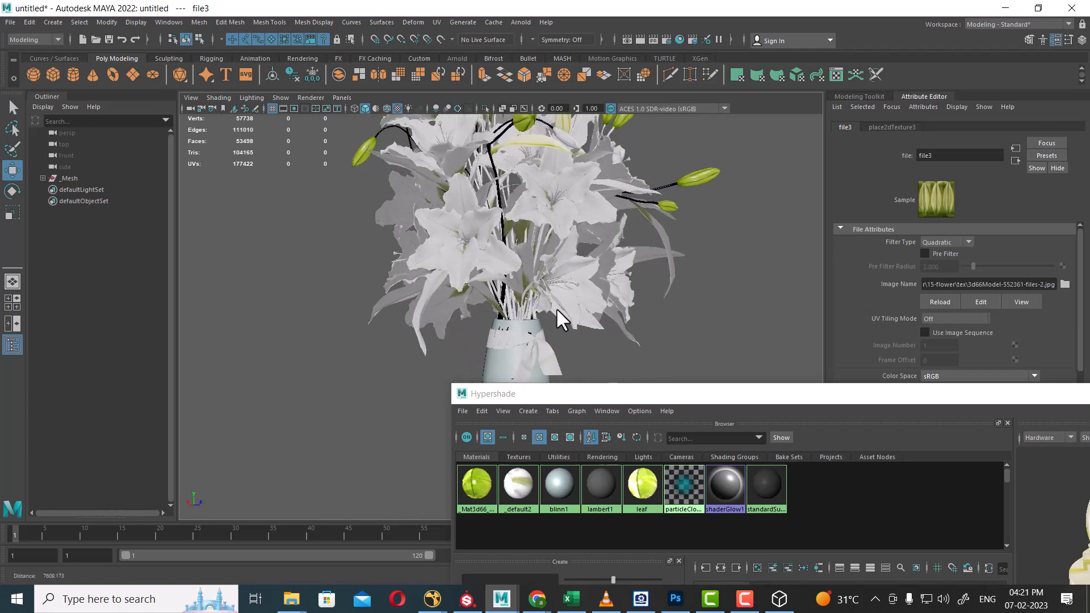
{"action": "scroll", "coordinate": [560, 312], "scroll_direction": "up", "scroll_amount": 1}
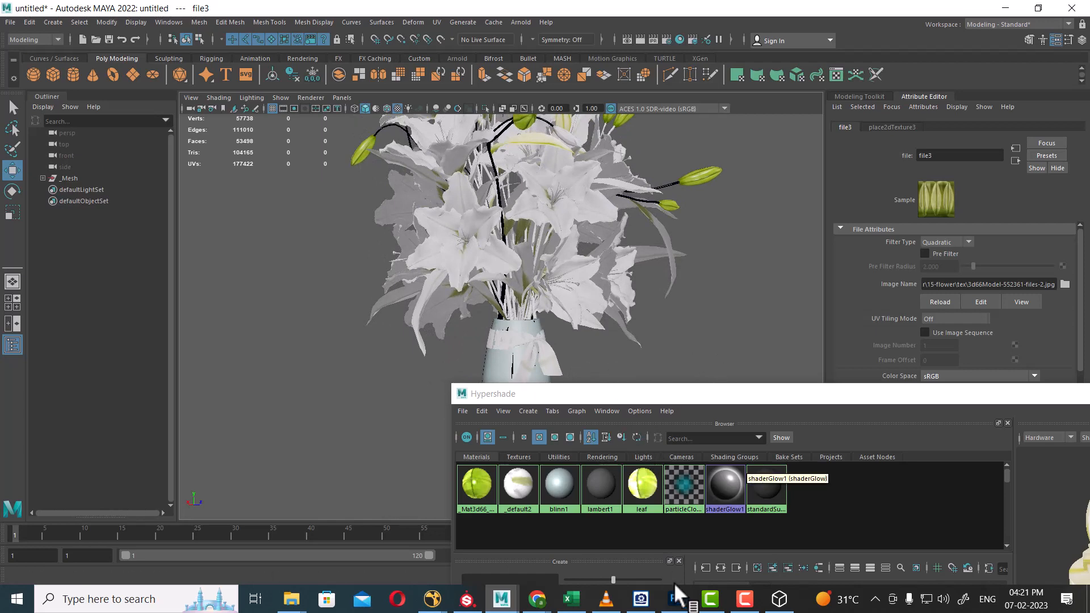
{"action": "left_click", "coordinate": [641, 599]}
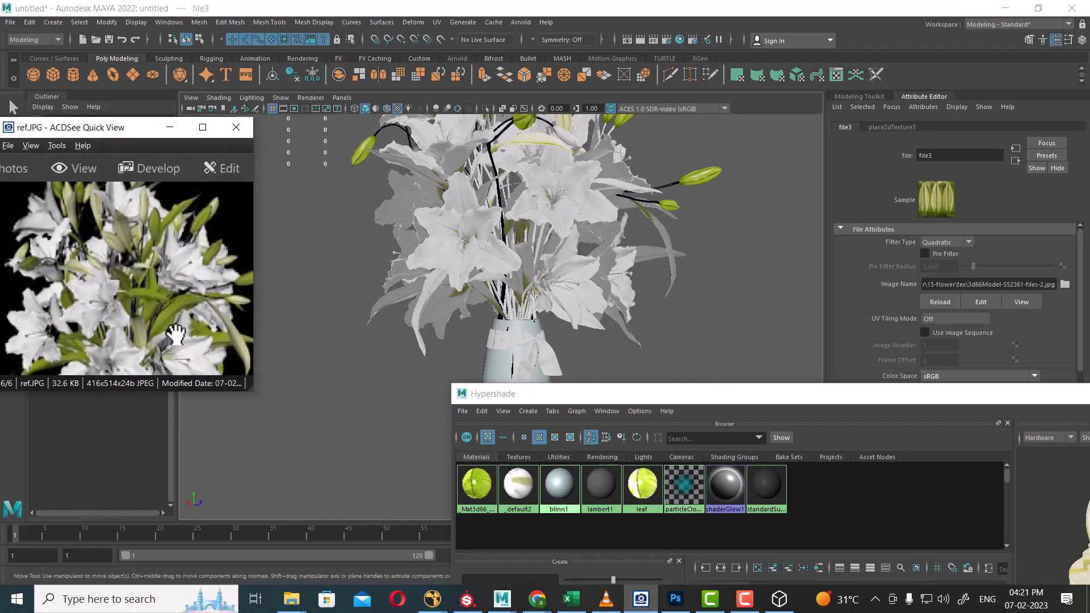
Select the pale leaf with its stem and compare it against the reference photo.
{"action": "left_click_drag", "start_coordinate": [661, 254], "coordinate": [572, 265], "text": "alt"}
{"action": "right_click_drag", "start_coordinate": [572, 265], "coordinate": [689, 285], "text": "alt"}
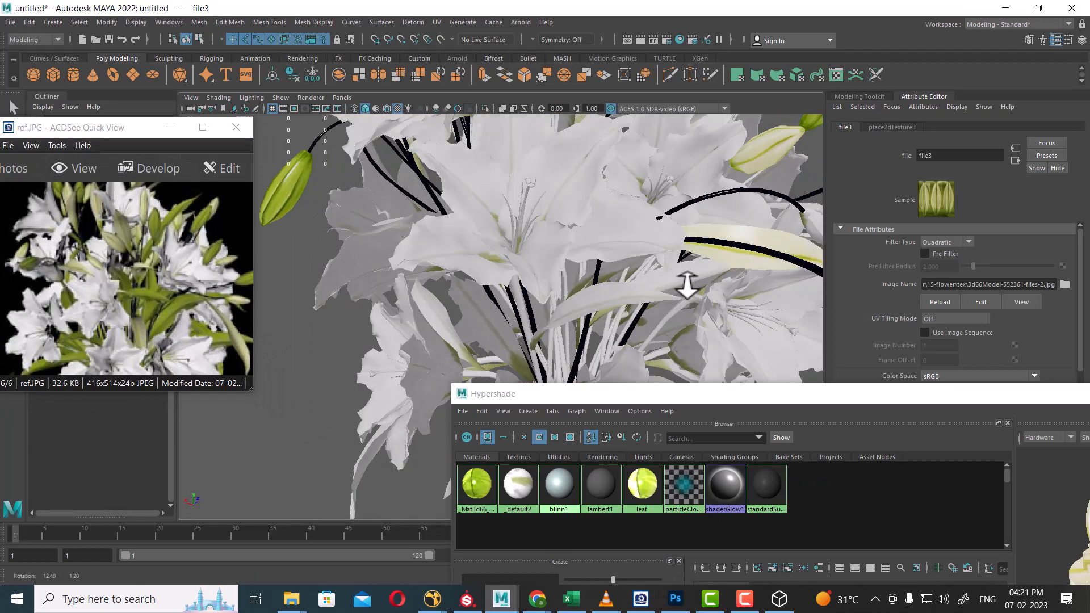
{"action": "left_click_drag", "start_coordinate": [689, 284], "coordinate": [618, 309], "text": "alt"}
{"action": "left_click", "coordinate": [641, 295]}
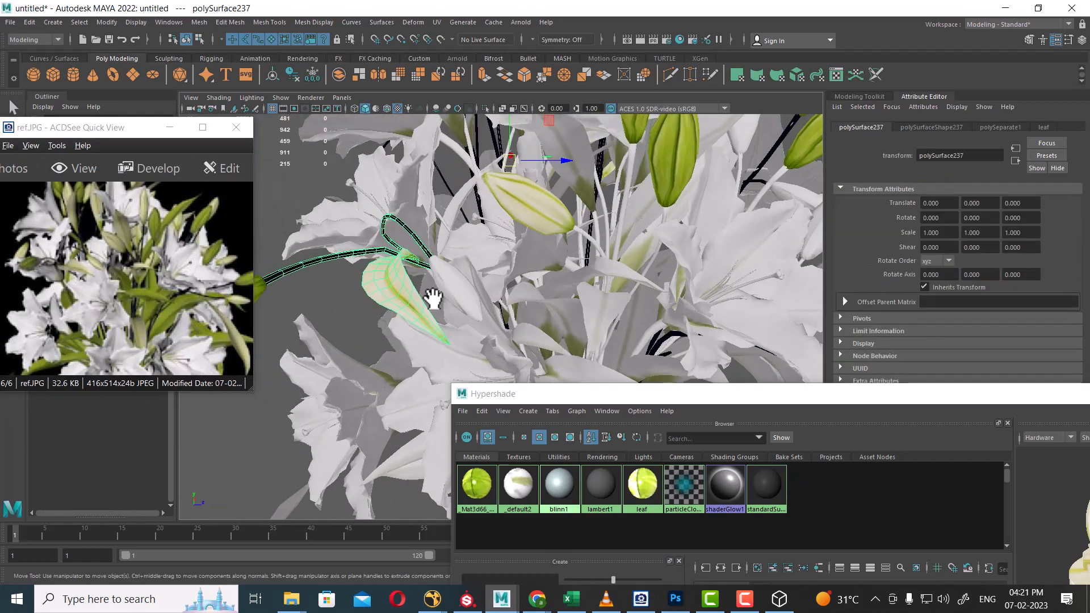
{"action": "left_click_drag", "start_coordinate": [154, 265], "coordinate": [181, 233]}
{"action": "mouse_move", "coordinate": [563, 267]}
{"action": "left_mouse_down", "text": "alt"}
{"action": "mouse_move", "coordinate": [527, 252]}
{"action": "mouse_move", "coordinate": [537, 263]}
{"action": "left_mouse_up", "text": "alt"}
Rename the _Mat3d66_552361_8_7485 phong material to green_leaf in the Attribute Editor.
{"action": "right_click", "coordinate": [473, 483]}
{"action": "left_click", "coordinate": [473, 484]}
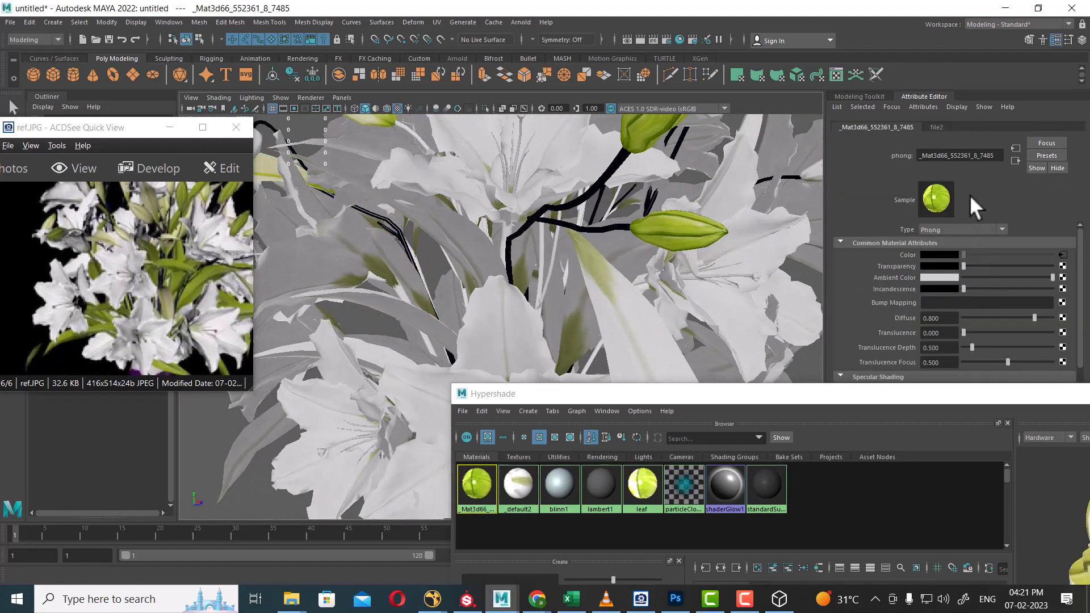
{"action": "double_click", "coordinate": [1003, 155]}
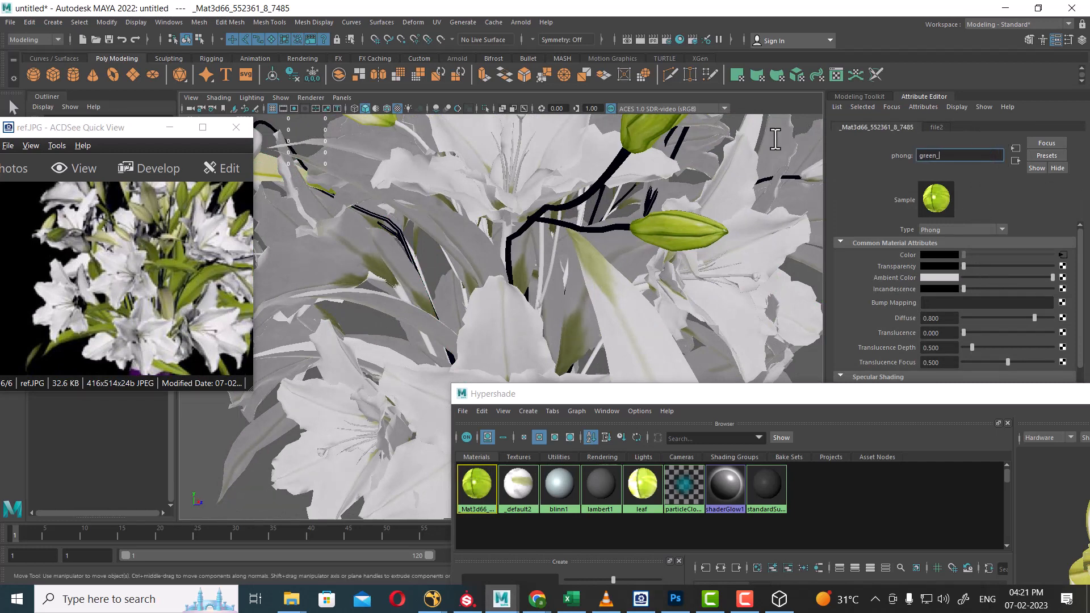
{"action": "key", "text": "Return"}
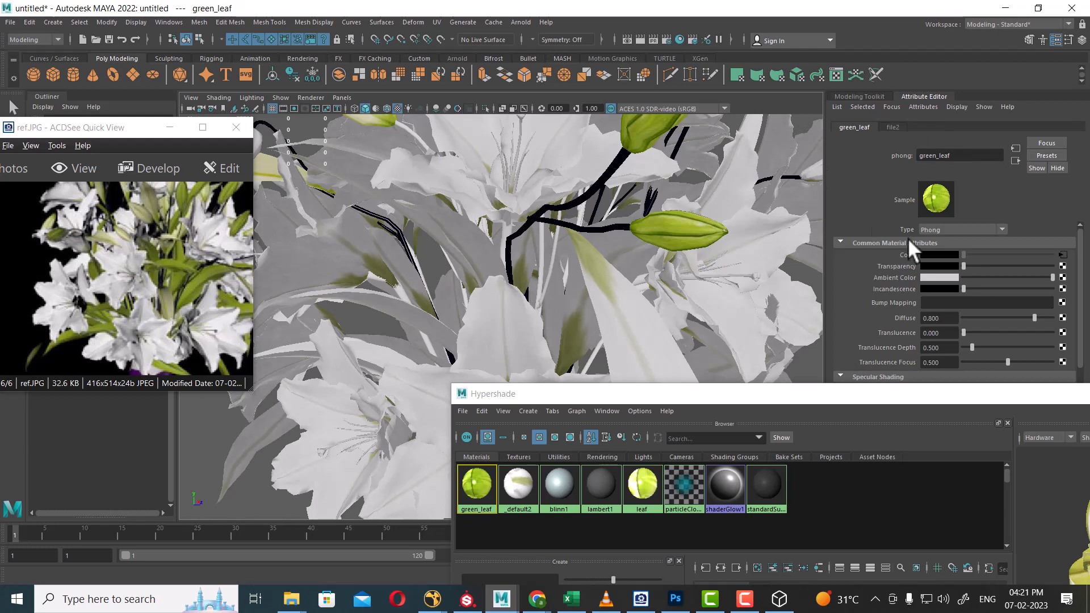
{"action": "left_click_drag", "start_coordinate": [659, 396], "coordinate": [747, 429]}
{"action": "scroll", "coordinate": [637, 288], "scroll_direction": "down", "scroll_amount": 3}
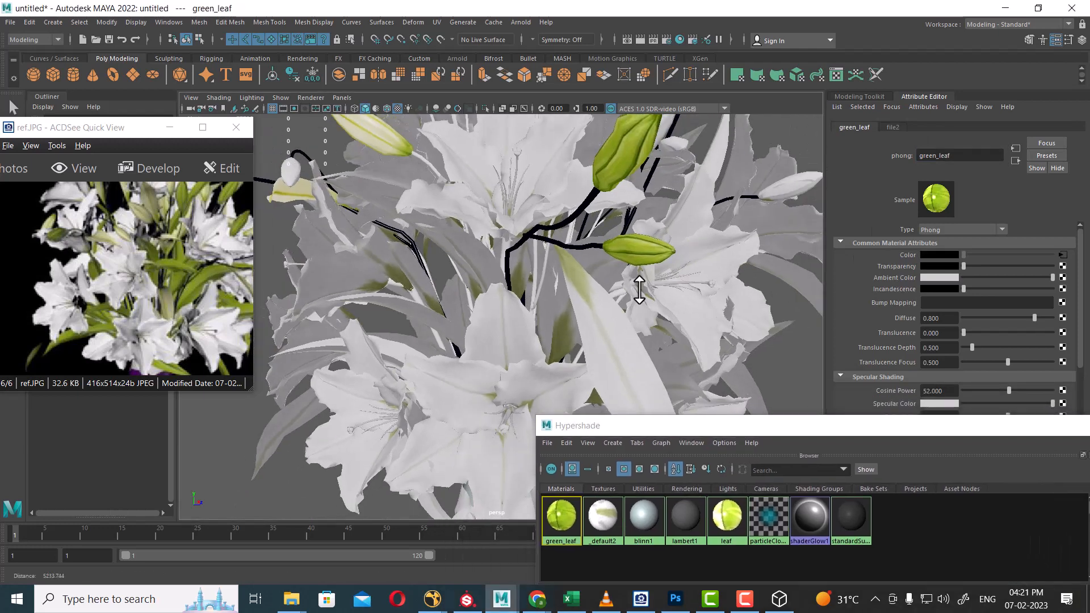
{"action": "left_click_drag", "start_coordinate": [638, 287], "coordinate": [610, 288], "text": "alt"}
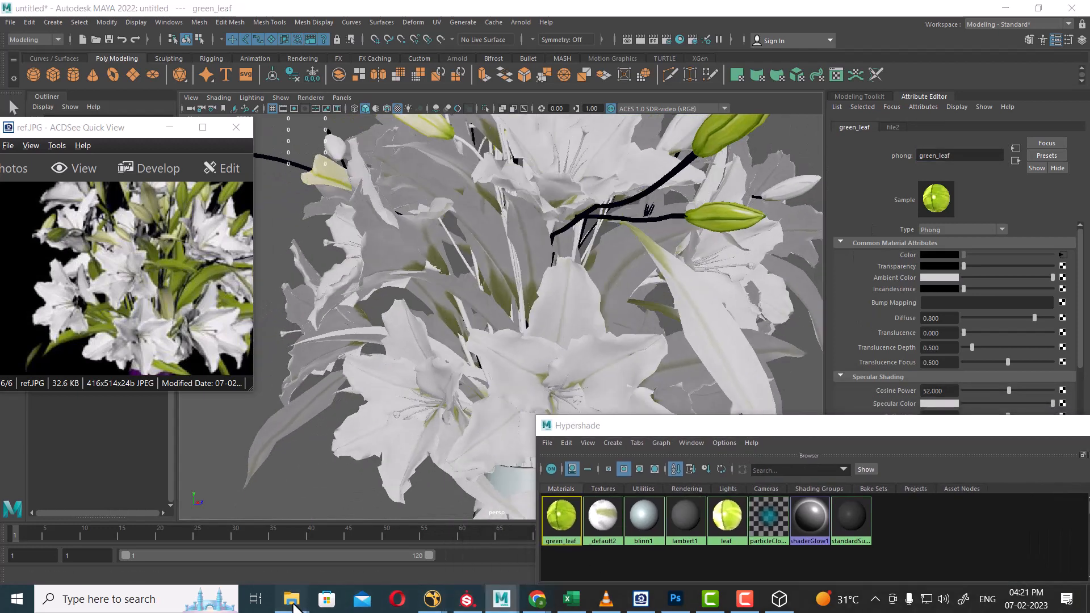
Preview 3d66Model-552361-files-6.jpg from the tex folder, then put the preview away.
{"action": "key", "text": "alt+Tab"}
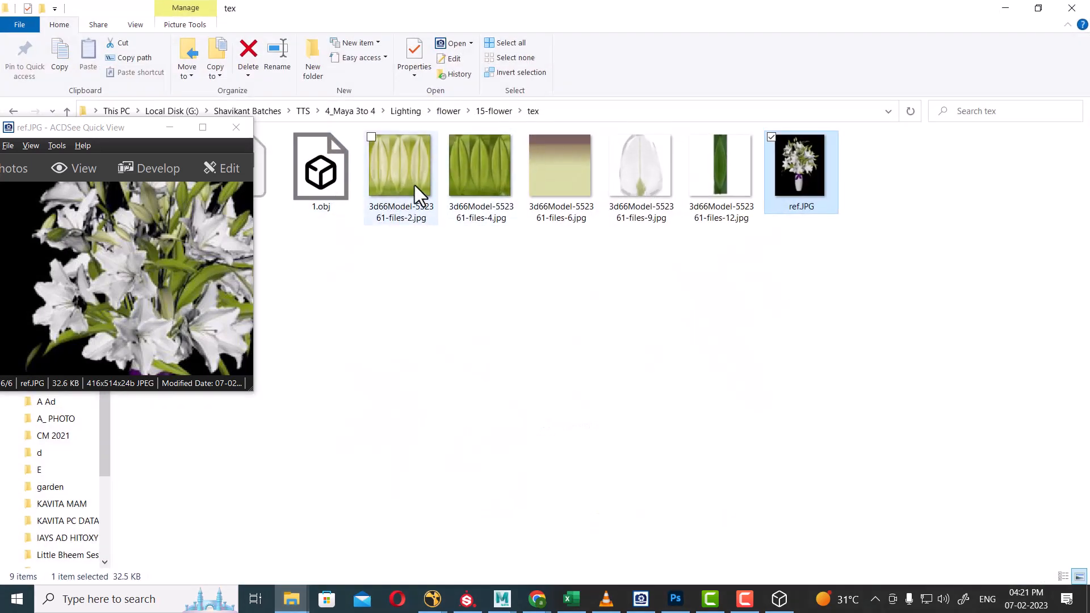
{"action": "left_click", "coordinate": [559, 180]}
{"action": "double_click", "coordinate": [561, 179]}
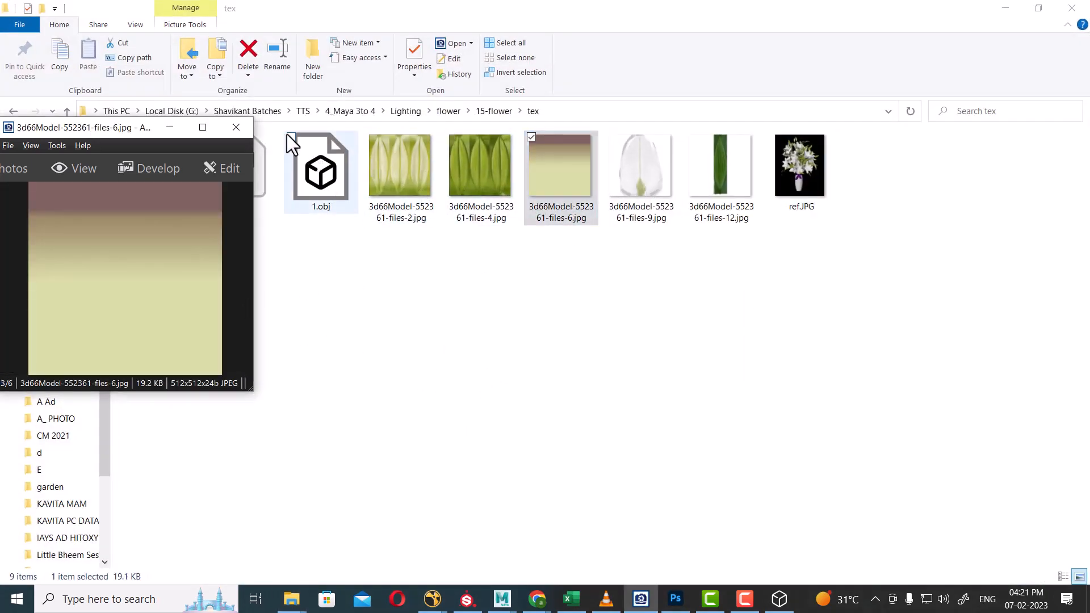
{"action": "left_click", "coordinate": [172, 127]}
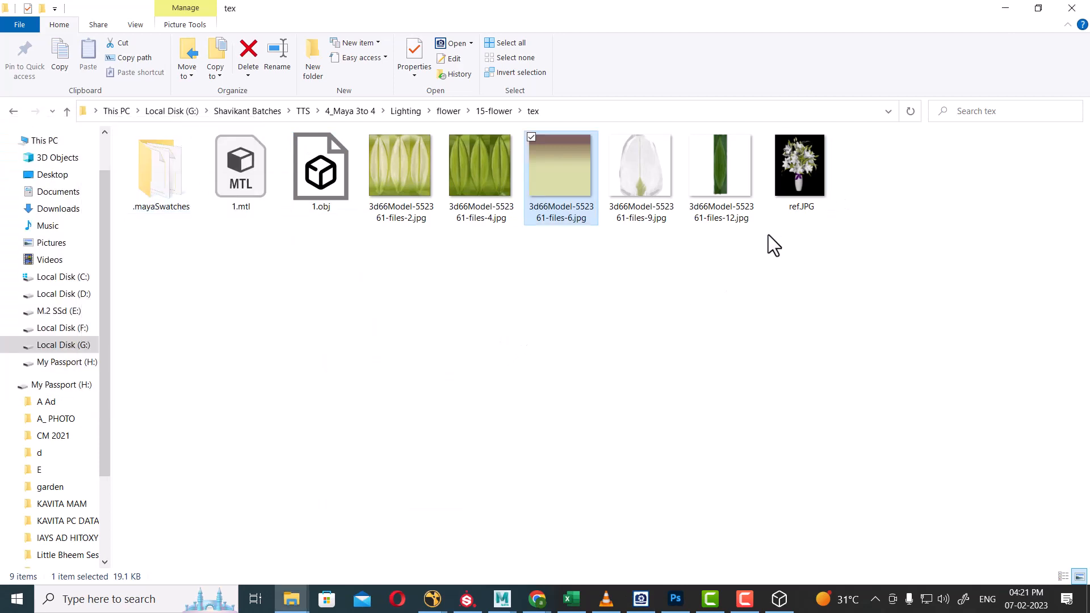
Open ref.JPG in Quick View and zoom and pan across the lilies and leaves.
{"action": "double_click", "coordinate": [800, 182]}
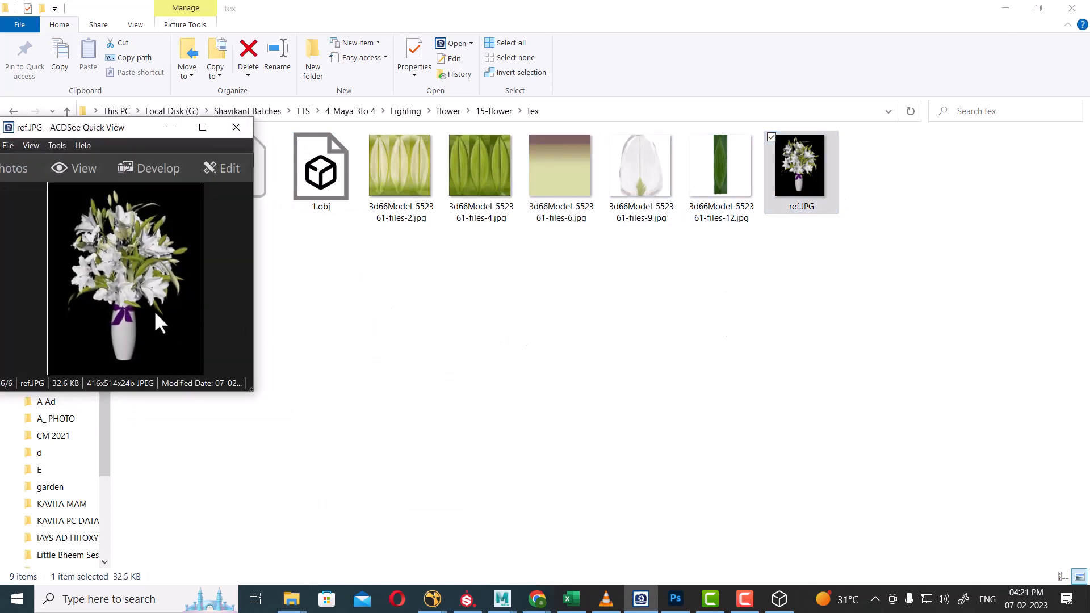
{"action": "scroll", "coordinate": [155, 314], "scroll_direction": "up", "scroll_amount": 5}
{"action": "mouse_move", "coordinate": [185, 322]}
{"action": "left_mouse_down"}
{"action": "mouse_move", "coordinate": [206, 224]}
{"action": "mouse_move", "coordinate": [196, 327]}
{"action": "left_mouse_up"}
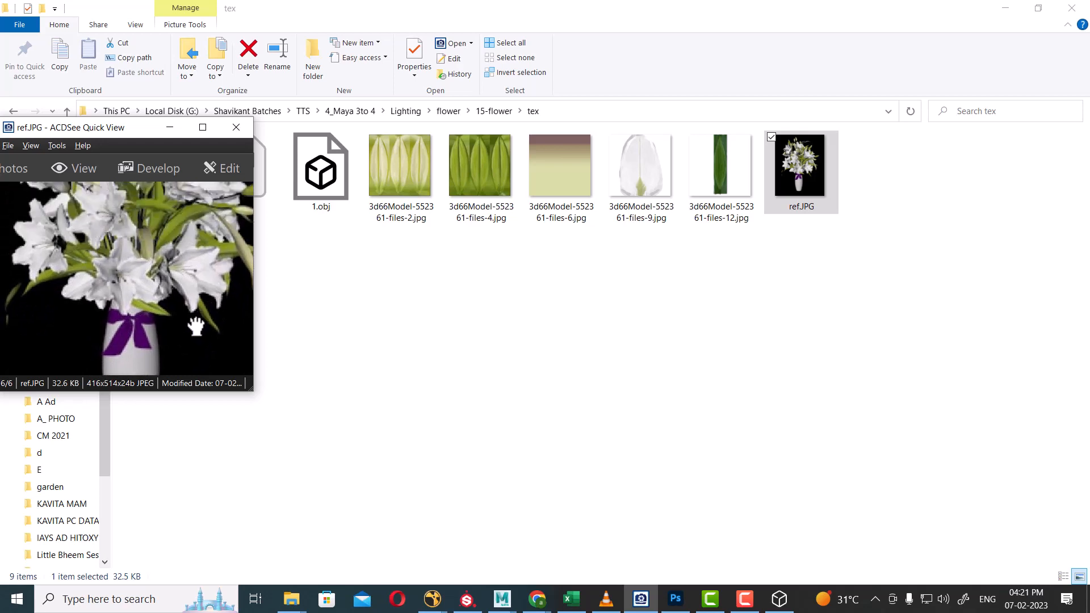
{"action": "left_click_drag", "start_coordinate": [142, 273], "coordinate": [116, 233]}
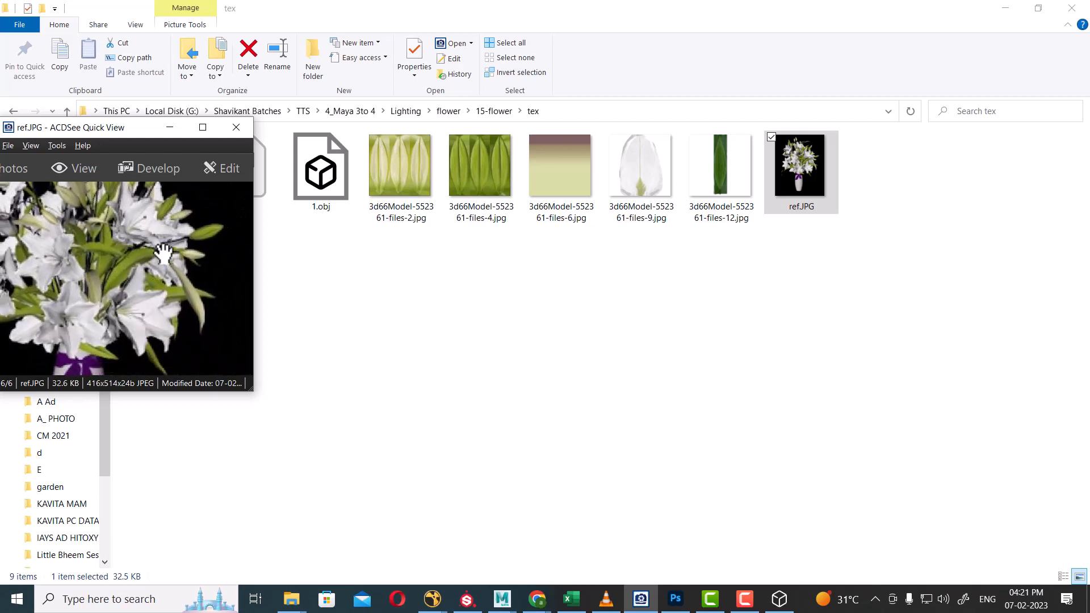
{"action": "left_click_drag", "start_coordinate": [152, 271], "coordinate": [178, 279]}
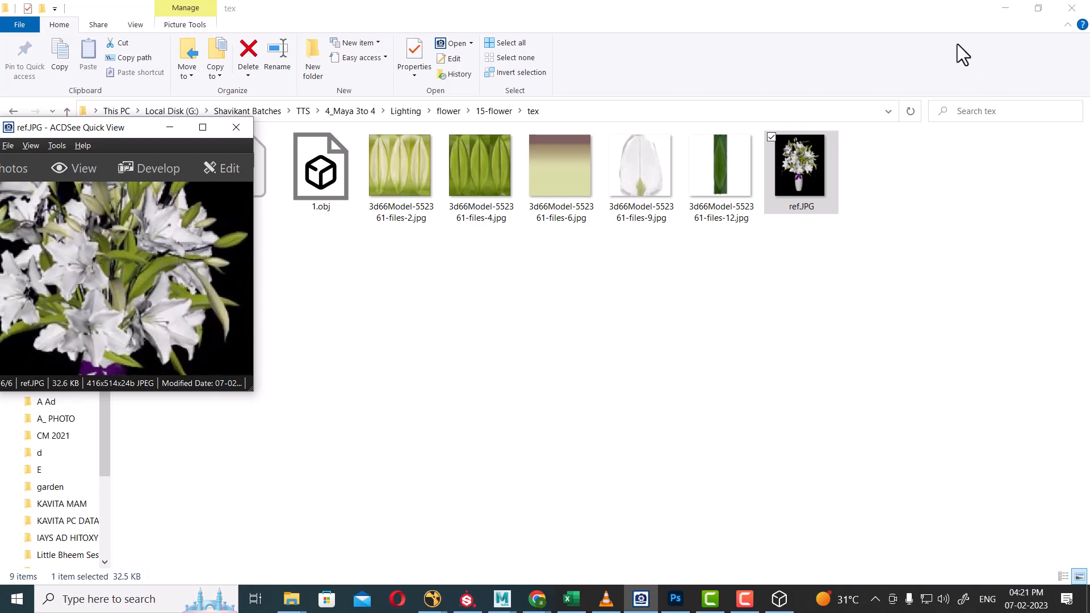
{"action": "left_click", "coordinate": [1005, 8]}
Select a stem, try Select > Similar, then clear the selection.
{"action": "left_click_drag", "start_coordinate": [725, 435], "coordinate": [930, 410]}
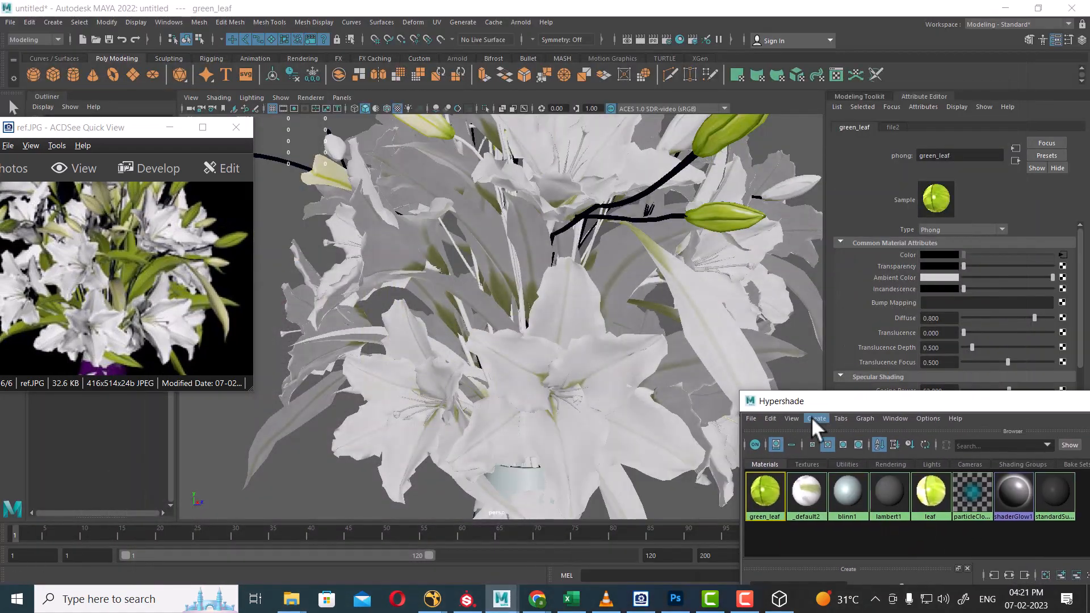
{"action": "right_click_drag", "start_coordinate": [574, 244], "coordinate": [501, 273], "text": "alt"}
{"action": "left_click", "coordinate": [504, 272]}
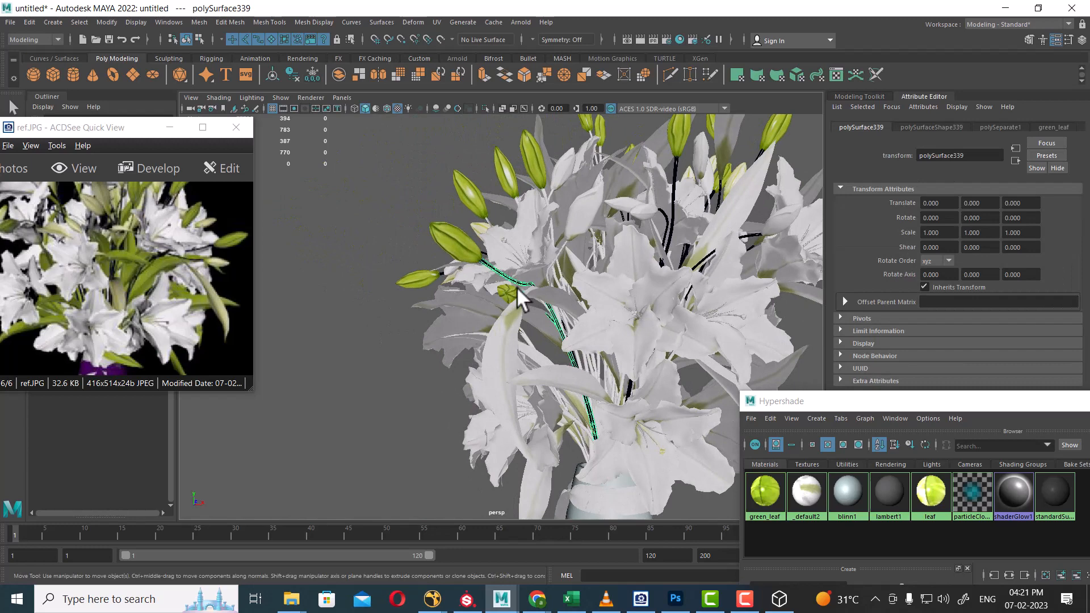
{"action": "left_click", "coordinate": [78, 23]}
{"action": "left_click", "coordinate": [109, 99]}
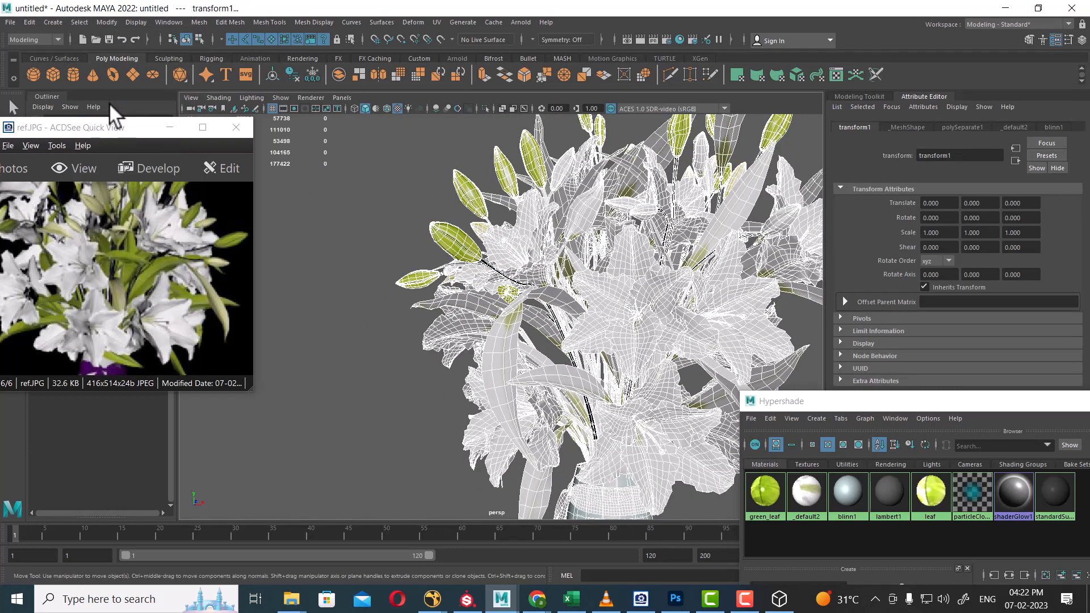
{"action": "left_click", "coordinate": [431, 433]}
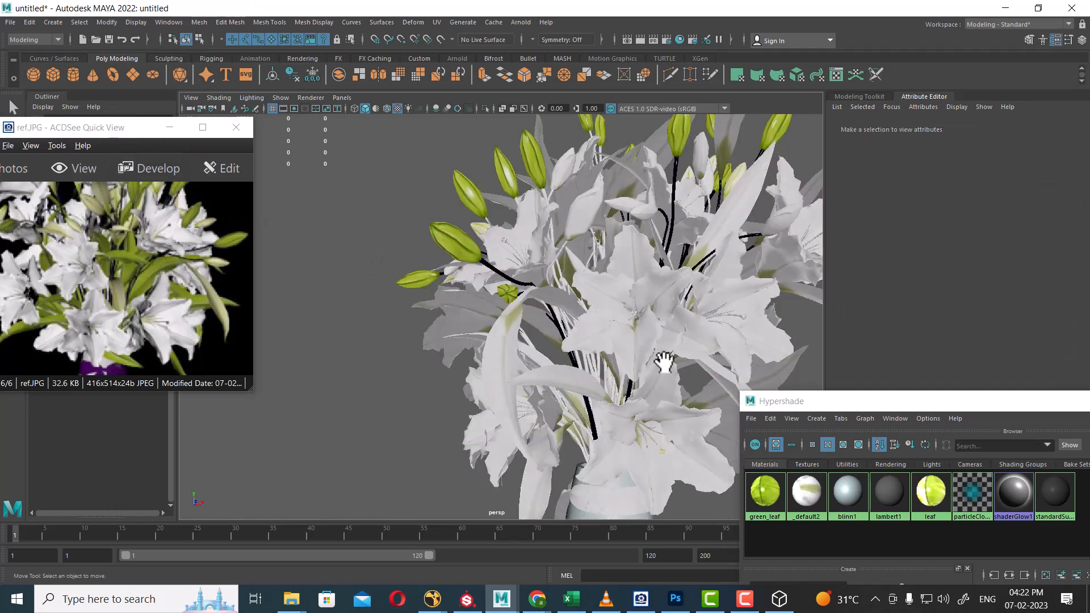
Select the objects carrying green_leaf via the Hypershade and hide them with Ctrl+H.
{"action": "left_click_drag", "start_coordinate": [923, 410], "coordinate": [1004, 179]}
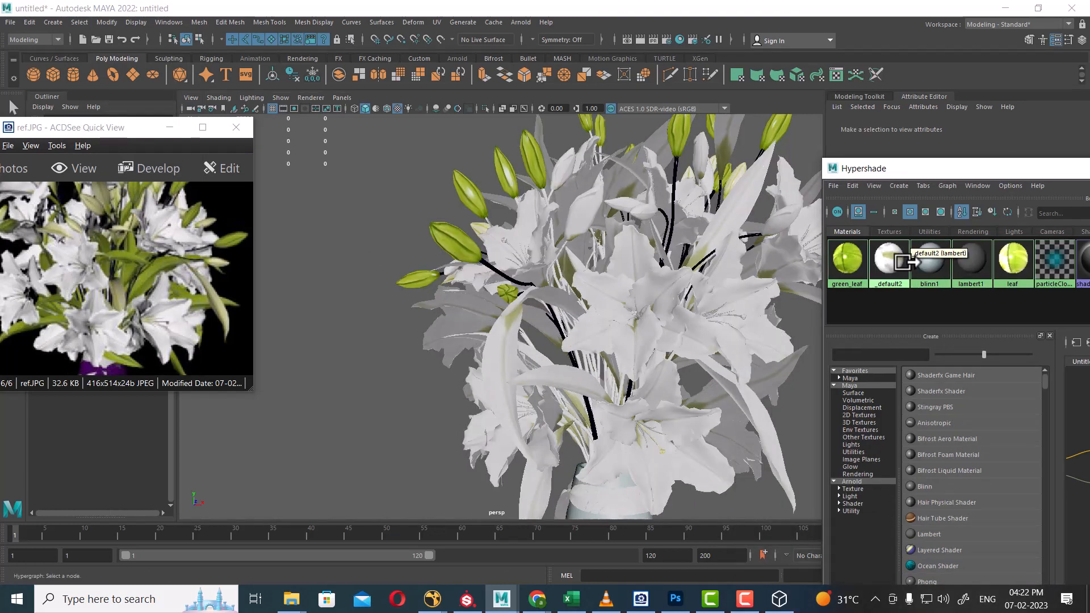
{"action": "right_click_drag", "start_coordinate": [884, 267], "coordinate": [943, 267]}
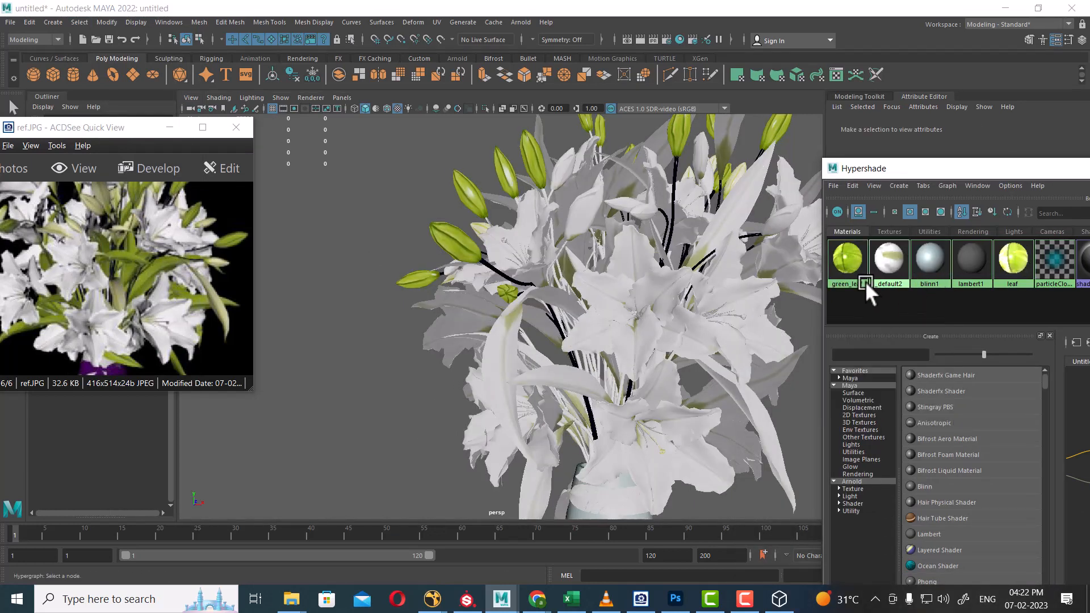
{"action": "left_click_drag", "start_coordinate": [562, 348], "coordinate": [630, 332], "text": "alt"}
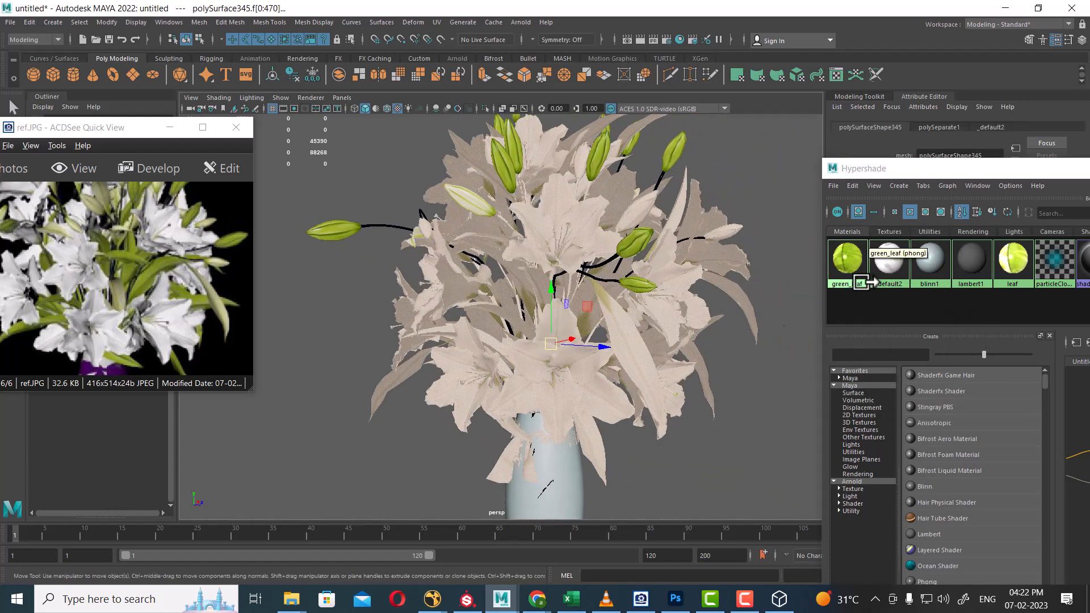
{"action": "right_click_drag", "start_coordinate": [850, 268], "coordinate": [924, 254]}
{"action": "key", "text": "ctrl+h"}
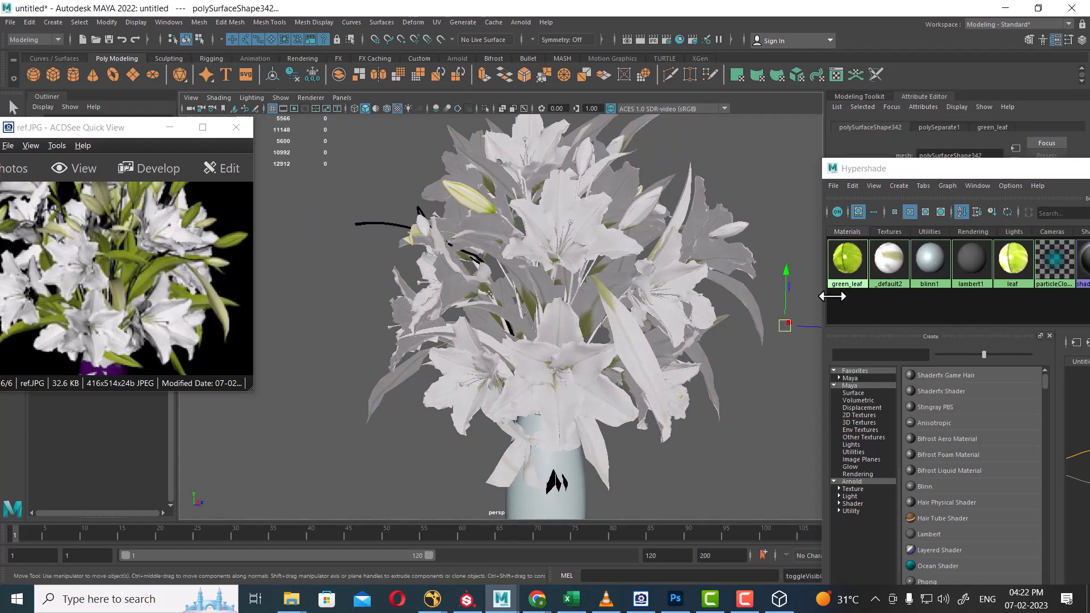
{"action": "right_click_drag", "start_coordinate": [1015, 258], "coordinate": [1058, 260]}
{"action": "right_click_drag", "start_coordinate": [608, 302], "coordinate": [701, 320], "text": "alt"}
Zoom in on one lily and select its central stamens.
{"action": "left_click", "coordinate": [653, 213]}
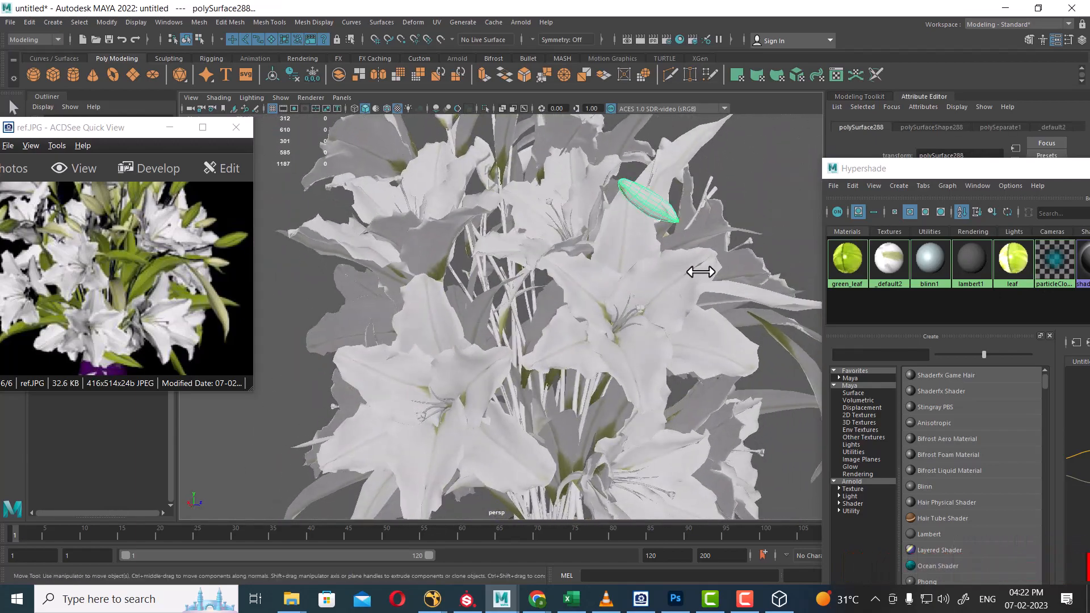
{"action": "right_click_drag", "start_coordinate": [699, 270], "coordinate": [589, 296], "text": "alt"}
{"action": "left_click_drag", "start_coordinate": [590, 296], "coordinate": [579, 322], "text": "alt"}
{"action": "right_click_drag", "start_coordinate": [578, 322], "coordinate": [502, 285], "text": "alt"}
{"action": "left_click", "coordinate": [503, 289], "text": "shift"}
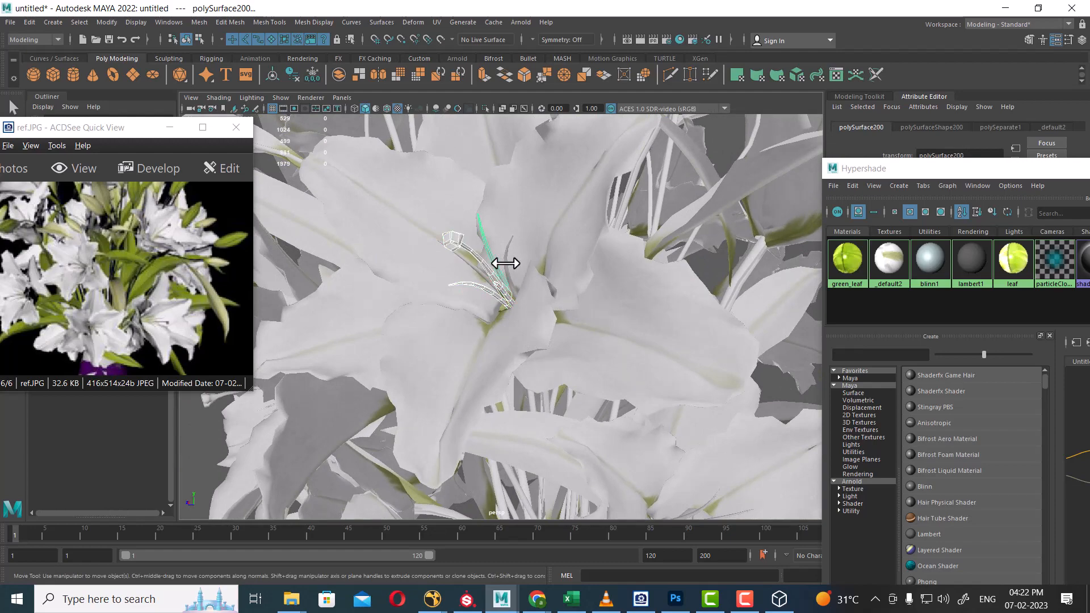
{"action": "mouse_move", "coordinate": [561, 313]}
{"action": "left_mouse_down", "text": "alt"}
{"action": "mouse_move", "coordinate": [621, 355]}
{"action": "mouse_move", "coordinate": [652, 322]}
{"action": "mouse_move", "coordinate": [582, 316]}
{"action": "left_mouse_up", "text": "alt"}
{"action": "right_click_drag", "start_coordinate": [582, 316], "coordinate": [503, 353], "text": "alt"}
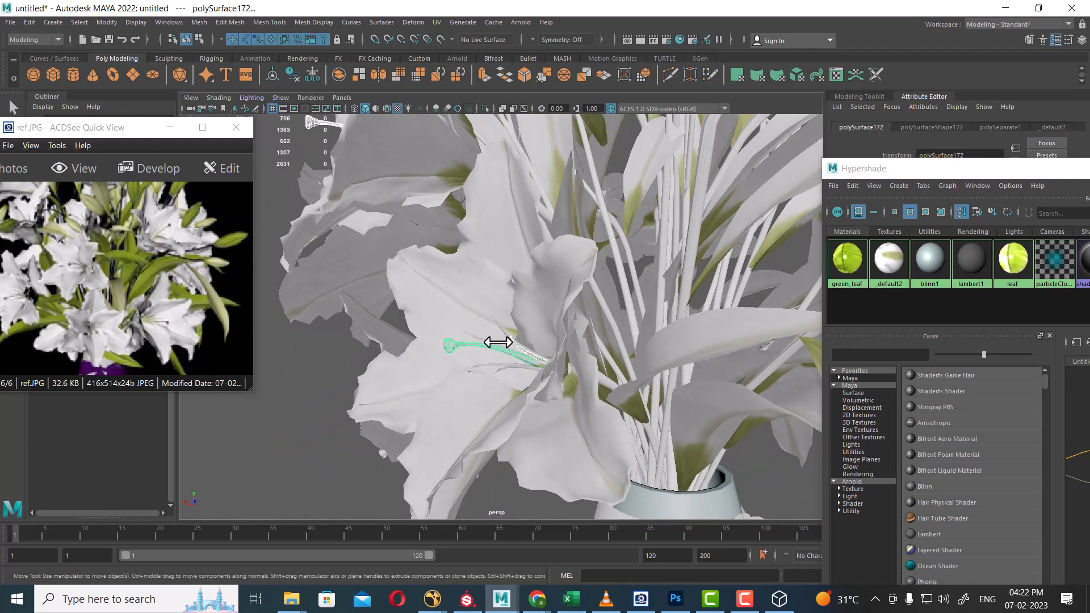
{"action": "left_click", "coordinate": [499, 325]}
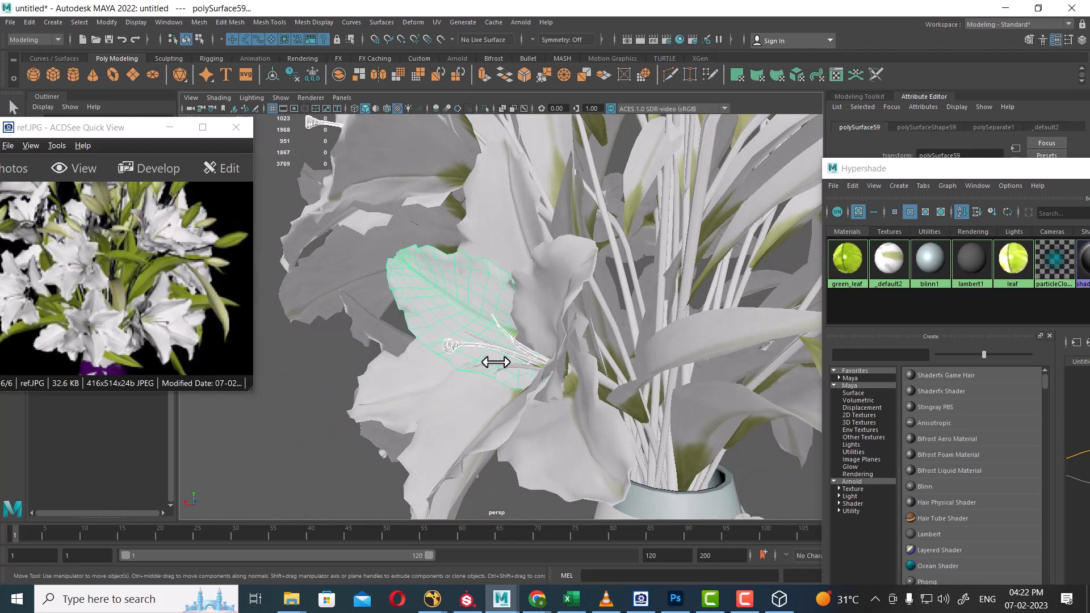
{"action": "left_click_drag", "start_coordinate": [519, 363], "coordinate": [620, 330], "text": "alt"}
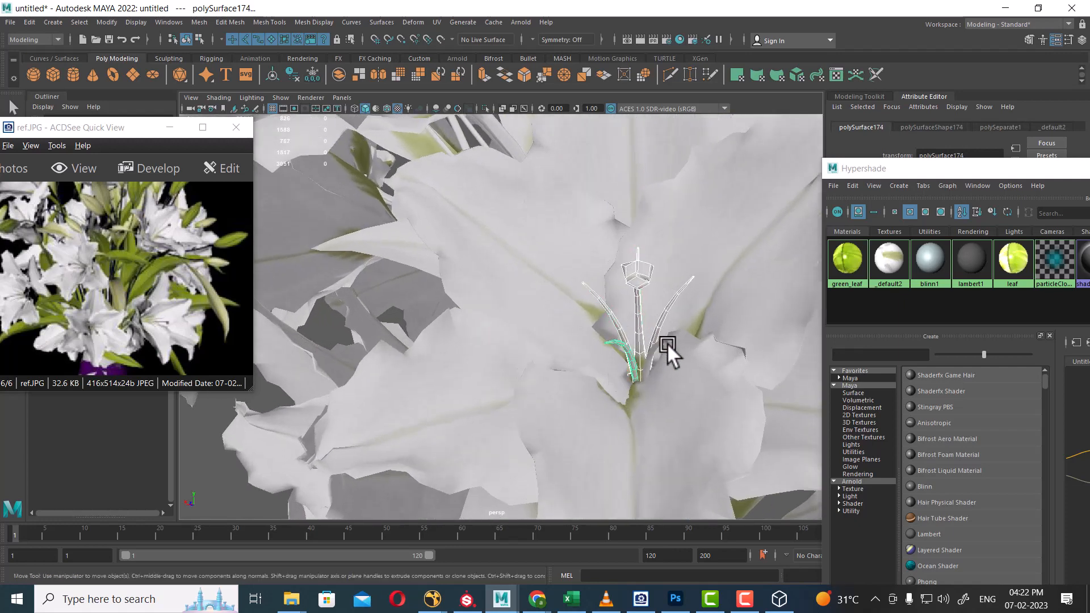
Assign the green_leaf material to the selected stamens and orbit the bouquet to check.
{"action": "right_click_drag", "start_coordinate": [847, 264], "coordinate": [880, 214]}
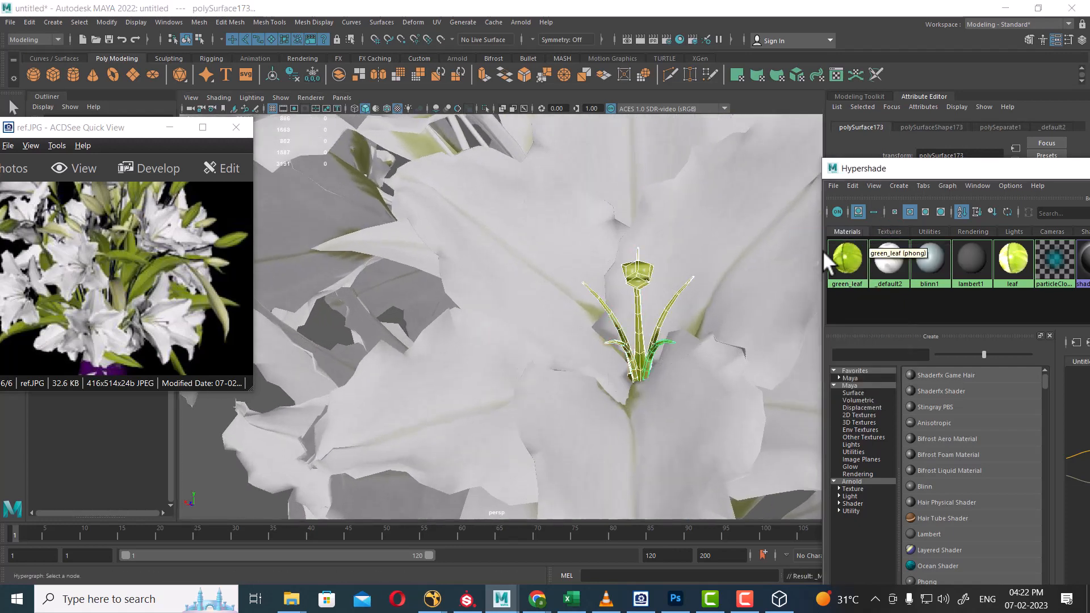
{"action": "scroll", "coordinate": [551, 178], "scroll_direction": "down", "scroll_amount": 5}
{"action": "left_click_drag", "start_coordinate": [628, 341], "coordinate": [543, 356], "text": "alt"}
{"action": "scroll", "coordinate": [591, 352], "scroll_direction": "down", "scroll_amount": 4}
{"action": "scroll", "coordinate": [632, 376], "scroll_direction": "up", "scroll_amount": 3}
{"action": "scroll", "coordinate": [513, 232], "scroll_direction": "down", "scroll_amount": 5}
{"action": "scroll", "coordinate": [591, 341], "scroll_direction": "up", "scroll_amount": 4}
{"action": "scroll", "coordinate": [448, 356], "scroll_direction": "down", "scroll_amount": 2}
{"action": "scroll", "coordinate": [483, 381], "scroll_direction": "down", "scroll_amount": 3}
{"action": "scroll", "coordinate": [542, 357], "scroll_direction": "up", "scroll_amount": 5}
{"action": "middle_click_drag", "start_coordinate": [543, 357], "coordinate": [545, 347], "text": "alt"}
{"action": "scroll", "coordinate": [545, 347], "scroll_direction": "down", "scroll_amount": 2}
{"action": "left_click_drag", "start_coordinate": [544, 346], "coordinate": [533, 299], "text": "alt"}
{"action": "scroll", "coordinate": [491, 339], "scroll_direction": "down", "scroll_amount": 4}
{"action": "scroll", "coordinate": [526, 333], "scroll_direction": "up", "scroll_amount": 2}
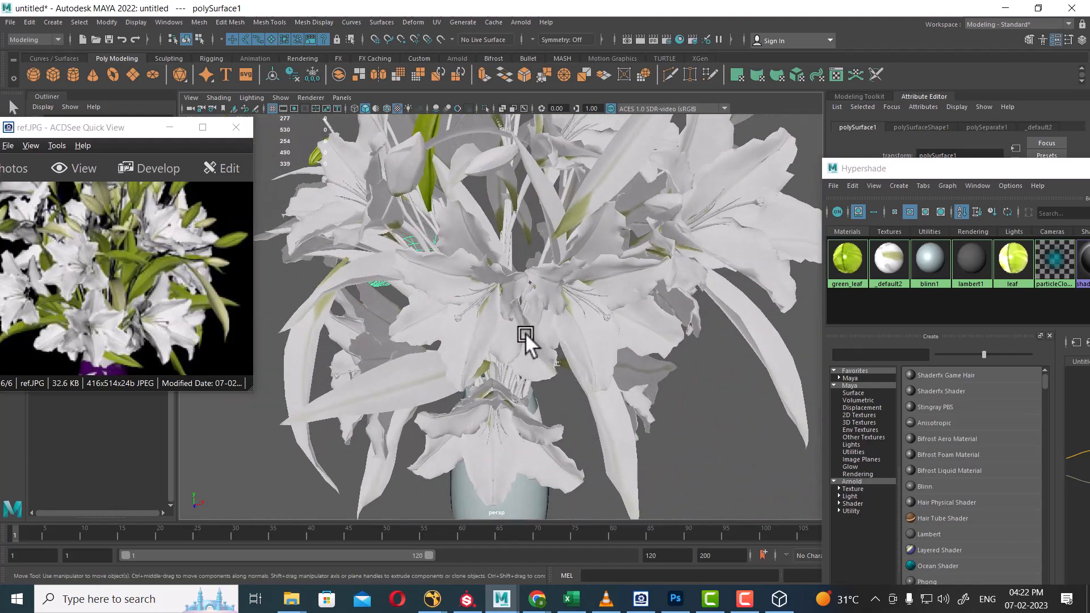
Bring the view down to the vase neck and marquee-select the stems above it.
{"action": "middle_click_drag", "start_coordinate": [489, 316], "coordinate": [588, 380], "text": "alt"}
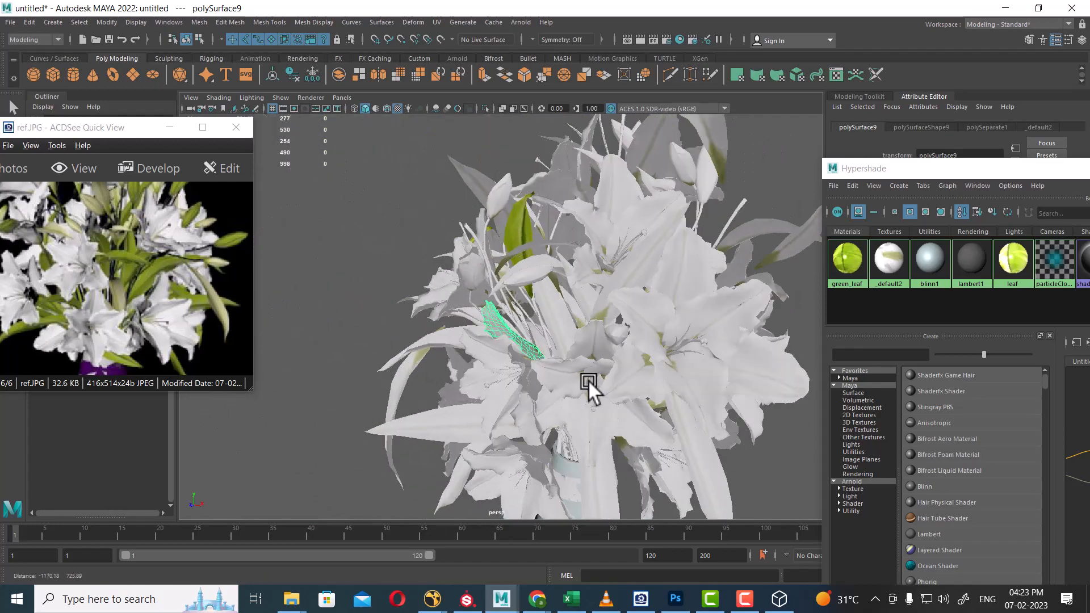
{"action": "right_click_drag", "start_coordinate": [588, 379], "coordinate": [561, 328], "text": "alt"}
{"action": "left_click_drag", "start_coordinate": [561, 328], "coordinate": [666, 391], "text": "alt"}
{"action": "middle_click_drag", "start_coordinate": [665, 390], "coordinate": [601, 220], "text": "alt"}
{"action": "left_click_drag", "start_coordinate": [600, 220], "coordinate": [654, 281], "text": "alt"}
{"action": "mouse_move", "coordinate": [654, 282]}
{"action": "right_mouse_down", "text": "alt"}
{"action": "mouse_move", "coordinate": [632, 333]}
{"action": "mouse_move", "coordinate": [660, 298]}
{"action": "right_mouse_up", "text": "alt"}
{"action": "left_click_drag", "start_coordinate": [660, 298], "coordinate": [657, 376], "text": "alt"}
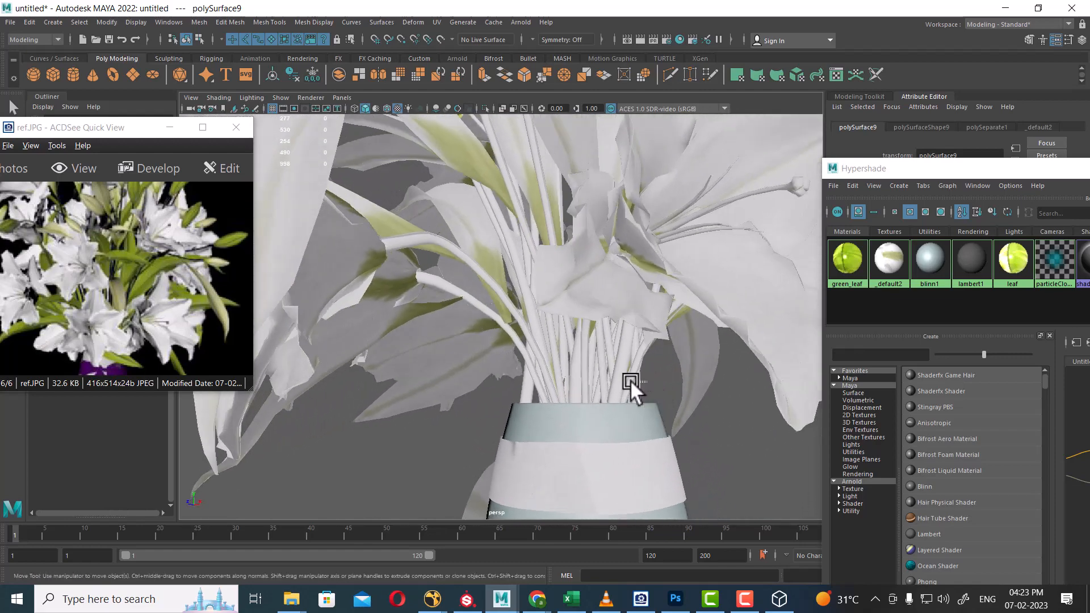
{"action": "left_click_drag", "start_coordinate": [531, 384], "coordinate": [525, 385]}
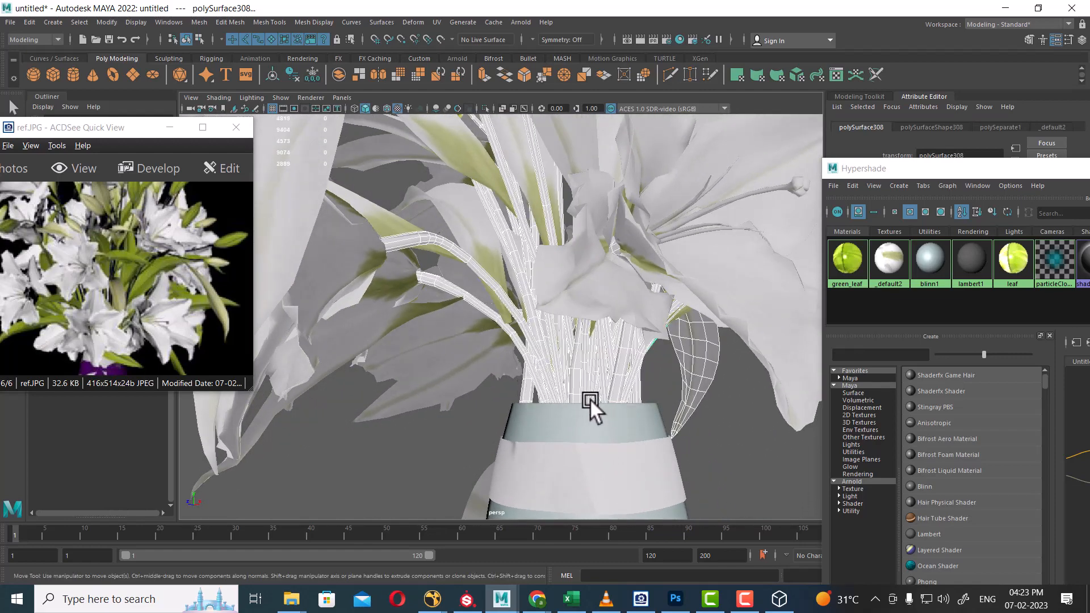
Deselect the stray leaf, then choose Assign New Material > Blinn for the stems.
{"action": "left_click_drag", "start_coordinate": [591, 399], "coordinate": [703, 389], "text": "alt"}
{"action": "left_click_drag", "start_coordinate": [435, 432], "coordinate": [466, 424], "text": "ctrl"}
{"action": "scroll", "coordinate": [472, 350], "scroll_direction": "down", "scroll_amount": 4}
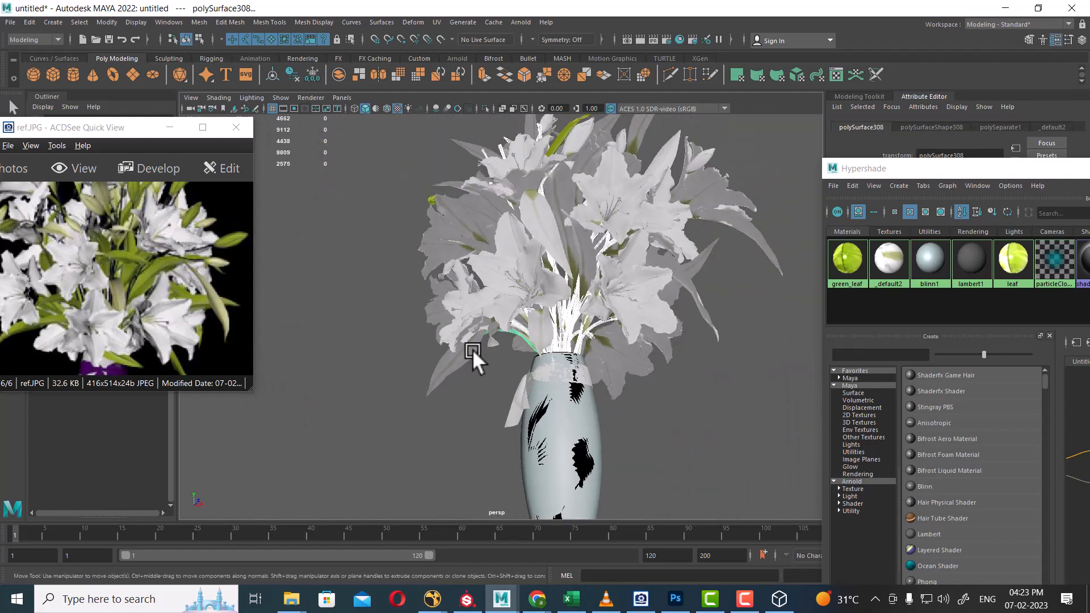
{"action": "left_click_drag", "start_coordinate": [473, 349], "coordinate": [646, 387], "text": "alt"}
{"action": "scroll", "coordinate": [570, 312], "scroll_direction": "up", "scroll_amount": 5}
{"action": "left_click_drag", "start_coordinate": [570, 311], "coordinate": [584, 407], "text": "alt"}
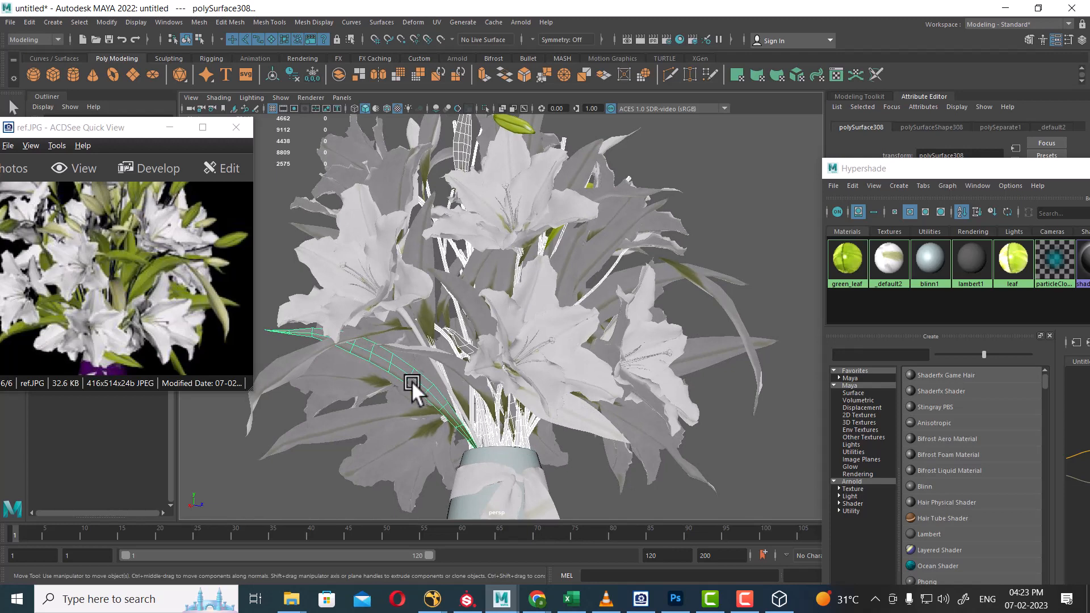
{"action": "left_click", "coordinate": [461, 401]}
{"action": "right_click_drag", "start_coordinate": [488, 422], "coordinate": [520, 597]}
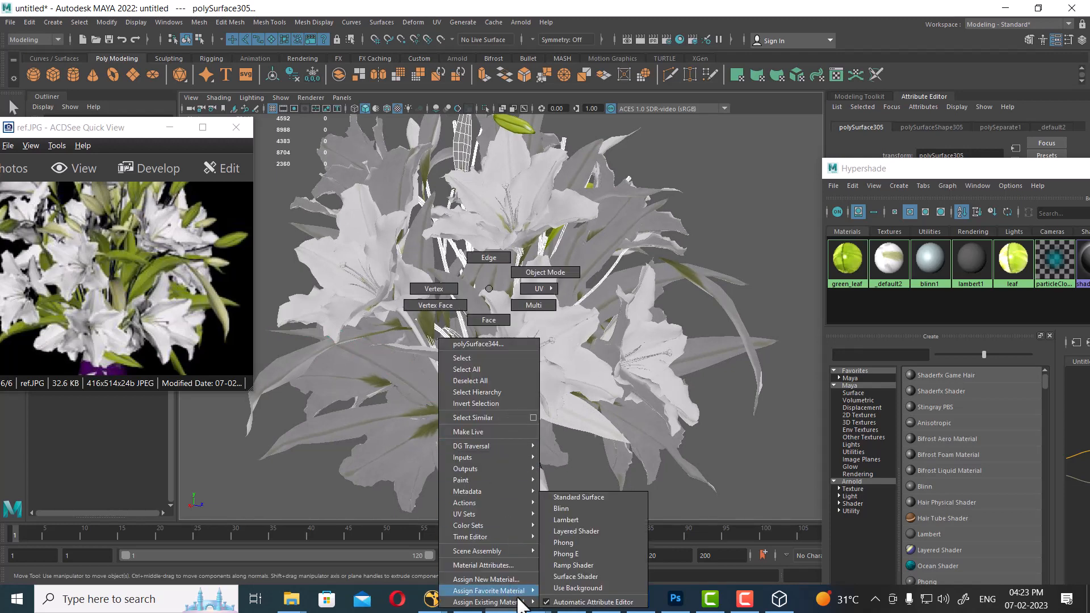
{"action": "right_click_drag", "start_coordinate": [519, 599], "coordinate": [580, 514]}
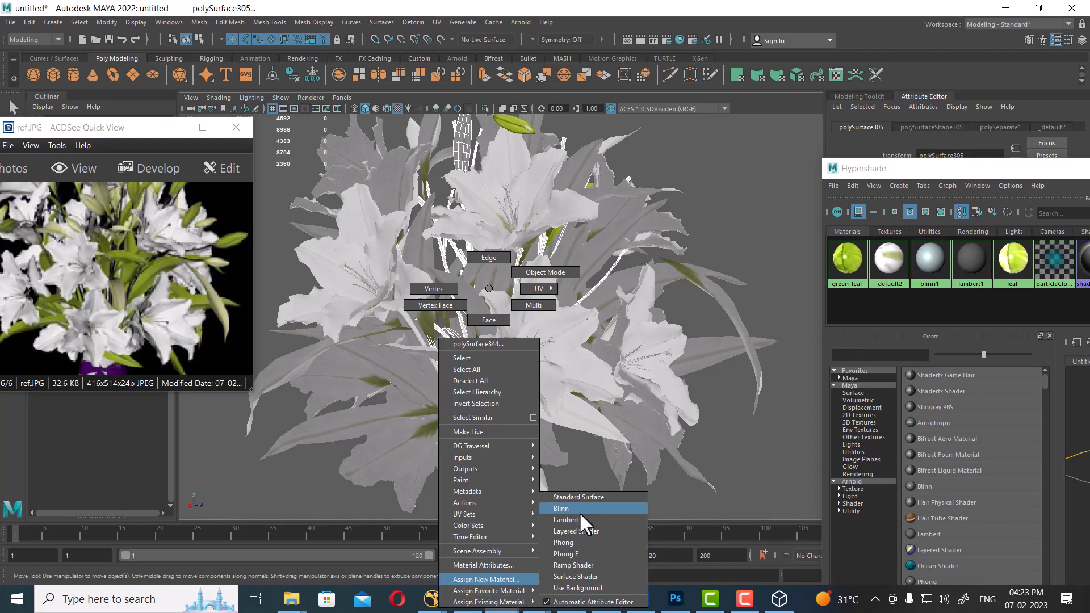
Dismiss the marking menu and duplicate the green_leaf material as green_leaf1.
{"action": "right_click_drag", "start_coordinate": [579, 512], "coordinate": [487, 287]}
{"action": "left_click", "coordinate": [853, 260]}
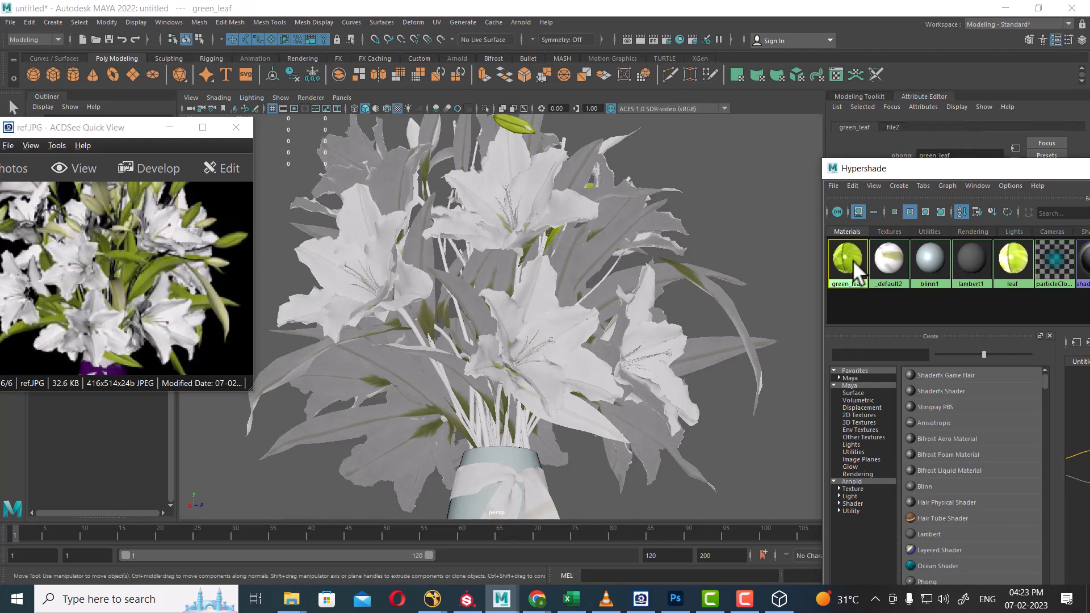
{"action": "key", "text": "ctrl+d"}
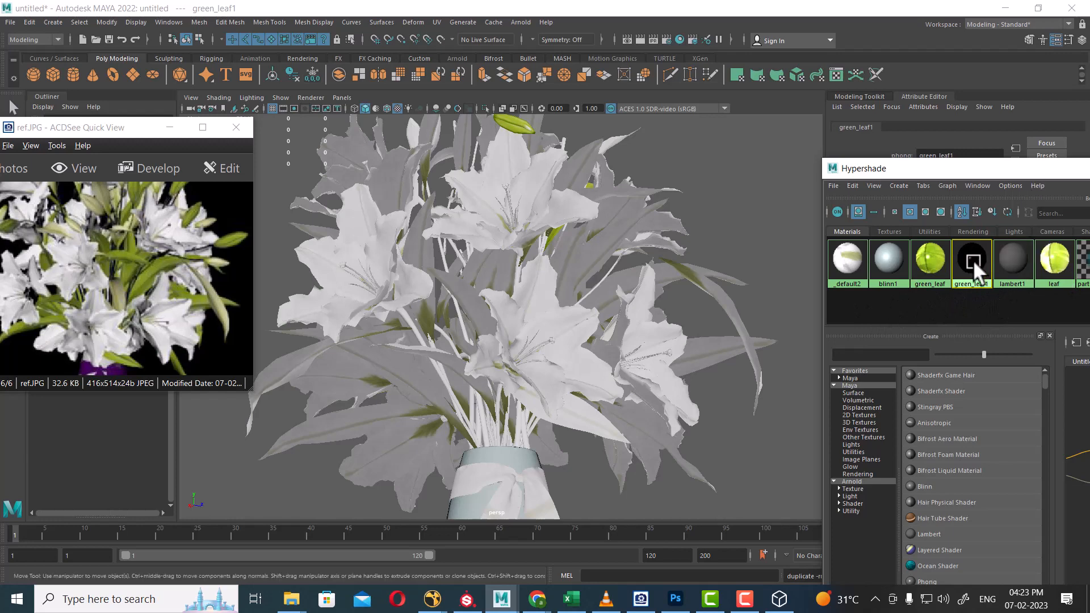
{"action": "left_click_drag", "start_coordinate": [977, 169], "coordinate": [948, 216]}
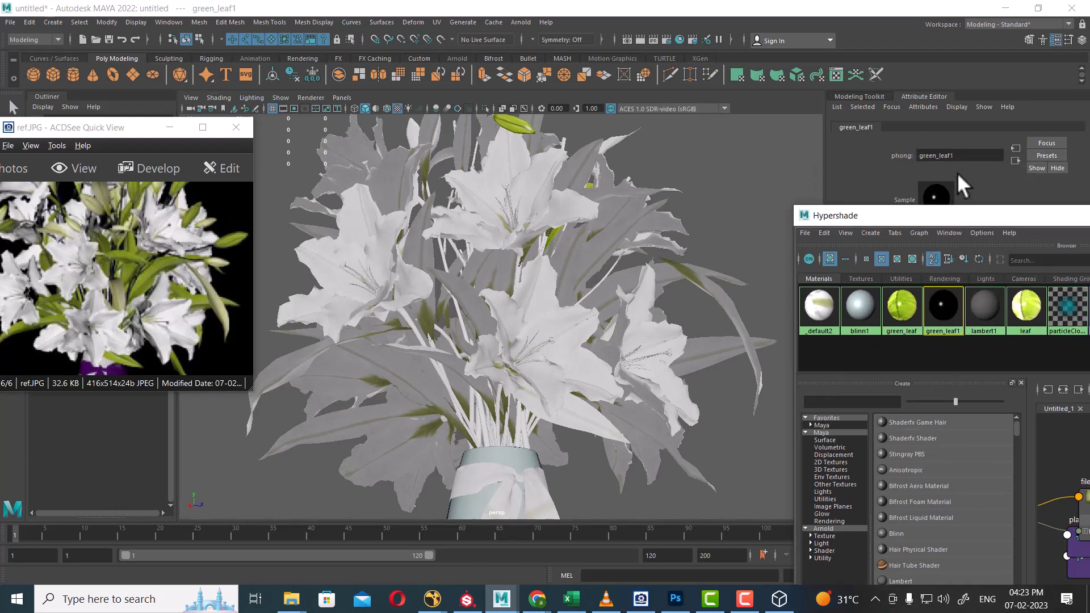
Rename the duplicate material to green_plant.
{"action": "left_click", "coordinate": [967, 159]}
{"action": "left_click_drag", "start_coordinate": [967, 158], "coordinate": [948, 159]}
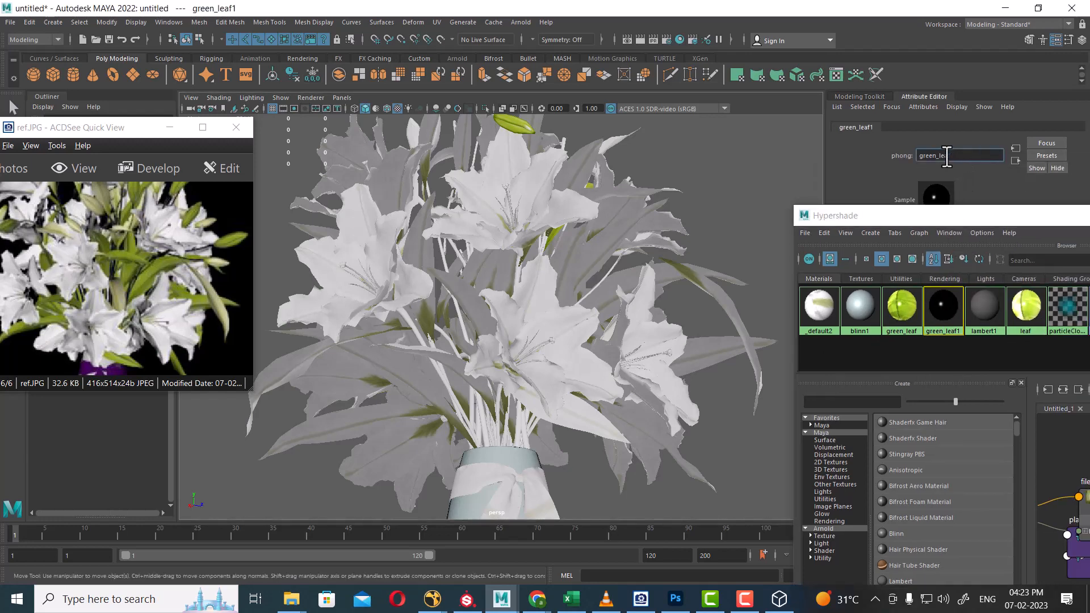
{"action": "key", "text": "BackSpace"}
{"action": "key", "text": "Return"}
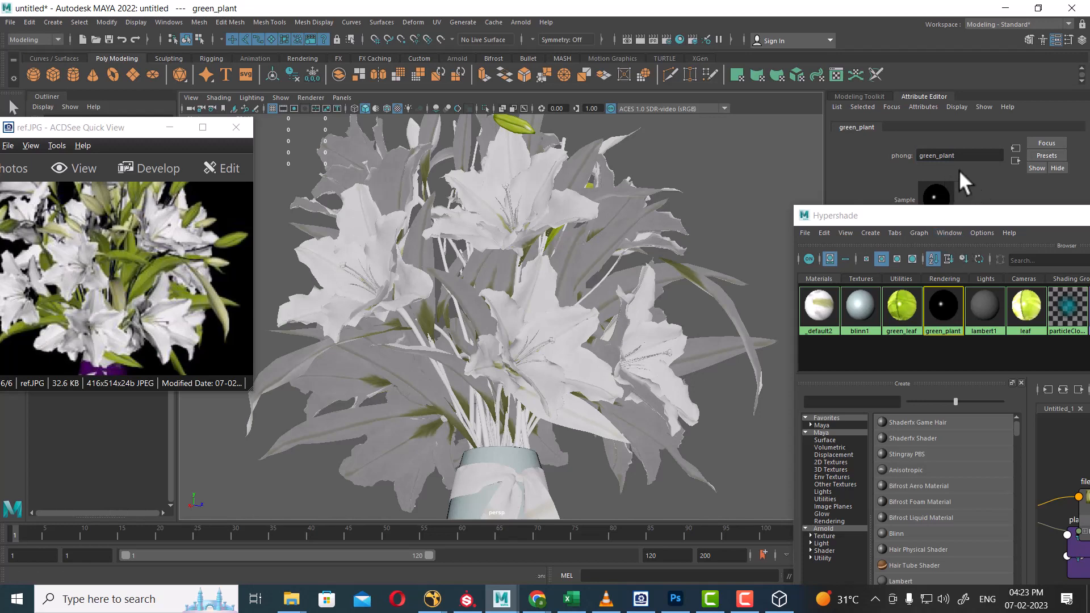
Connect a File texture to green_plant's Color, loading files-6.jpg from the tex folder.
{"action": "left_click_drag", "start_coordinate": [911, 208], "coordinate": [809, 497]}
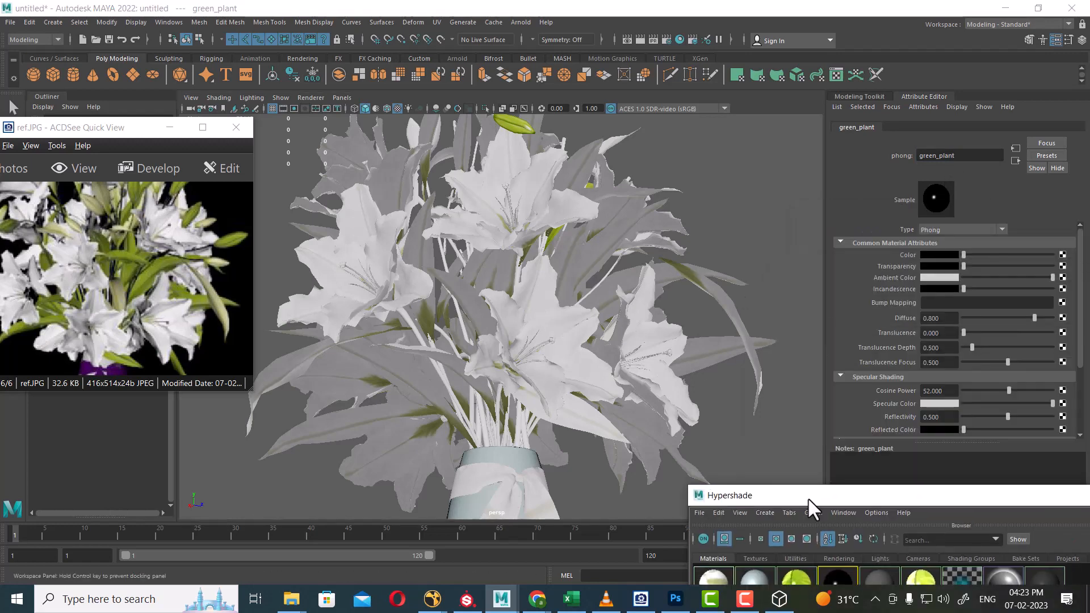
{"action": "left_click", "coordinate": [1062, 254]}
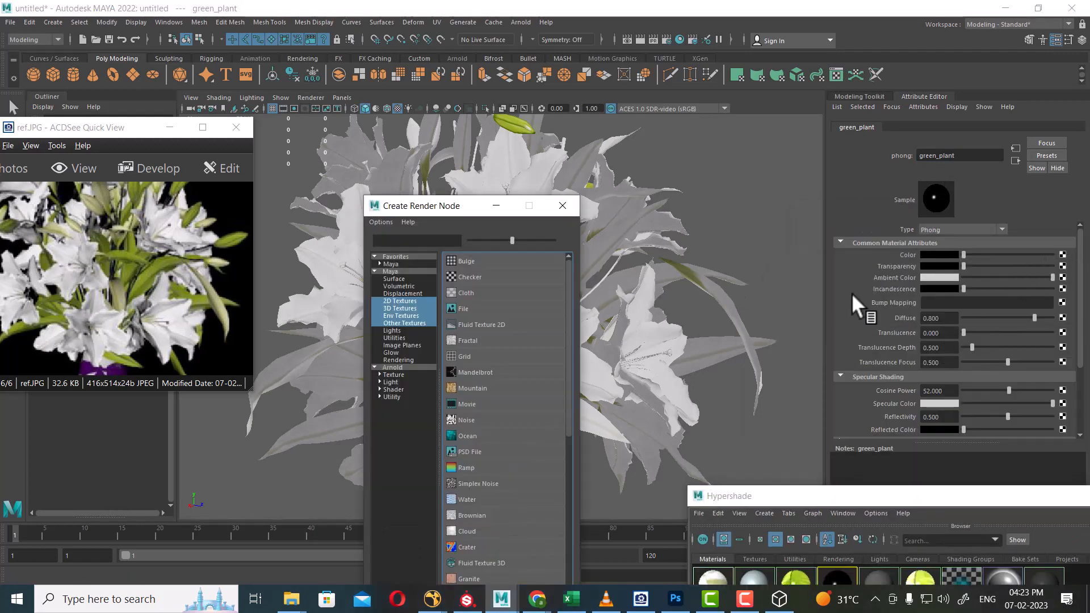
{"action": "left_click", "coordinate": [475, 311]}
{"action": "left_click", "coordinate": [1059, 297]}
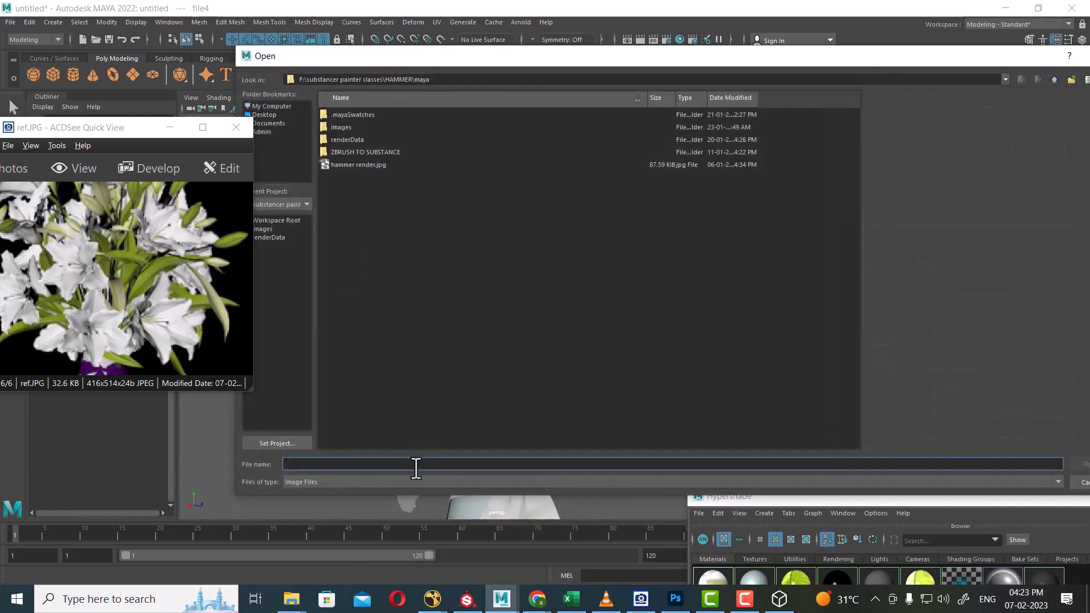
{"action": "type", "text": "G:\\Shavikant Batches\\TTS\\4_Maya 3to 4\\Lighting\\flower\\15-flower\\tex"}
{"action": "key", "text": "Return"}
{"action": "left_click", "coordinate": [349, 126]}
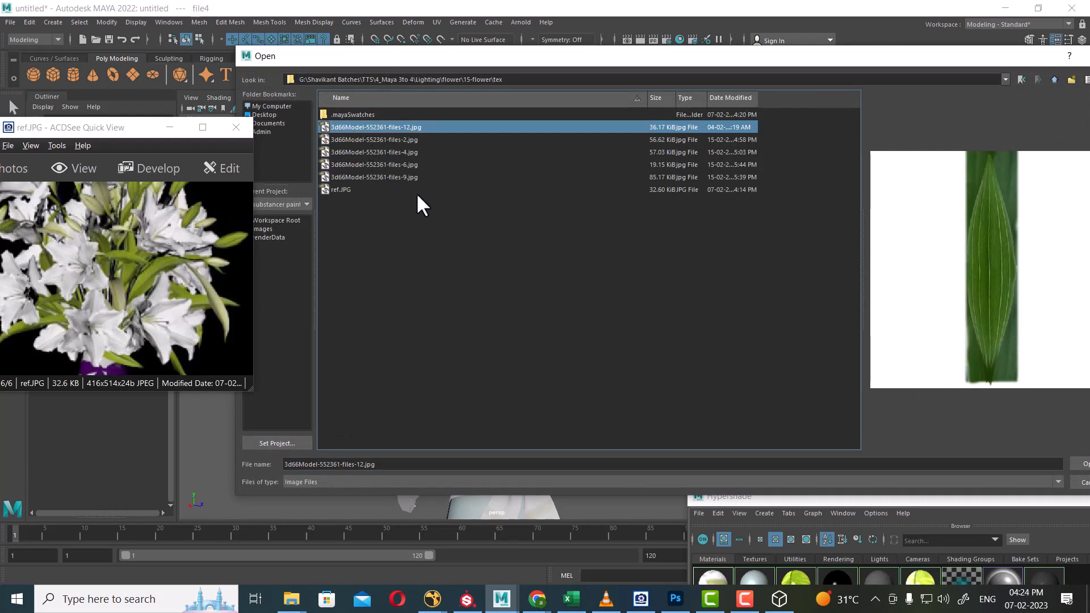
{"action": "key", "text": "Down"}
{"action": "key", "text": "Down"}
{"action": "key", "text": "Down"}
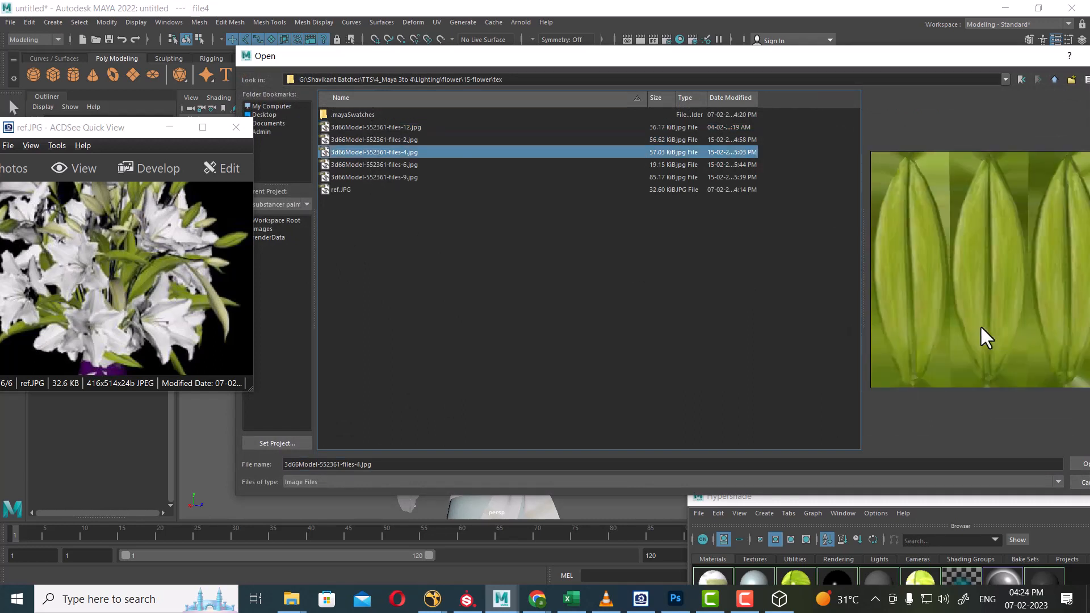
{"action": "key", "text": "Return"}
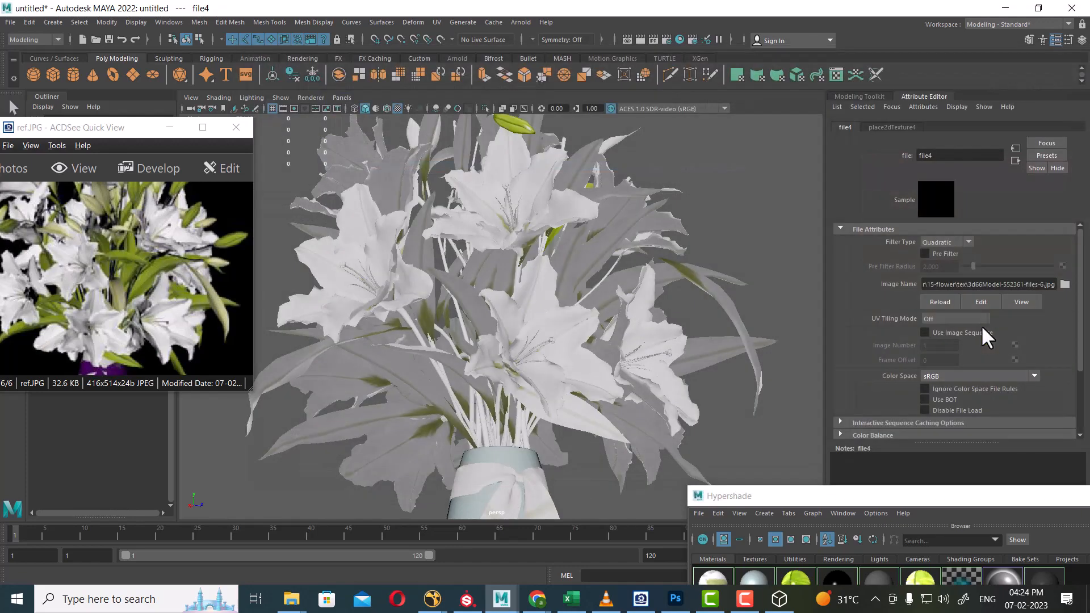
Turn on textured display and swap the colour image to 3d66Model-552361-files-12.jpg.
{"action": "mouse_move", "coordinate": [800, 318]}
{"action": "left_mouse_down", "text": "alt"}
{"action": "mouse_move", "coordinate": [567, 284]}
{"action": "mouse_move", "coordinate": [555, 315]}
{"action": "mouse_move", "coordinate": [596, 253]}
{"action": "mouse_move", "coordinate": [606, 317]}
{"action": "left_mouse_up", "text": "alt"}
{"action": "key", "text": "4"}
{"action": "key", "text": "6"}
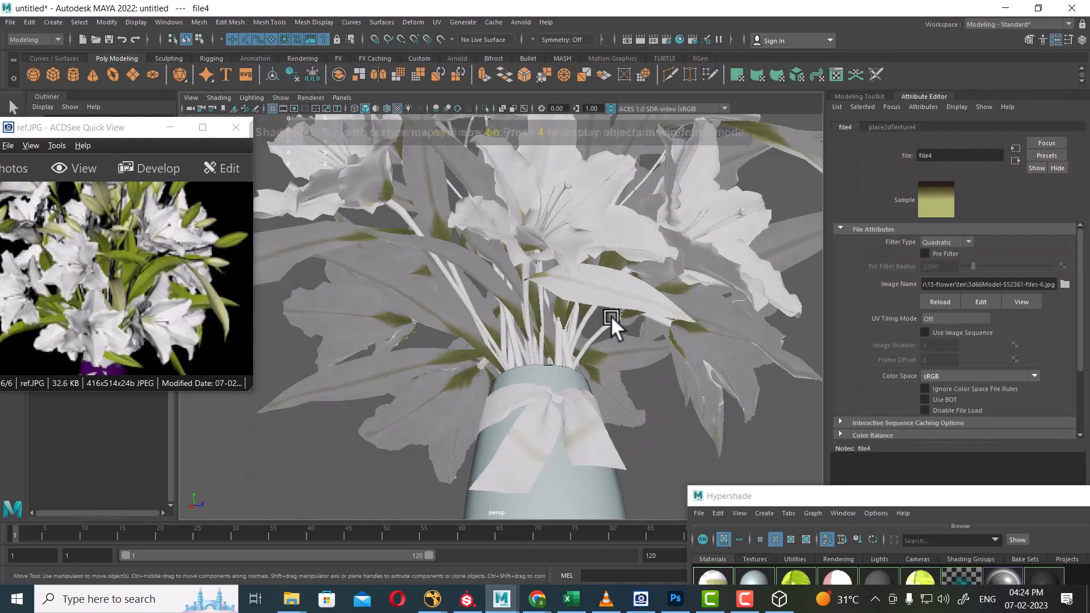
{"action": "left_click", "coordinate": [1065, 284]}
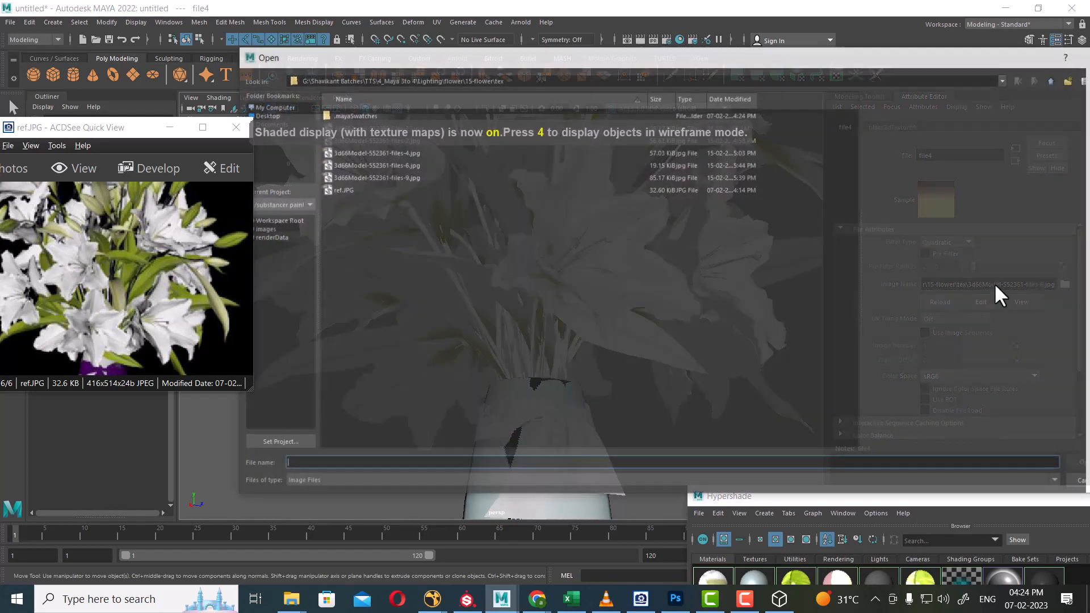
{"action": "left_click", "coordinate": [380, 177]}
{"action": "key", "text": "Up"}
{"action": "key", "text": "Up"}
{"action": "key", "text": "Up"}
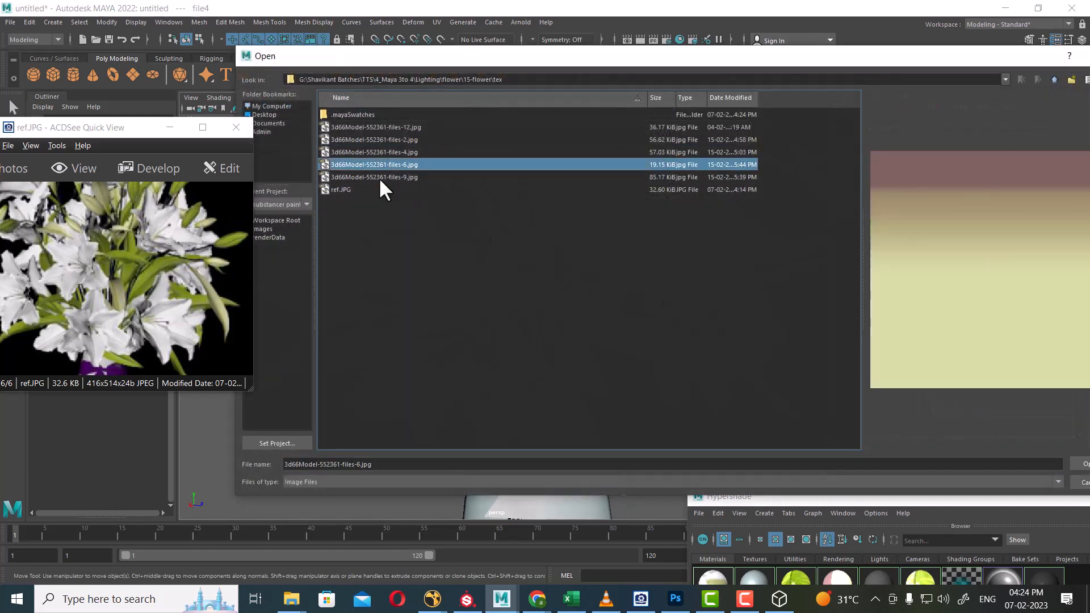
{"action": "key", "text": "Up"}
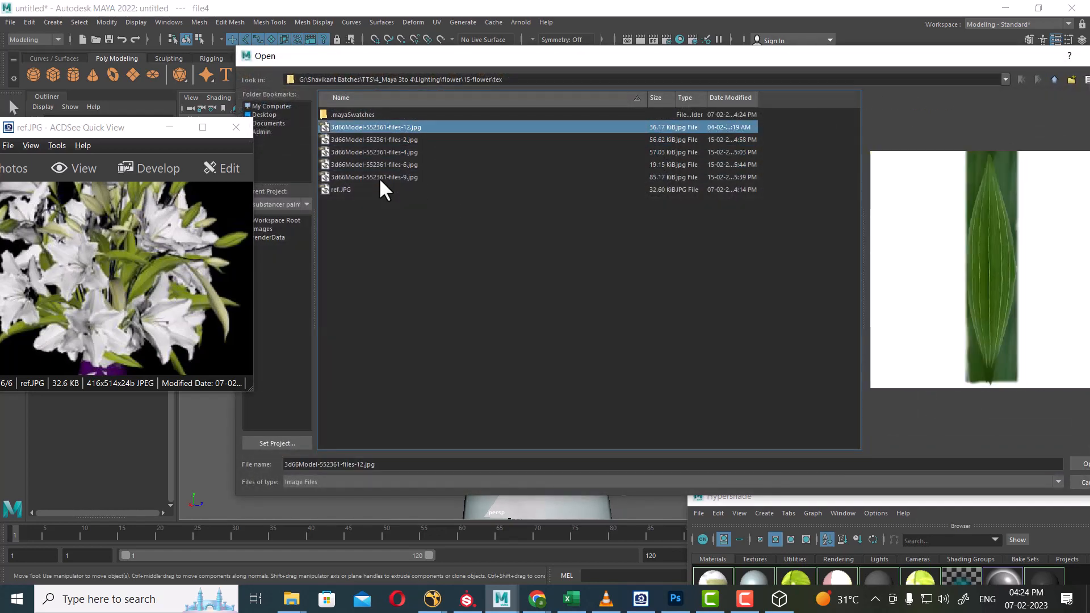
{"action": "key", "text": "Return"}
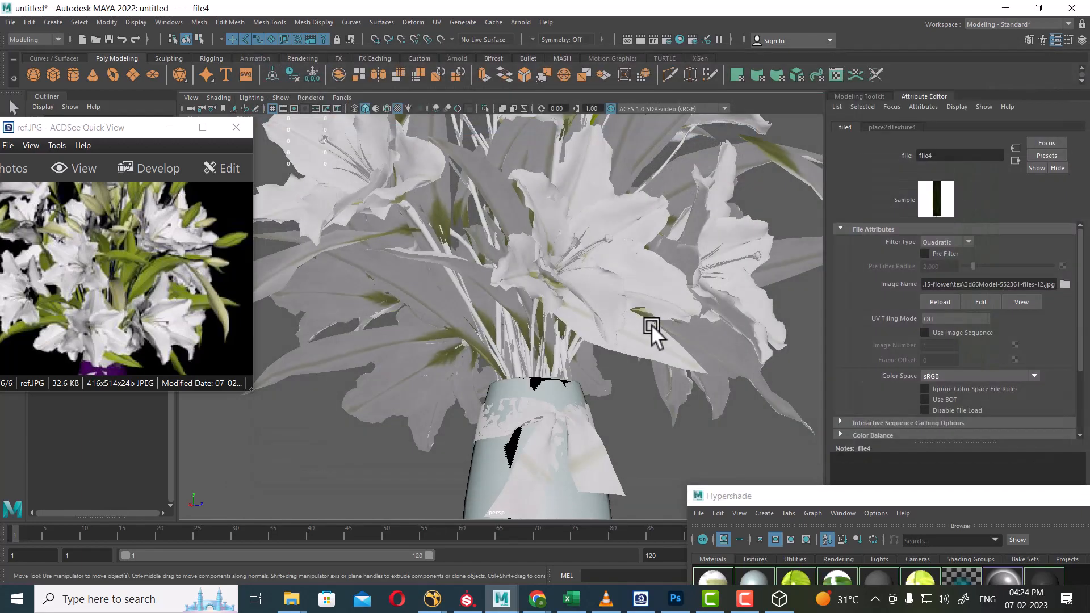
{"action": "left_click_drag", "start_coordinate": [710, 315], "coordinate": [705, 363], "text": "alt"}
Open the UV Editor from the UV menu, then close it and its toolkit.
{"action": "scroll", "coordinate": [706, 363], "scroll_direction": "down", "scroll_amount": 3}
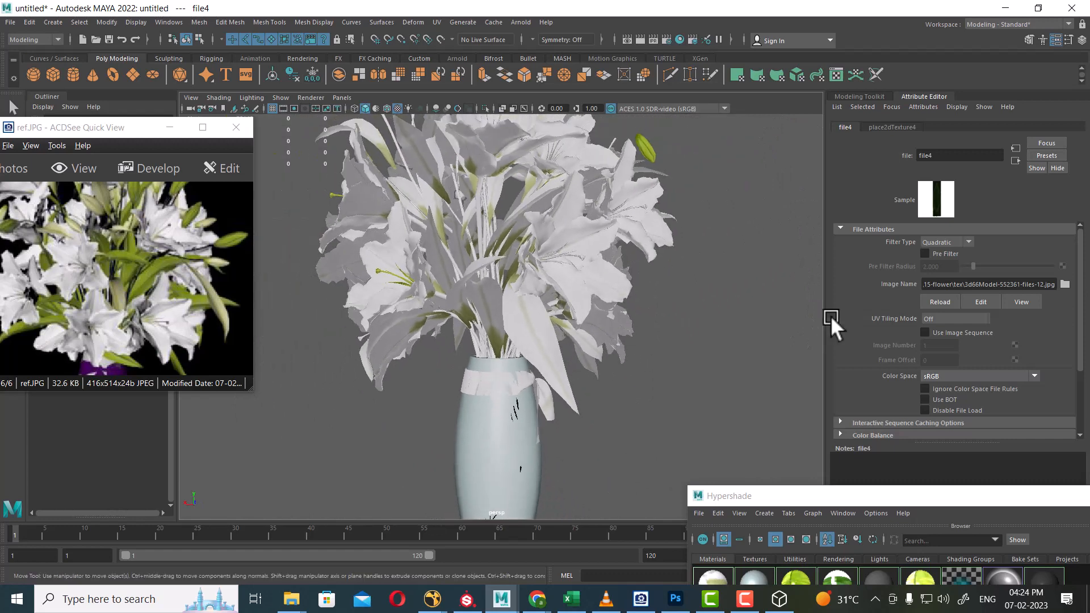
{"action": "left_click", "coordinate": [435, 22]}
{"action": "left_click", "coordinate": [483, 41]}
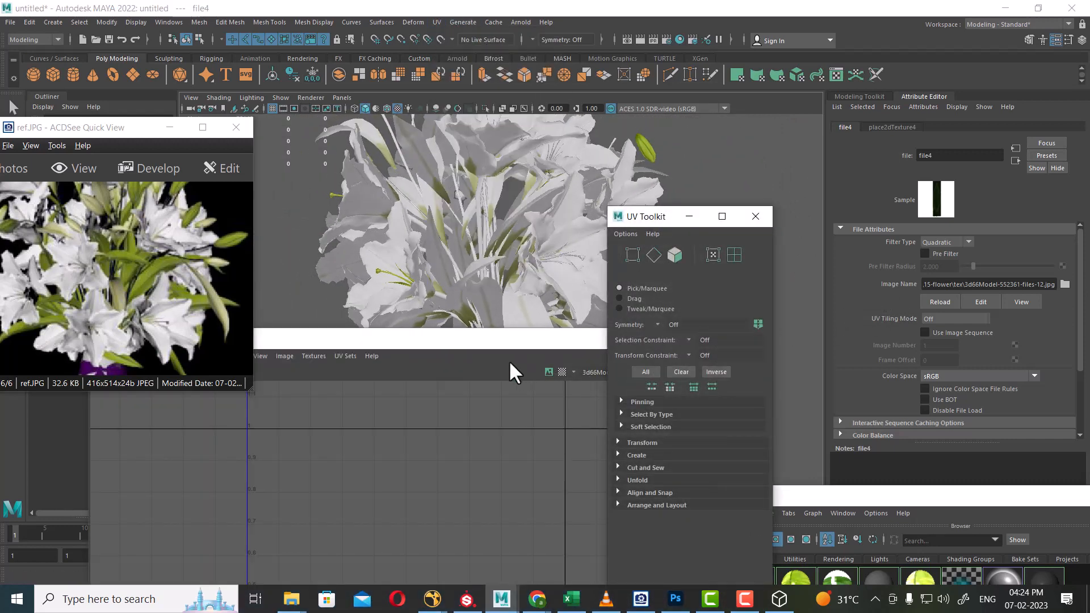
{"action": "left_click_drag", "start_coordinate": [509, 343], "coordinate": [616, 354]}
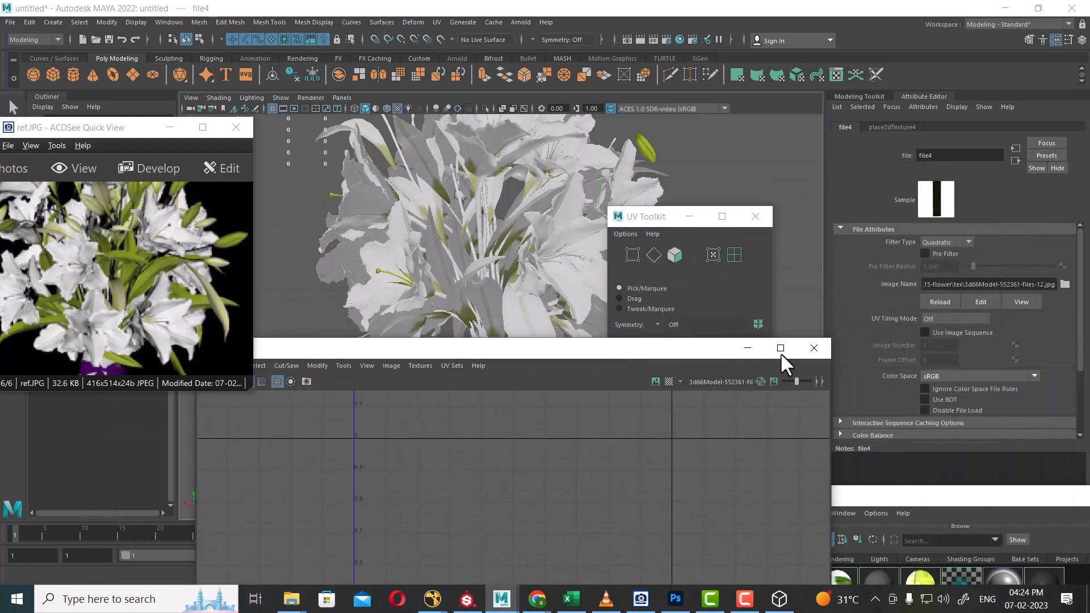
{"action": "left_click", "coordinate": [813, 348]}
{"action": "left_click", "coordinate": [755, 216]}
Apply a UV > Best Plane projection and tumble around the vase.
{"action": "scroll", "coordinate": [645, 369], "scroll_direction": "up", "scroll_amount": 5}
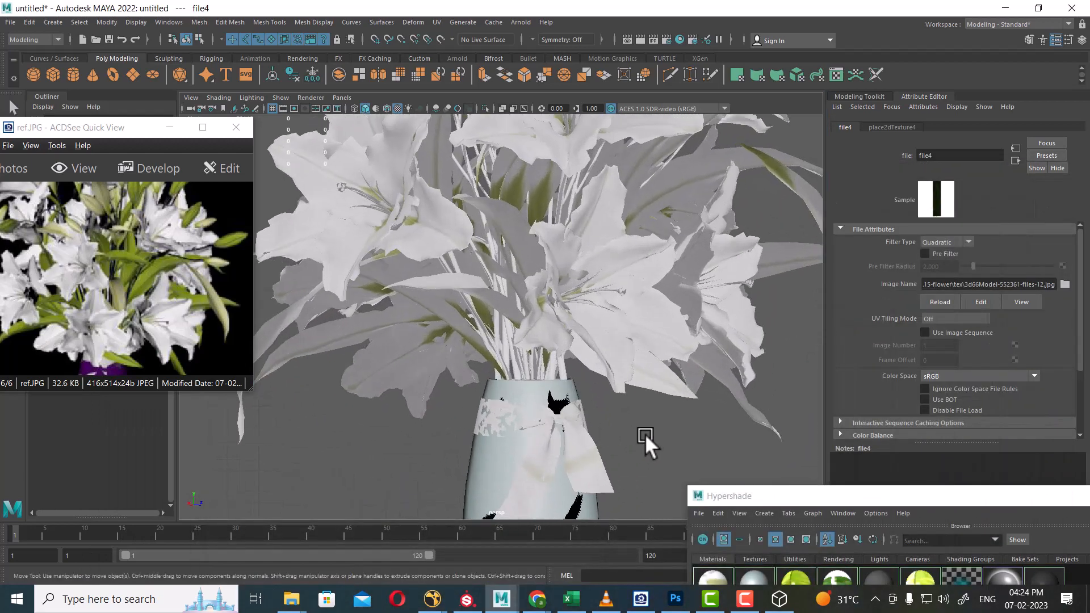
{"action": "left_click", "coordinate": [435, 22]}
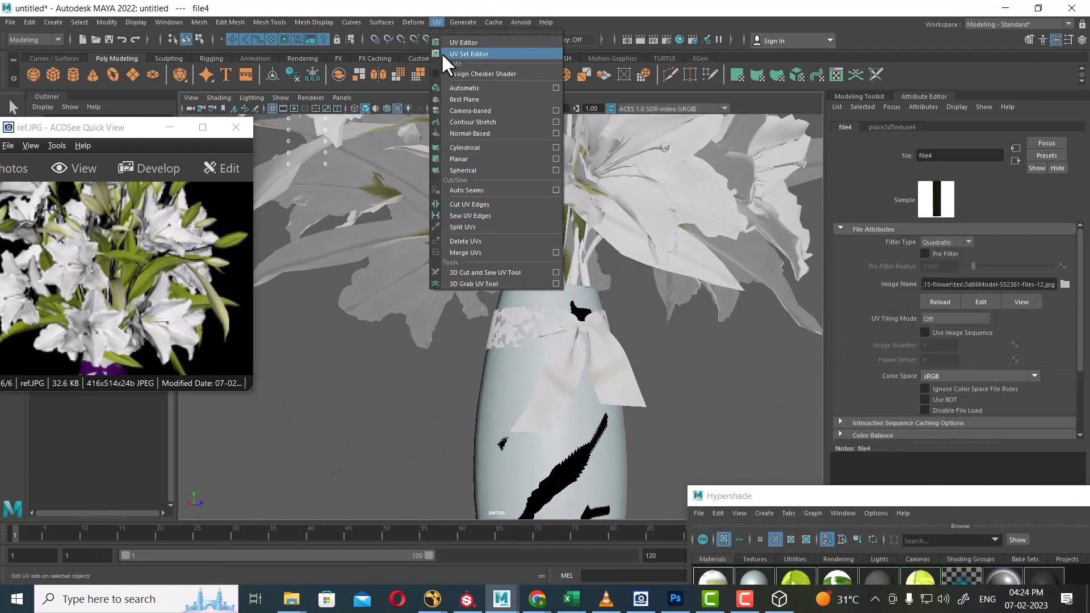
{"action": "left_click", "coordinate": [473, 98]}
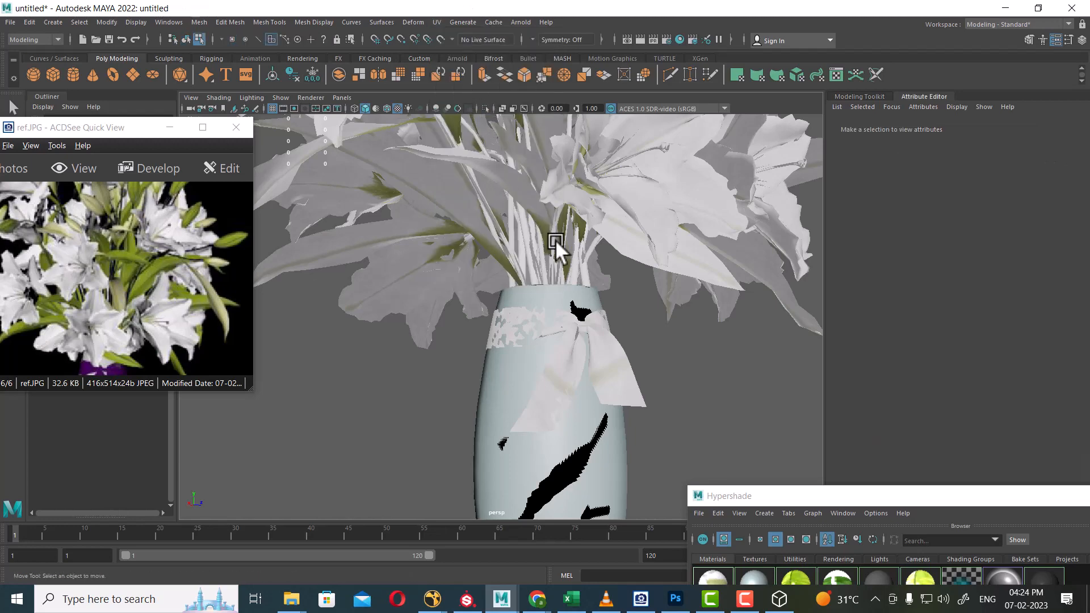
{"action": "left_click_drag", "start_coordinate": [555, 239], "coordinate": [548, 311], "text": "alt"}
Select the objects using green_plant from Hypershade and switch to wireframe view.
{"action": "left_click_drag", "start_coordinate": [828, 484], "coordinate": [832, 205]}
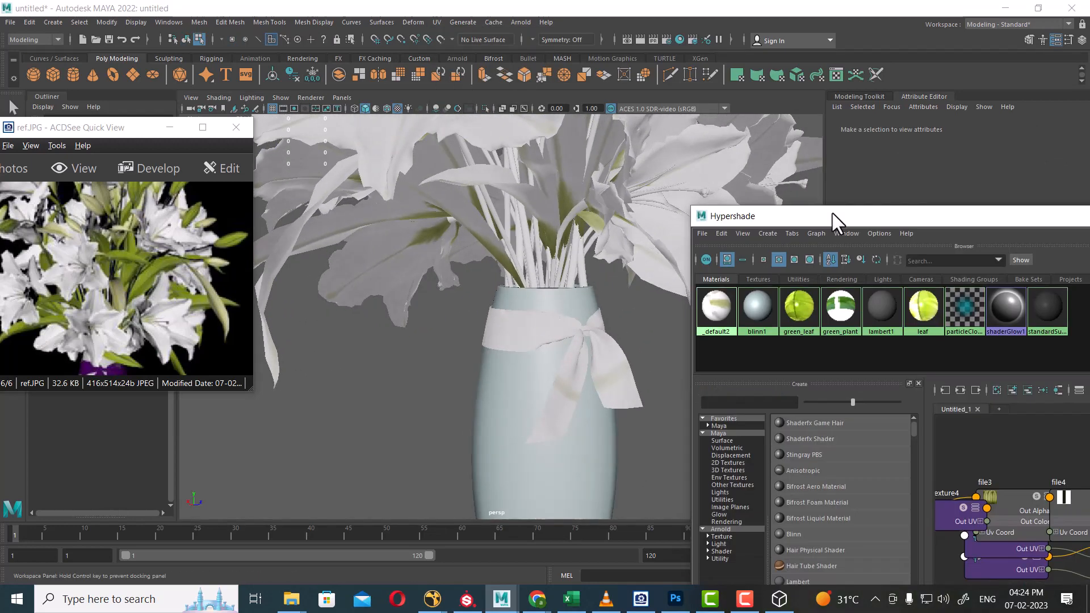
{"action": "left_click", "coordinate": [843, 305]}
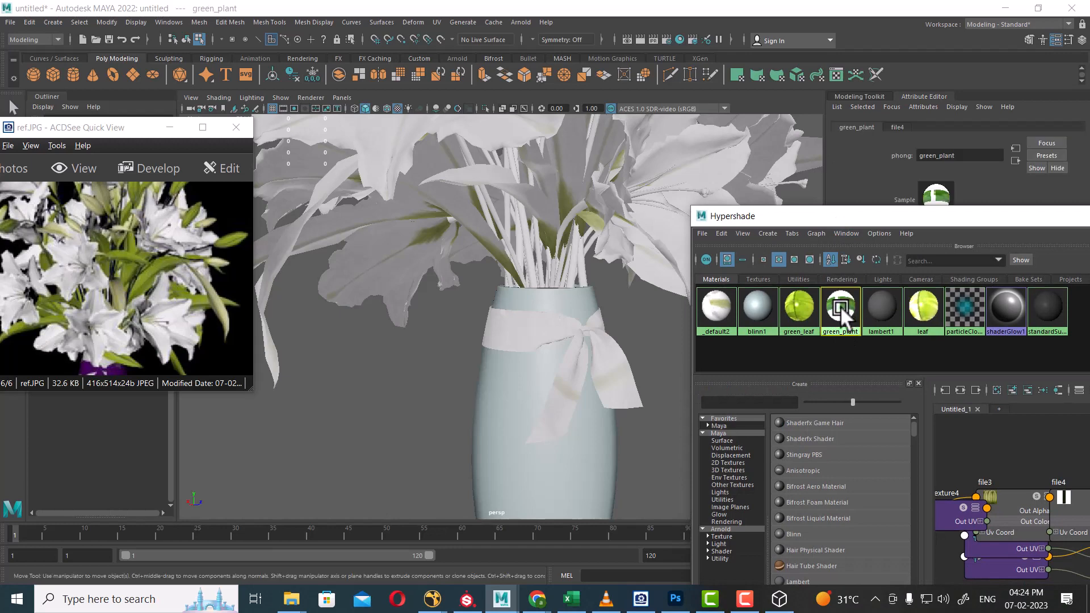
{"action": "right_click_drag", "start_coordinate": [840, 306], "coordinate": [907, 306]}
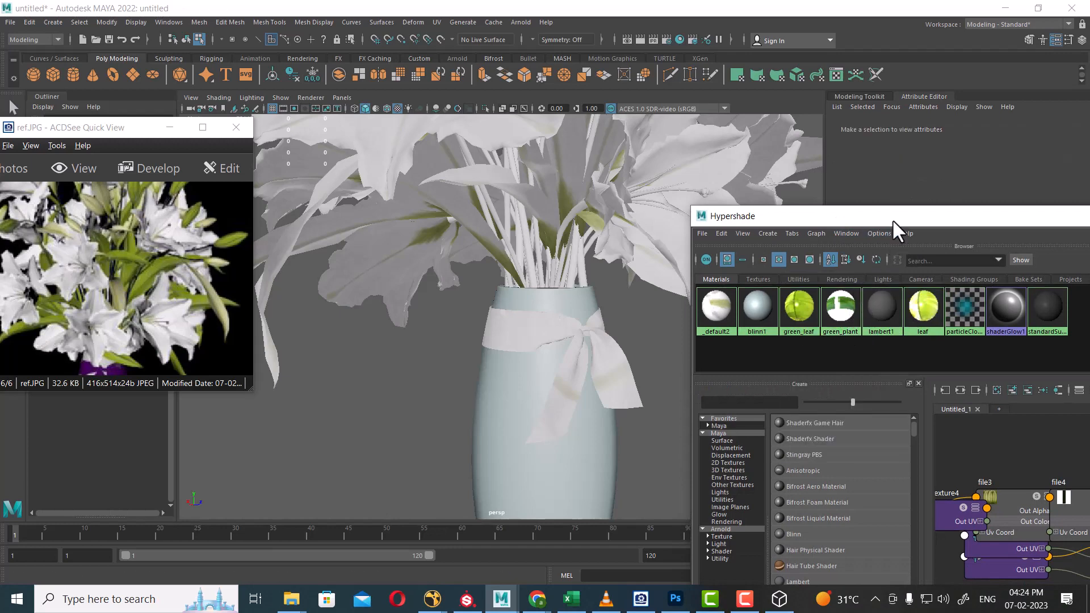
{"action": "left_click_drag", "start_coordinate": [892, 218], "coordinate": [783, 436]}
{"action": "middle_click_drag", "start_coordinate": [559, 282], "coordinate": [585, 322], "text": "alt"}
{"action": "key", "text": "4"}
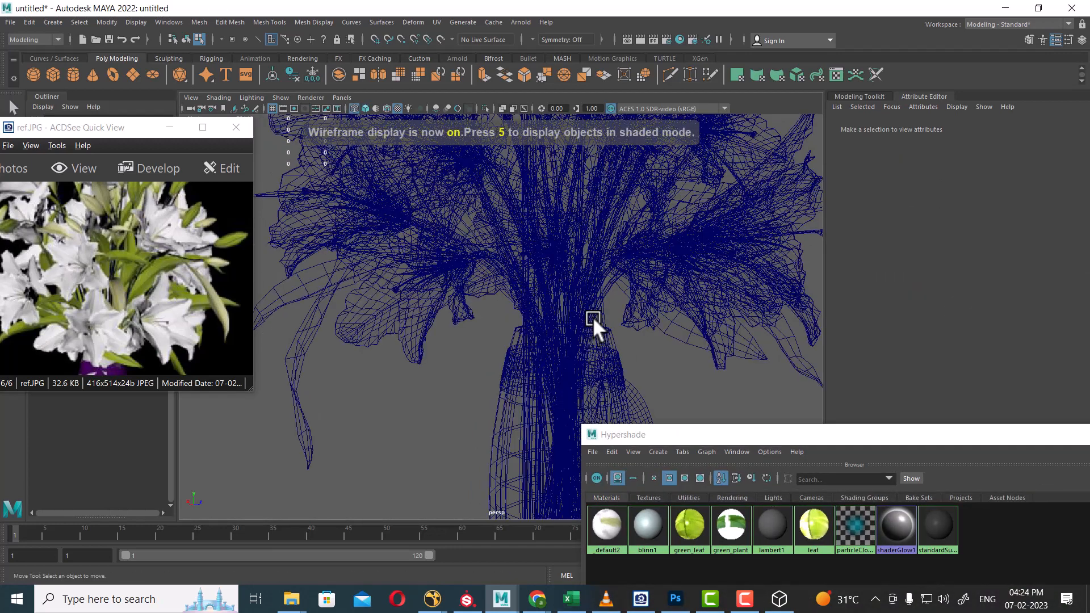
{"action": "left_click", "coordinate": [731, 538]}
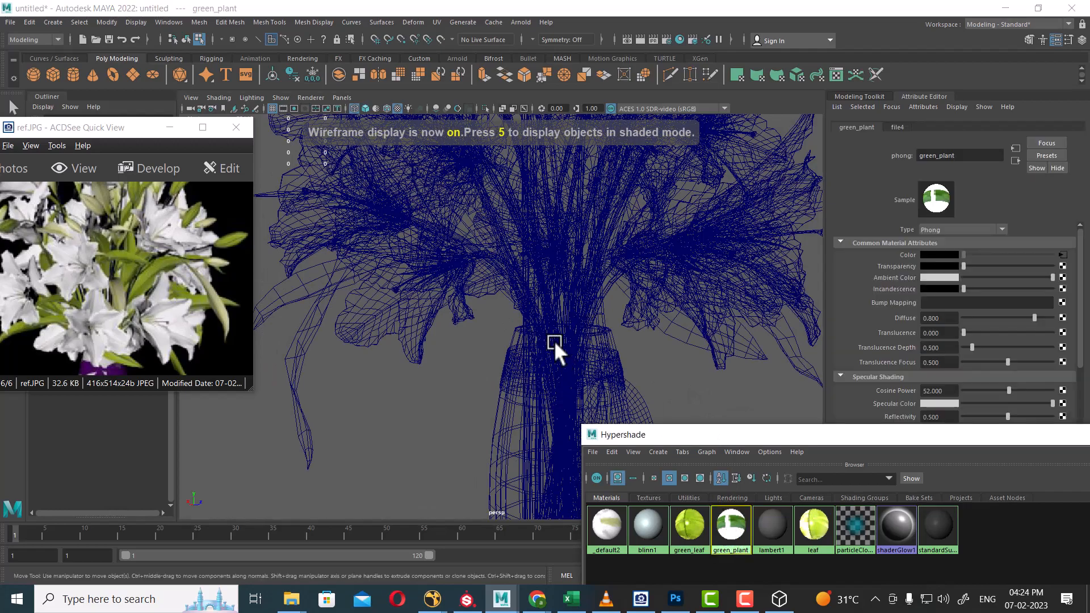
{"action": "right_click_drag", "start_coordinate": [731, 527], "coordinate": [816, 453]}
{"action": "right_click_drag", "start_coordinate": [572, 312], "coordinate": [533, 278], "text": "alt"}
{"action": "left_click_drag", "start_coordinate": [533, 279], "coordinate": [592, 280], "text": "alt"}
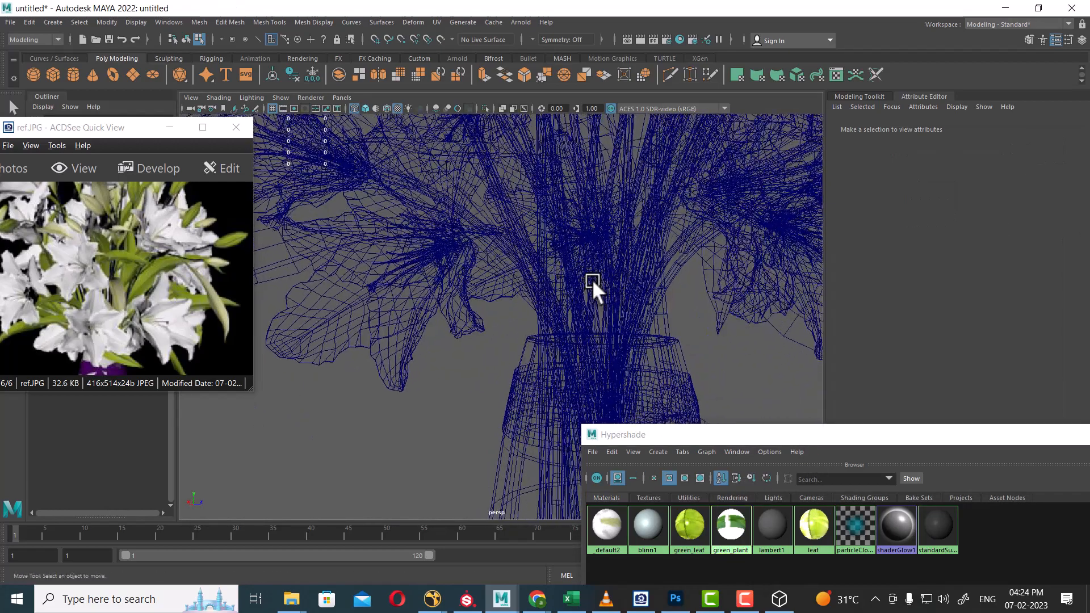
Marquee-select the stem meshes in the vase neck, deselecting the two arching leaves.
{"action": "left_click_drag", "start_coordinate": [675, 320], "coordinate": [520, 323]}
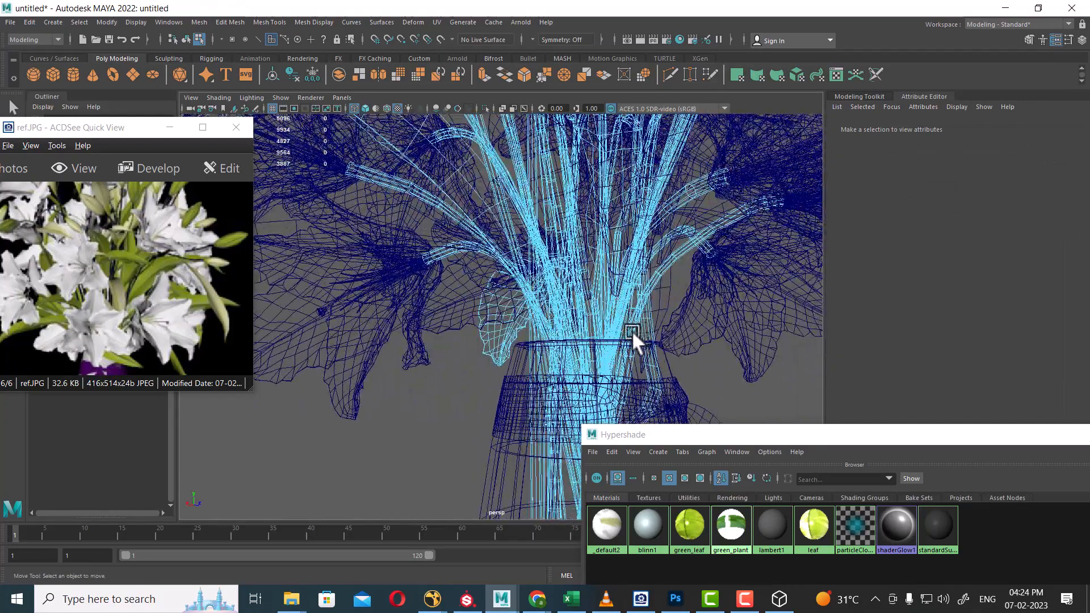
{"action": "right_click_drag", "start_coordinate": [601, 288], "coordinate": [691, 243]}
{"action": "left_click_drag", "start_coordinate": [613, 327], "coordinate": [580, 319], "text": "alt"}
{"action": "left_click_drag", "start_coordinate": [678, 321], "coordinate": [503, 326]}
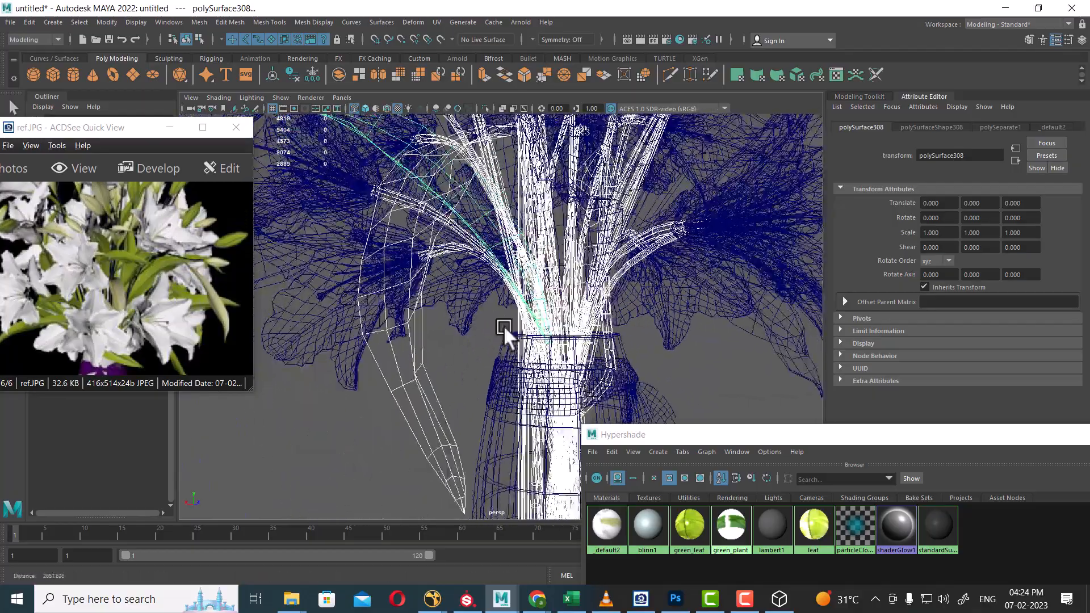
{"action": "right_click_drag", "start_coordinate": [503, 325], "coordinate": [421, 283], "text": "alt"}
{"action": "left_click_drag", "start_coordinate": [360, 339], "coordinate": [342, 364], "text": "ctrl"}
{"action": "left_click_drag", "start_coordinate": [312, 191], "coordinate": [343, 243], "text": "ctrl"}
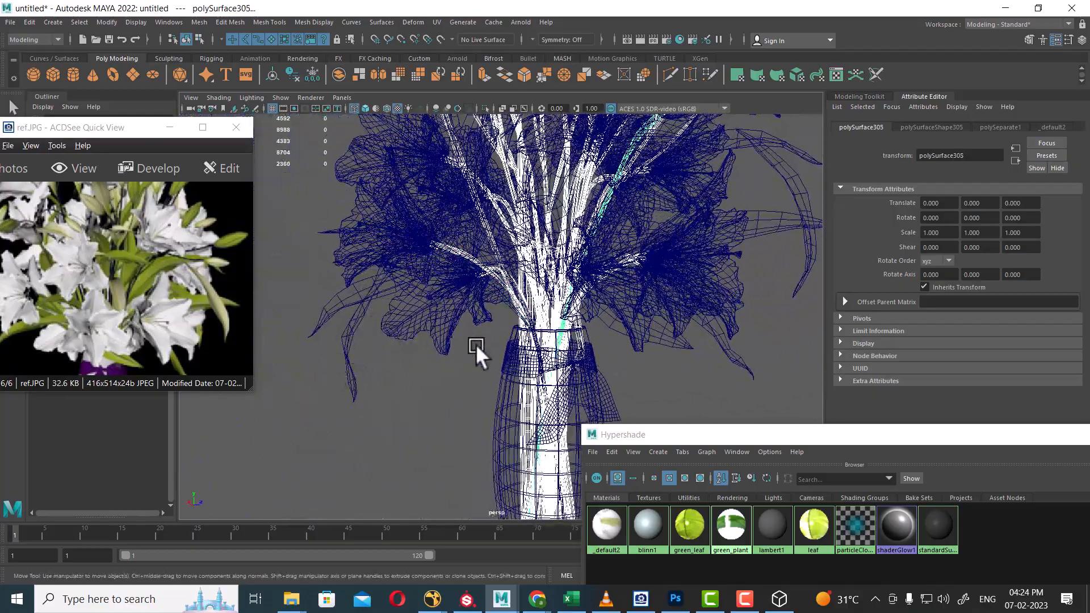
{"action": "mouse_move", "coordinate": [476, 344]}
{"action": "left_mouse_down", "text": "alt"}
{"action": "mouse_move", "coordinate": [528, 375]}
{"action": "mouse_move", "coordinate": [558, 325]}
{"action": "mouse_move", "coordinate": [625, 369]}
{"action": "left_mouse_up", "text": "alt"}
{"action": "key", "text": "5"}
Assign green_plant to the selected stems and view them textured.
{"action": "left_click_drag", "start_coordinate": [754, 435], "coordinate": [837, 216]}
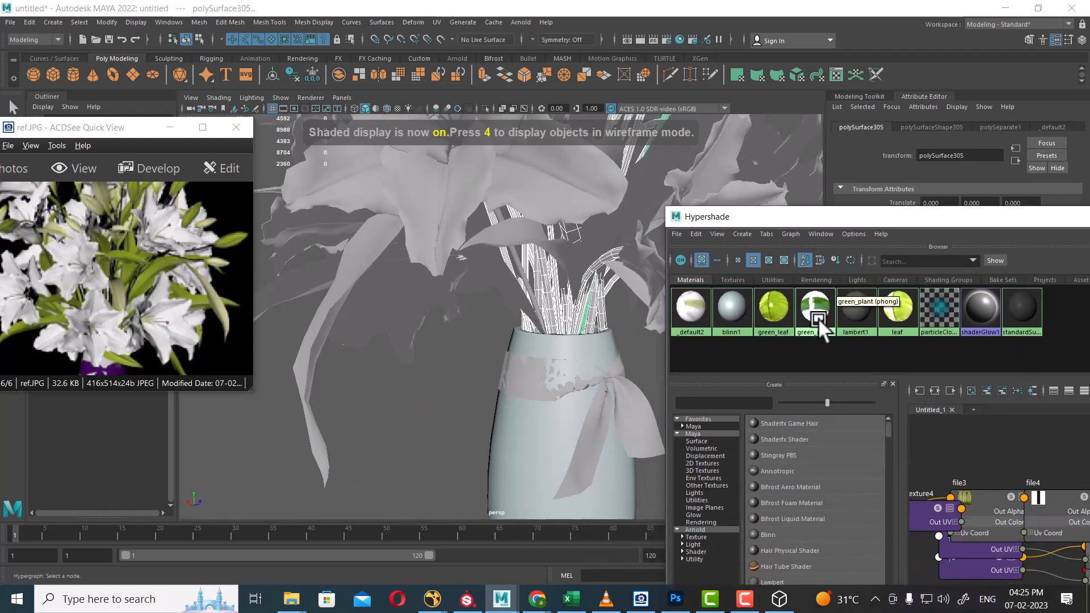
{"action": "right_click_drag", "start_coordinate": [823, 318], "coordinate": [819, 244]}
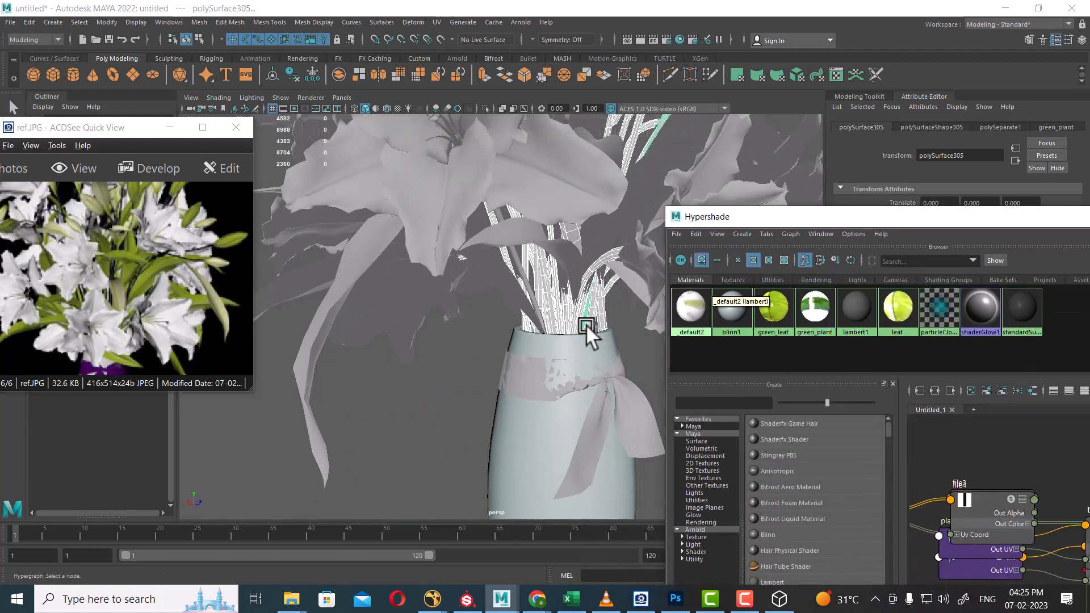
{"action": "mouse_move", "coordinate": [586, 325]}
{"action": "left_mouse_down", "text": "alt"}
{"action": "mouse_move", "coordinate": [523, 376]}
{"action": "mouse_move", "coordinate": [494, 341]}
{"action": "mouse_move", "coordinate": [539, 371]}
{"action": "mouse_move", "coordinate": [573, 363]}
{"action": "mouse_move", "coordinate": [538, 366]}
{"action": "left_mouse_up", "text": "alt"}
{"action": "key", "text": "4"}
{"action": "key", "text": "6"}
{"action": "scroll", "coordinate": [488, 295], "scroll_direction": "down", "scroll_amount": 5}
{"action": "left_click_drag", "start_coordinate": [480, 284], "coordinate": [523, 301], "text": "alt"}
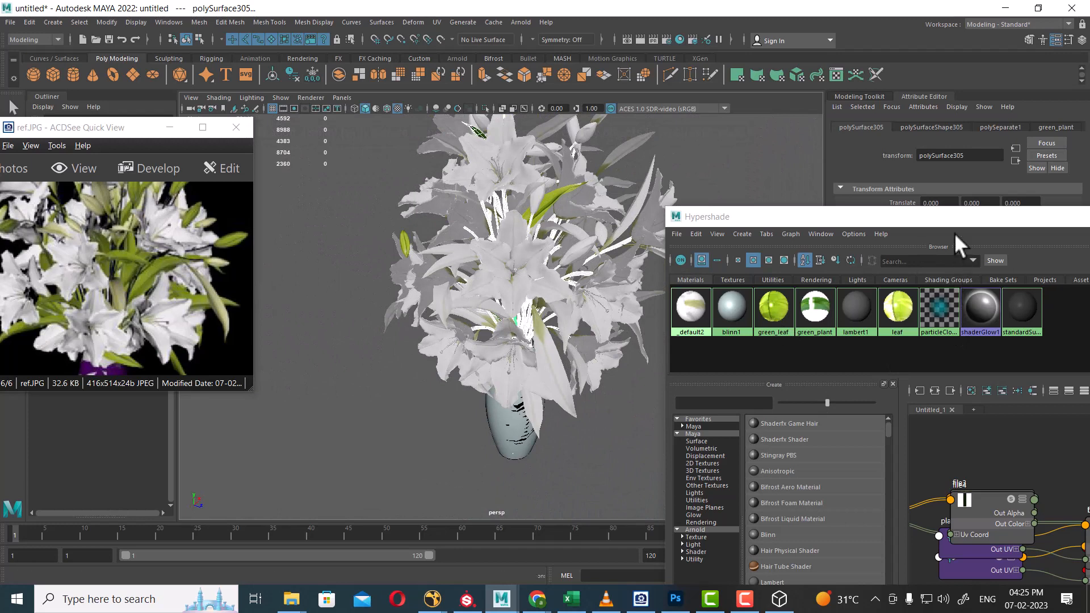
{"action": "left_click_drag", "start_coordinate": [955, 232], "coordinate": [719, 392]}
{"action": "left_click", "coordinate": [579, 469]}
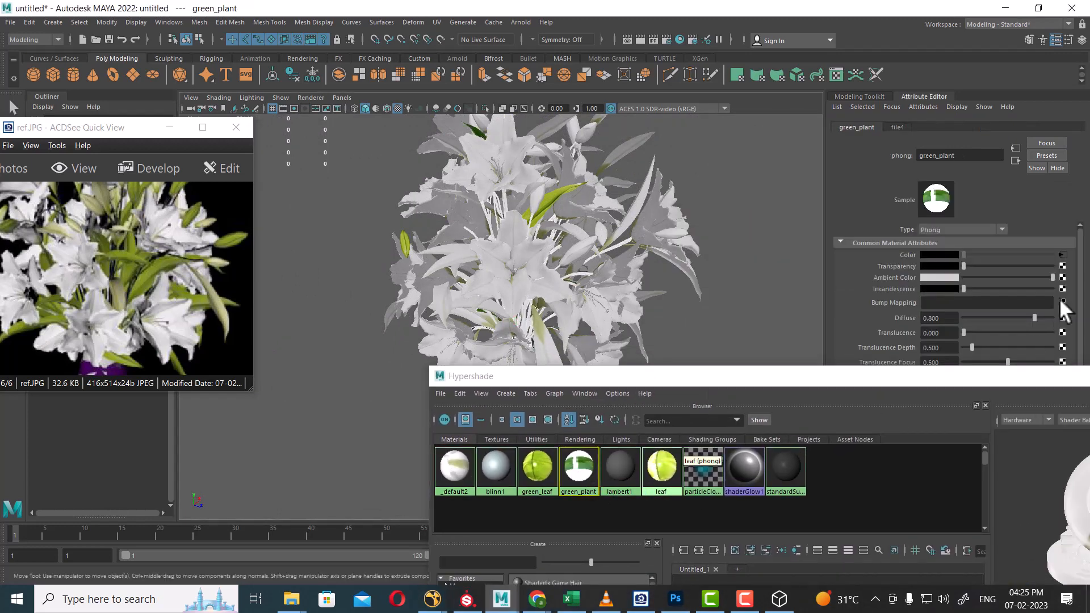
Break green_plant's Color texture link and set a dark olive colour, RGB 46, 46, 6.
{"action": "right_click", "coordinate": [906, 254]}
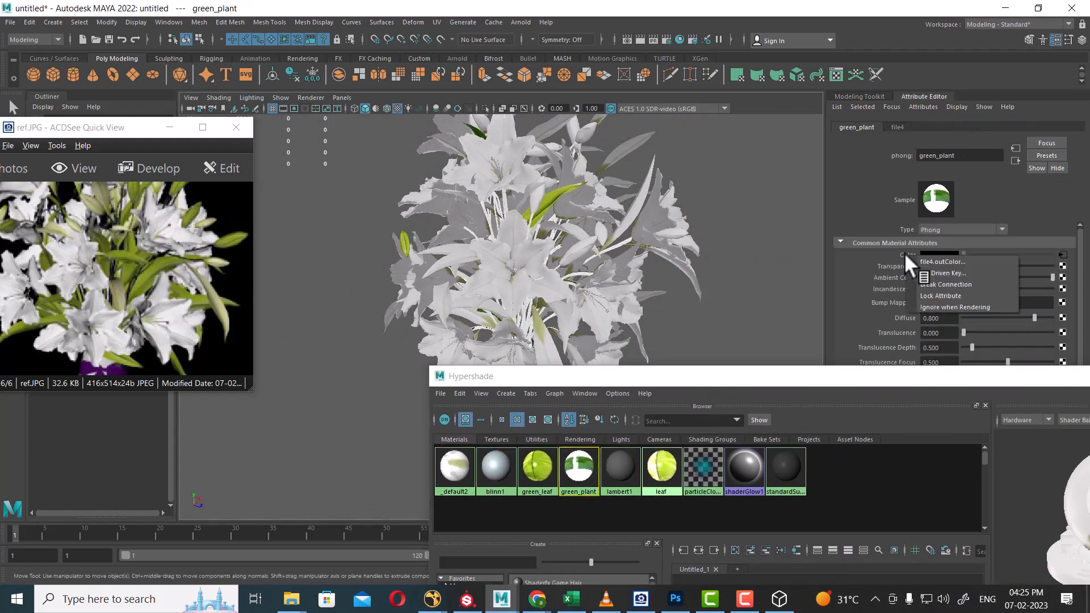
{"action": "left_click", "coordinate": [942, 284]}
{"action": "left_click", "coordinate": [942, 254]}
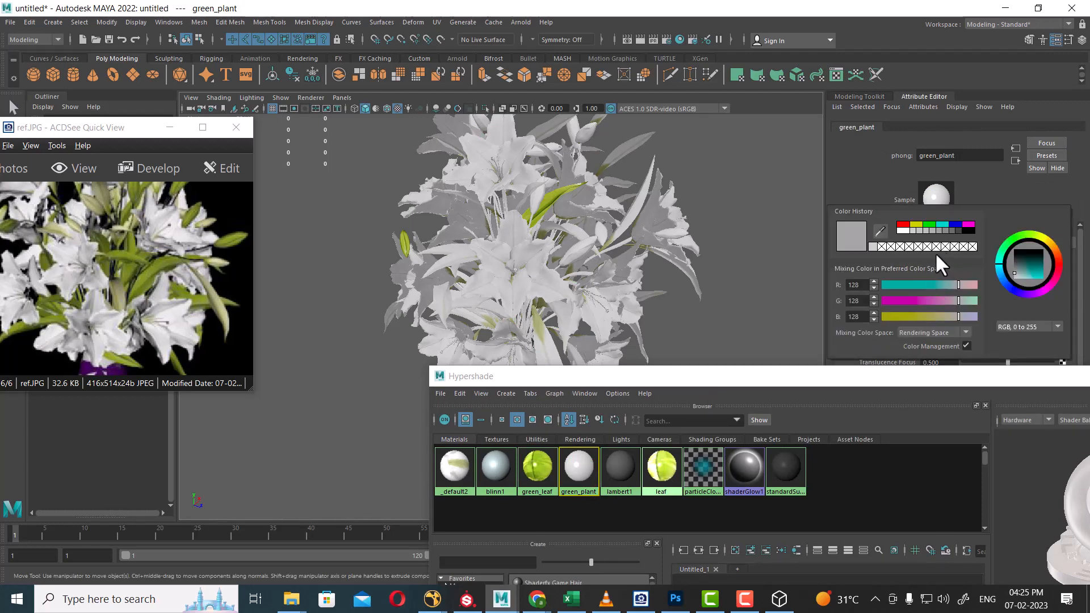
{"action": "left_click", "coordinate": [917, 225]}
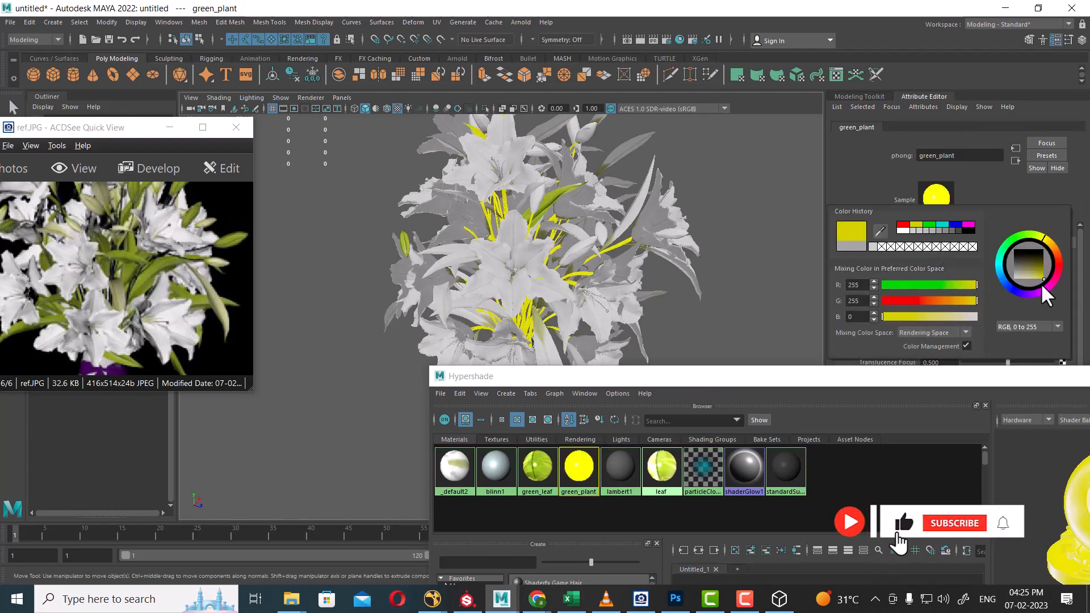
{"action": "left_click_drag", "start_coordinate": [1041, 274], "coordinate": [1038, 263]}
{"action": "right_click_drag", "start_coordinate": [787, 270], "coordinate": [613, 227], "text": "alt"}
{"action": "left_click_drag", "start_coordinate": [602, 216], "coordinate": [545, 228], "text": "alt"}
{"action": "right_click_drag", "start_coordinate": [546, 244], "coordinate": [600, 275], "text": "alt"}
{"action": "left_click_drag", "start_coordinate": [600, 274], "coordinate": [563, 264], "text": "alt"}
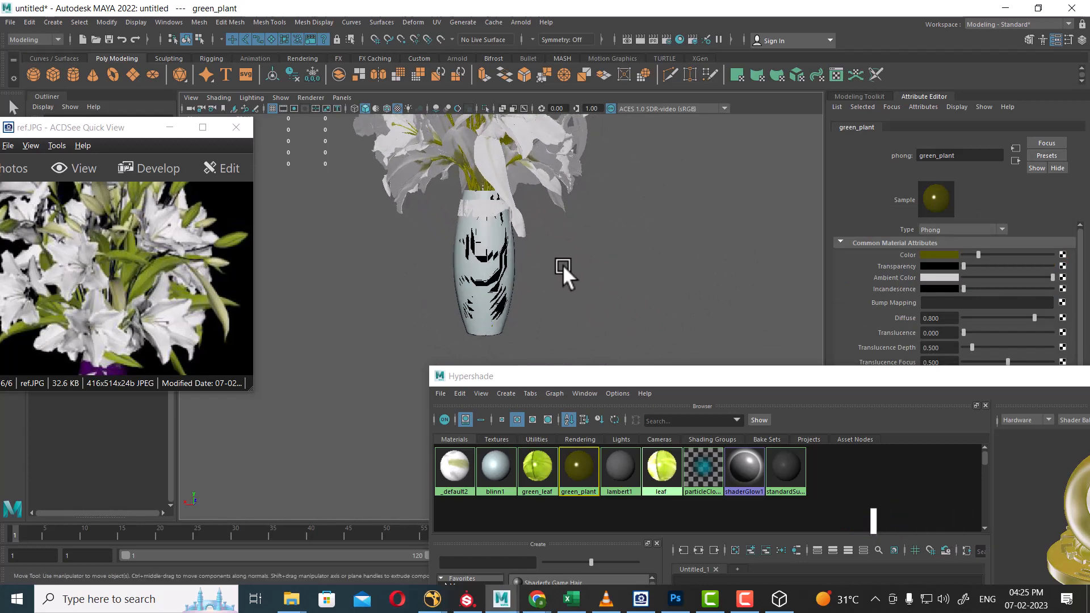
{"action": "left_click_drag", "start_coordinate": [503, 230], "coordinate": [465, 295], "text": "alt"}
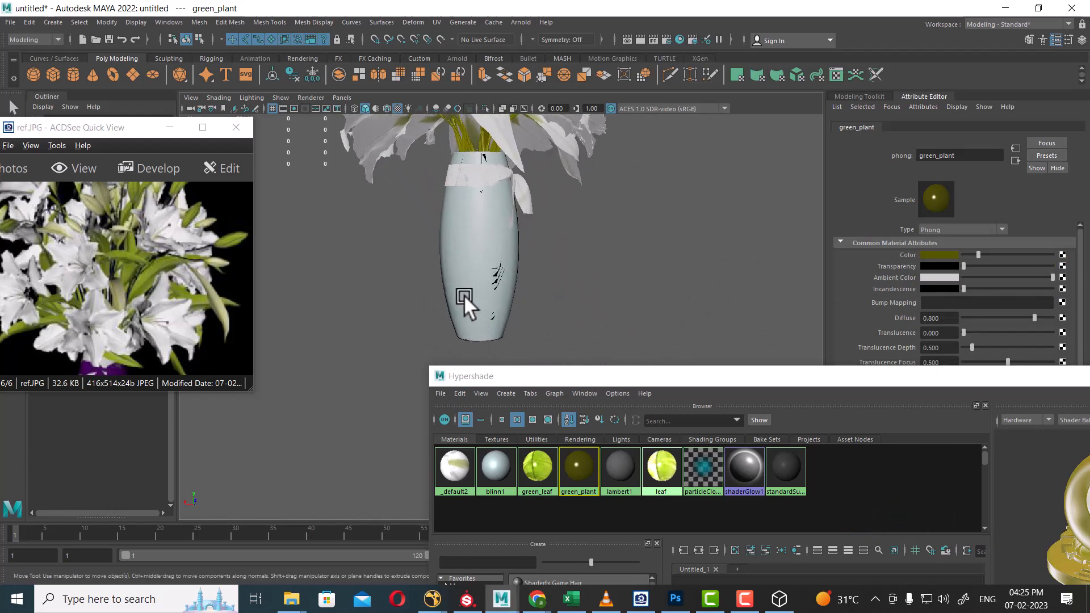
Orbit the bouquet and select a first group of six leaves.
{"action": "left_click", "coordinate": [465, 295]}
{"action": "left_click_drag", "start_coordinate": [555, 298], "coordinate": [591, 281], "text": "alt"}
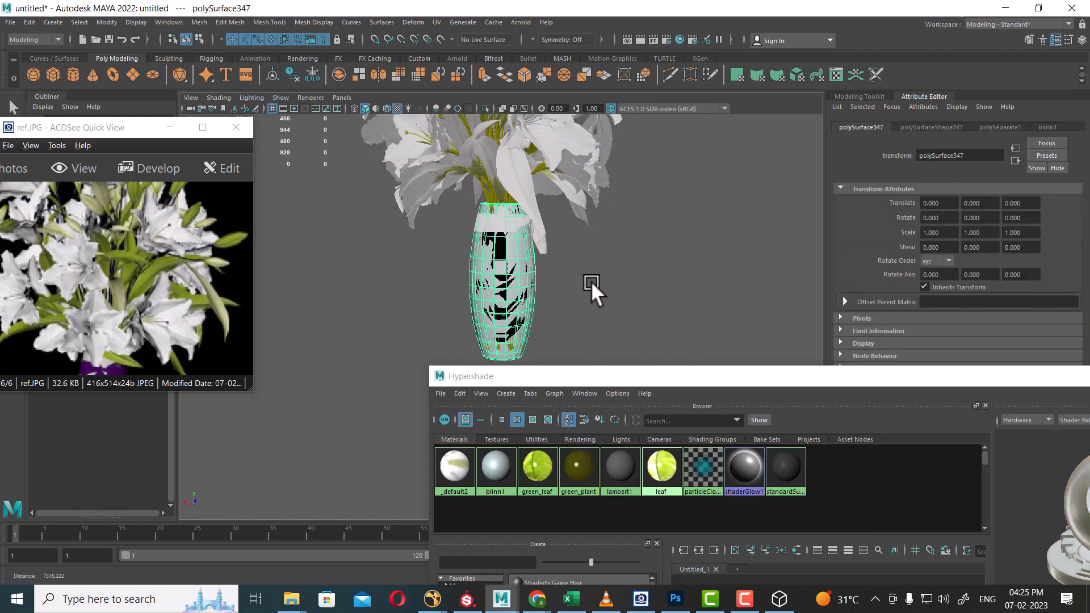
{"action": "left_click_drag", "start_coordinate": [660, 241], "coordinate": [686, 300], "text": "alt"}
{"action": "mouse_move", "coordinate": [542, 310]}
{"action": "right_mouse_down", "text": "alt"}
{"action": "mouse_move", "coordinate": [572, 305]}
{"action": "mouse_move", "coordinate": [542, 261]}
{"action": "mouse_move", "coordinate": [543, 296]}
{"action": "right_mouse_up", "text": "alt"}
{"action": "left_click", "coordinate": [529, 219]}
{"action": "left_click_drag", "start_coordinate": [529, 218], "coordinate": [636, 287], "text": "alt"}
{"action": "left_click", "coordinate": [588, 310], "text": "shift"}
{"action": "middle_click_drag", "start_coordinate": [588, 312], "coordinate": [622, 190], "text": "alt"}
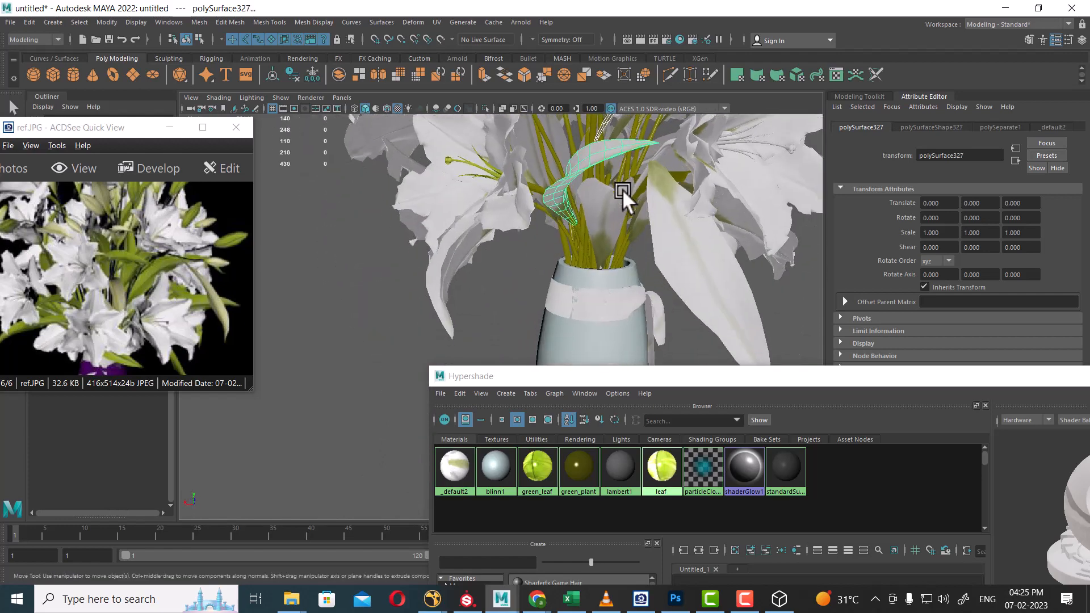
{"action": "left_click_drag", "start_coordinate": [622, 189], "coordinate": [511, 265], "text": "alt"}
{"action": "left_click", "coordinate": [598, 207], "text": "shift"}
{"action": "left_click", "coordinate": [652, 196], "text": "shift"}
{"action": "left_click", "coordinate": [676, 244], "text": "shift"}
{"action": "left_click", "coordinate": [553, 268], "text": "shift"}
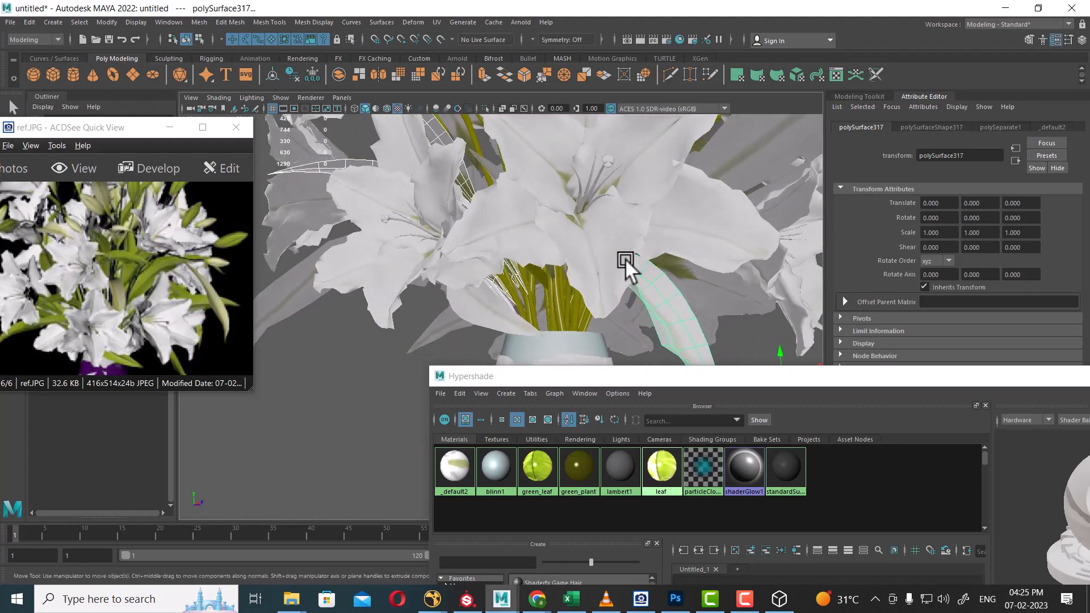
{"action": "left_click_drag", "start_coordinate": [625, 257], "coordinate": [656, 276], "text": "alt"}
Restart the selection and add more leaves from around the bouquet, ending near the centre.
{"action": "left_click", "coordinate": [541, 298]}
{"action": "left_click", "coordinate": [505, 295], "text": "shift"}
{"action": "left_click", "coordinate": [598, 253], "text": "shift"}
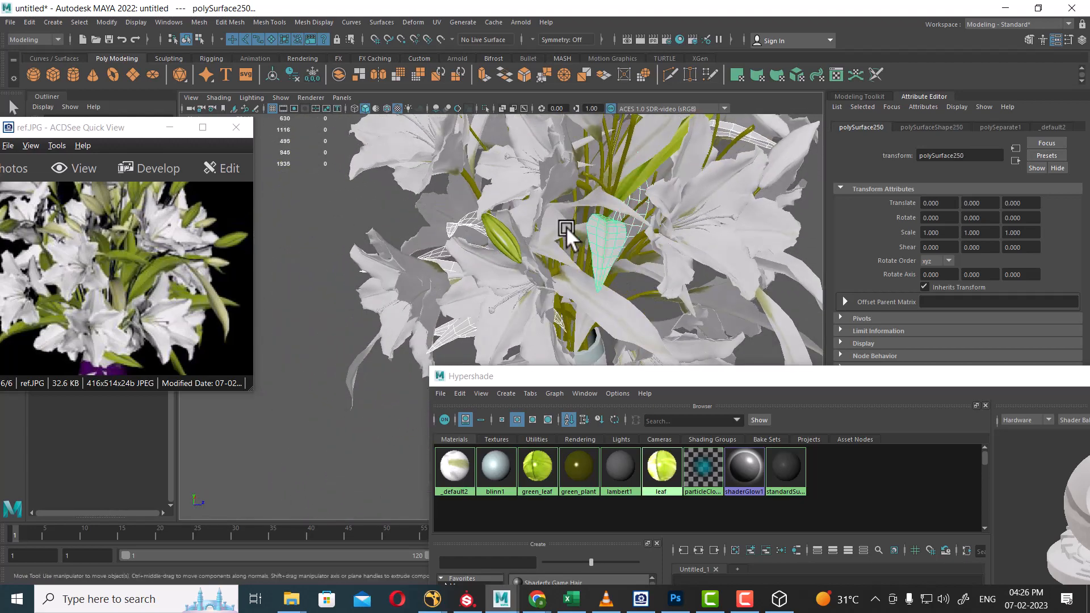
{"action": "left_click", "coordinate": [567, 227], "text": "shift"}
{"action": "left_click_drag", "start_coordinate": [567, 227], "coordinate": [607, 249], "text": "alt"}
{"action": "left_click", "coordinate": [599, 260], "text": "shift"}
{"action": "left_click_drag", "start_coordinate": [611, 286], "coordinate": [484, 239], "text": "alt"}
{"action": "left_click", "coordinate": [484, 239], "text": "shift"}
{"action": "left_click", "coordinate": [536, 270], "text": "shift"}
{"action": "left_click_drag", "start_coordinate": [536, 270], "coordinate": [626, 234], "text": "alt"}
{"action": "left_click", "coordinate": [595, 217], "text": "shift"}
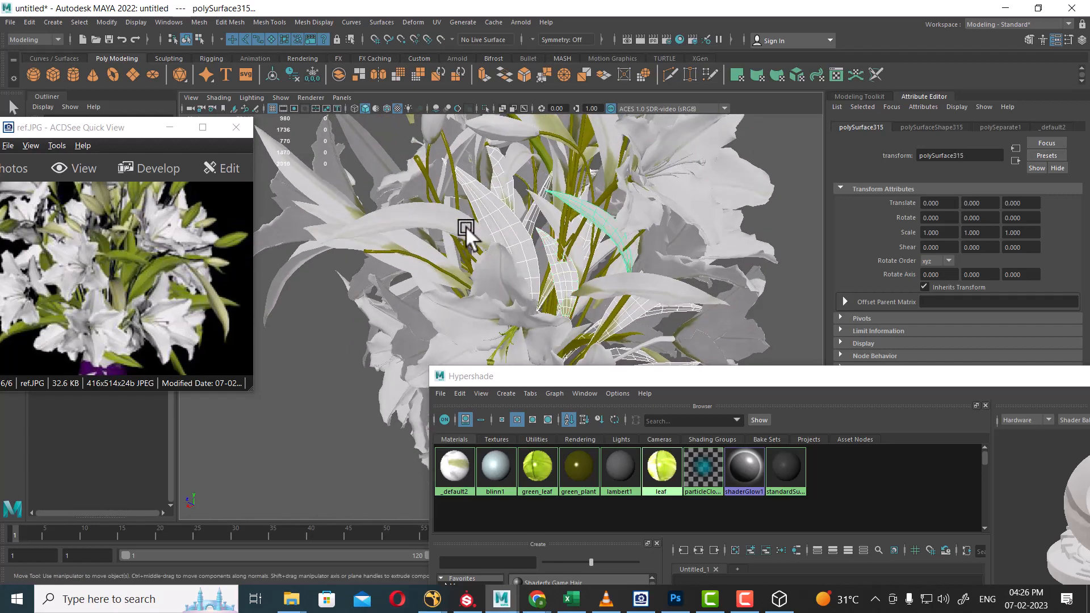
{"action": "left_click_drag", "start_coordinate": [463, 225], "coordinate": [587, 223], "text": "alt"}
{"action": "left_click", "coordinate": [434, 248], "text": "shift"}
Add further leaves to the selection while orbiting around the bouquet.
{"action": "left_click", "coordinate": [486, 234], "text": "shift"}
{"action": "left_click", "coordinate": [405, 293], "text": "shift"}
{"action": "left_click_drag", "start_coordinate": [528, 234], "coordinate": [619, 268], "text": "alt"}
{"action": "left_click", "coordinate": [557, 248]}
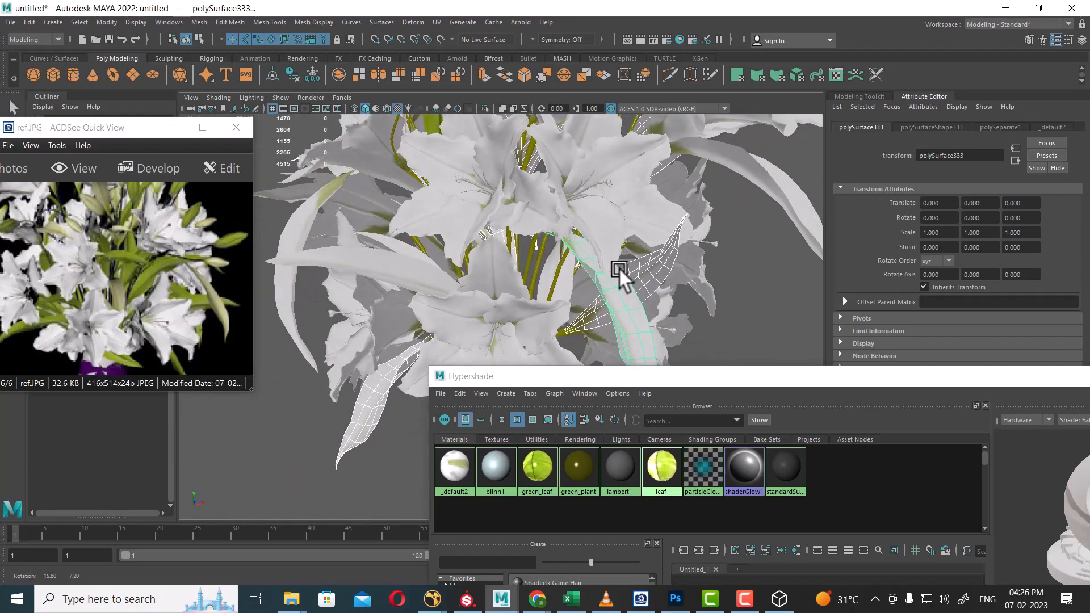
{"action": "left_click", "coordinate": [413, 277]}
{"action": "left_click_drag", "start_coordinate": [412, 277], "coordinate": [595, 301], "text": "alt"}
{"action": "left_click", "coordinate": [540, 251]}
{"action": "middle_click_drag", "start_coordinate": [595, 301], "coordinate": [546, 278], "text": "alt"}
{"action": "left_click_drag", "start_coordinate": [546, 278], "coordinate": [665, 207], "text": "alt"}
{"action": "left_click", "coordinate": [667, 208]}
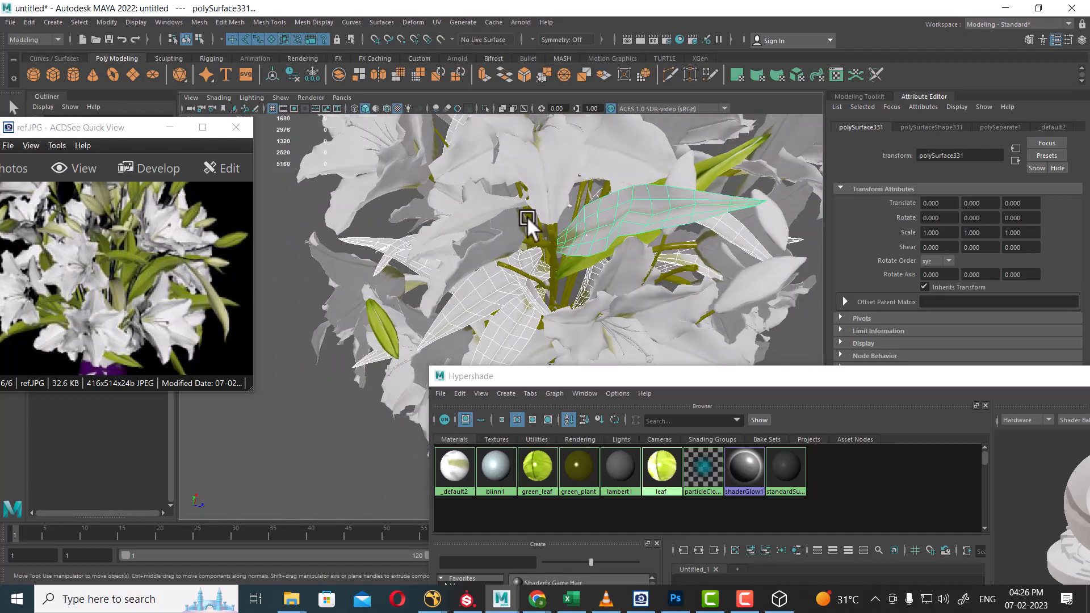
{"action": "left_click", "coordinate": [461, 215]}
{"action": "left_click_drag", "start_coordinate": [461, 215], "coordinate": [659, 264], "text": "alt"}
{"action": "left_click", "coordinate": [548, 210]}
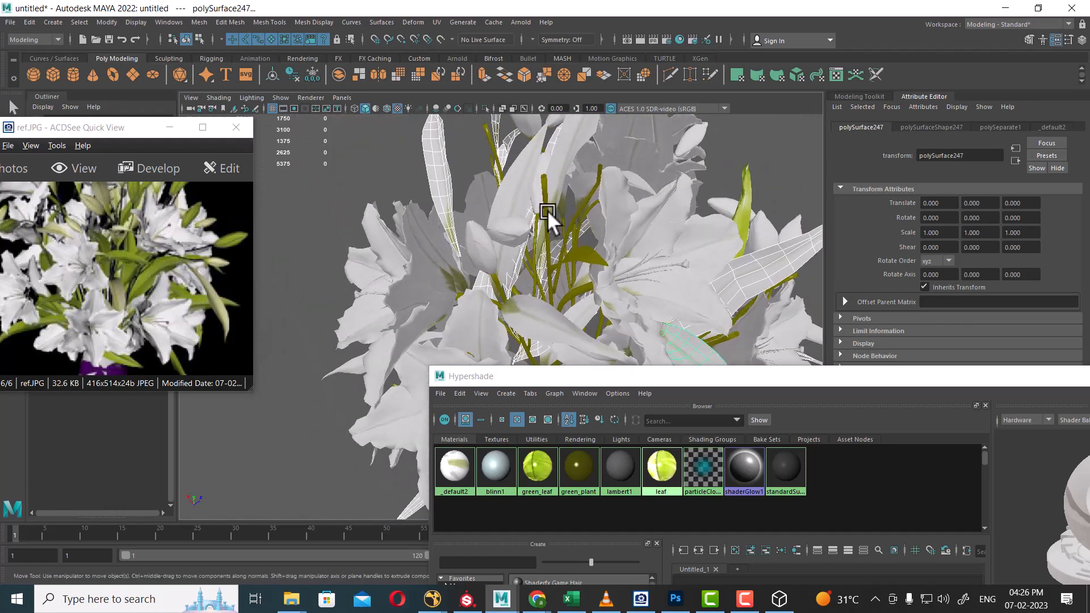
Add the last leaves, including one on the right side, then frame the whole bouquet.
{"action": "left_click_drag", "start_coordinate": [551, 227], "coordinate": [574, 295], "text": "alt"}
{"action": "left_click", "coordinate": [594, 193]}
{"action": "left_click", "coordinate": [544, 274]}
{"action": "right_click_drag", "start_coordinate": [543, 275], "coordinate": [563, 175], "text": "alt"}
{"action": "left_click_drag", "start_coordinate": [562, 175], "coordinate": [684, 237], "text": "alt"}
{"action": "left_click", "coordinate": [543, 230]}
{"action": "left_click", "coordinate": [755, 238]}
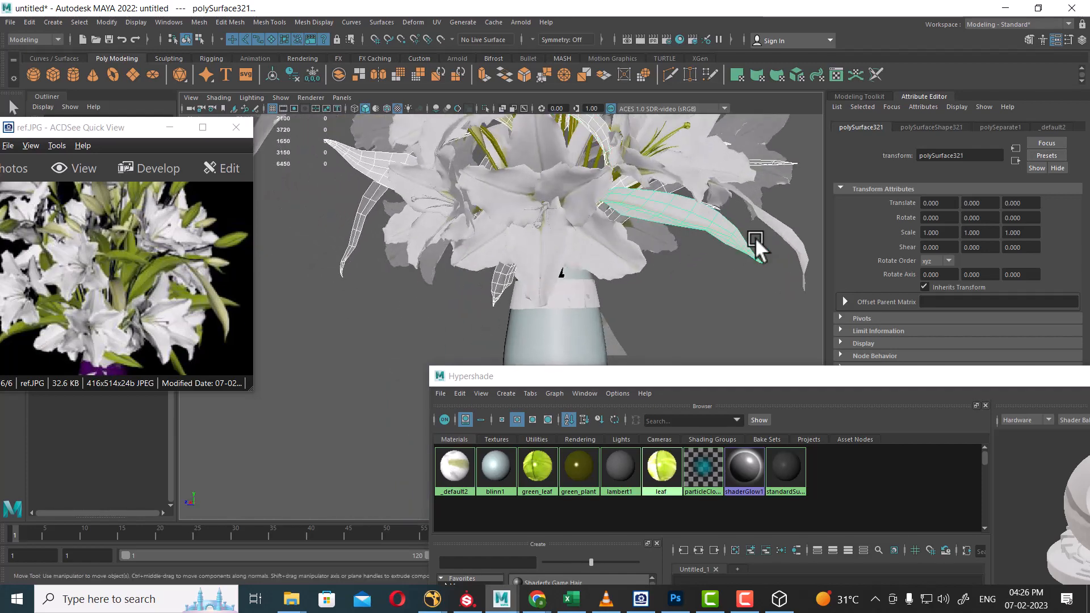
{"action": "left_click_drag", "start_coordinate": [725, 282], "coordinate": [594, 264], "text": "alt"}
{"action": "left_click", "coordinate": [585, 305]}
{"action": "left_click", "coordinate": [594, 229]}
{"action": "scroll", "coordinate": [575, 278], "scroll_direction": "down", "scroll_amount": 4}
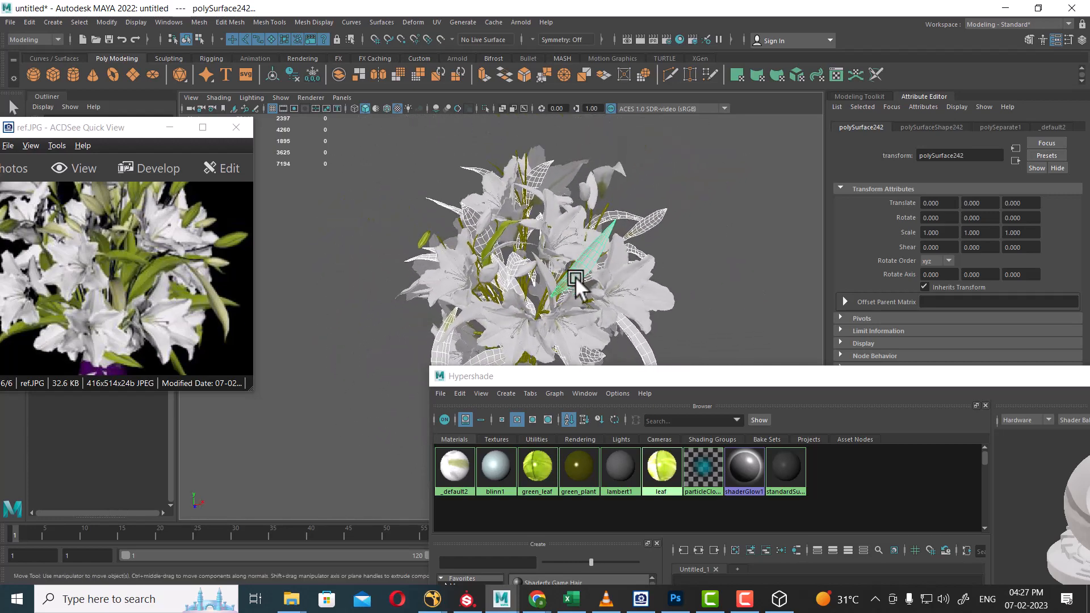
{"action": "middle_click_drag", "start_coordinate": [575, 277], "coordinate": [525, 267], "text": "alt"}
{"action": "scroll", "coordinate": [534, 284], "scroll_direction": "up", "scroll_amount": 2}
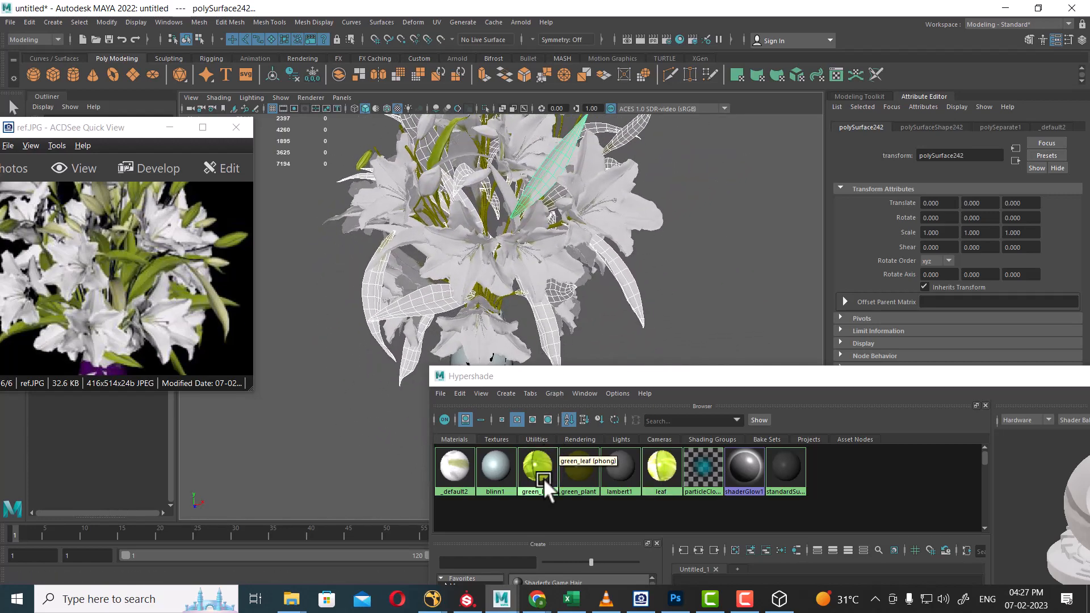
Assign green_leaf to the selected leaves and clear the selection.
{"action": "left_click_drag", "start_coordinate": [506, 193], "coordinate": [574, 196], "text": "alt"}
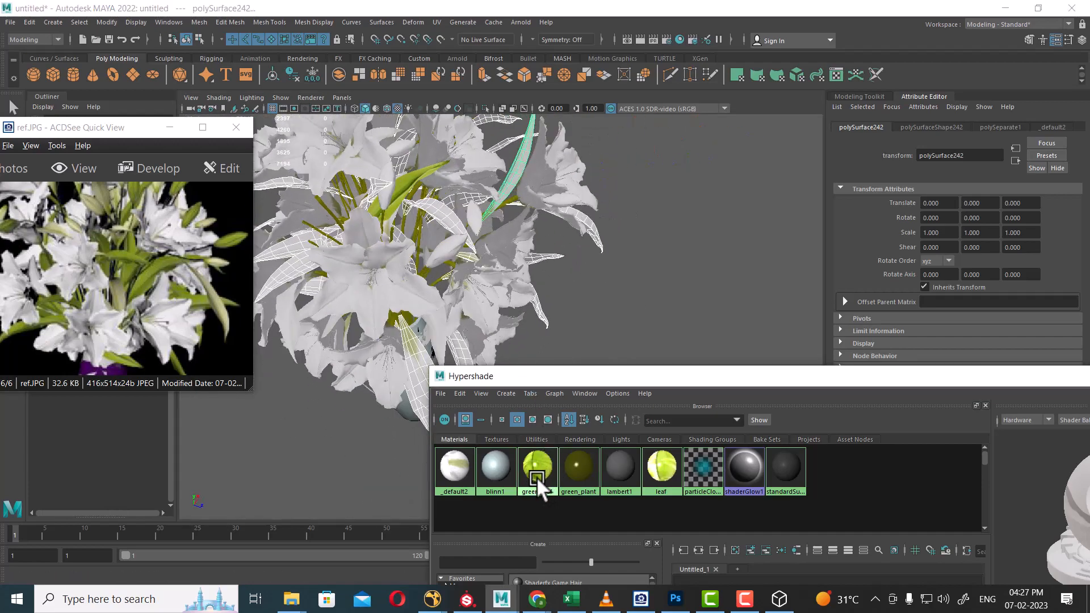
{"action": "right_click_drag", "start_coordinate": [537, 477], "coordinate": [545, 381]}
{"action": "left_click_drag", "start_coordinate": [554, 330], "coordinate": [687, 273], "text": "alt"}
{"action": "left_click", "coordinate": [772, 262]}
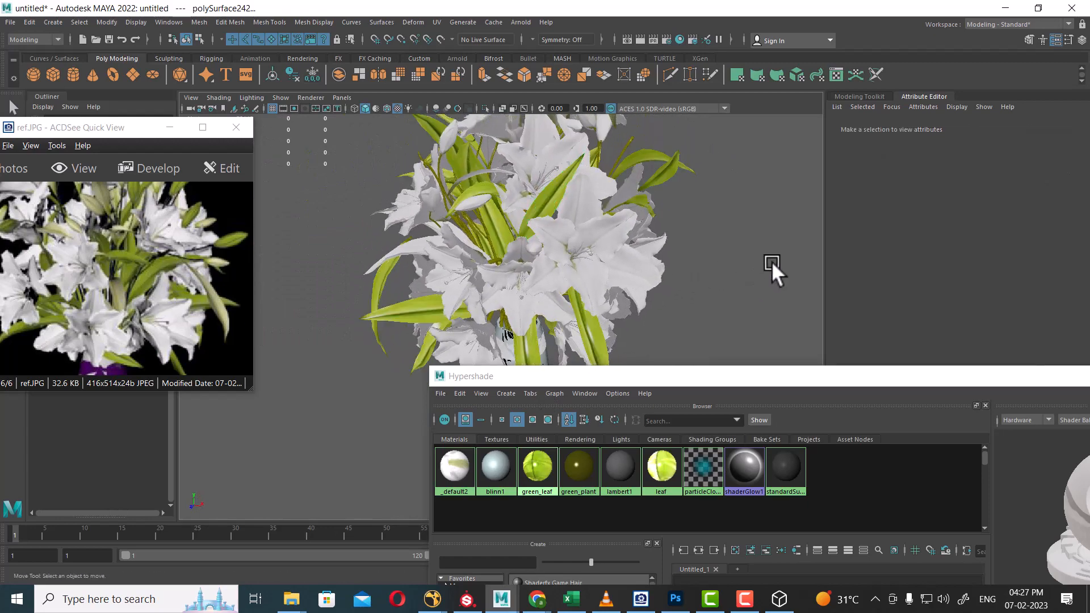
Bring the vase's ribbon into view and select a piece of the bow.
{"action": "scroll", "coordinate": [546, 213], "scroll_direction": "down", "scroll_amount": 5}
{"action": "left_click_drag", "start_coordinate": [546, 212], "coordinate": [664, 238], "text": "alt"}
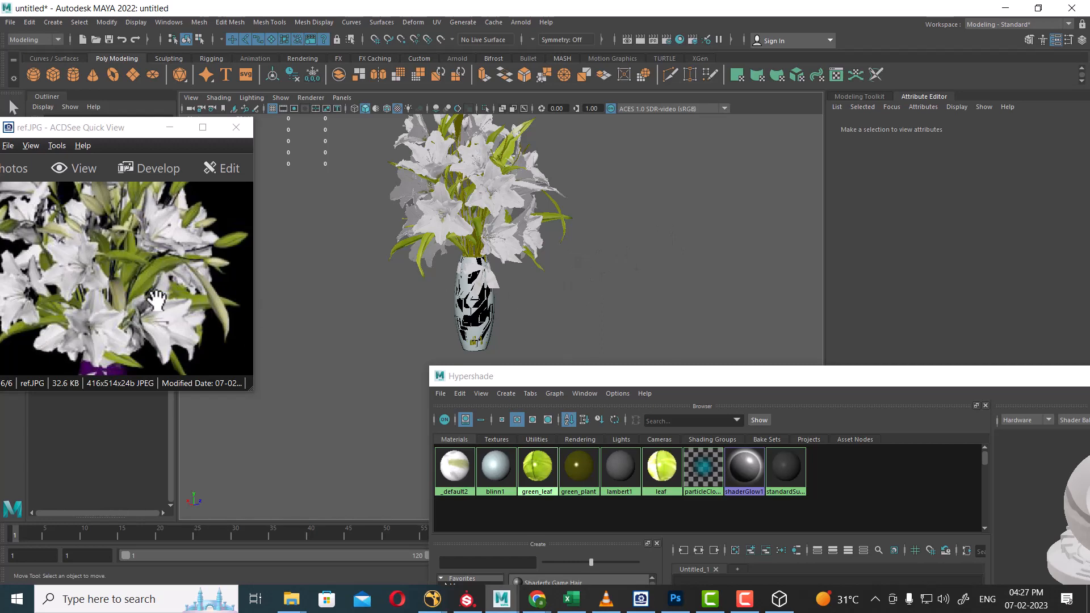
{"action": "left_click_drag", "start_coordinate": [157, 300], "coordinate": [175, 206]}
{"action": "scroll", "coordinate": [492, 297], "scroll_direction": "up", "scroll_amount": 4}
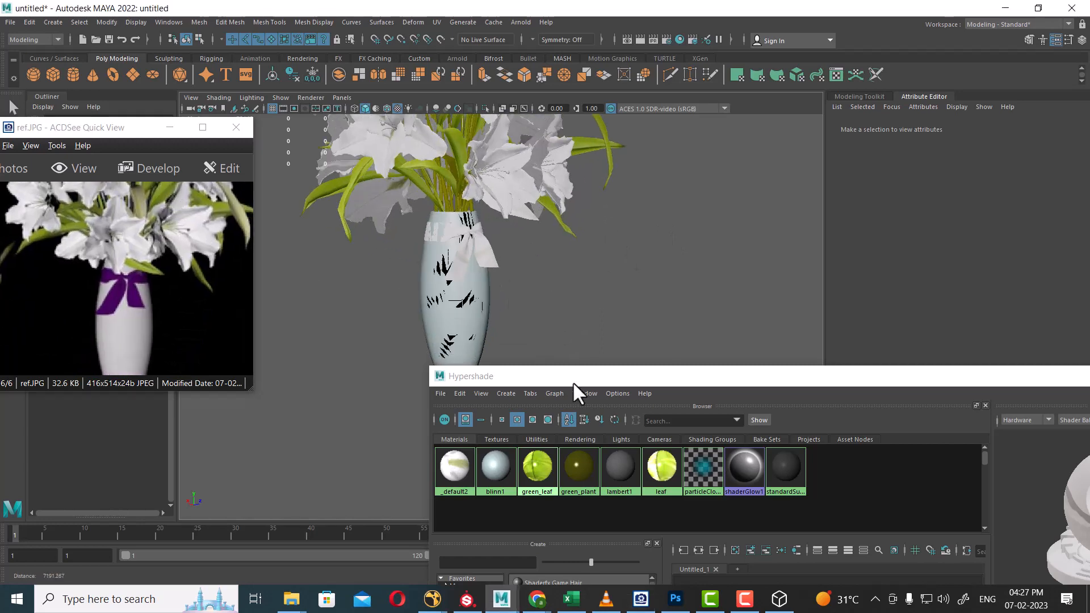
{"action": "left_click", "coordinate": [477, 251]}
{"action": "scroll", "coordinate": [478, 253], "scroll_direction": "up", "scroll_amount": 5}
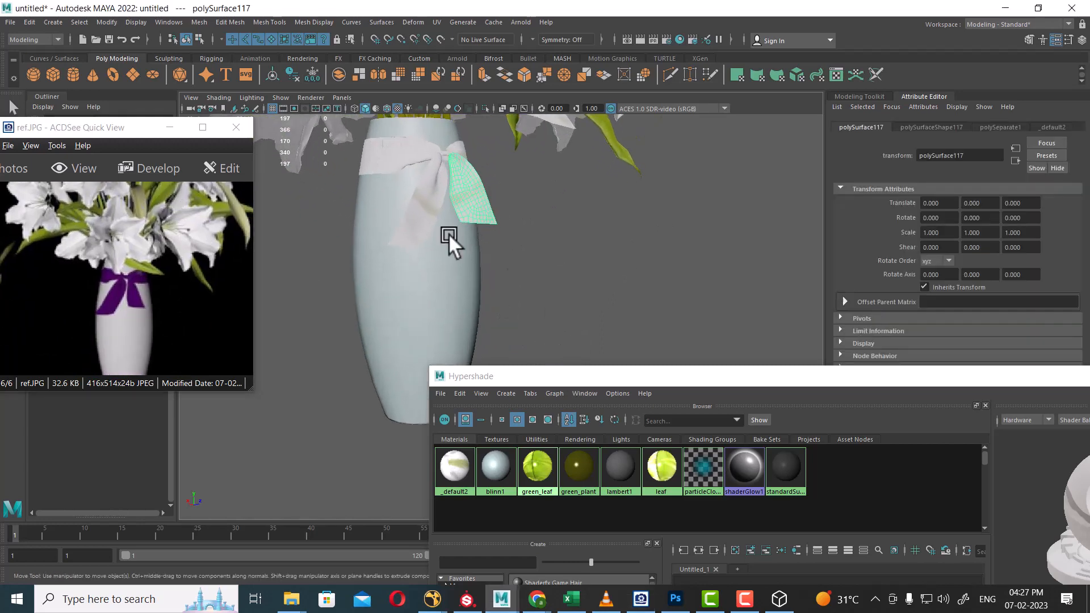
Select all pieces of the vase's bow and assign it a new Blinn material.
{"action": "left_click_drag", "start_coordinate": [464, 166], "coordinate": [466, 167]}
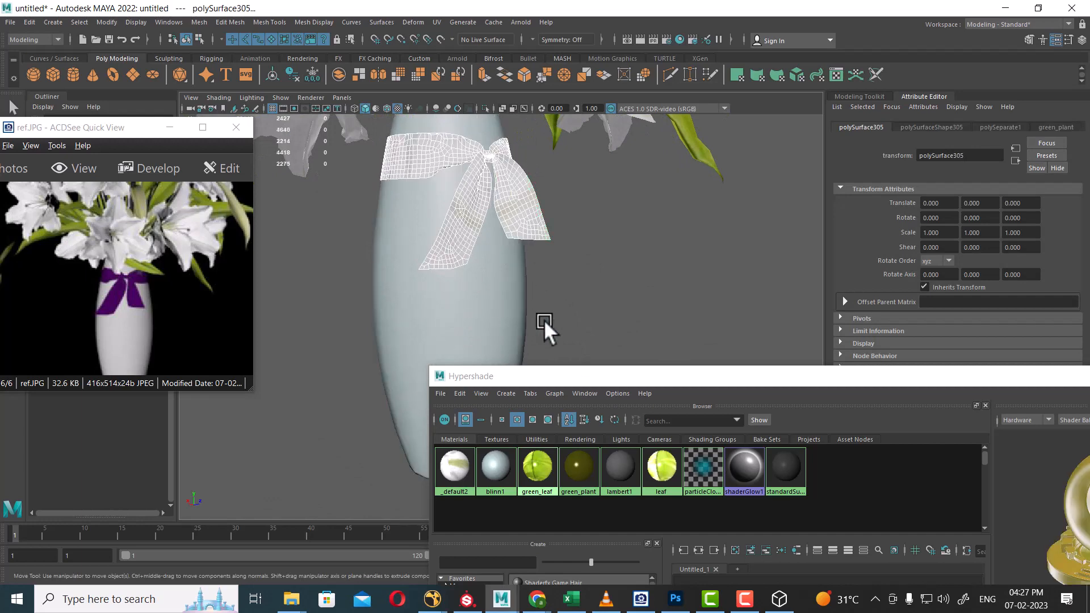
{"action": "left_click_drag", "start_coordinate": [820, 378], "coordinate": [338, 437]}
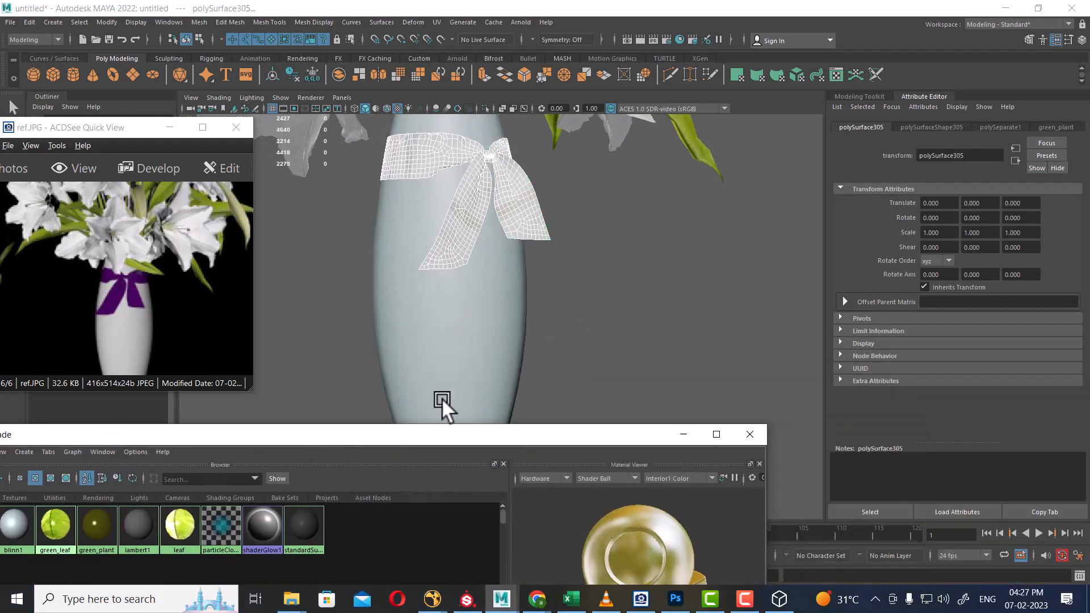
{"action": "right_click", "coordinate": [491, 175]}
{"action": "mouse_move", "coordinate": [516, 477]}
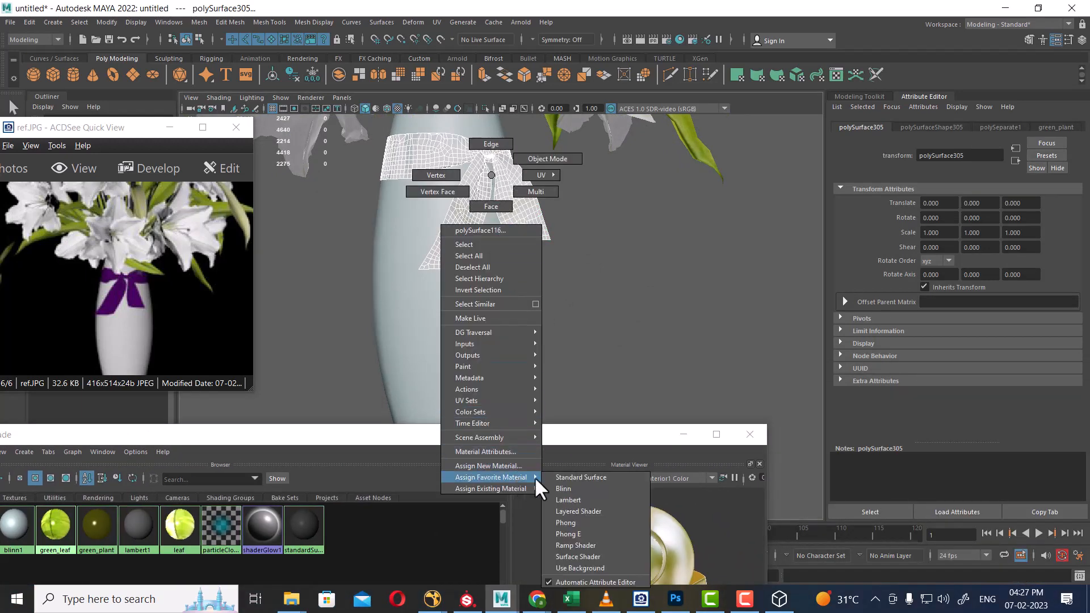
{"action": "left_click", "coordinate": [585, 492]}
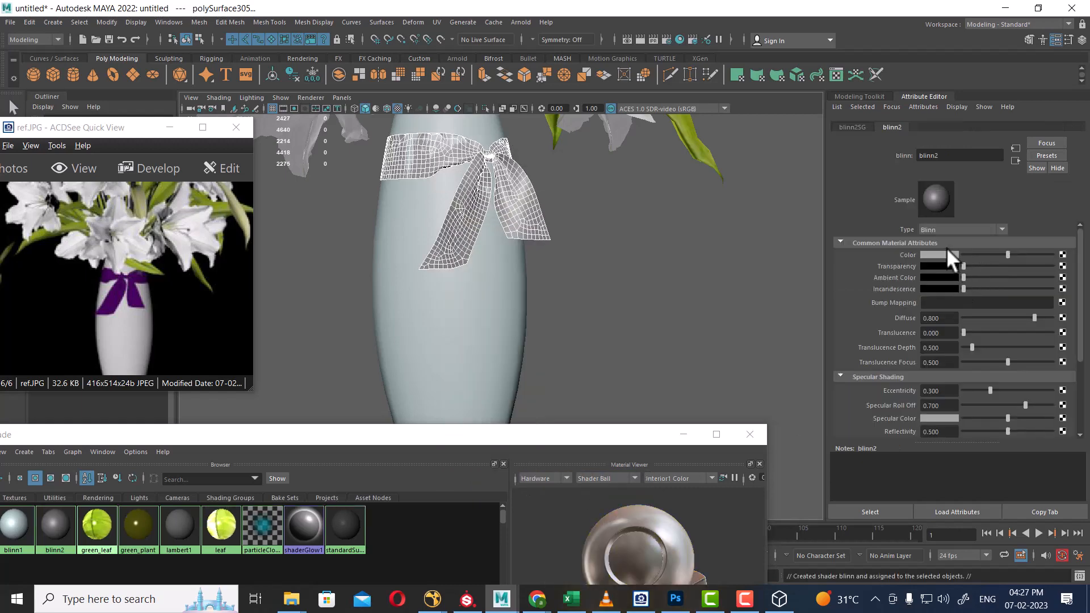
Colour the bow's blinn2 material purple (RGB 101, 3, 255).
{"action": "left_click", "coordinate": [944, 251]}
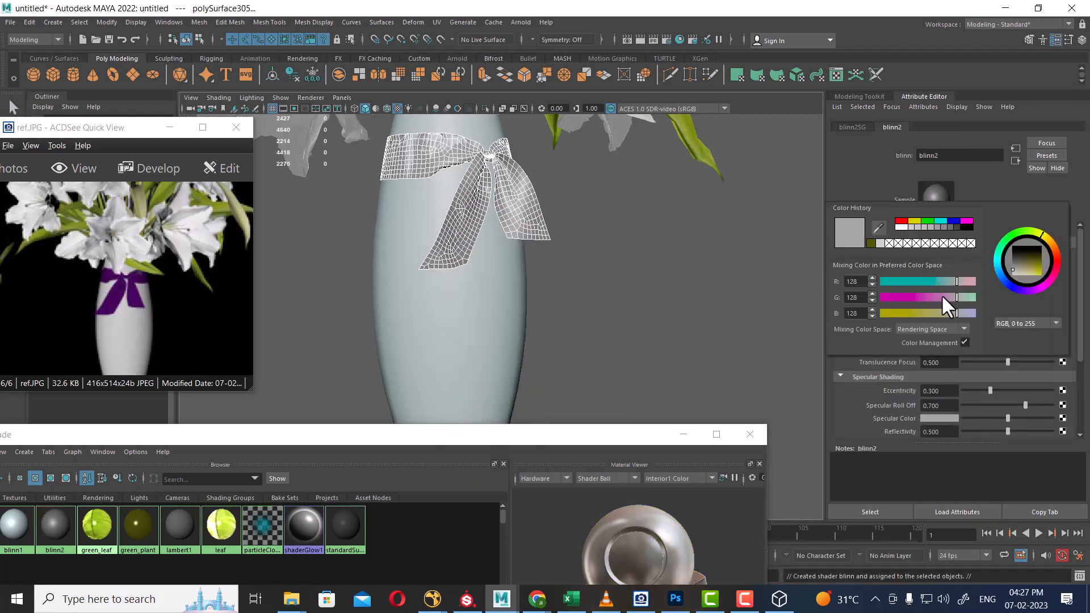
{"action": "left_click", "coordinate": [966, 221]}
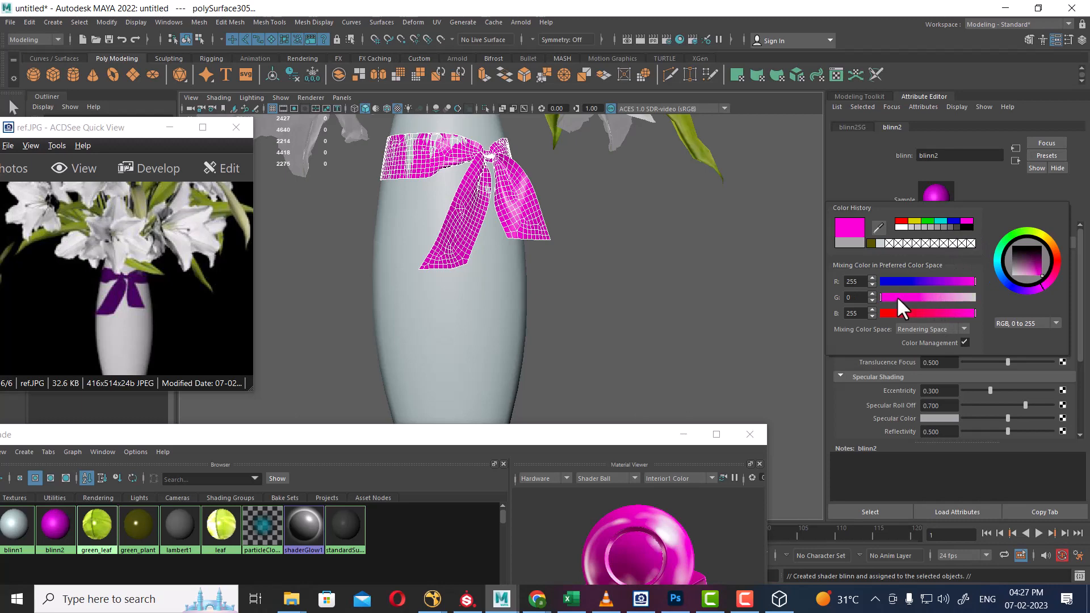
{"action": "left_click", "coordinate": [948, 278]}
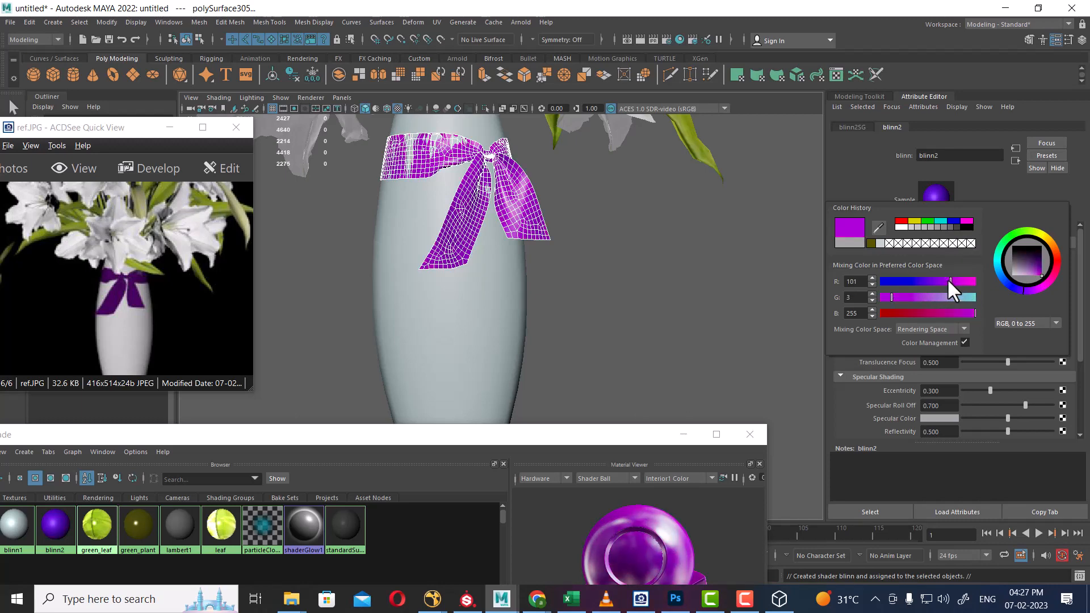
{"action": "right_click_drag", "start_coordinate": [599, 247], "coordinate": [537, 240], "text": "alt"}
{"action": "left_click_drag", "start_coordinate": [536, 240], "coordinate": [520, 284], "text": "alt"}
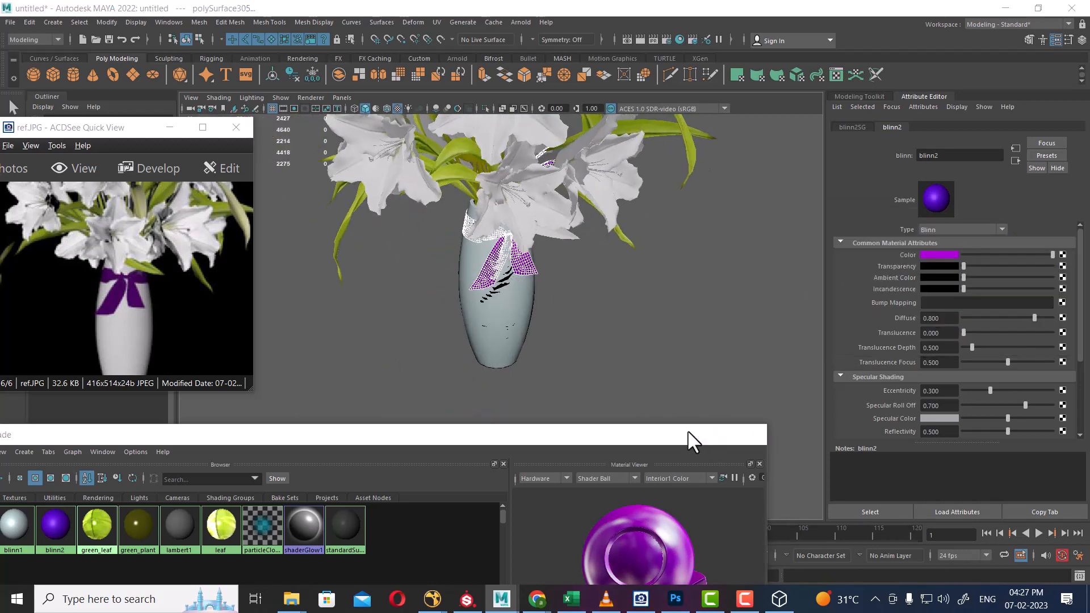
Minimise the Hypershade and the ACDSee reference picture window.
{"action": "left_click", "coordinate": [688, 435]}
{"action": "right_click_drag", "start_coordinate": [616, 202], "coordinate": [546, 195], "text": "alt"}
{"action": "middle_click_drag", "start_coordinate": [545, 195], "coordinate": [552, 258], "text": "alt"}
{"action": "right_click_drag", "start_coordinate": [327, 262], "coordinate": [364, 264], "text": "alt"}
{"action": "left_click", "coordinate": [182, 131]}
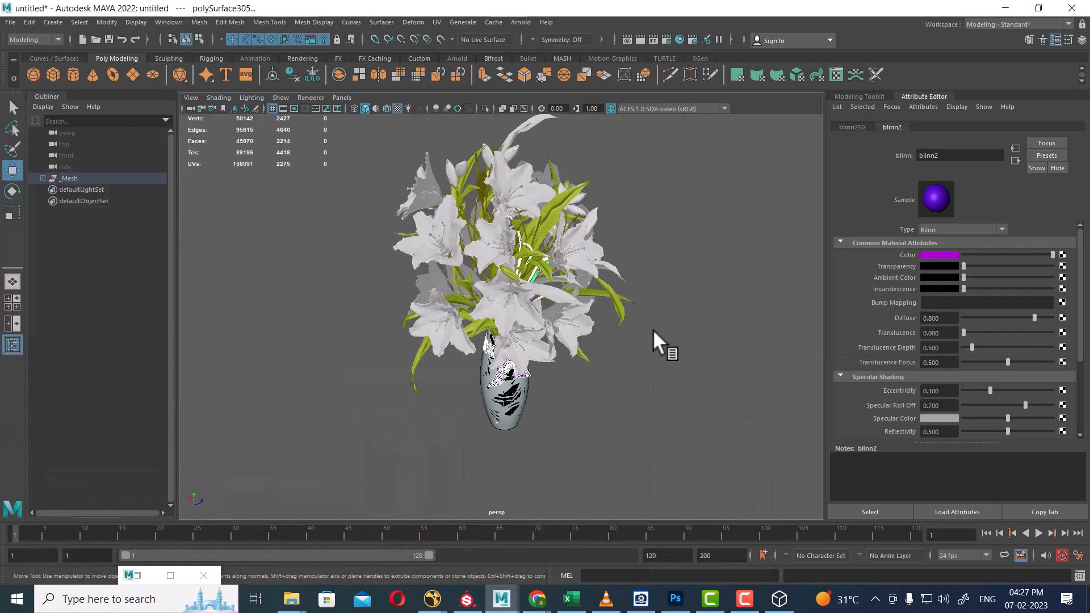